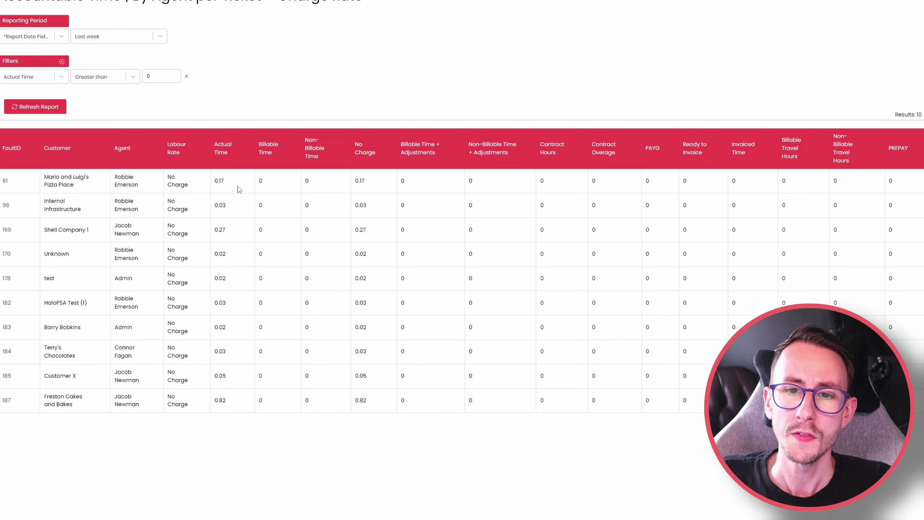
- Examine the Billable Time, Non-Billable Time and No Charge columns for ticket 61 in the accountable time report
double_click(261, 180)
double_click(307, 180)
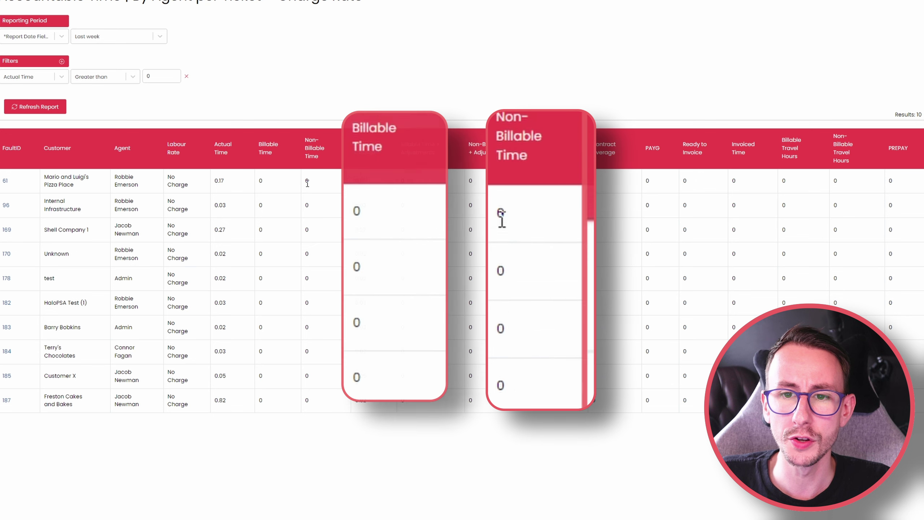
left_click(294, 192)
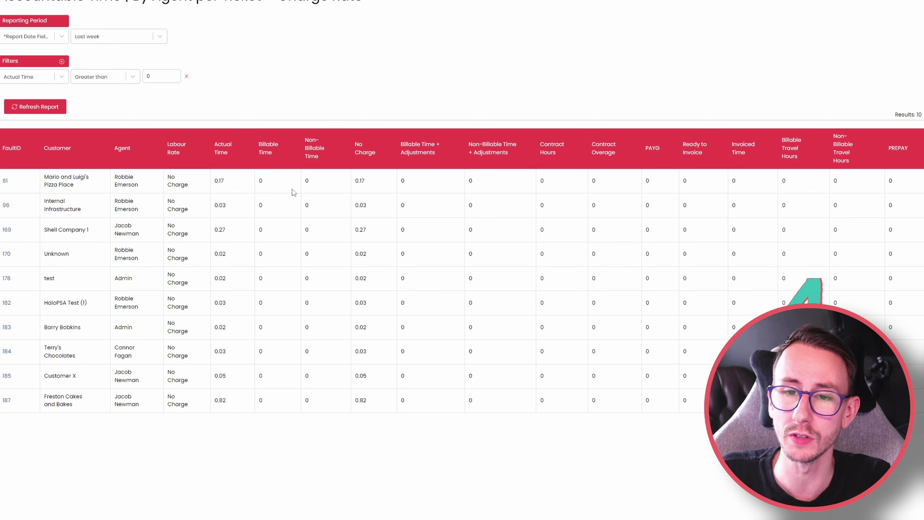
left_click_drag(256, 187, 265, 186)
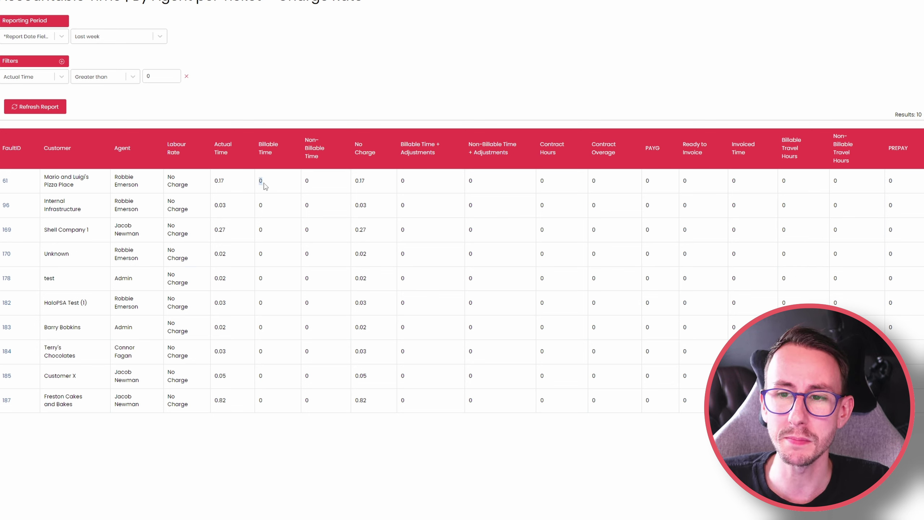
left_click(266, 185)
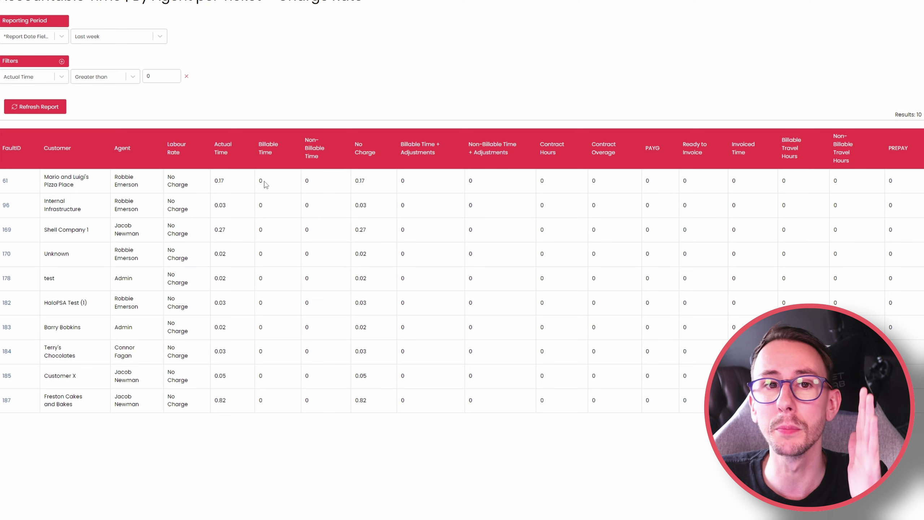
left_click_drag(256, 184, 316, 183)
left_click(305, 182)
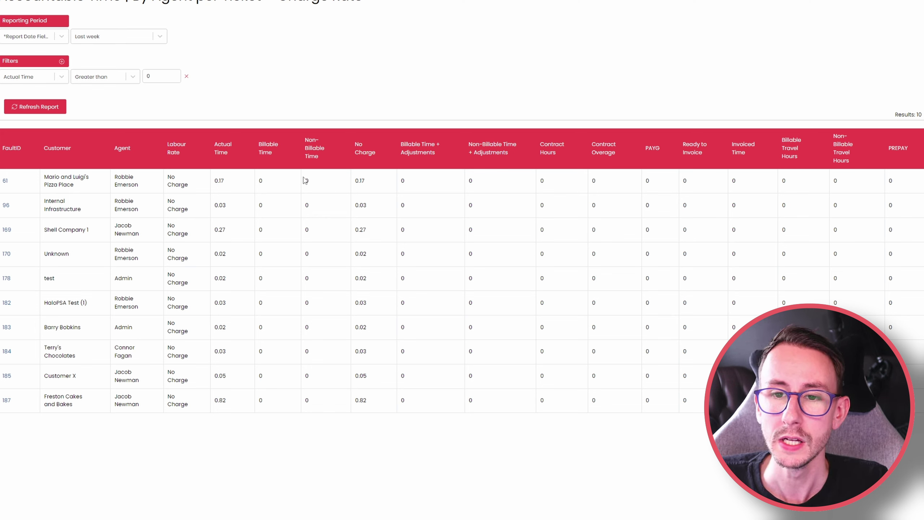
double_click(361, 181)
left_click(375, 182)
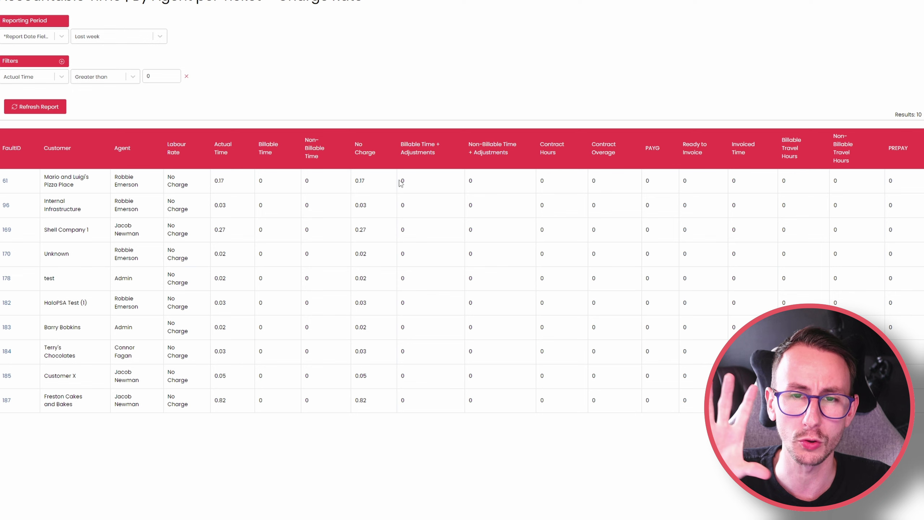
- Compare the Billable Time + Adjustments and Non-Billable Time + Adjustments columns with the plain Billable Time column for ticket 61
double_click(400, 181)
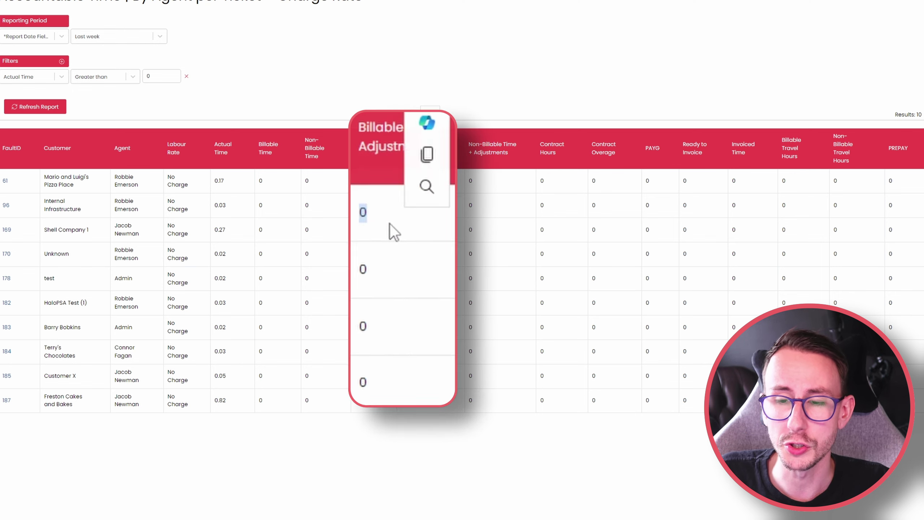
double_click(471, 181)
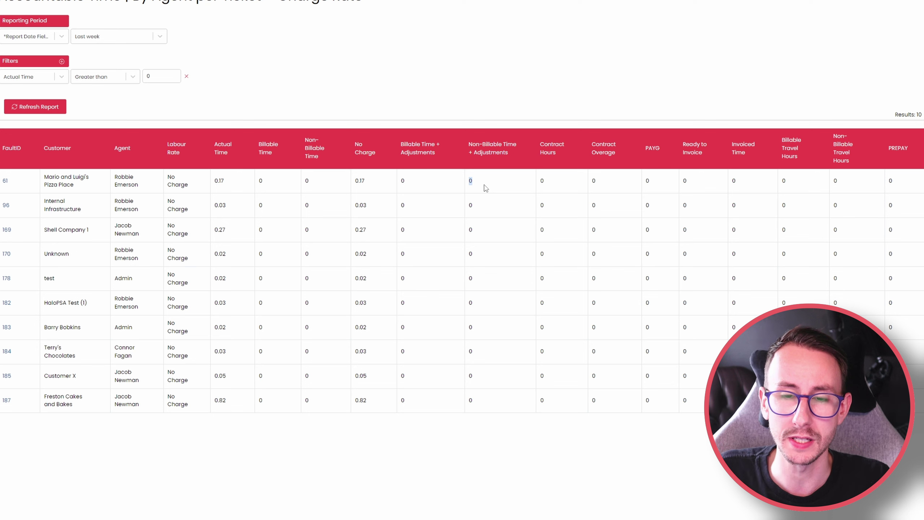
double_click(261, 181)
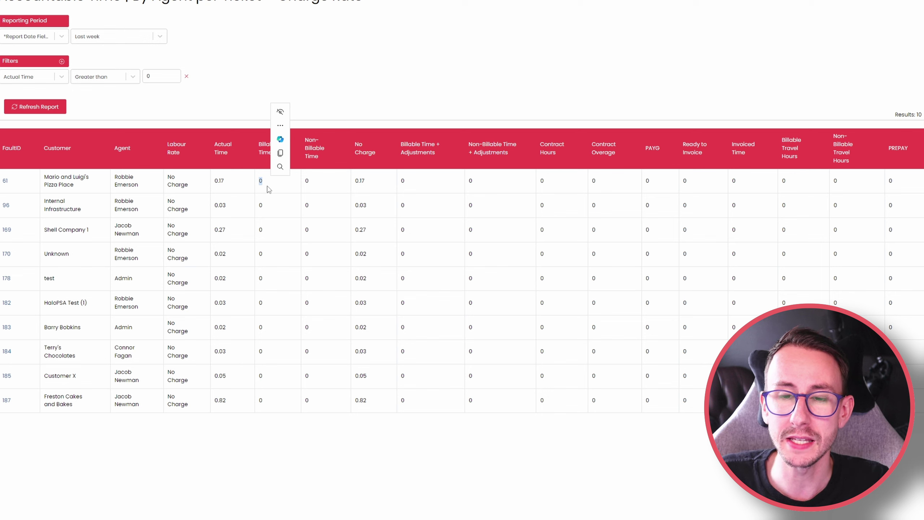
double_click(403, 182)
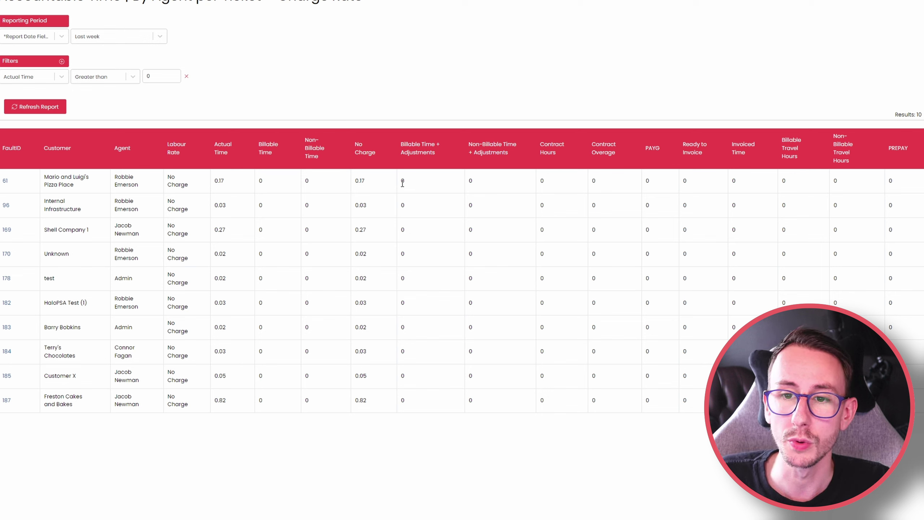
left_click(411, 192)
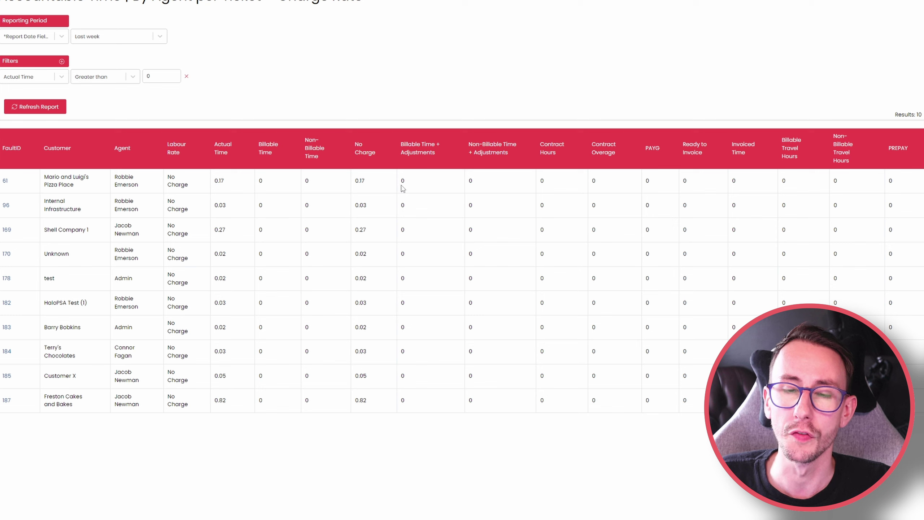
double_click(403, 181)
left_click(407, 194)
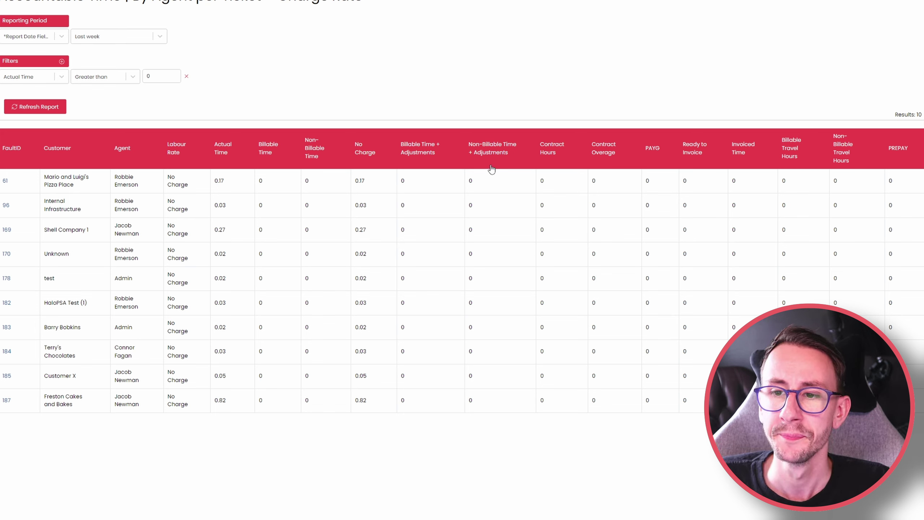
- Examine the Contract Hours and PAYG columns against Billable Time in the report's first row
double_click(542, 182)
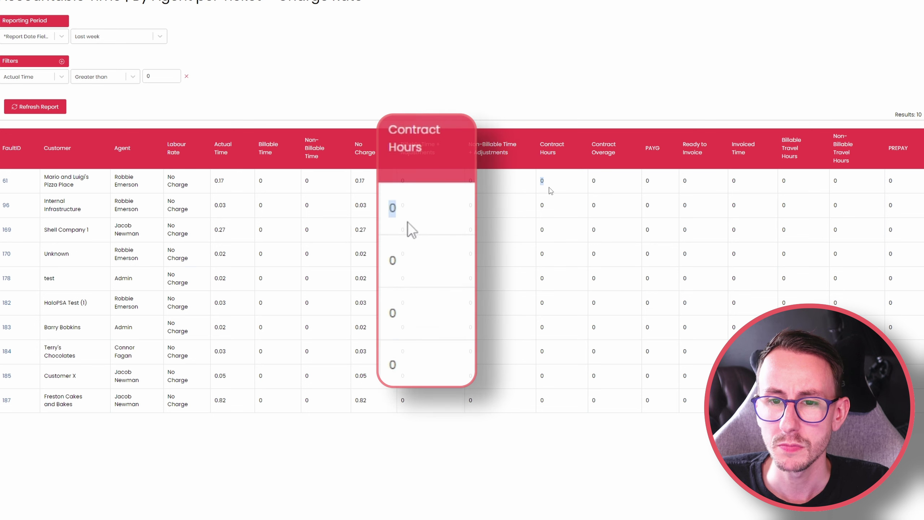
left_click(543, 182)
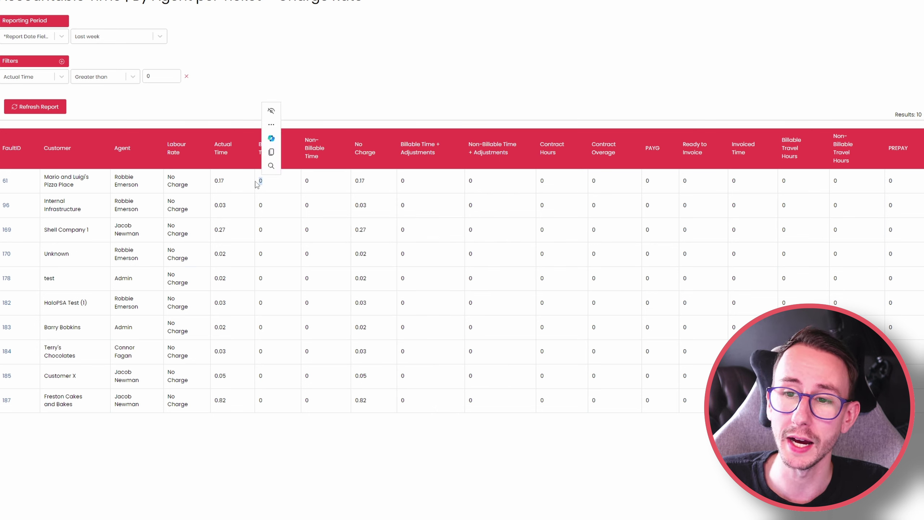
left_click_drag(541, 184, 553, 184)
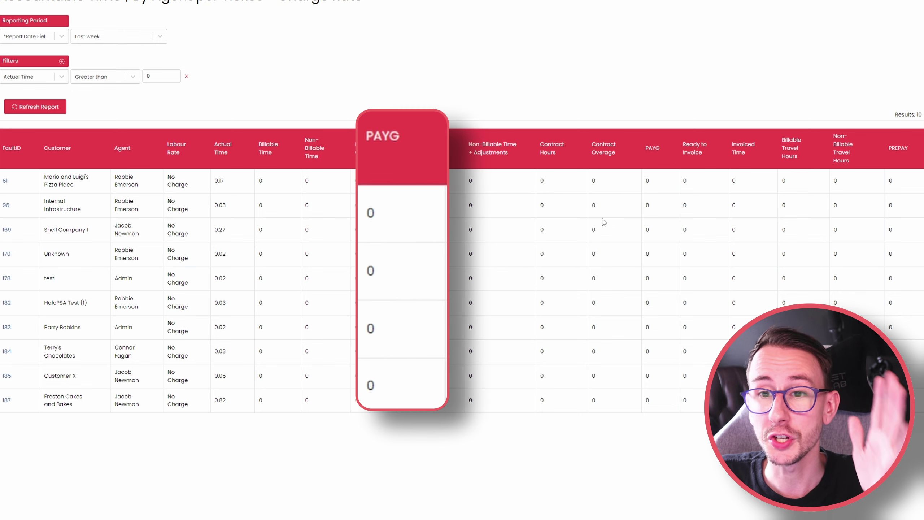
left_click_drag(282, 186, 252, 187)
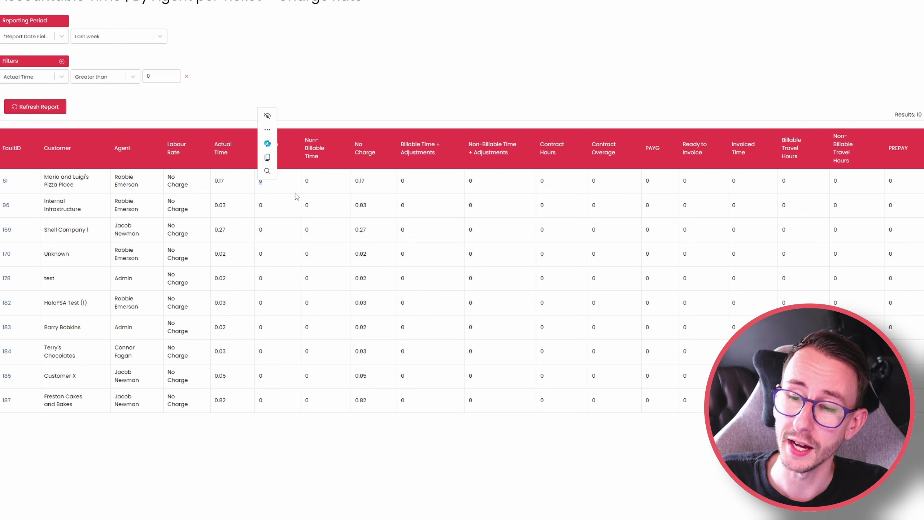
left_click(647, 187)
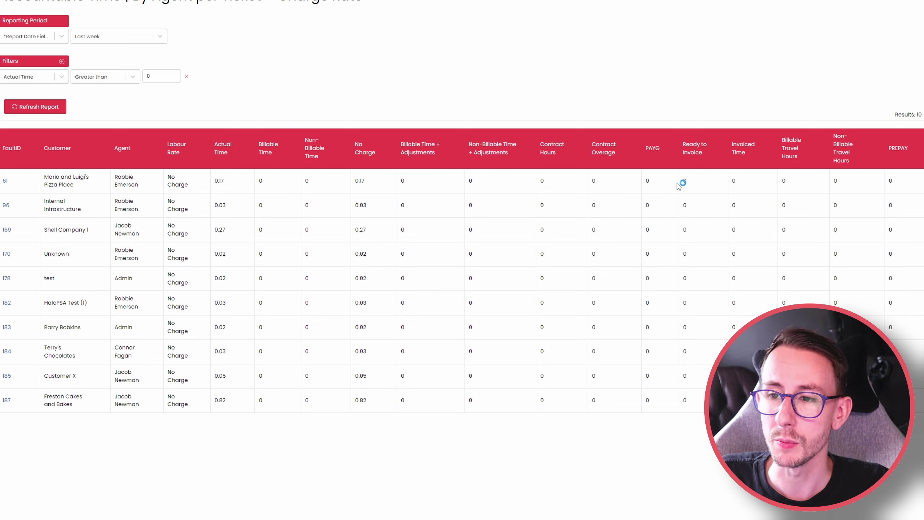
- Examine the Ready to Invoice, Invoiced Time, travel hours and PREPAY columns in the report's first row
left_click_drag(683, 182, 741, 184)
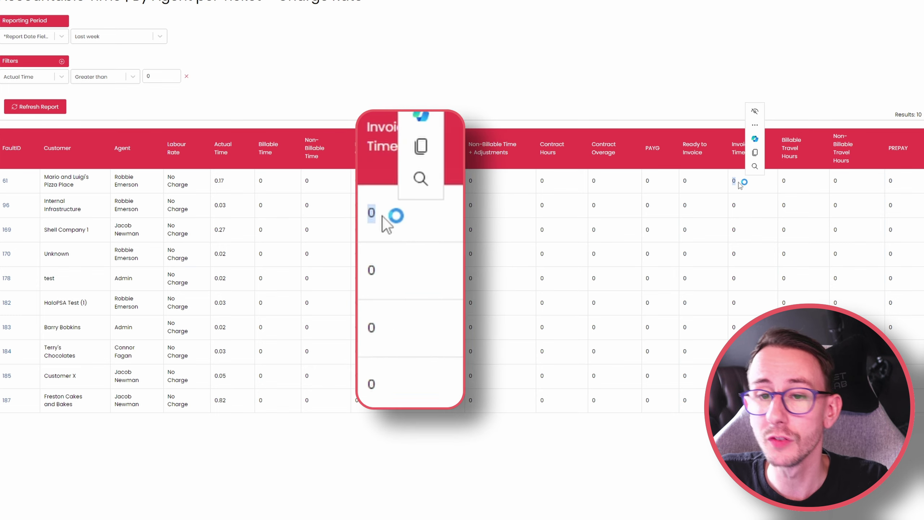
left_click(739, 183)
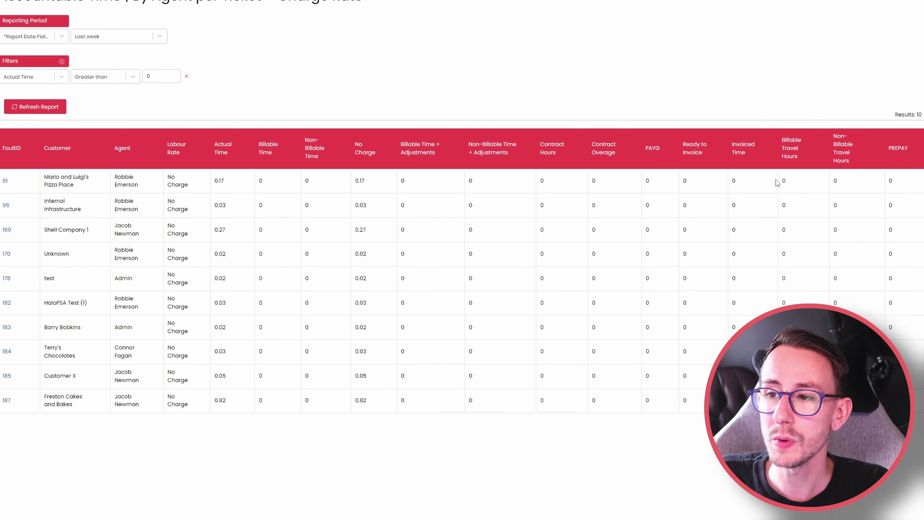
left_click_drag(781, 182, 893, 182)
left_click(895, 193)
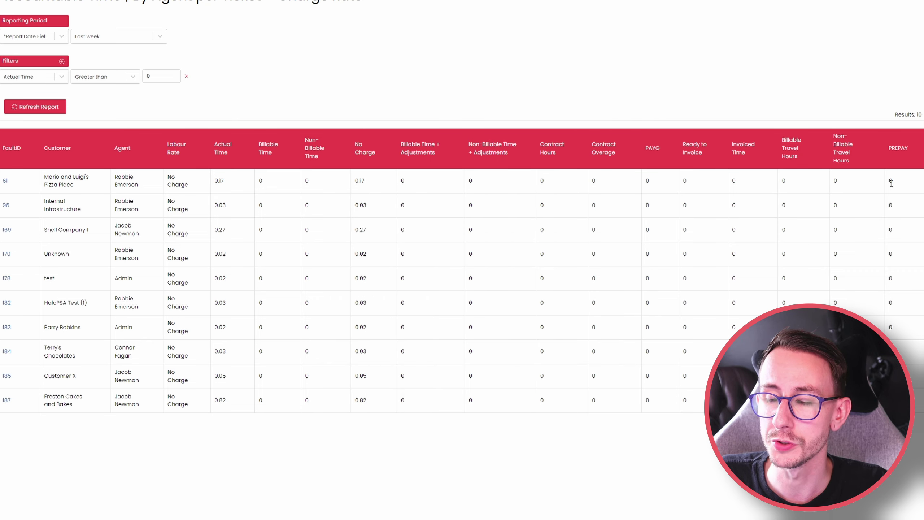
left_click(918, 149)
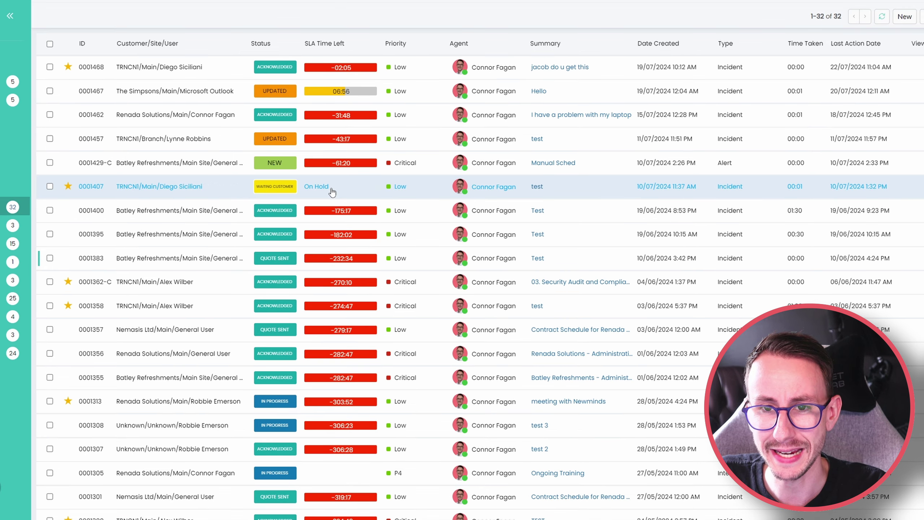
- Open ticket 0001468 from the open tickets list and write the comment "THIS IS ME DOING AN ACTION" on it
scroll(193, 79, "down", 1)
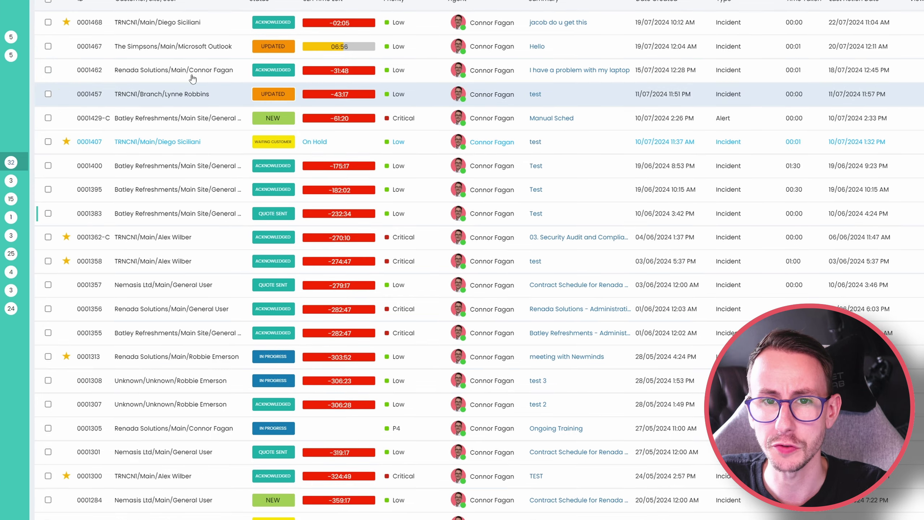
left_click(187, 28)
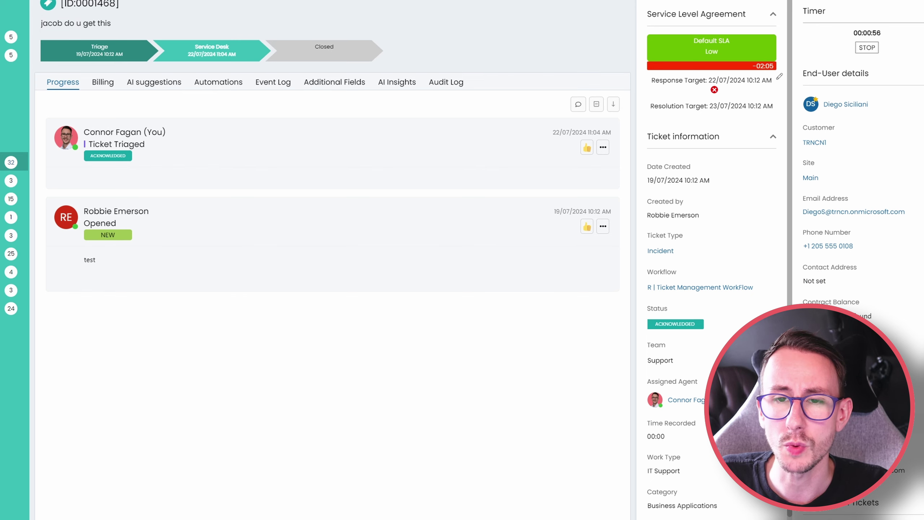
left_click(579, 104)
type("THIS IS ME DOING AN ACTION")
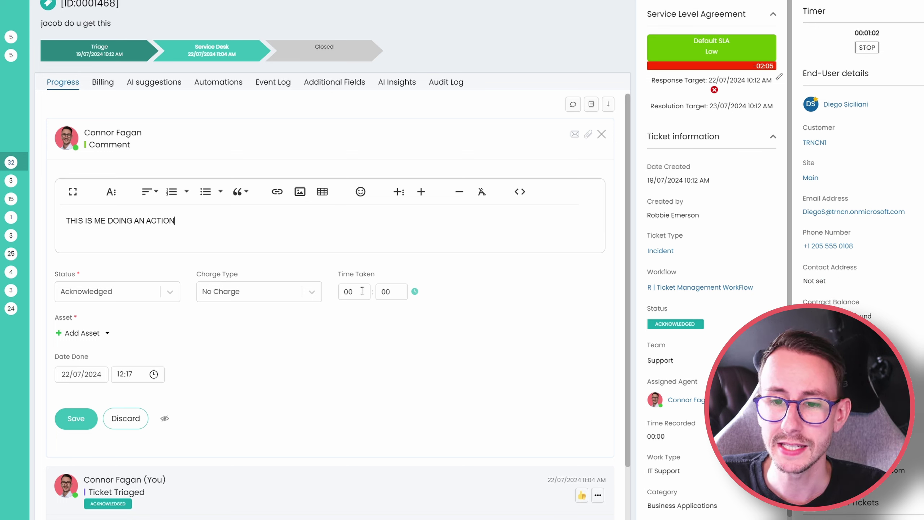
- Complete the comment with 00:05 time taken, the Remote Support charge type and Windows Laptop asset 6, and save it
left_click(395, 295)
type("05")
left_click(268, 300)
left_click(248, 330)
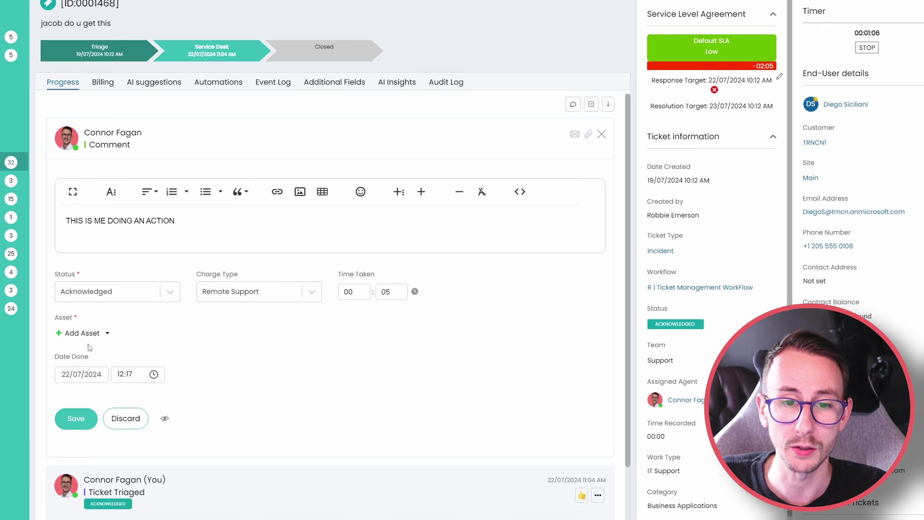
left_click(82, 334)
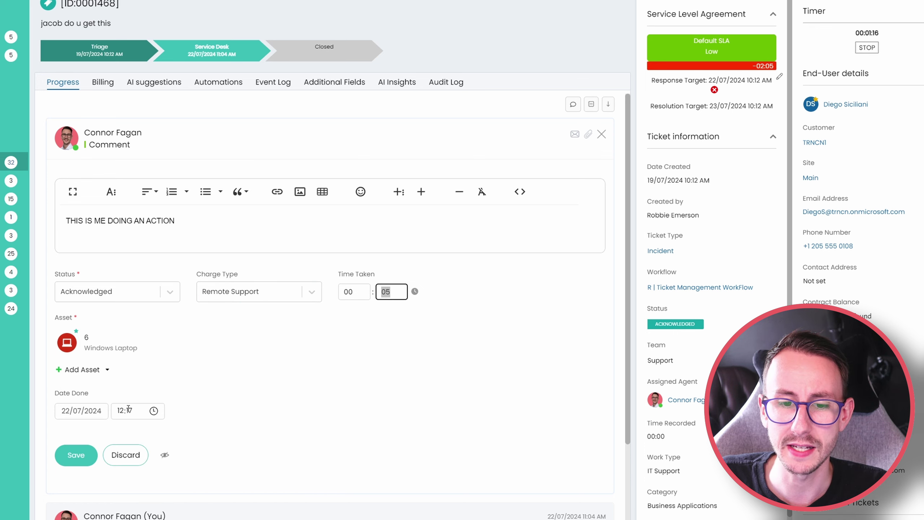
key("Return")
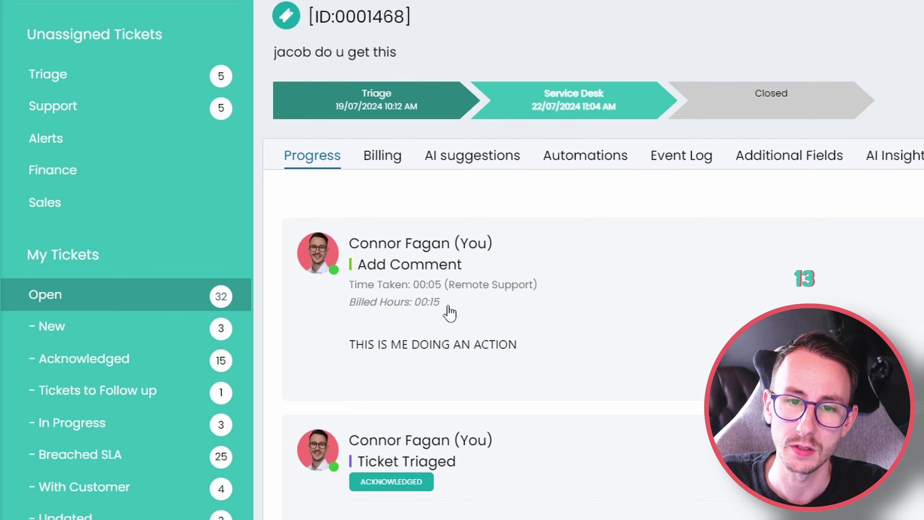
- Review the saved comment's text, time taken and billed hours in the ticket's progress feed
left_click_drag(517, 346, 335, 352)
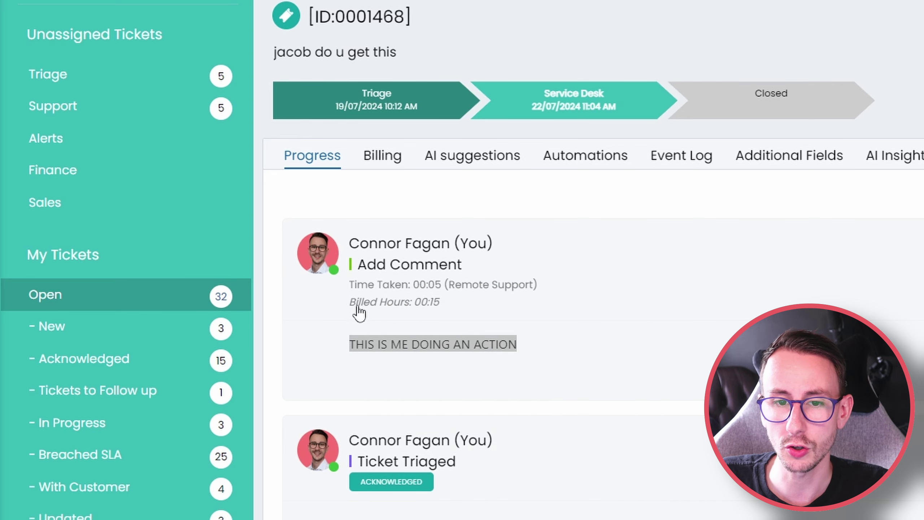
left_click(549, 344)
left_click_drag(533, 344, 349, 345)
left_click(369, 344)
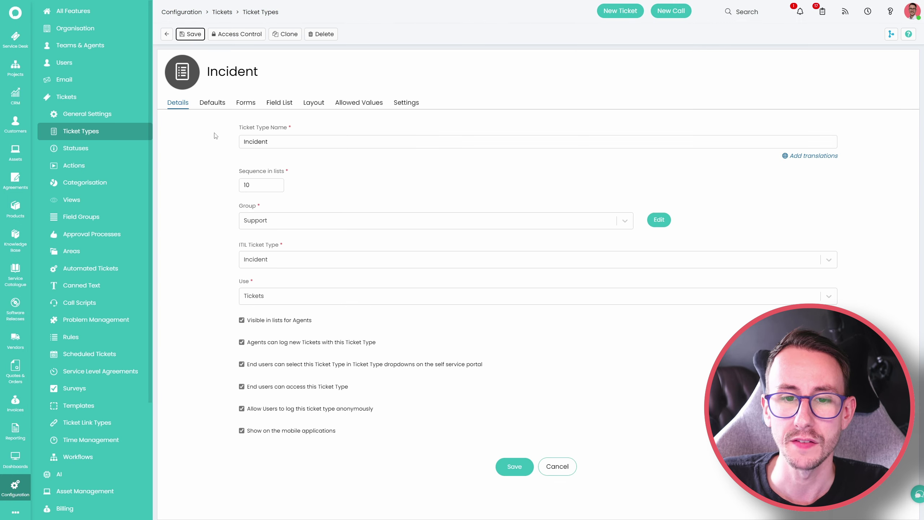
- Examine the Incident ticket type's defaults for whether ticket labour and products are billable
left_click(213, 105)
scroll(202, 289, "down", 10)
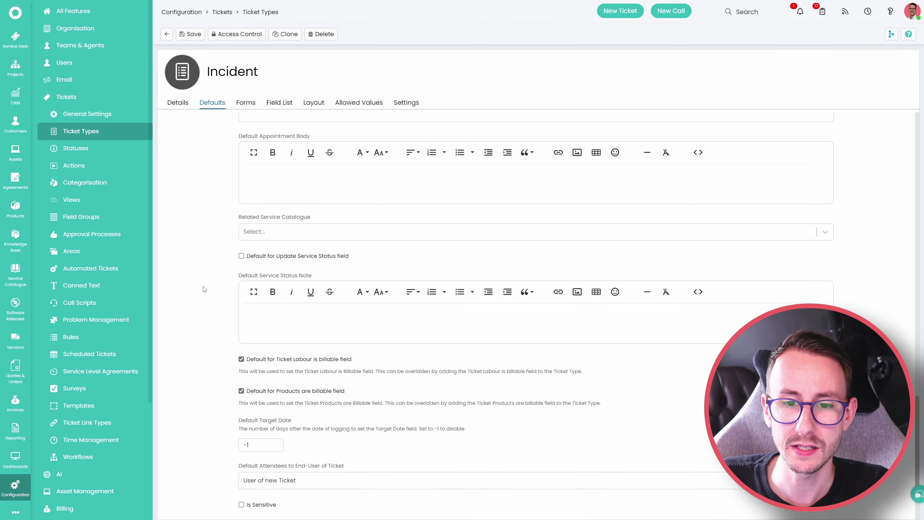
left_click_drag(609, 310, 236, 309)
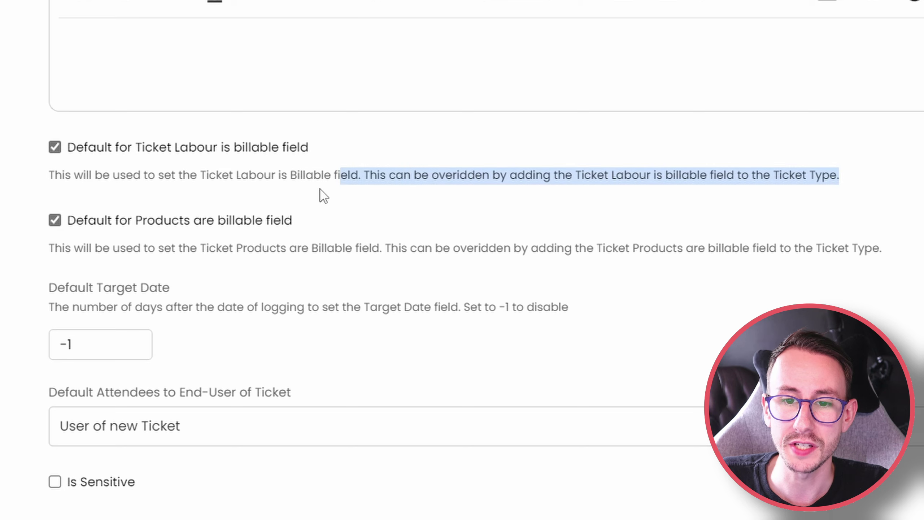
left_click(14, 179)
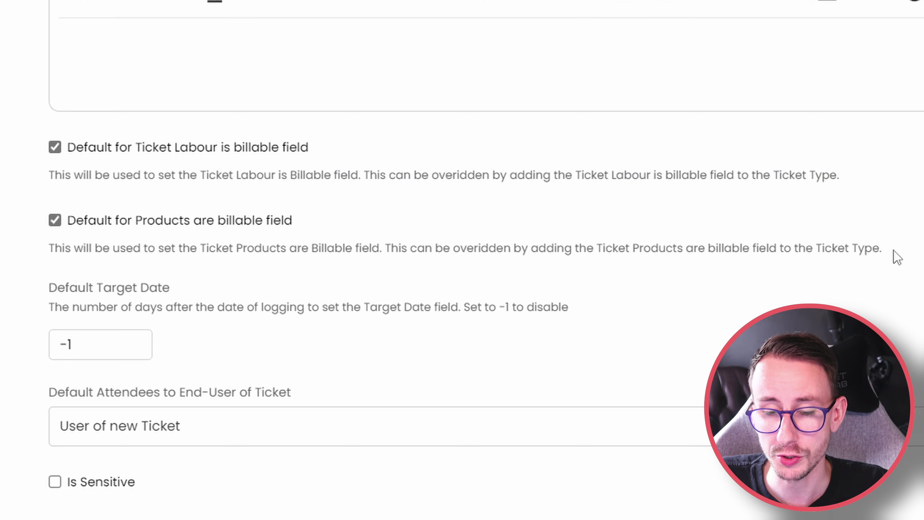
left_click(176, 149)
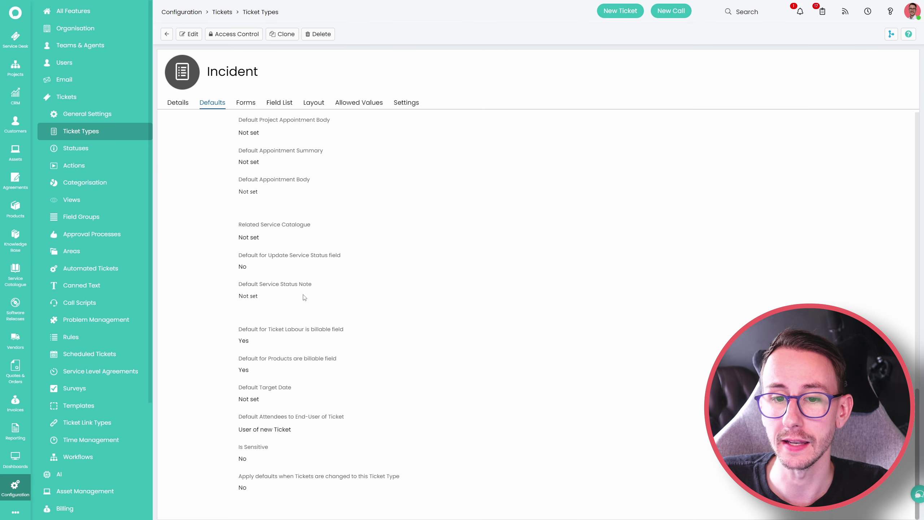
- Open ticket 0001468 from the open tickets list and check the billed hours on its latest comment
left_click(15, 39)
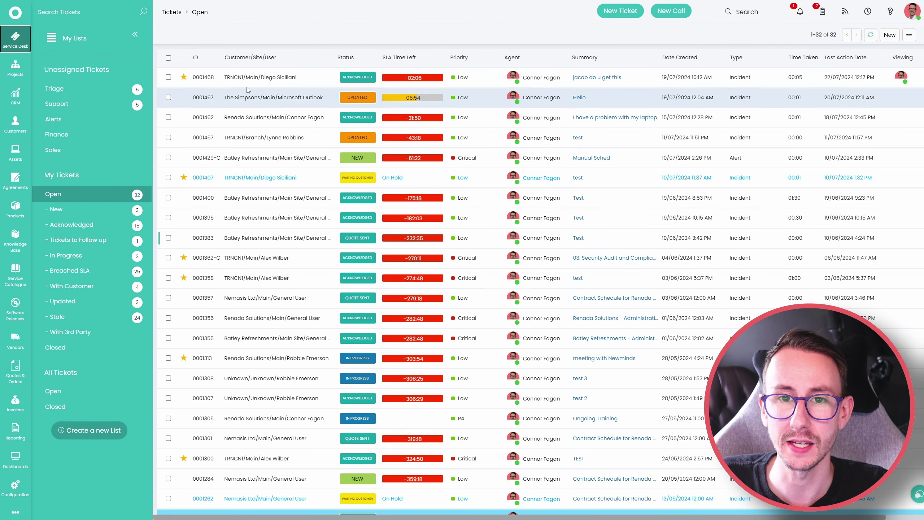
left_click(295, 78)
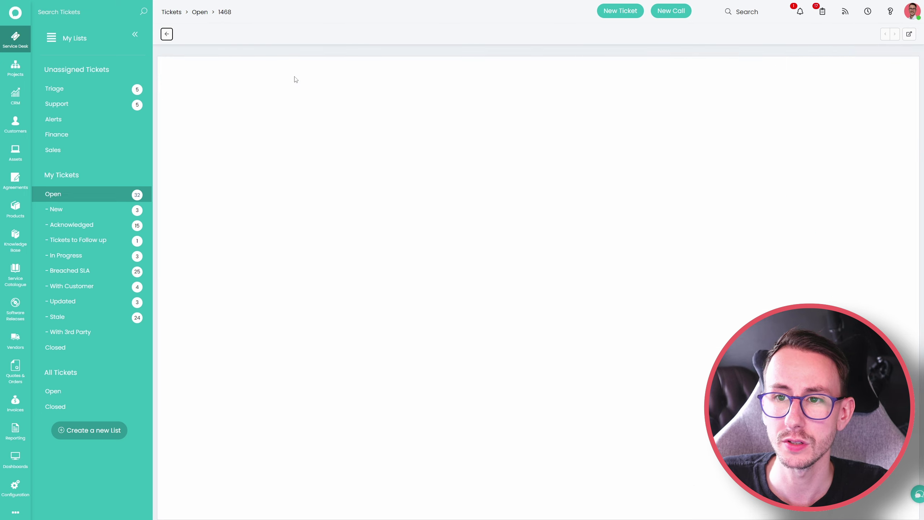
left_click(909, 34)
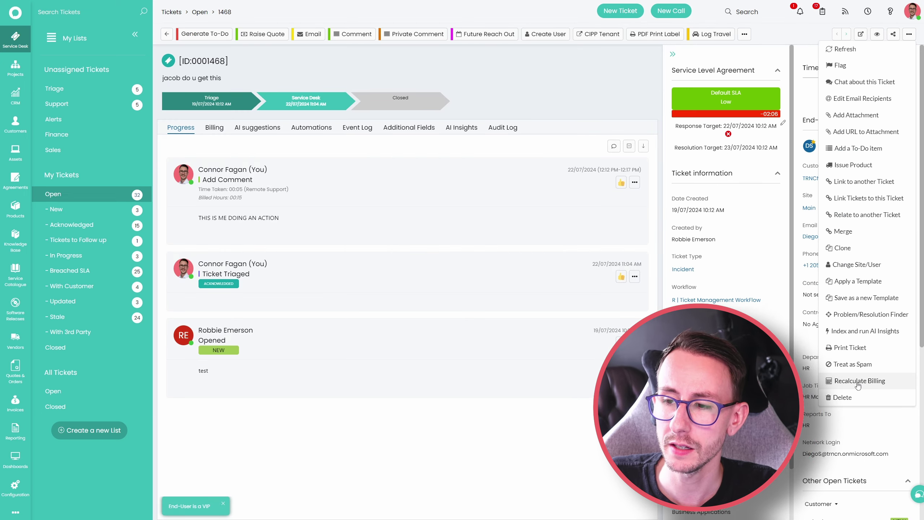
left_click_drag(242, 198, 203, 205)
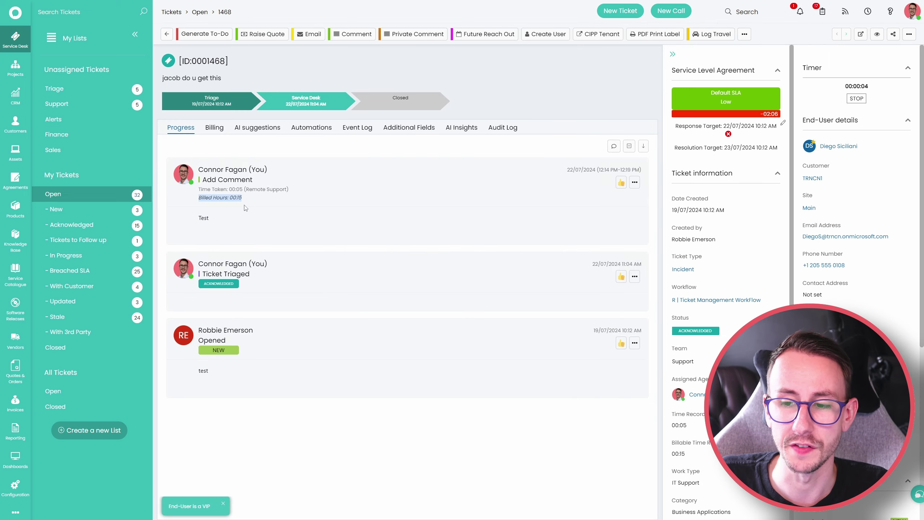
- Clear the Labour is billable option in ticket 0001468's ticket information
scroll(726, 255, "down", 2)
left_click_drag(724, 482, 679, 480)
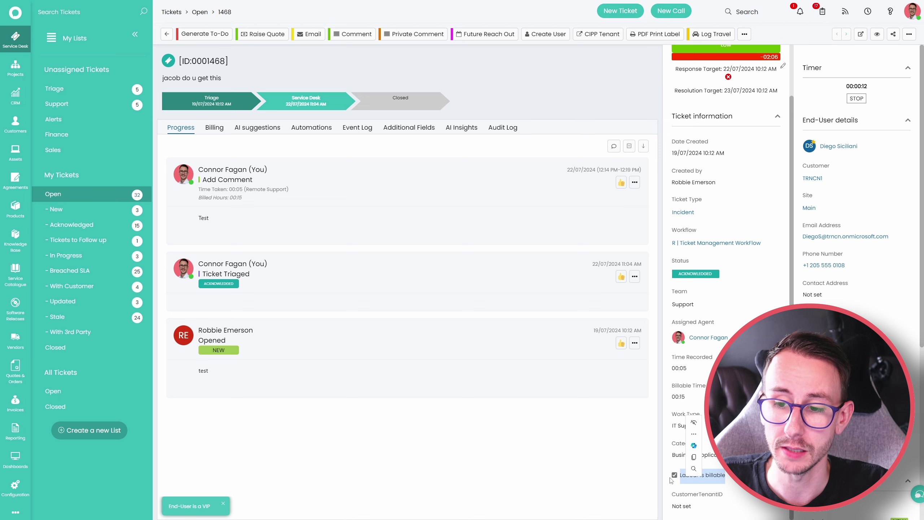
left_click(671, 481)
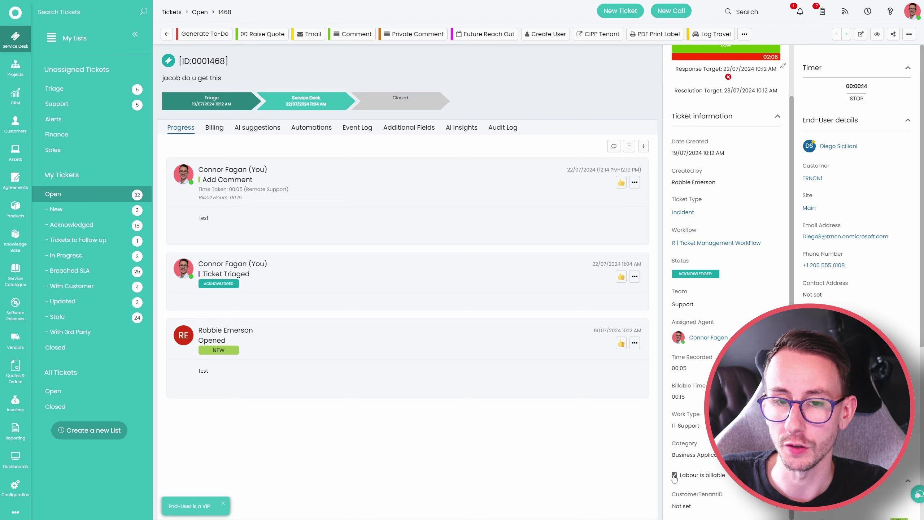
left_click(675, 476)
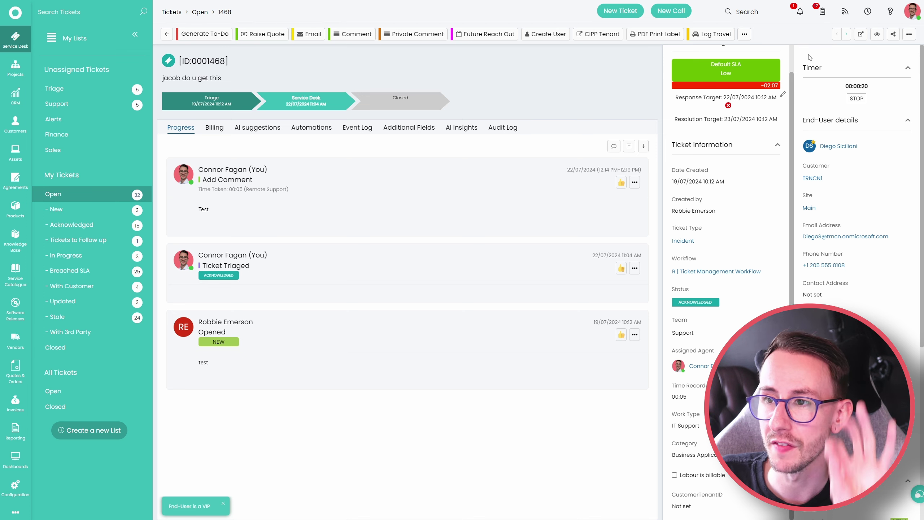
left_click(909, 34)
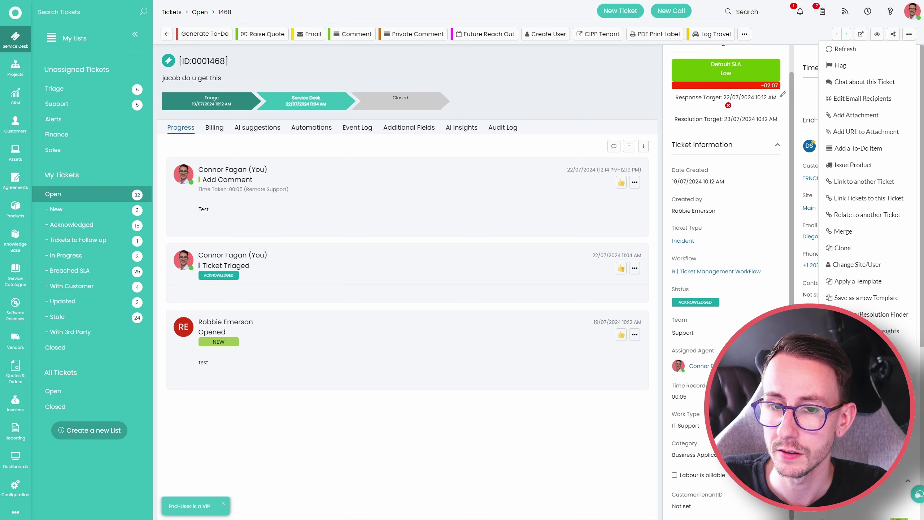
left_click(521, 450)
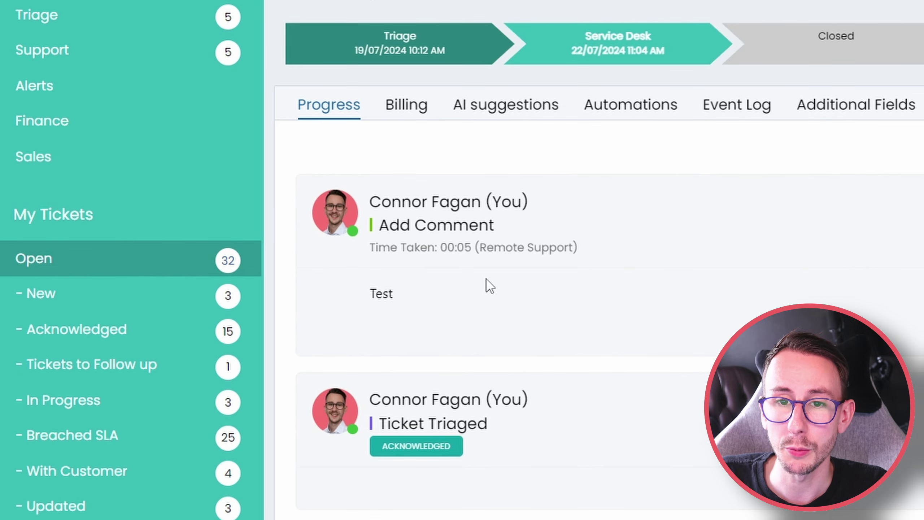
- Examine the ticket's billing table for the Remote Support charge type's contract/billable time
left_click(408, 107)
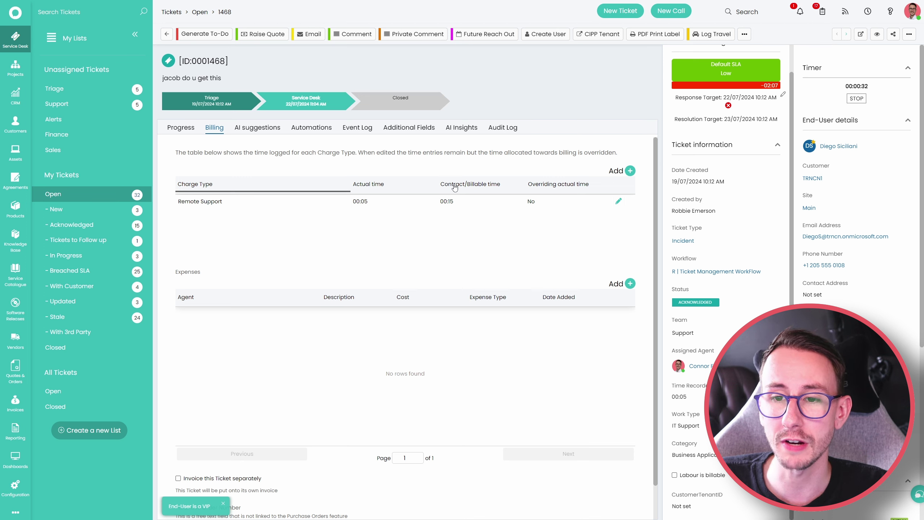
double_click(447, 201)
left_click(444, 221)
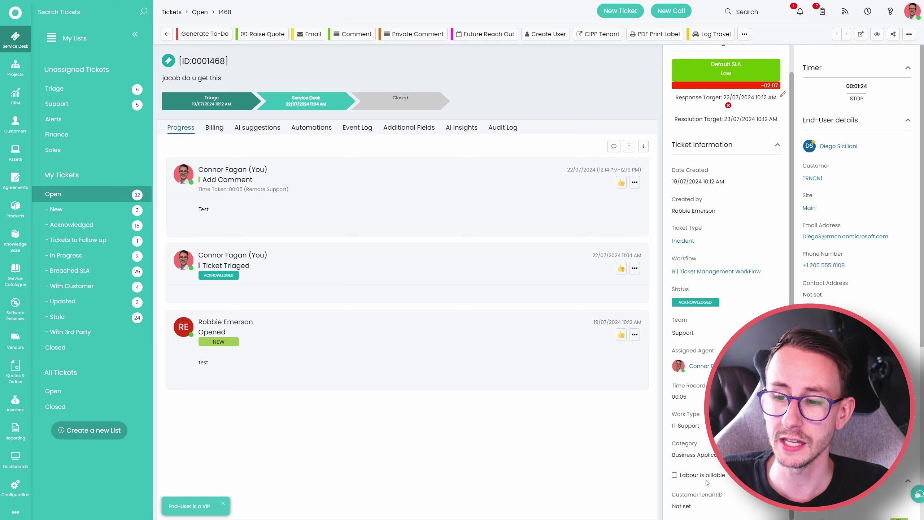
- Re-enable Labour is billable on the ticket and check the comment's charge type and billed hours
left_click(675, 475)
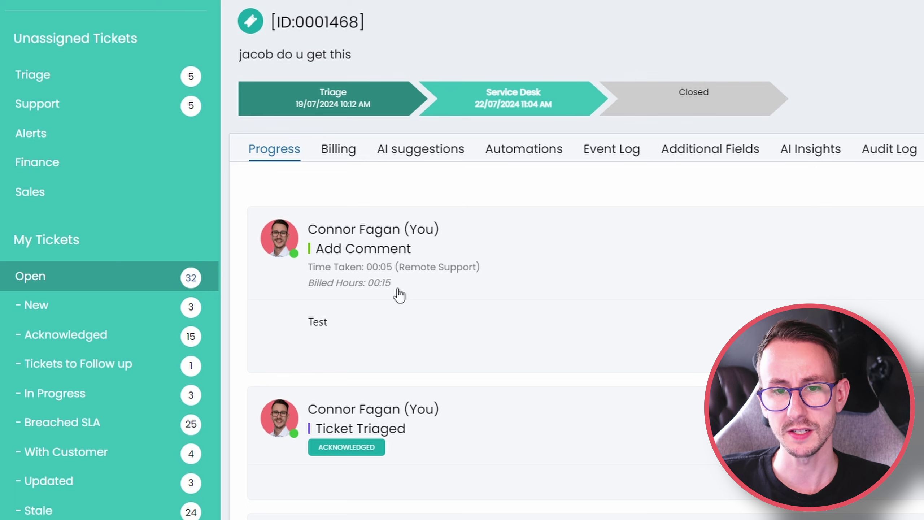
left_click_drag(400, 267, 477, 274)
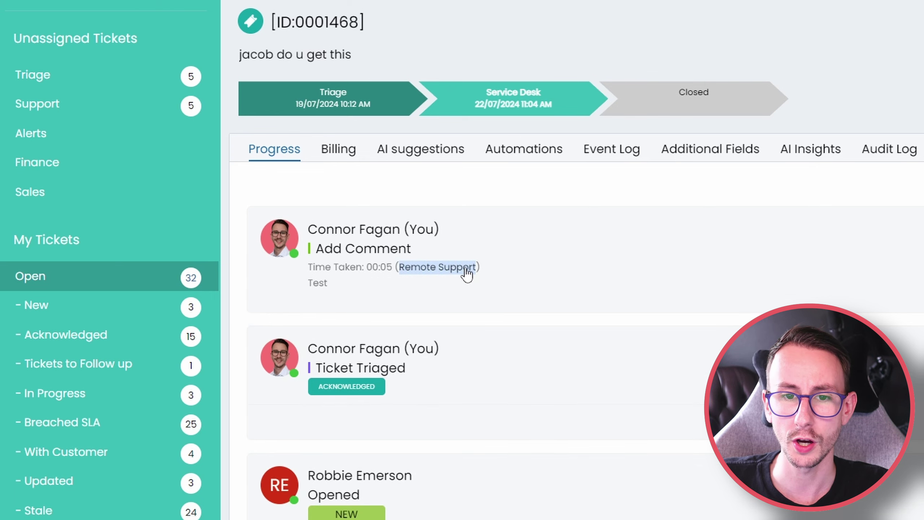
left_click_drag(391, 283, 315, 290)
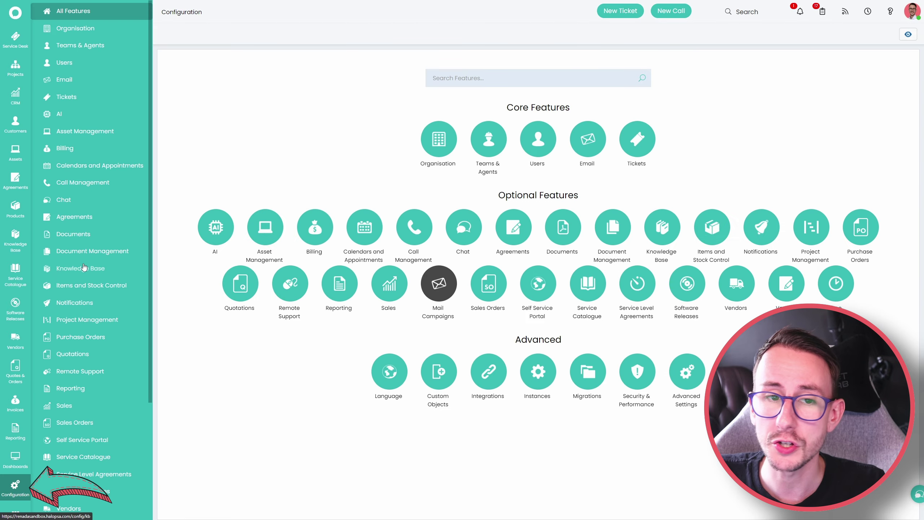
- Open the Remote Support charge type from the billing configuration for editing and show its rates
left_click(88, 150)
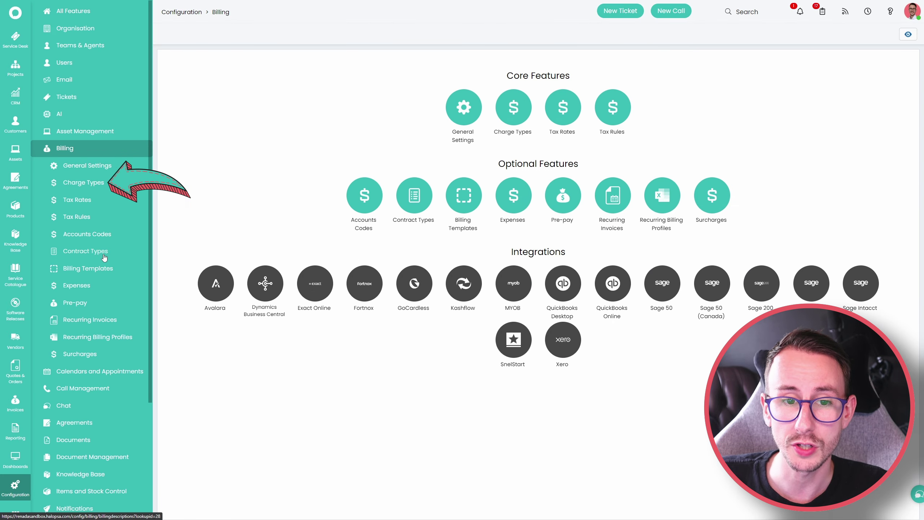
left_click(95, 185)
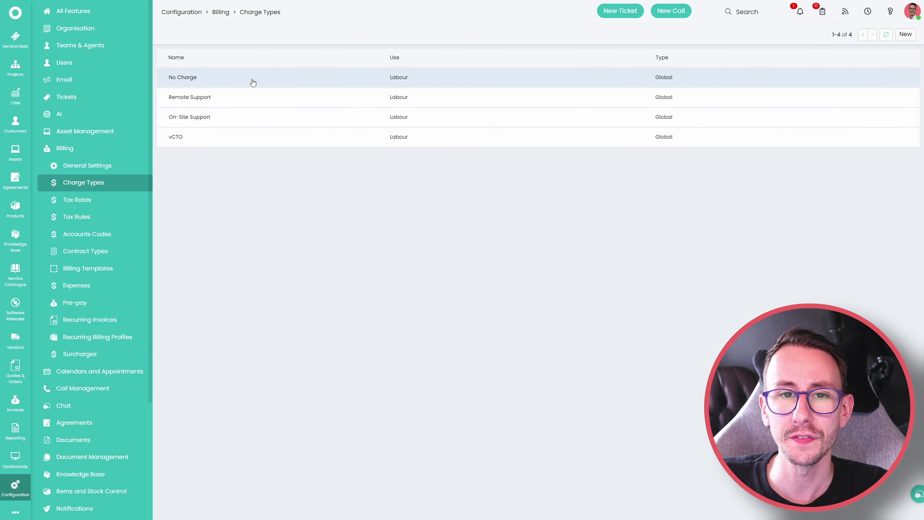
left_click(220, 102)
left_click(189, 34)
left_click(204, 103)
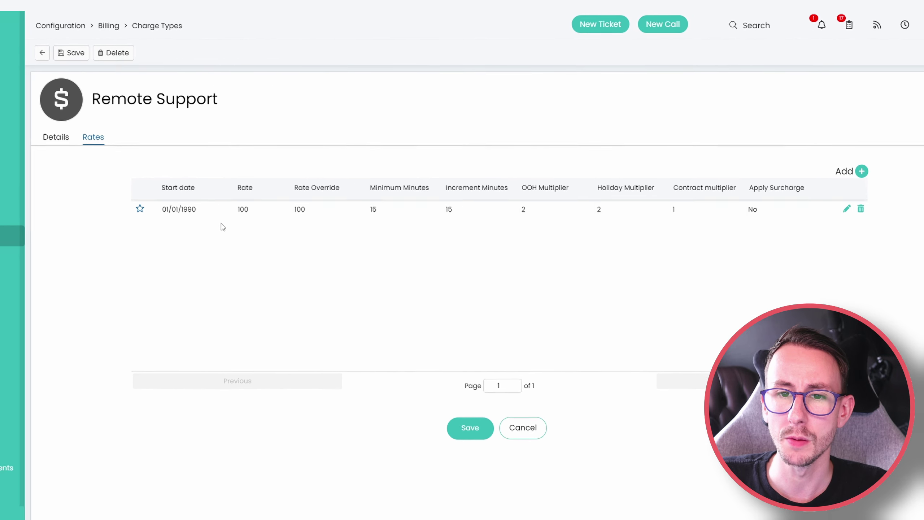
- Examine the Rate and Minimum Minutes values in the Remote Support rates table
double_click(314, 170)
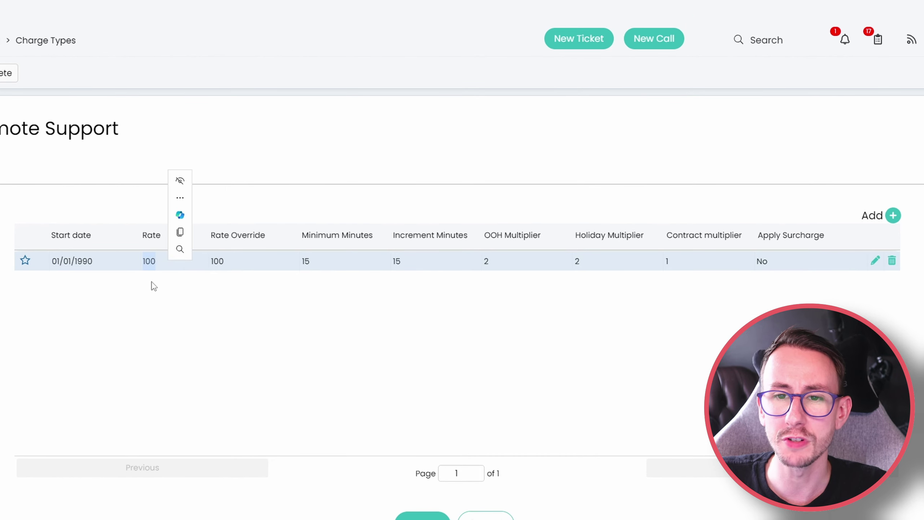
left_click(141, 315)
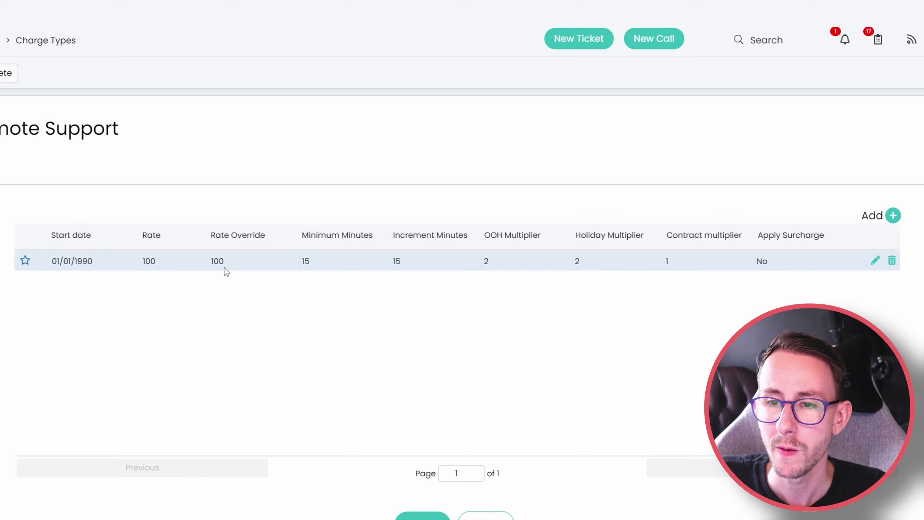
left_click_drag(296, 262, 317, 266)
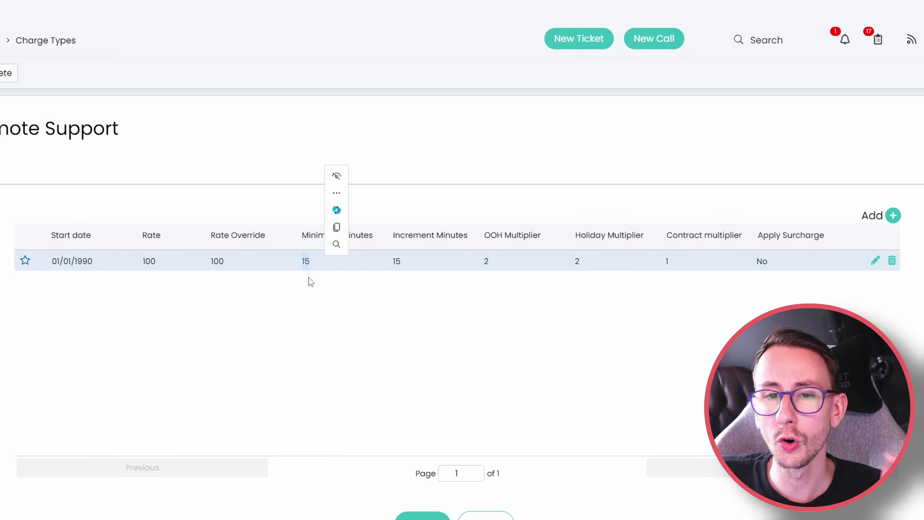
left_click(304, 289)
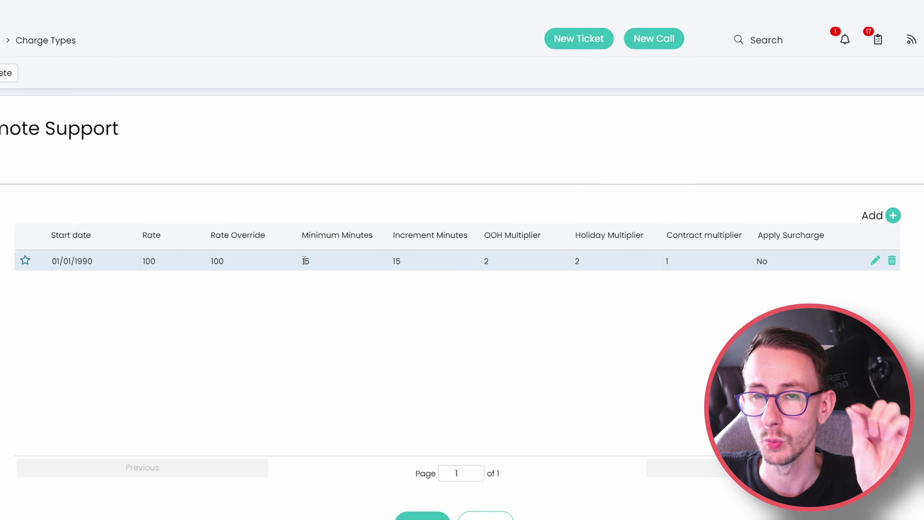
- Open the 01/01/1990 rate for editing and examine its minimum minutes, increment minutes and rounding options
left_click(875, 260)
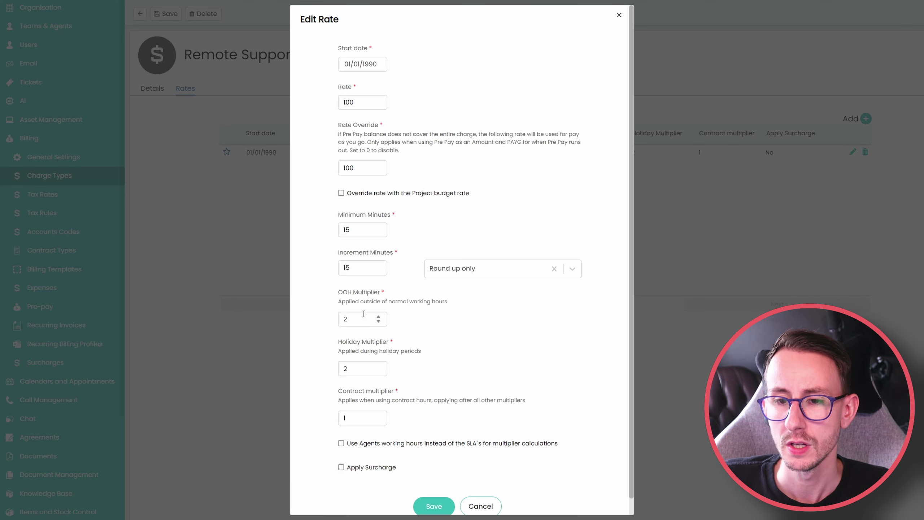
left_click_drag(368, 231, 399, 256)
left_click(321, 239)
left_click(399, 257)
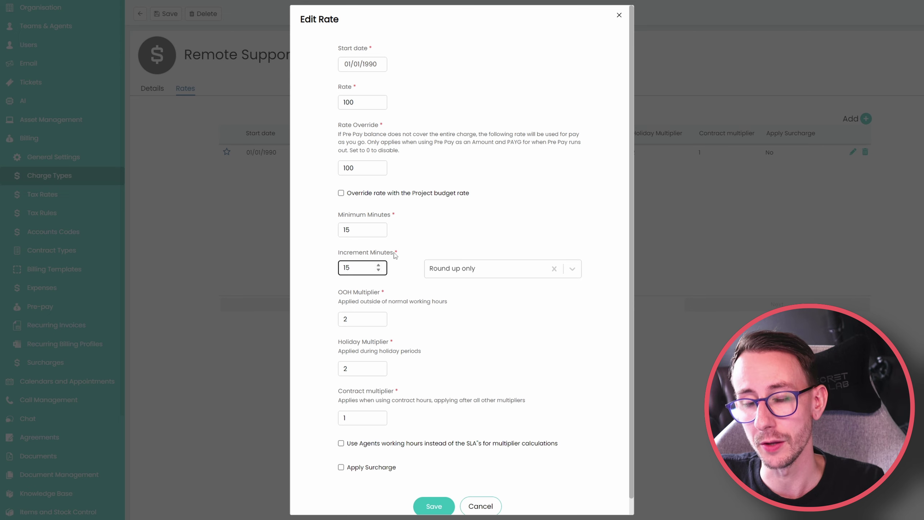
left_click(468, 272)
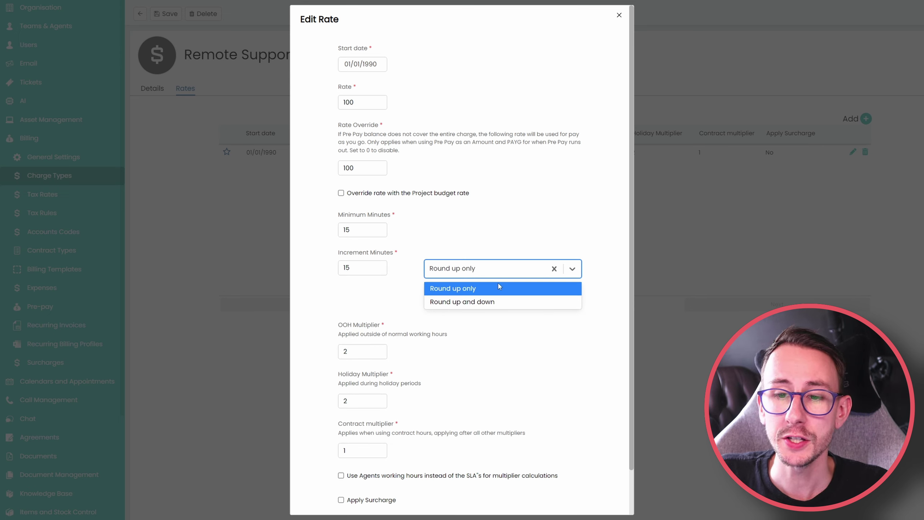
left_click(519, 293)
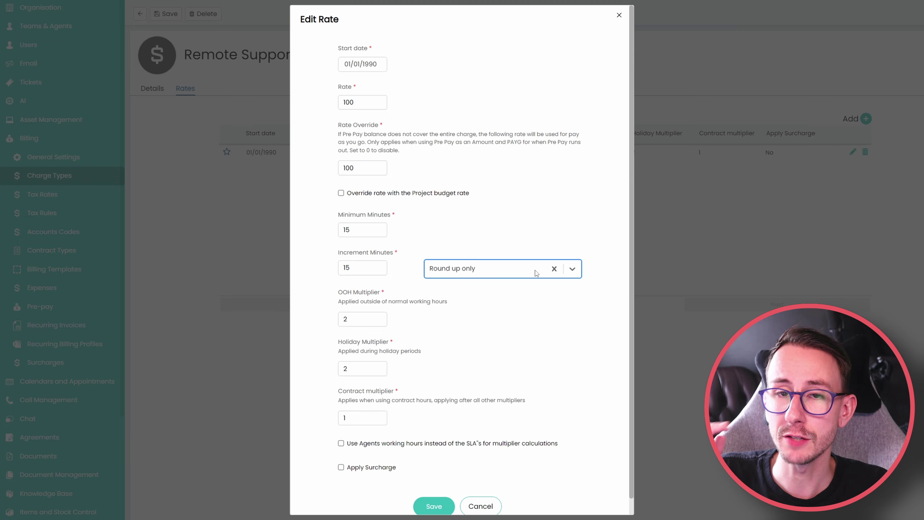
- Set the rate's minimum minutes and increment minutes to 30 with the Round up only option
left_click_drag(361, 269, 300, 271)
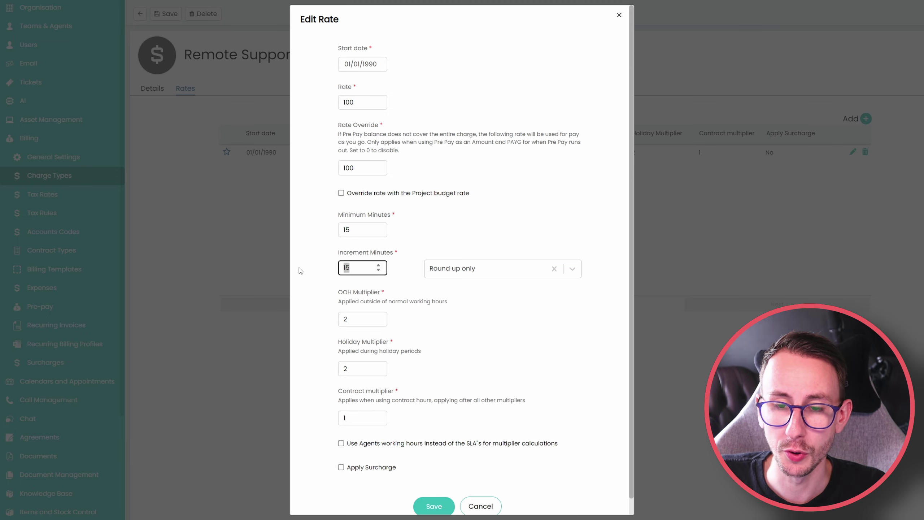
key("shift+Tab")
type("30")
left_click(344, 266)
type("30")
left_click(519, 316)
left_click(359, 230)
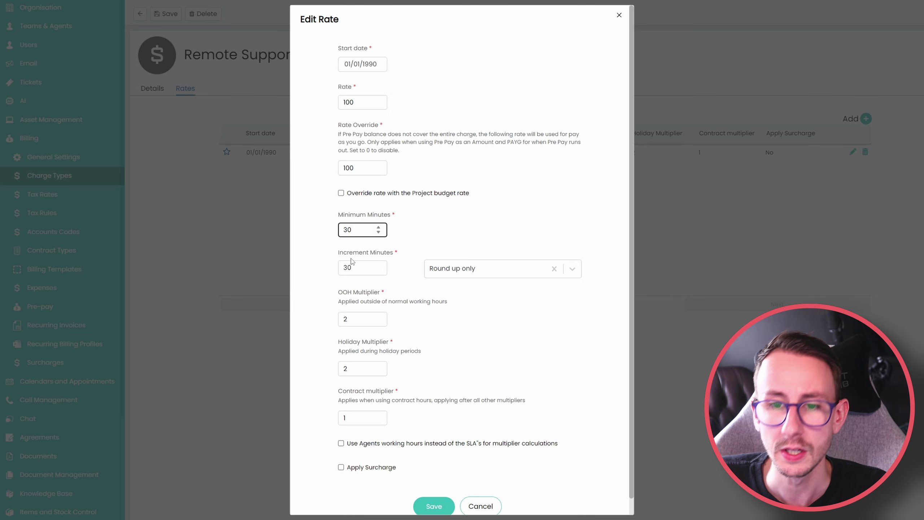
triple_click(352, 259)
left_click(355, 268)
left_click(488, 269)
left_click(489, 289)
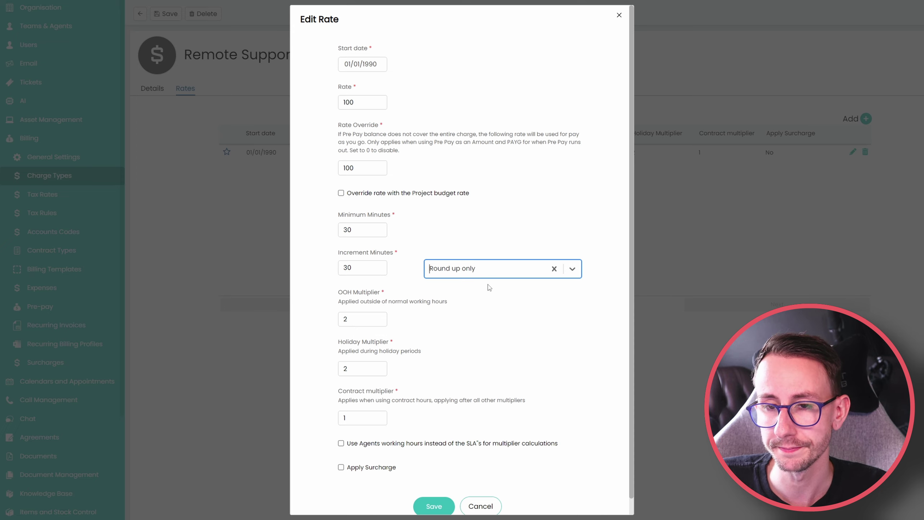
- Examine the rate's OOH, holiday and contract multiplier descriptions, and discard the rate edit
left_click_drag(338, 291, 443, 305)
left_click(448, 305)
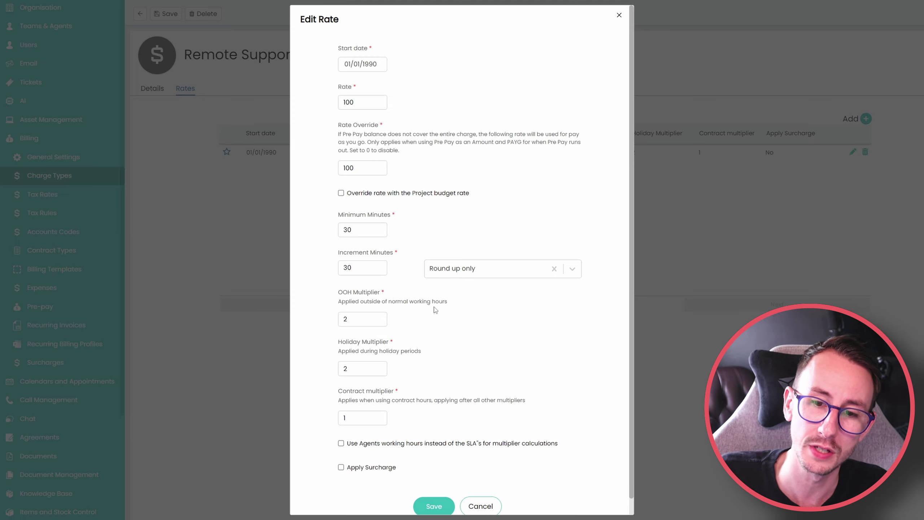
left_click_drag(340, 344, 421, 353)
left_click(340, 395)
left_click_drag(341, 395, 534, 407)
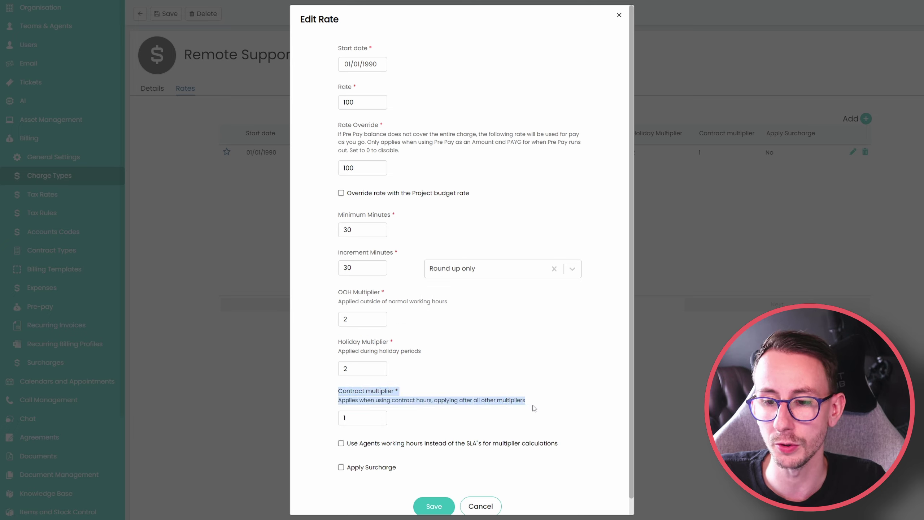
left_click(534, 408)
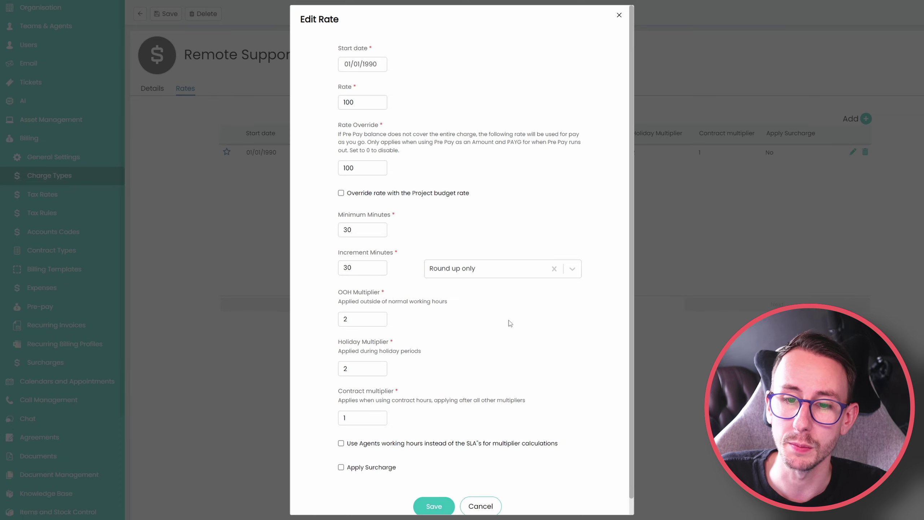
left_click(480, 507)
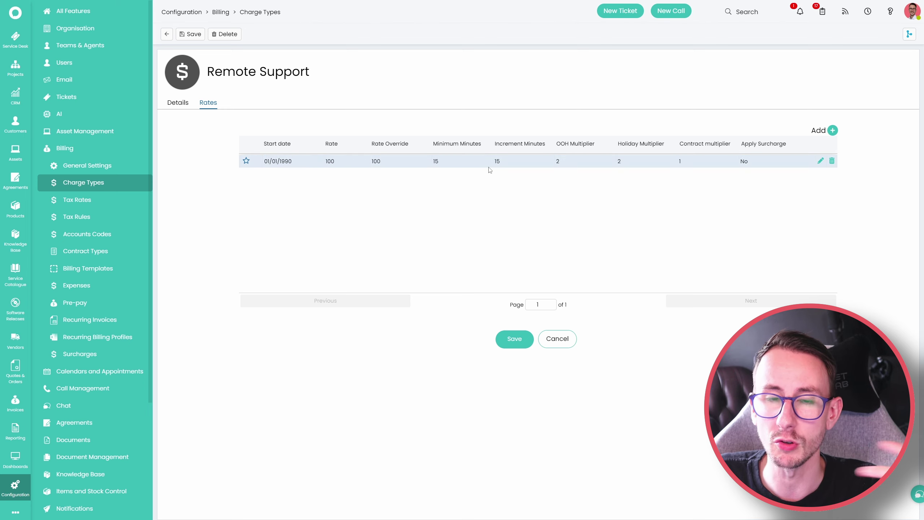
- Return to ticket 0001468 from the open tickets list and highlight the billed hours on its comment
left_click(15, 39)
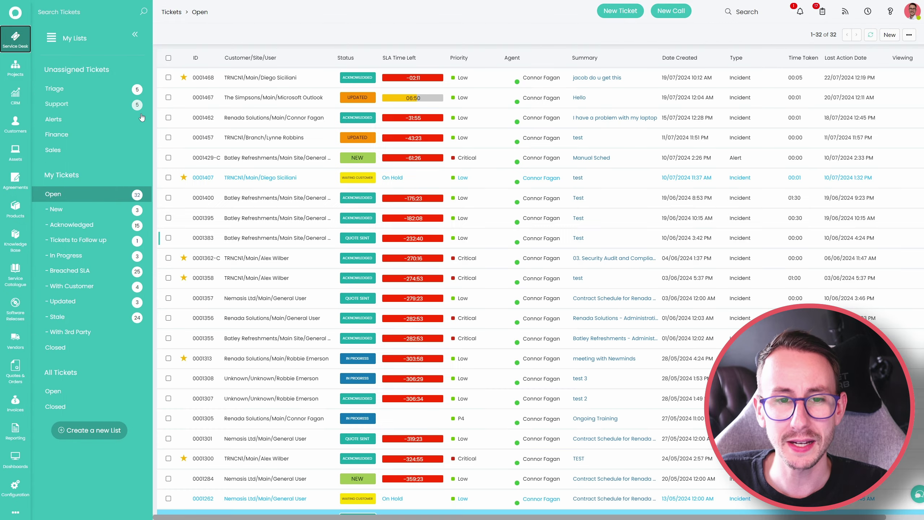
left_click(287, 78)
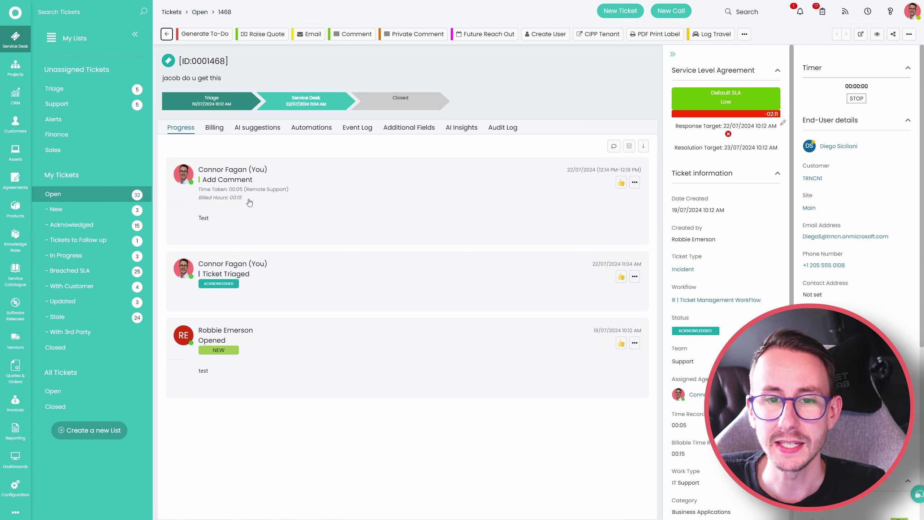
left_click_drag(249, 203, 199, 198)
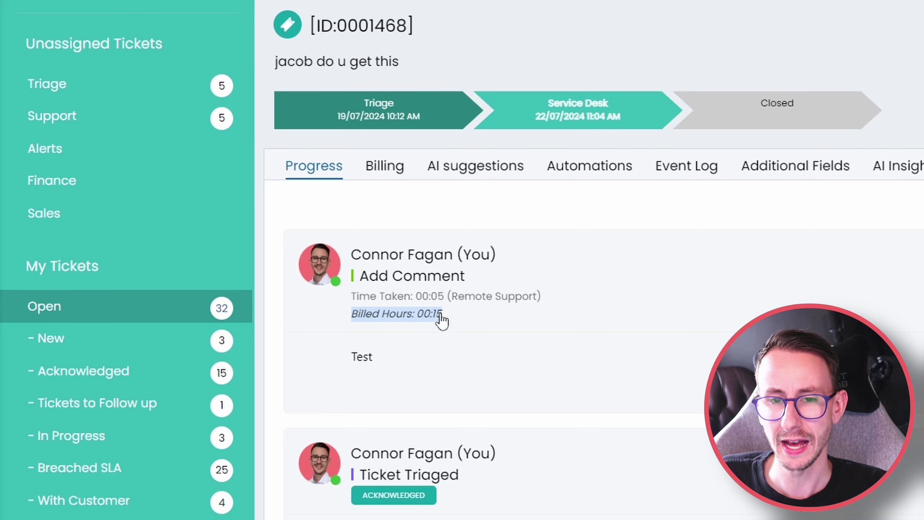
- Open the ticket's customer TRNCN1, put its billing settings in edit mode and examine the billing plan combinations
left_click(440, 347)
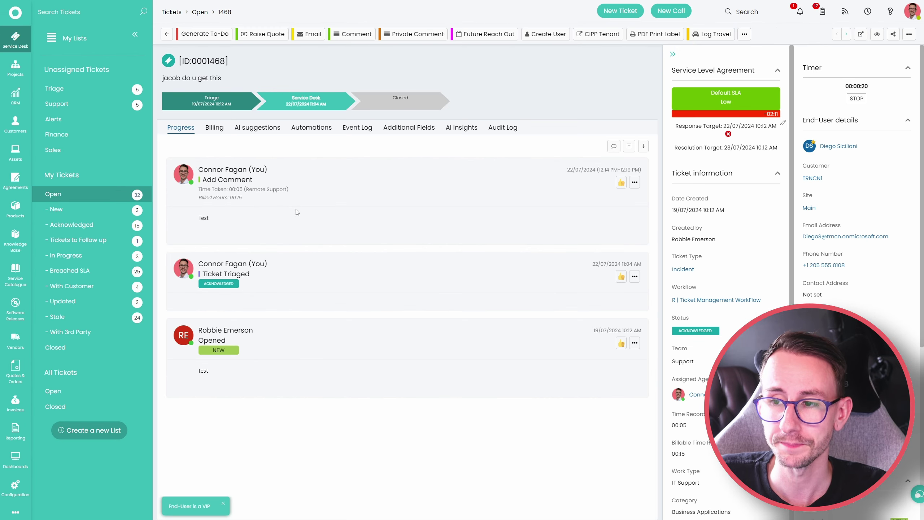
left_click(813, 179)
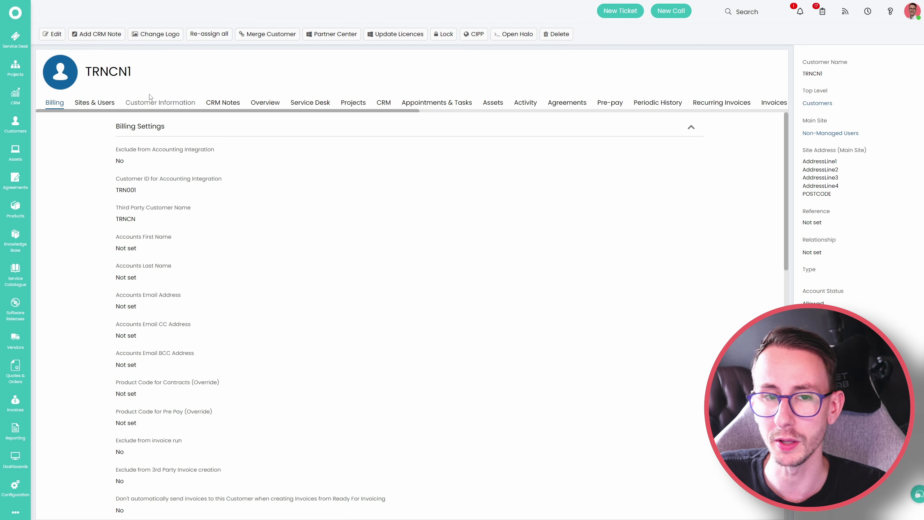
scroll(97, 374, "down", 15)
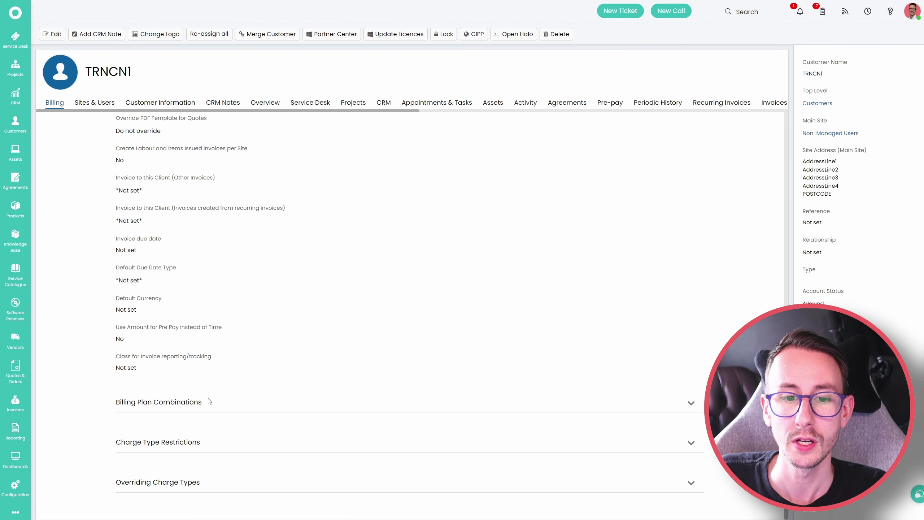
scroll(97, 374, "down", 7)
left_click(52, 34)
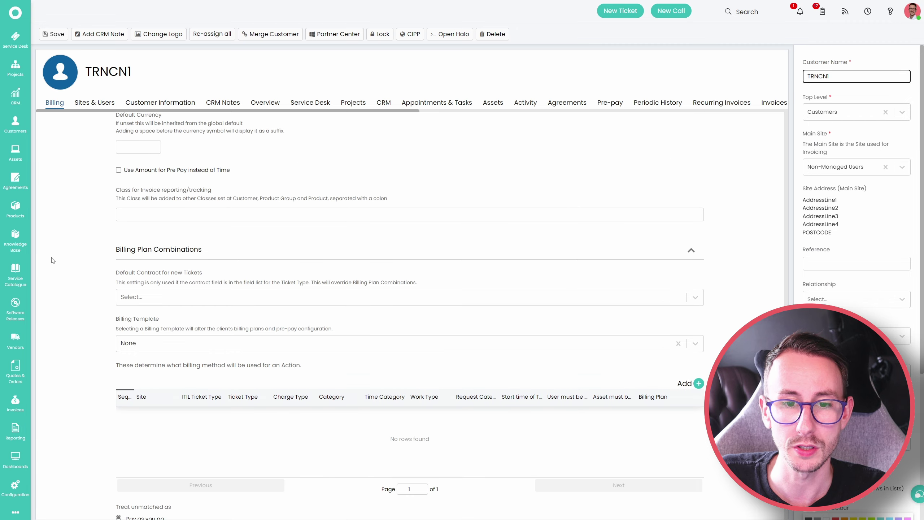
scroll(56, 261, "down", 1)
scroll(57, 260, "down", 3)
left_click(387, 301)
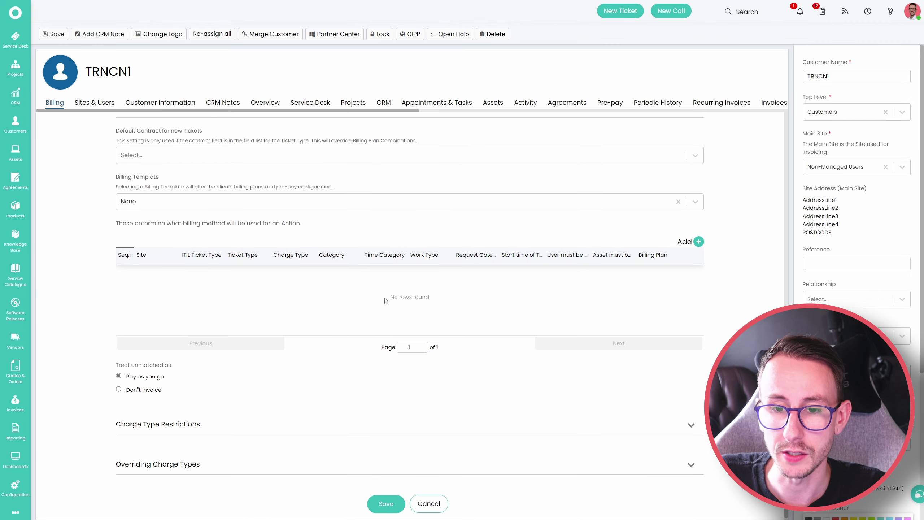
- Start a new billing plan combination for the customer with Don't Invoice as the billing plan
left_click(698, 241)
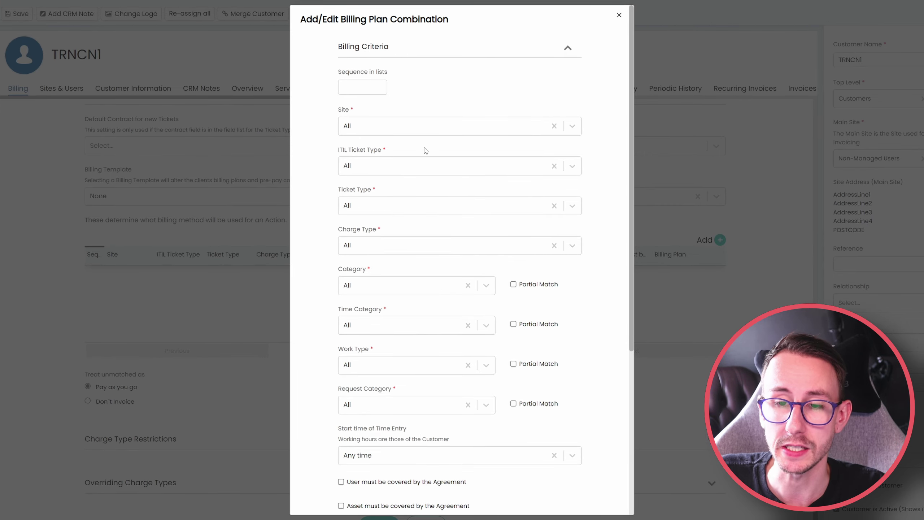
scroll(317, 289, "down", 5)
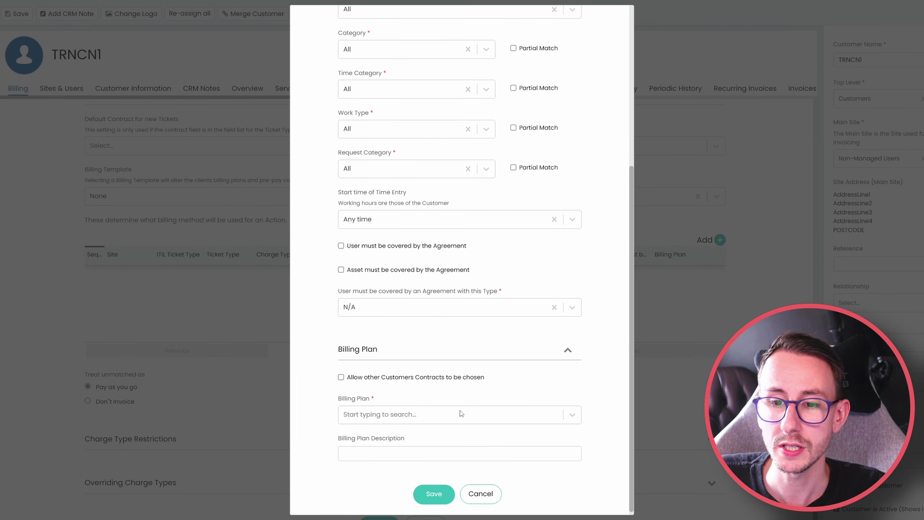
left_click(400, 417)
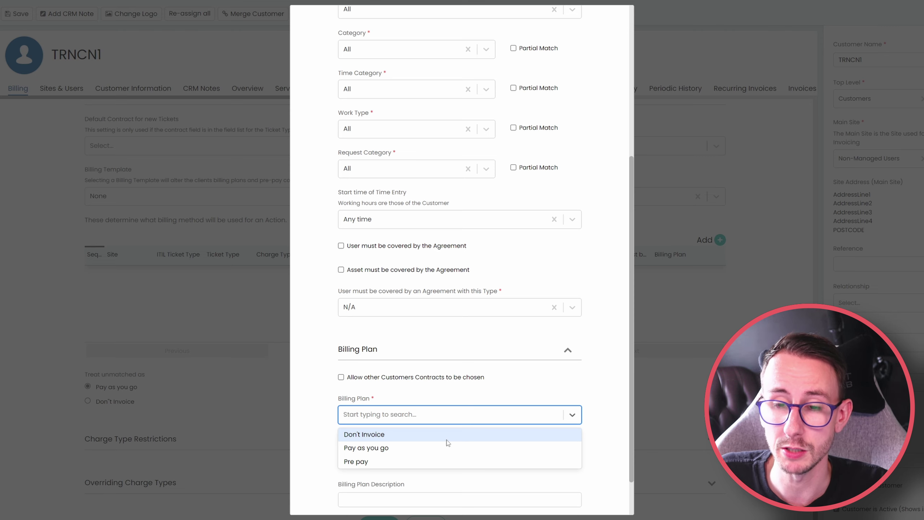
left_click(379, 435)
left_click_drag(339, 399, 375, 401)
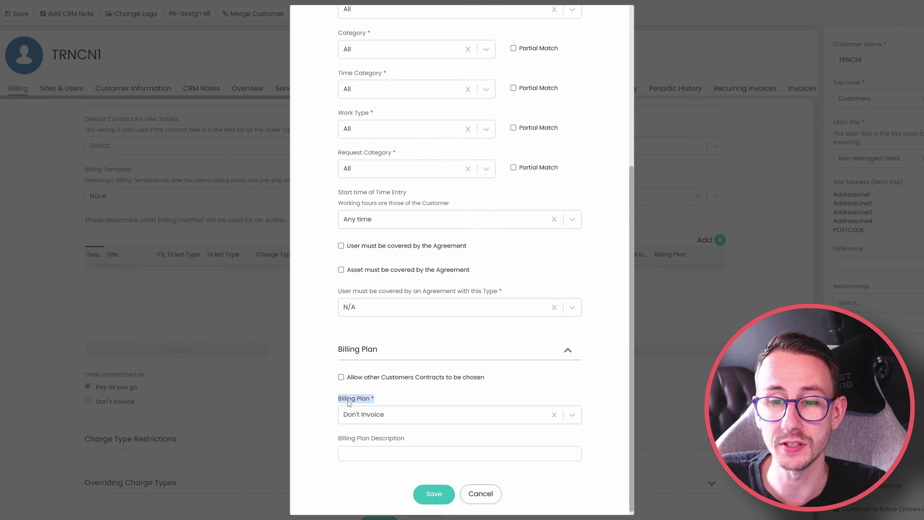
left_click(357, 395)
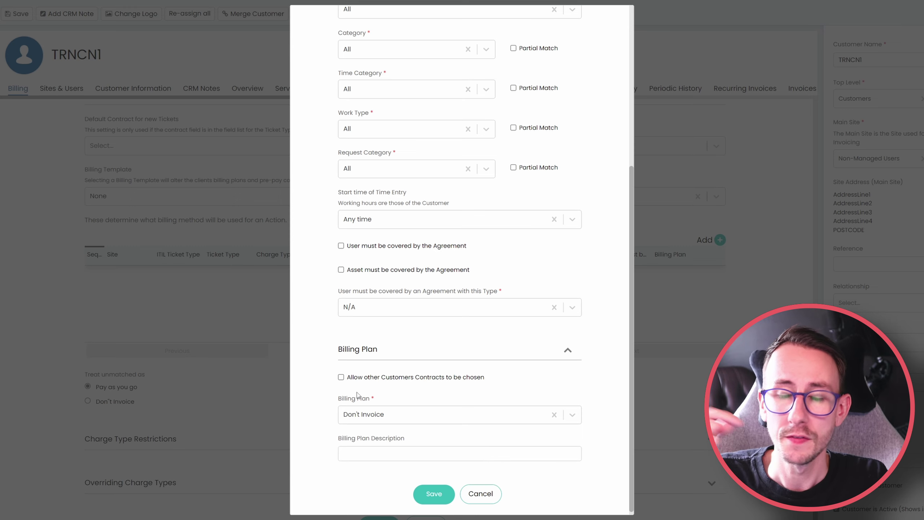
left_click(358, 393)
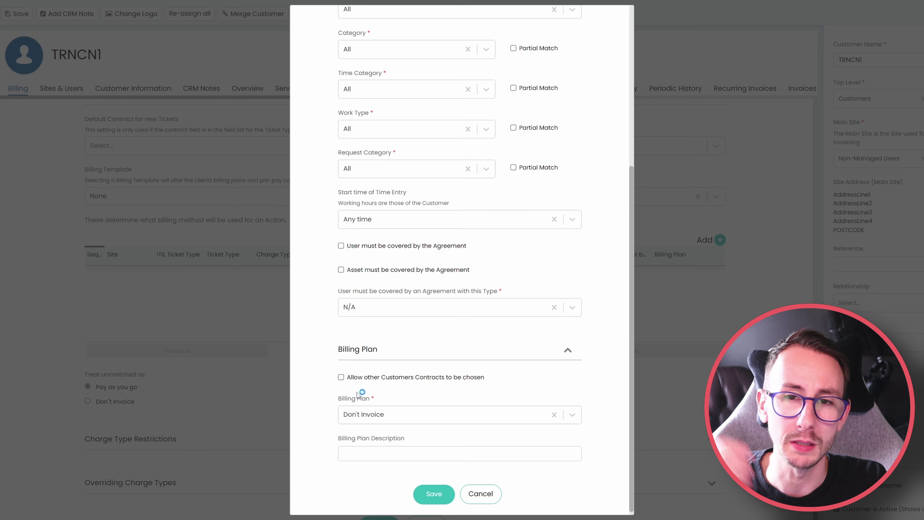
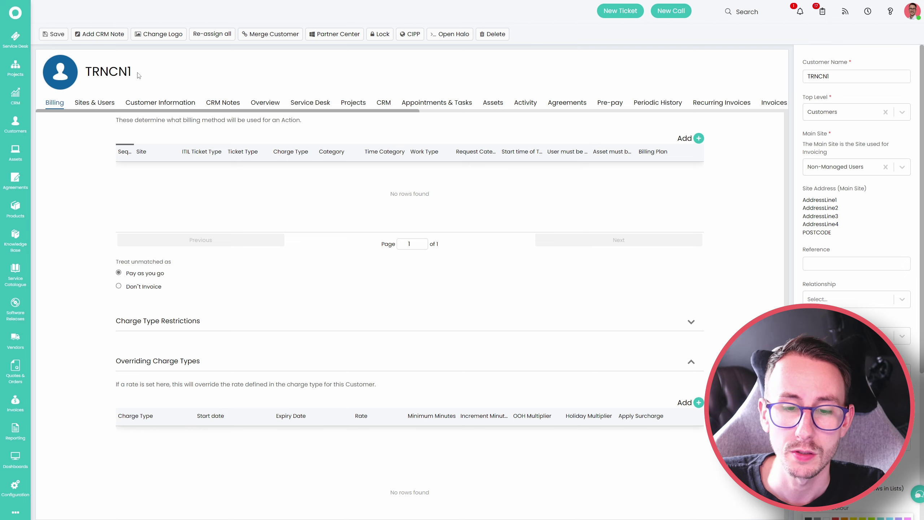
- Examine the options of a new overriding charge type rate, cancel it, and review the customer override description
left_click(697, 401)
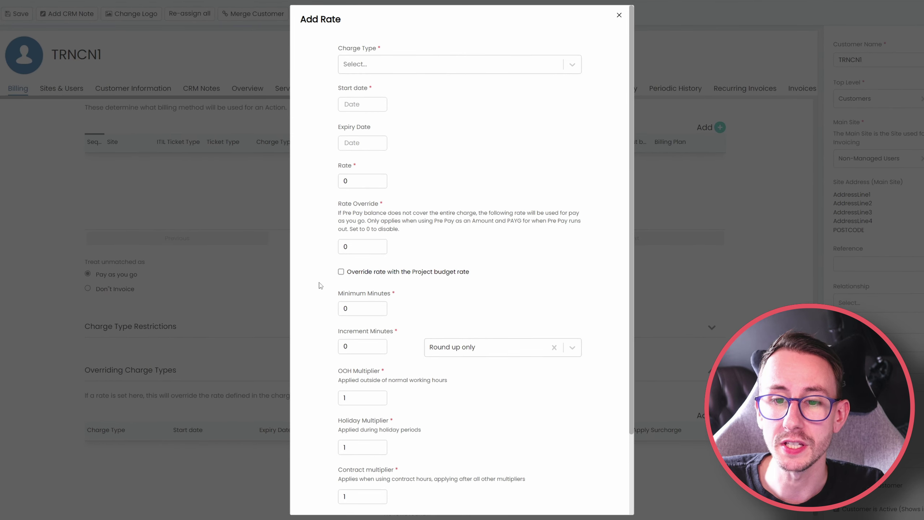
scroll(373, 318, "down", 3)
scroll(373, 316, "up", 3)
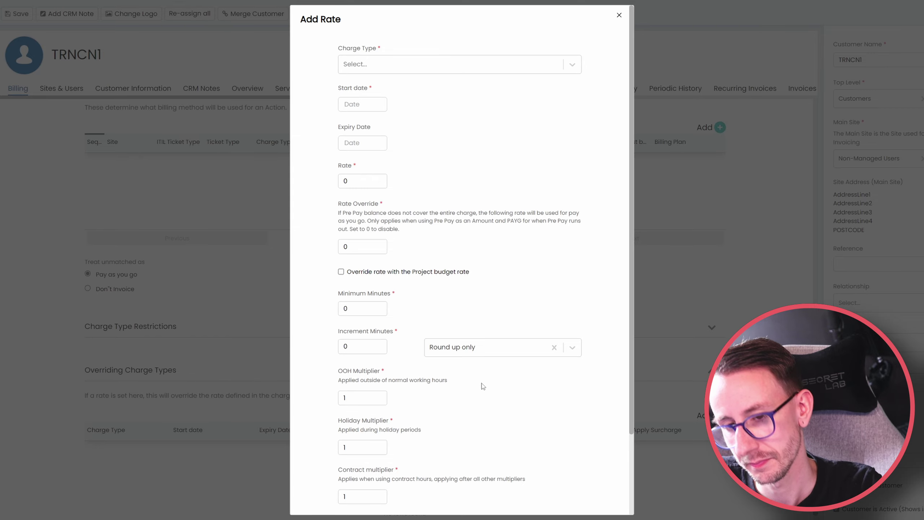
scroll(480, 401, "down", 3)
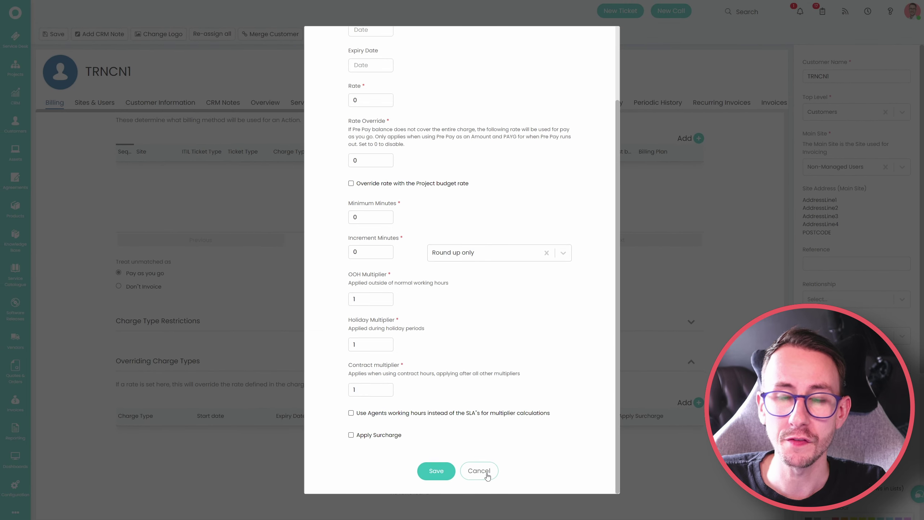
left_click(479, 471)
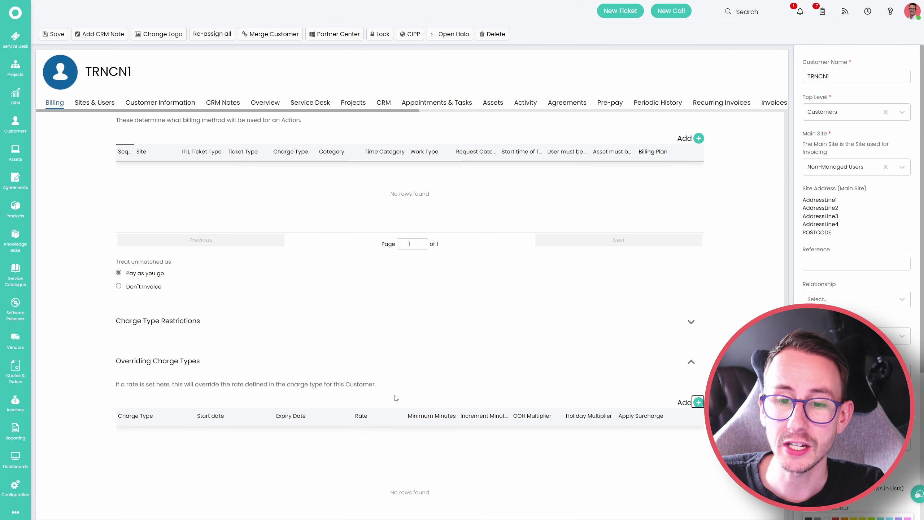
left_click_drag(396, 398, 116, 386)
left_click(114, 390)
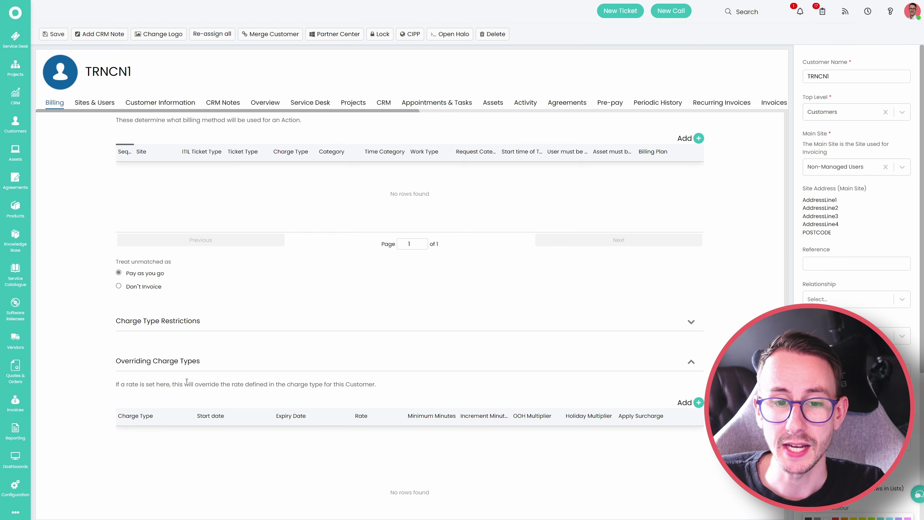
- Start an overriding rate for the customer's Remote Support charge type, review its fields and discard it
left_click(693, 404)
left_click(406, 81)
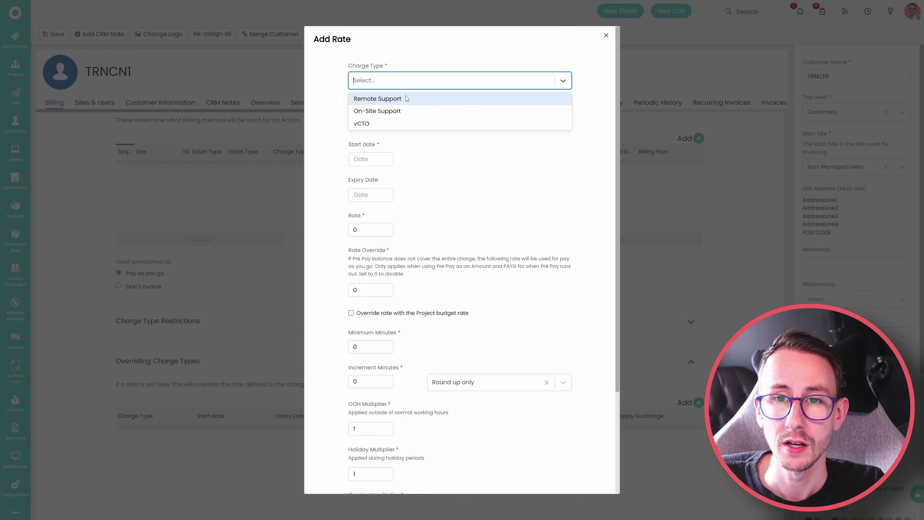
left_click(406, 96)
scroll(464, 258, "down", 3)
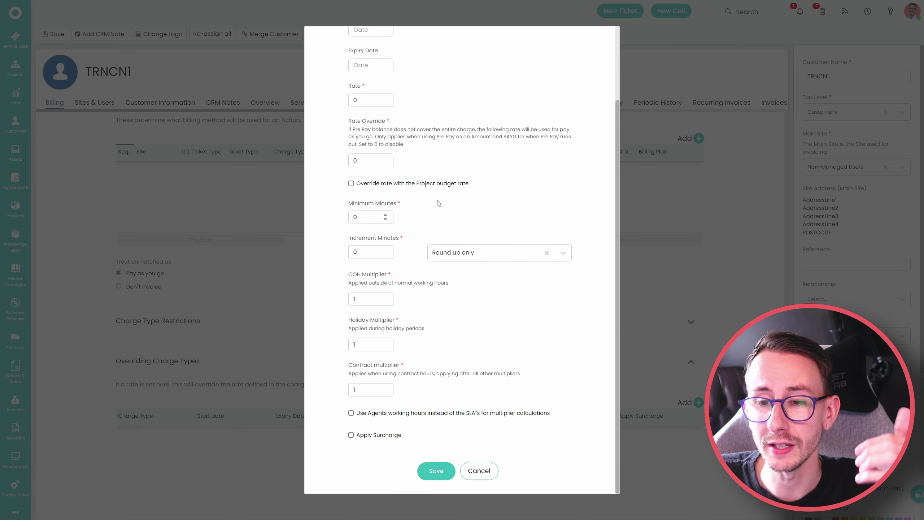
left_click(481, 473)
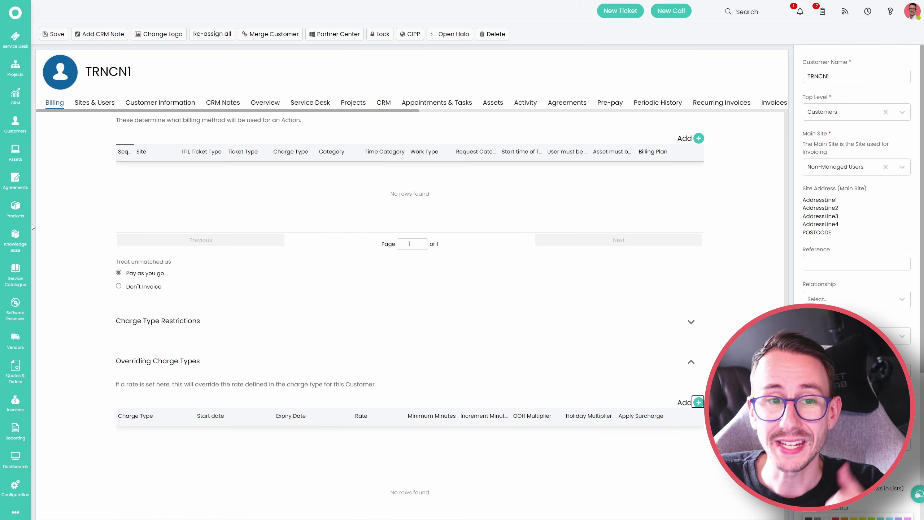
- Start a new customer agreement for TRNCN1 with the agreement reference VOIP Special Rate
left_click(15, 179)
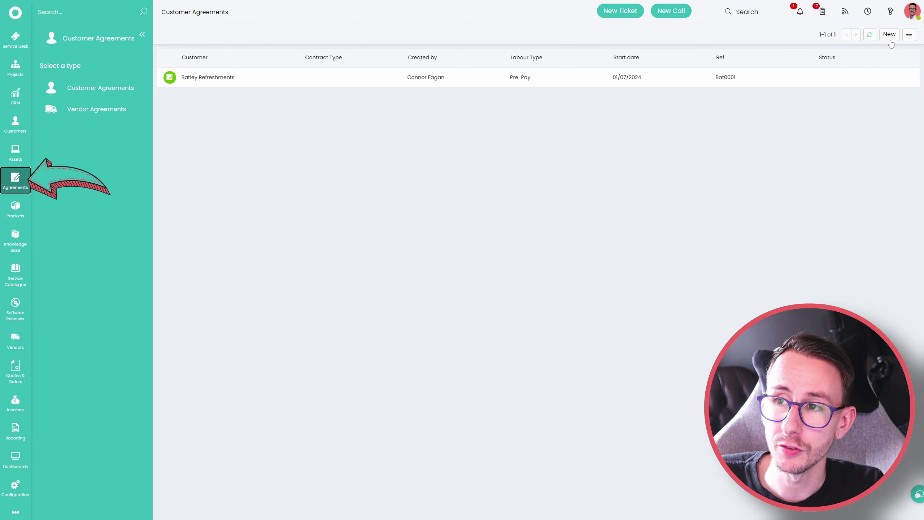
left_click(889, 35)
type("tr")
left_click(368, 164)
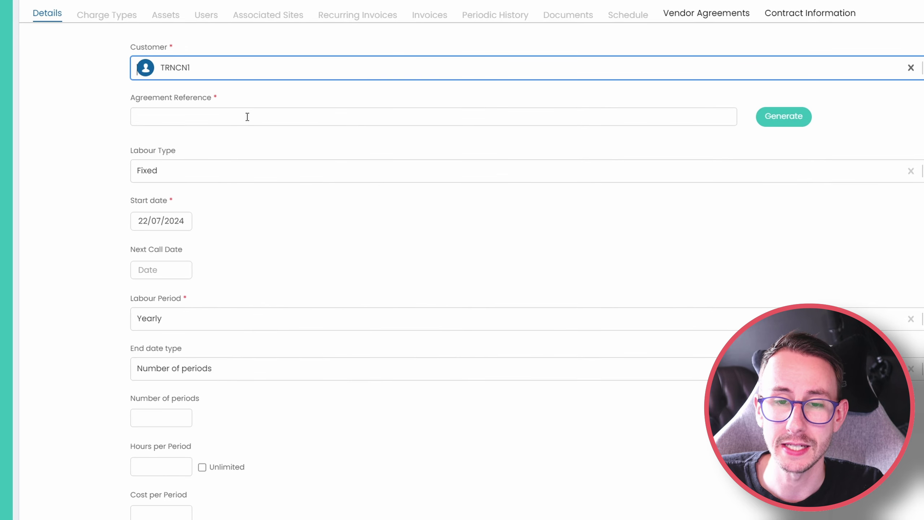
left_click(246, 116)
type("VOIP")
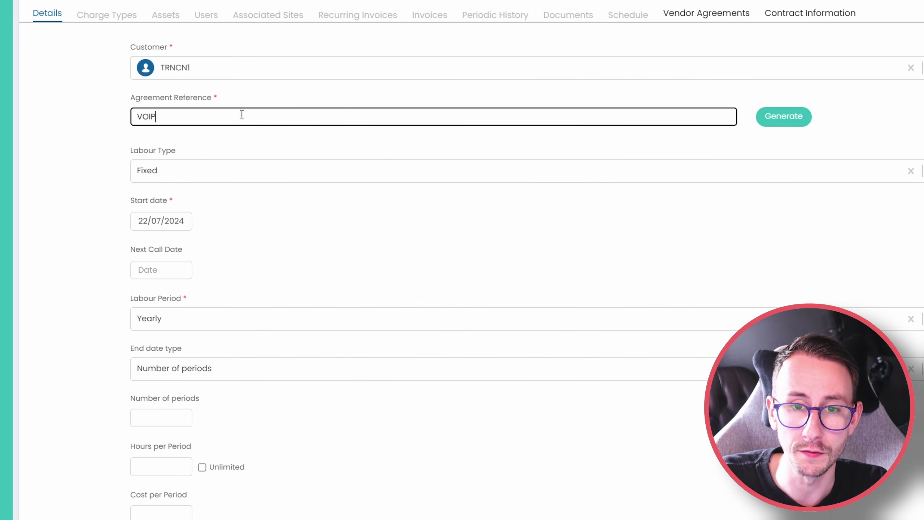
type(" Special Rate")
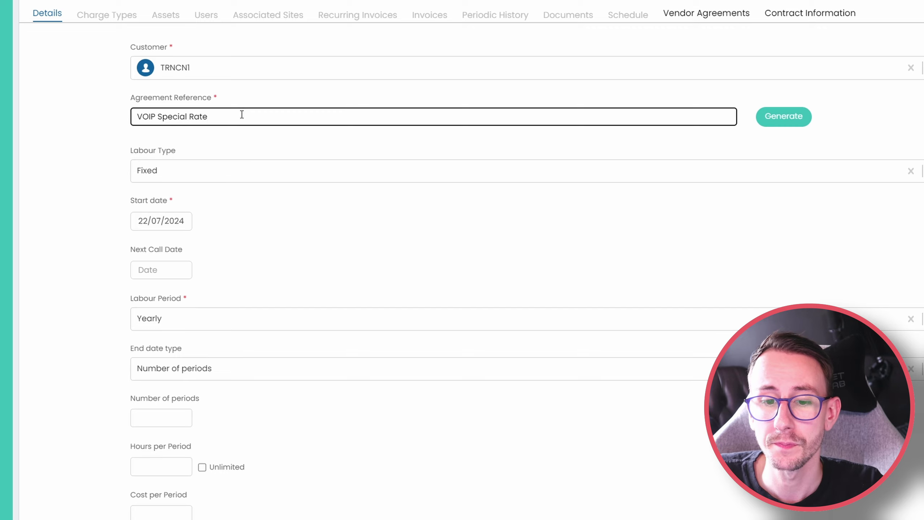
- Set the agreement's hours per period to 0 and save the agreement
left_click(137, 466)
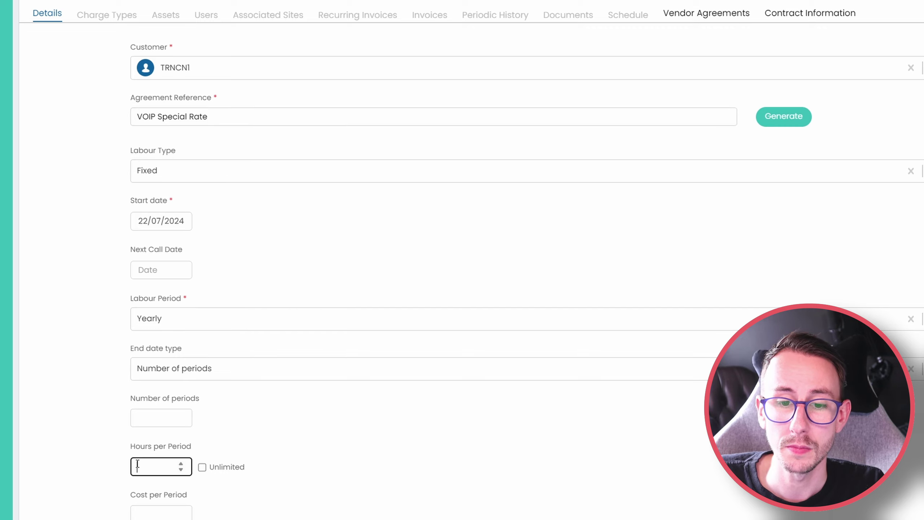
type("0")
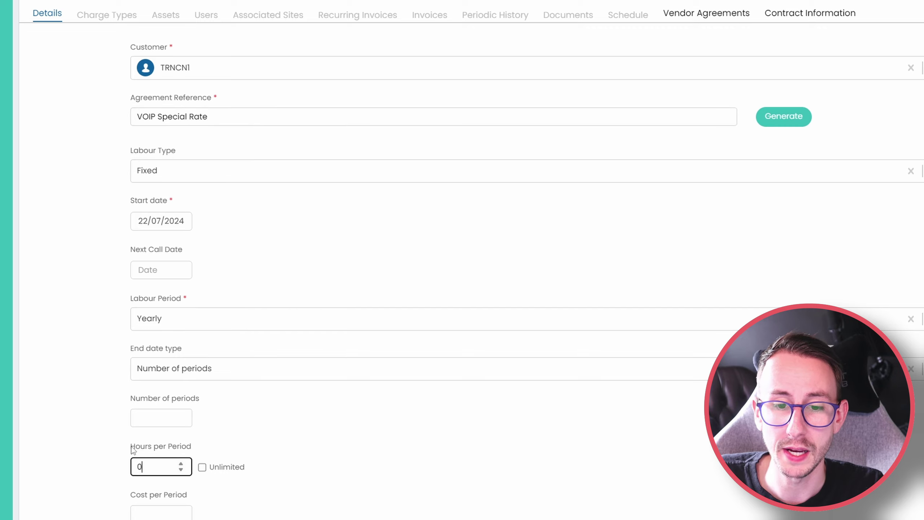
left_click_drag(140, 446, 275, 466)
left_click(215, 437)
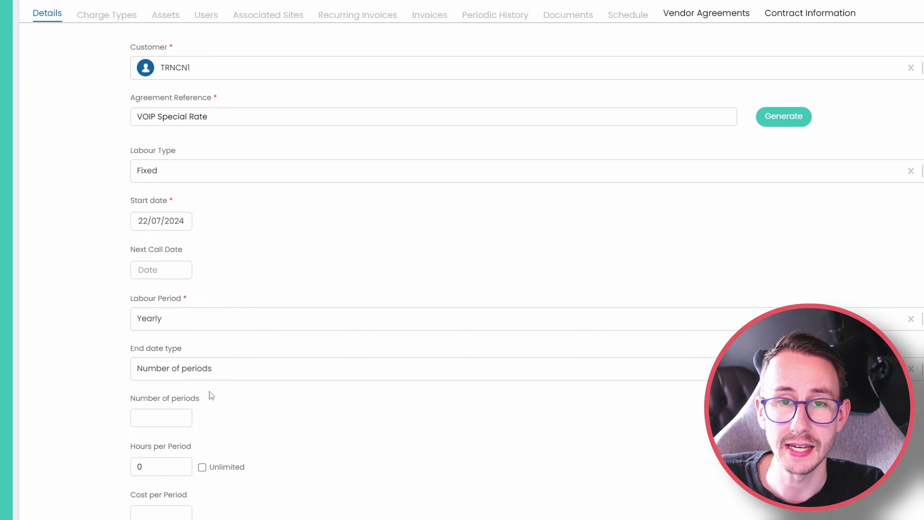
left_click(170, 34)
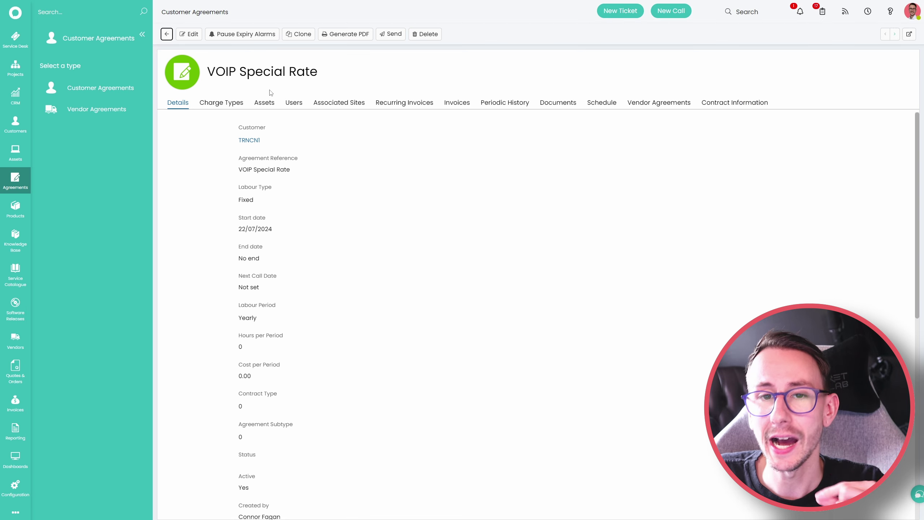
- Start an overriding charge type rate on the agreement for Remote Support with start date 01/07/2024
left_click(220, 103)
scroll(183, 267, "down", 2)
scroll(183, 267, "down", 9)
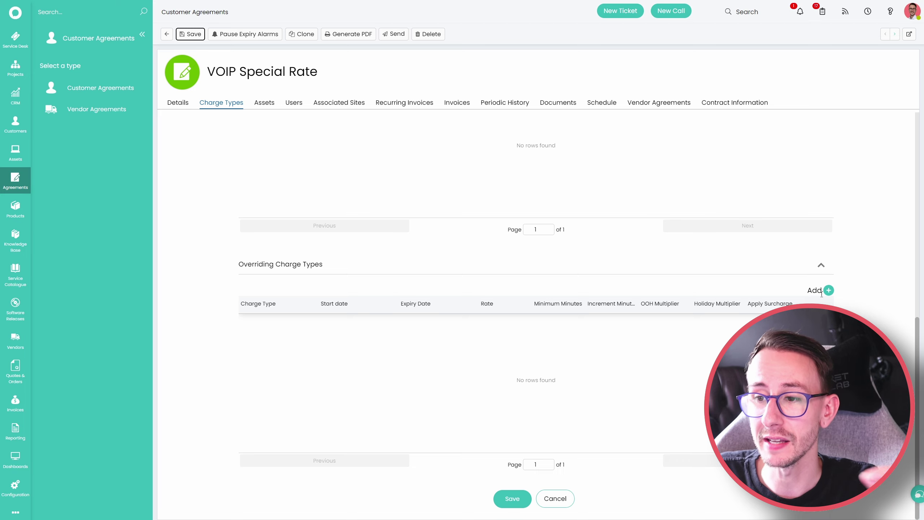
left_click(829, 290)
left_click(396, 80)
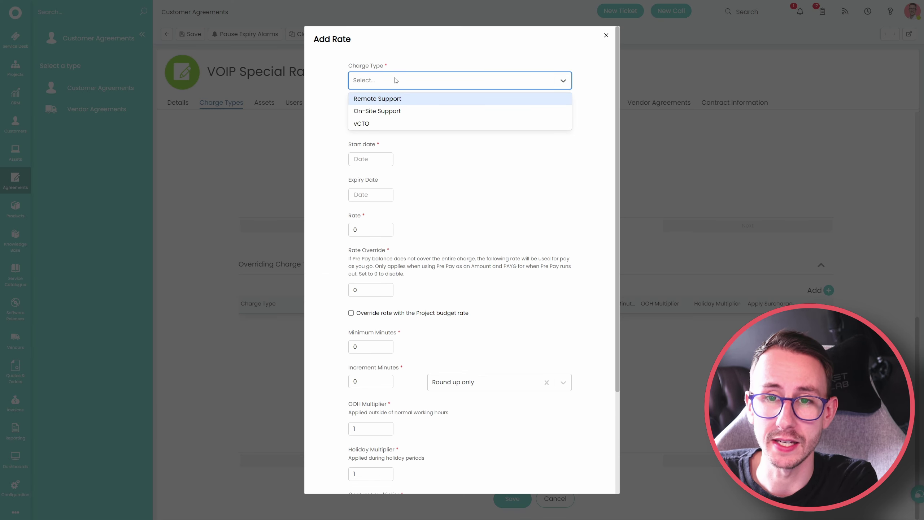
left_click(391, 100)
left_click(366, 117)
left_click(411, 243)
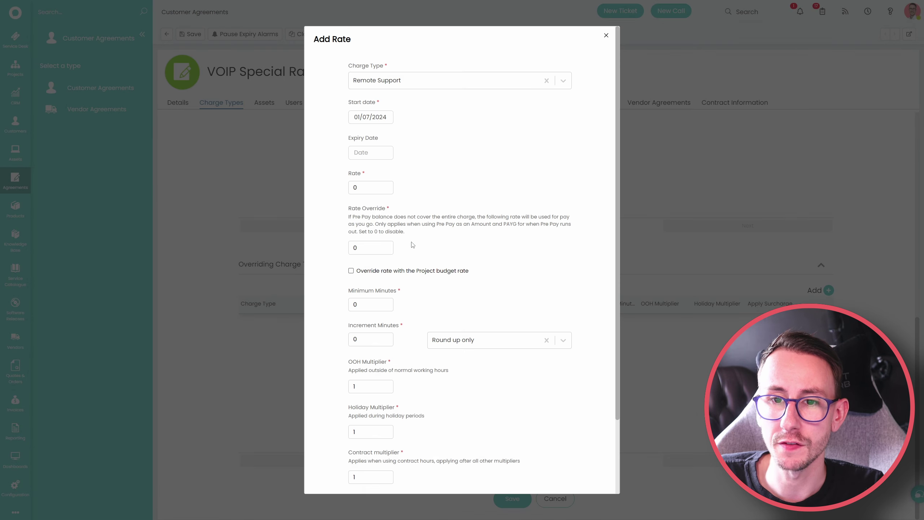
- Set both the rate and the rate override of the Remote Support override to 50
double_click(365, 191)
type("50")
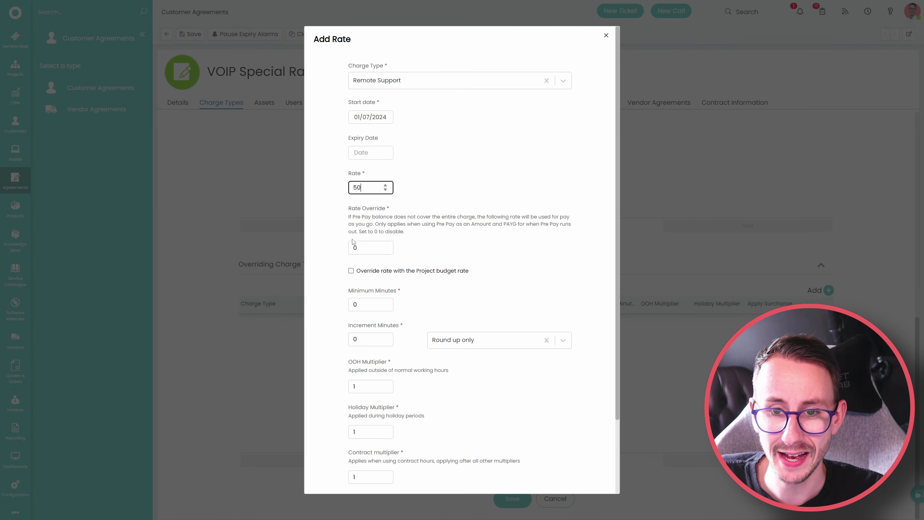
double_click(356, 252)
type("60")
double_click(356, 252)
type("50")
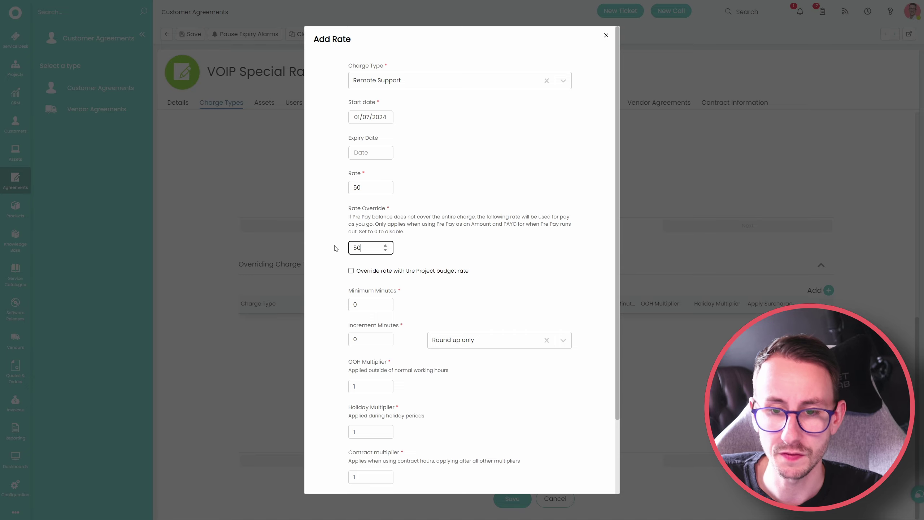
- Set the override's minimum minutes and increment minutes to 15 and save the rate
scroll(364, 255, "down", 1)
double_click(355, 268)
type("15")
double_click(355, 303)
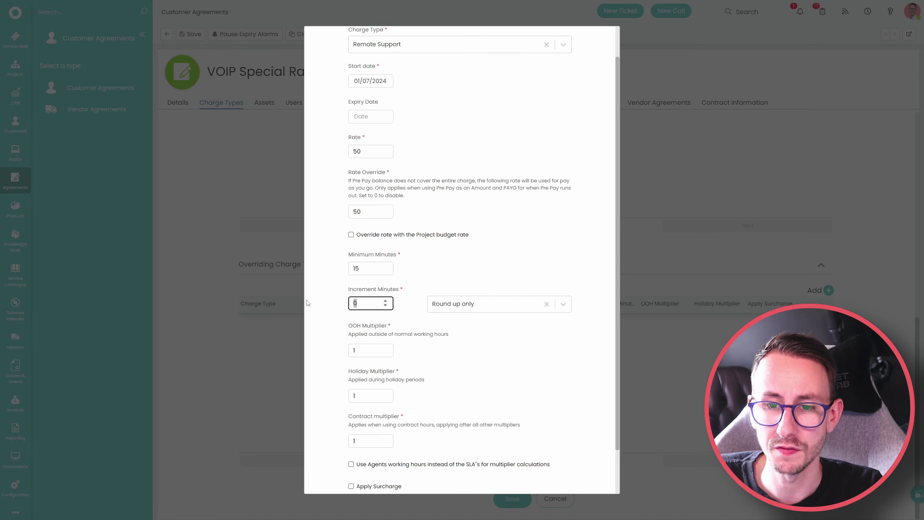
type("15")
scroll(432, 452, "down", 1)
left_click(436, 471)
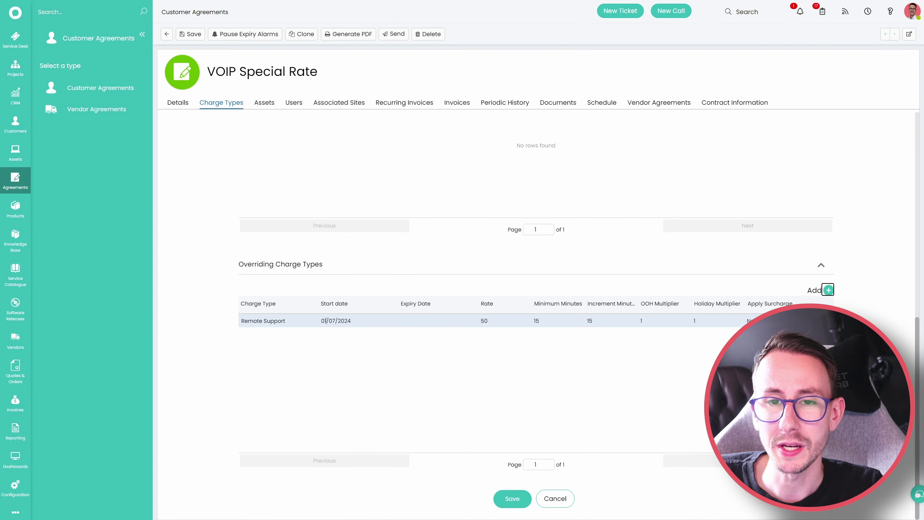
- Add a billing plan combination for the Telephony Support work type to the VOIP Special Rate agreement and save the agreement
scroll(320, 303, "up", 10)
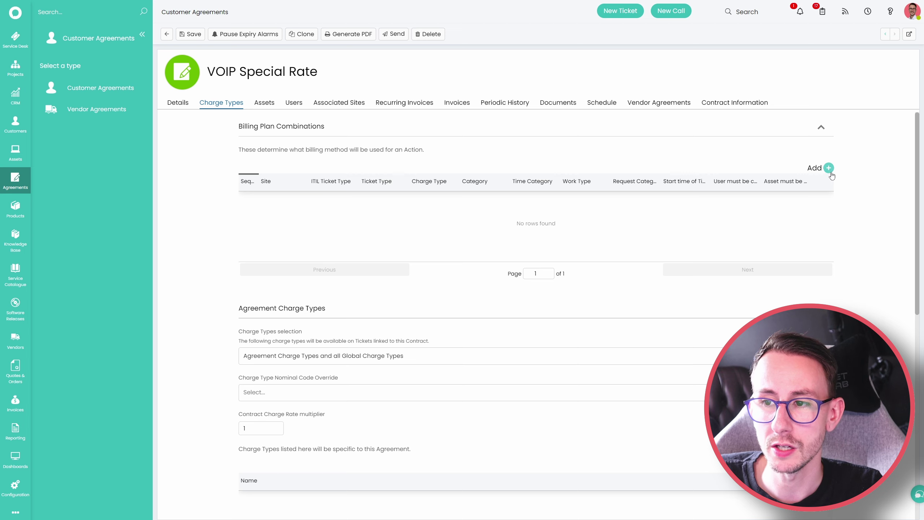
left_click(829, 169)
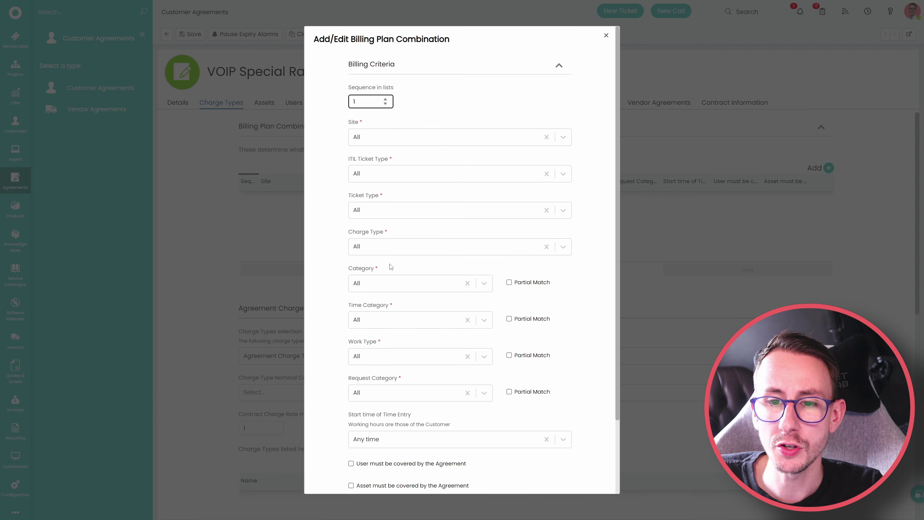
left_click(393, 285)
left_click(335, 285)
left_click(380, 356)
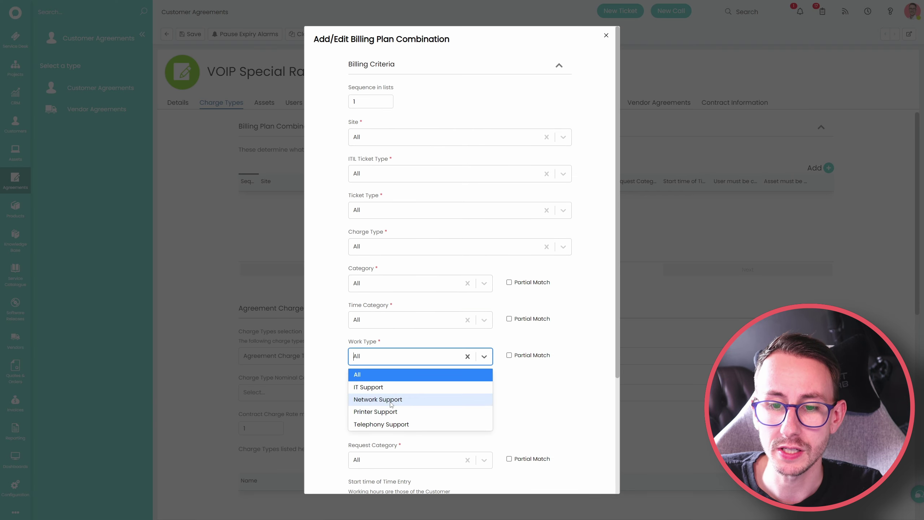
left_click(381, 424)
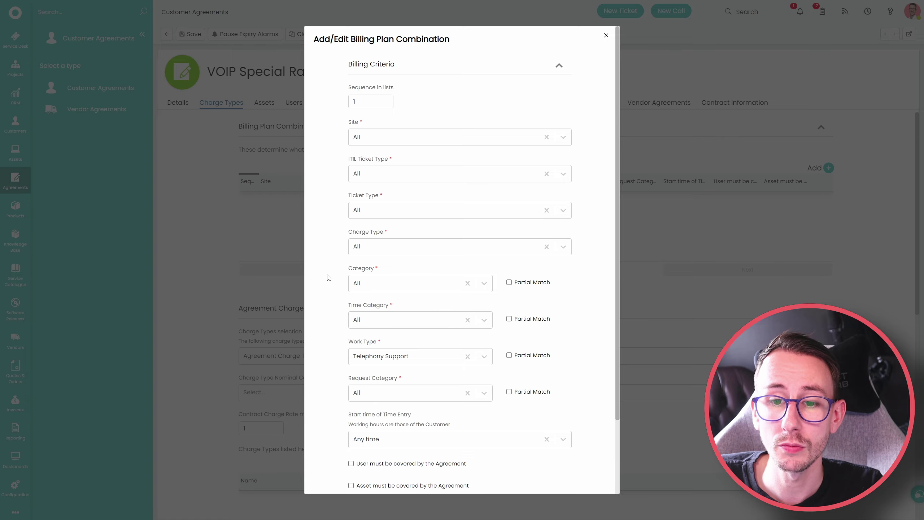
scroll(329, 277, "down", 3)
left_click(438, 471)
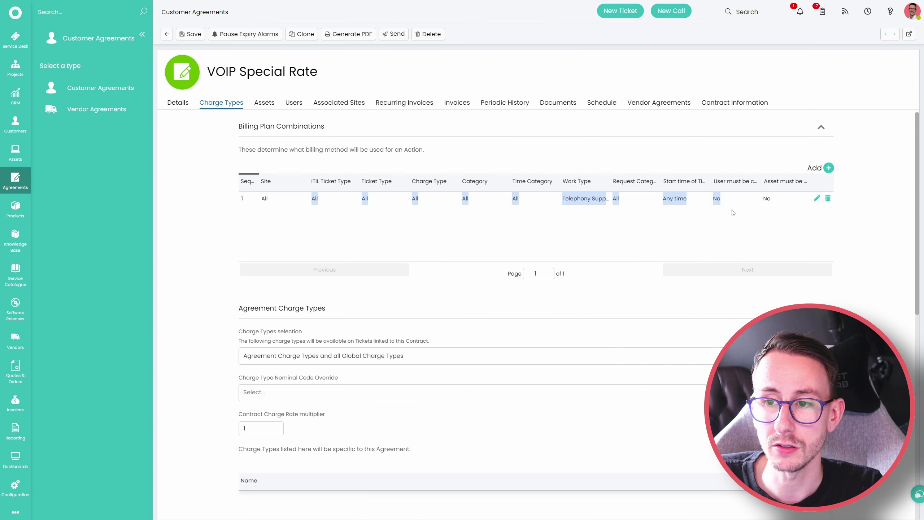
left_click(190, 34)
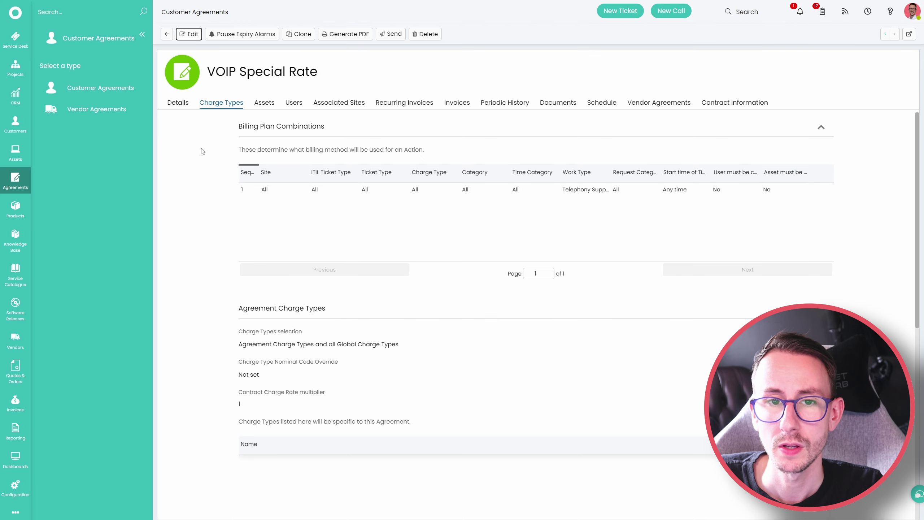
- Open the agreement's customer record and expand its Billing Plan Combinations
left_click(174, 104)
left_click(249, 140)
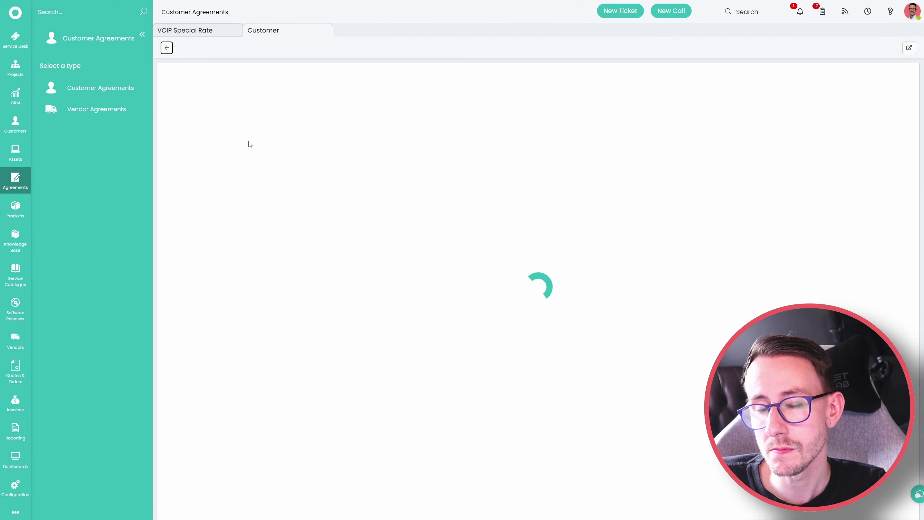
scroll(286, 324, "down", 5)
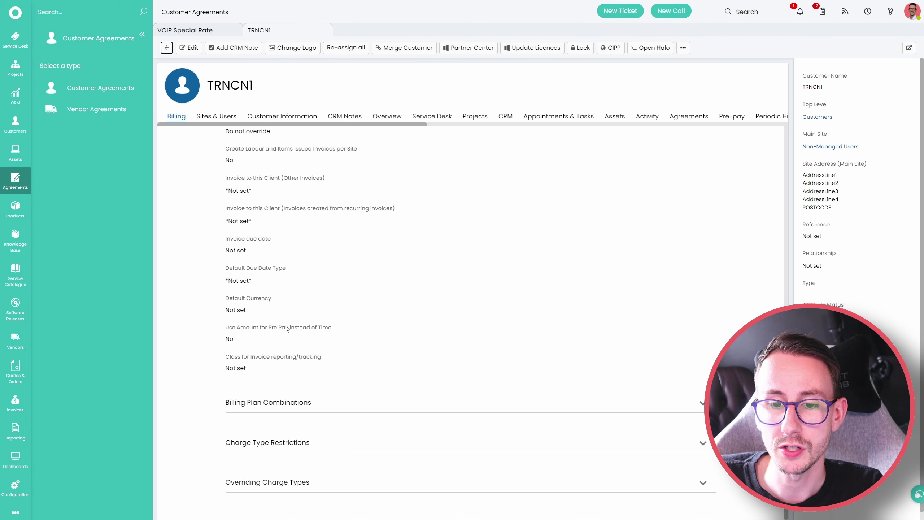
left_click(233, 402)
scroll(233, 403, "down", 5)
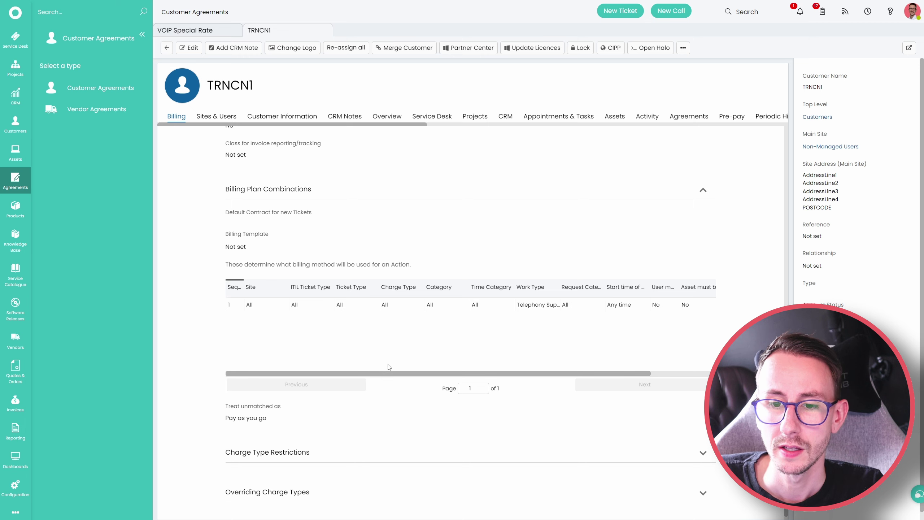
- Examine which work type and billing plan the customer's billing plan combination uses
left_click_drag(389, 367, 543, 388)
left_click_drag(689, 286, 765, 295)
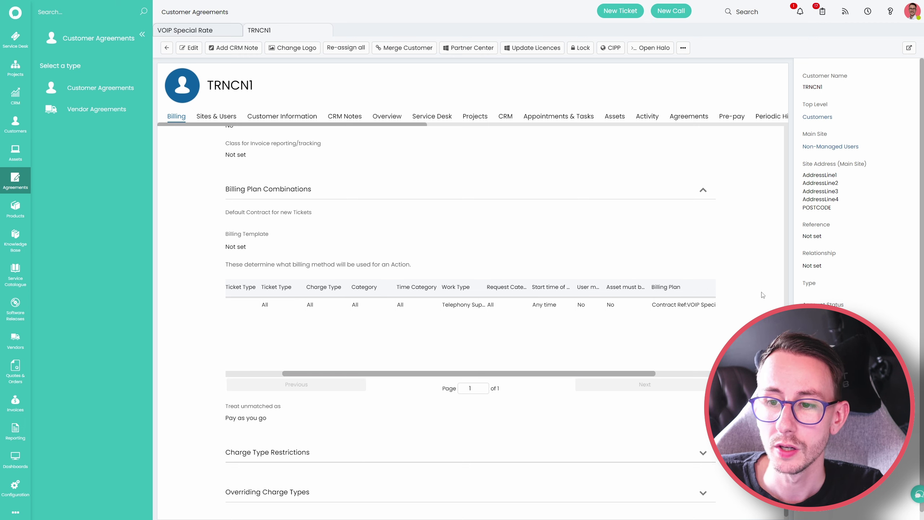
left_click_drag(639, 375, 691, 375)
left_click_drag(655, 305, 593, 305)
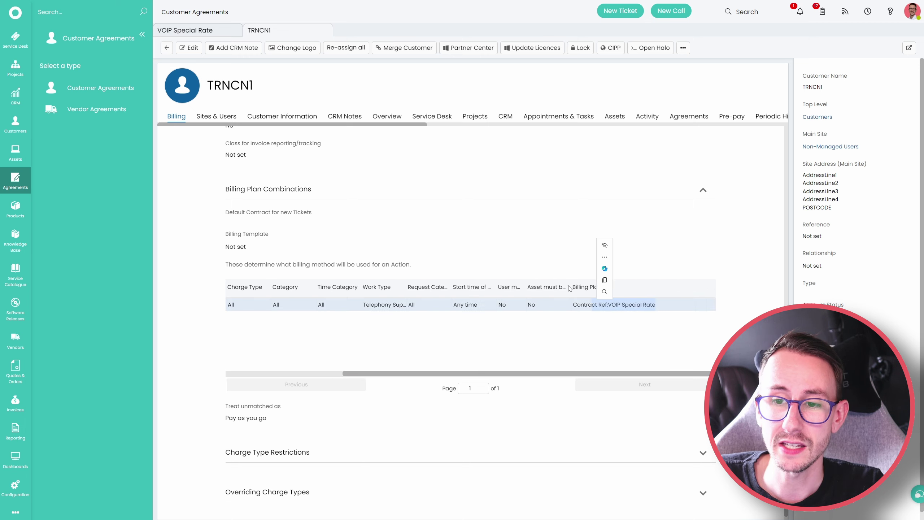
left_click(675, 327)
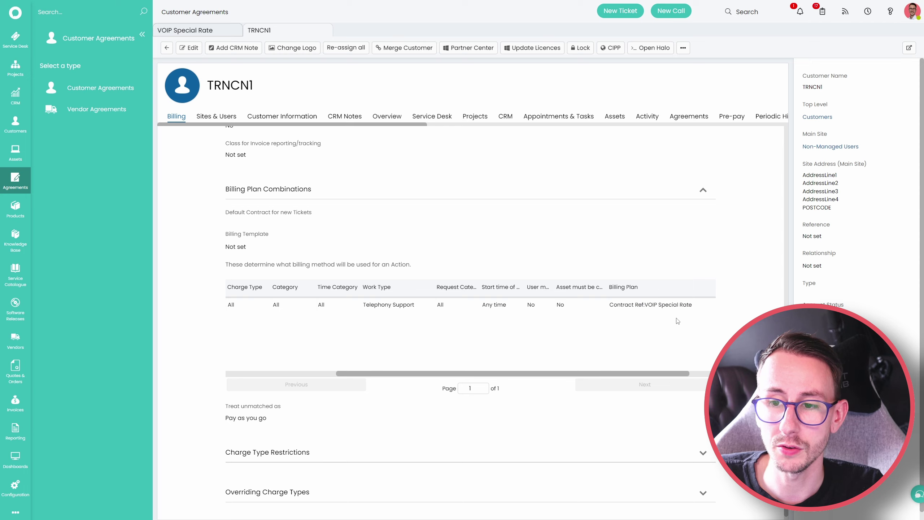
left_click_drag(692, 305, 649, 306)
left_click_drag(608, 375, 479, 375)
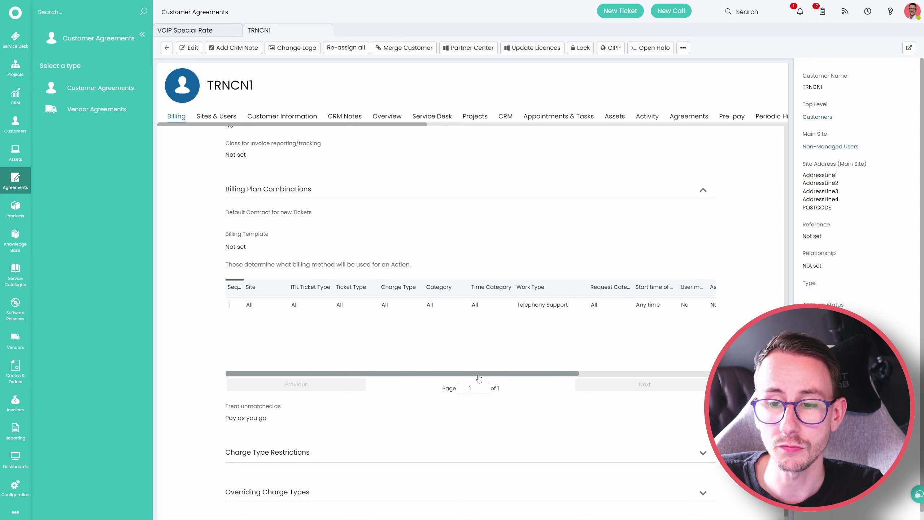
- Start a new incident ticket for the TRNCN1 main-site end user with TEST as both the summary and the details
left_click(15, 39)
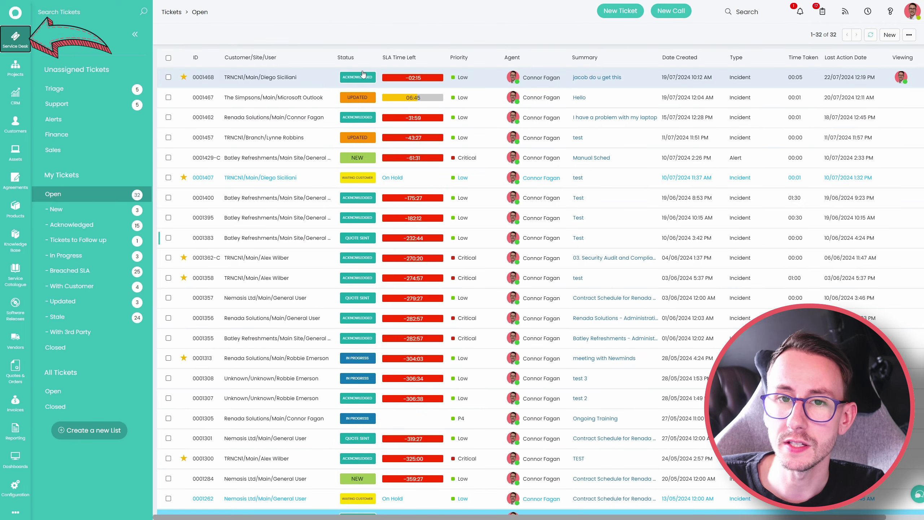
left_click(890, 34)
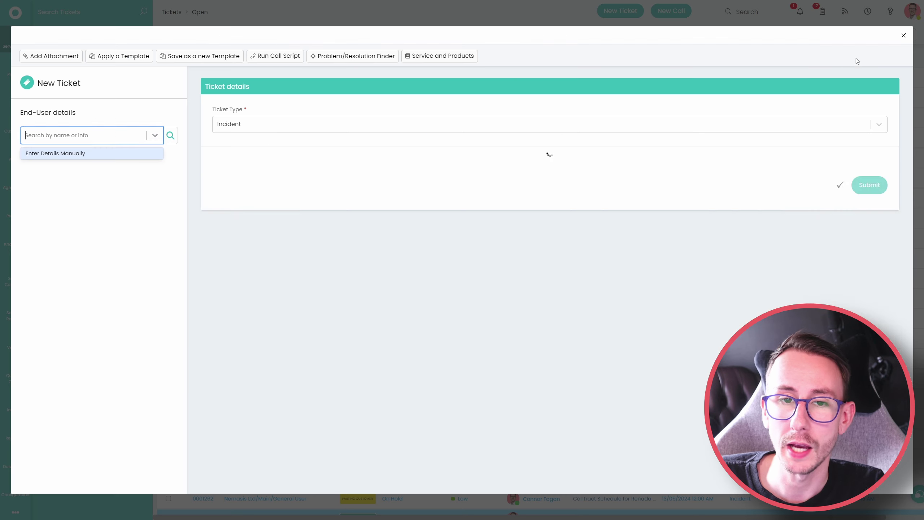
type("trc")
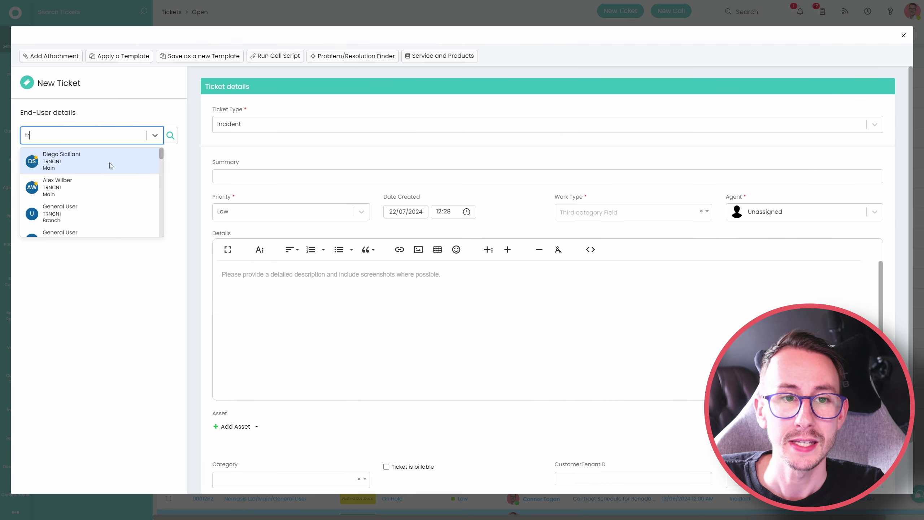
left_click(61, 155)
left_click(241, 176)
type("TEST")
left_click(301, 309)
type("T")
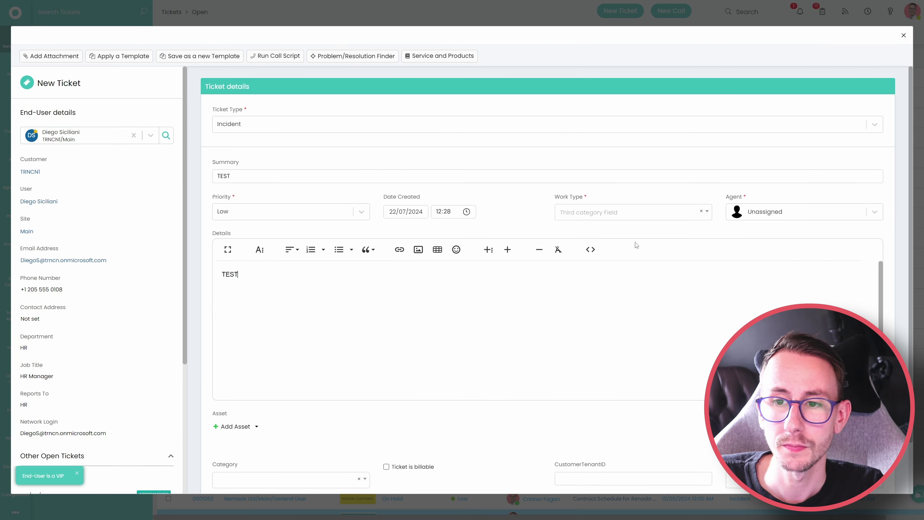
- Set the new ticket's work type to Telephony Support and submit the ticket
left_click(618, 212)
left_click(588, 260)
scroll(576, 365, "down", 2)
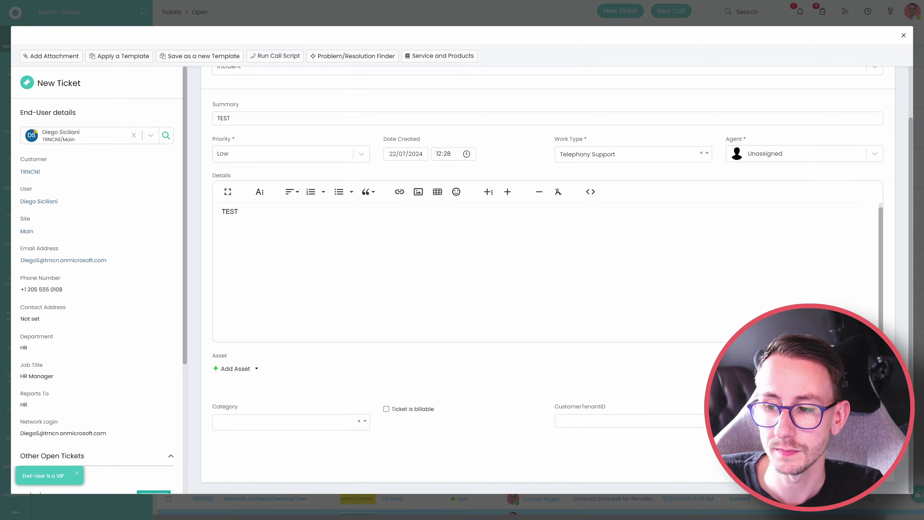
- Triage the ticket with the category Business Applications and save the triage action
left_click(46, 314)
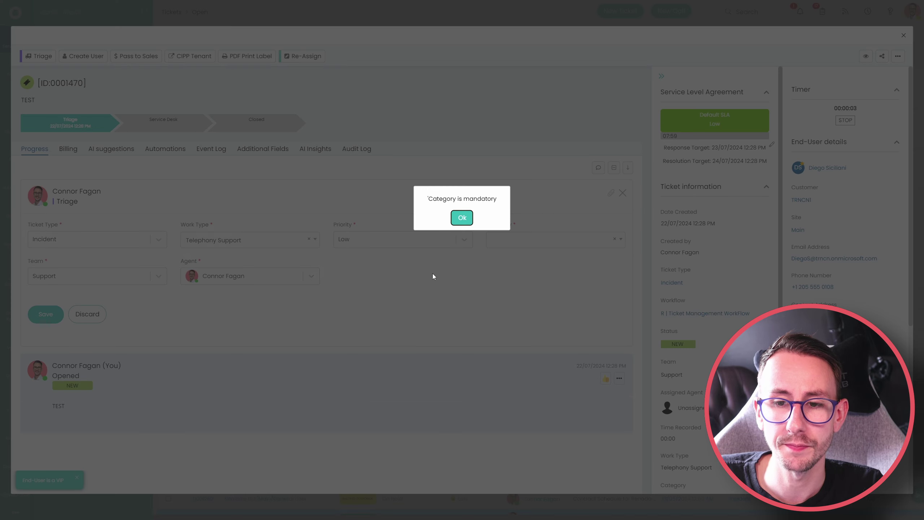
left_click(462, 217)
left_click(554, 239)
left_click(46, 314)
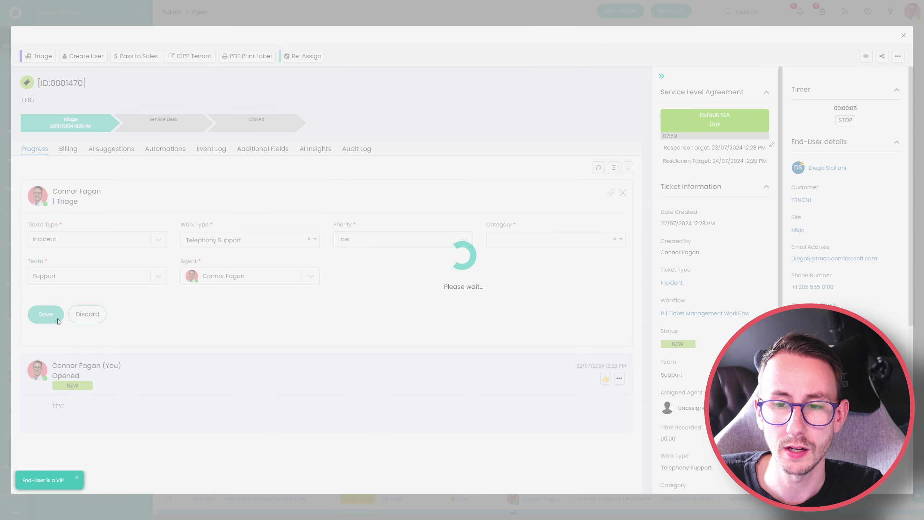
left_click(462, 215)
left_click(553, 239)
left_click(524, 272)
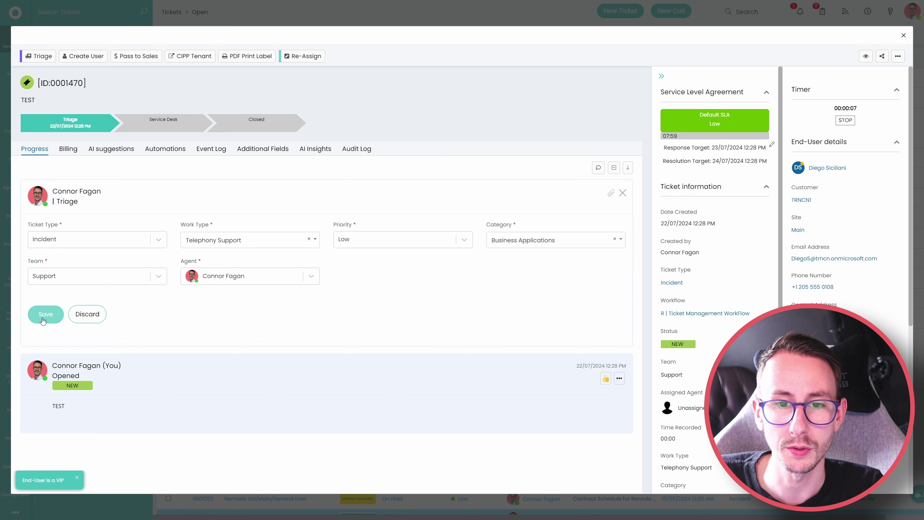
left_click(60, 309)
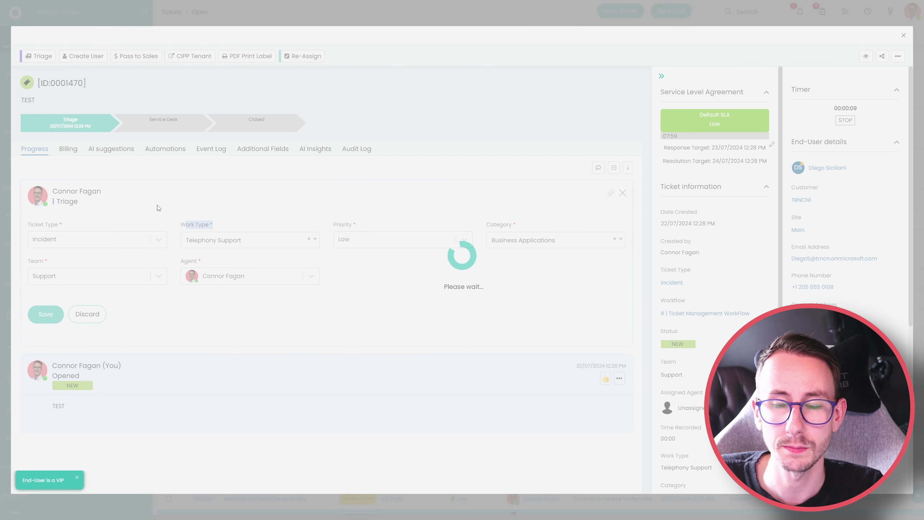
- Close the ticket with the note TEST, charge type Remote Support and a time taken of 01:00
left_click(723, 56)
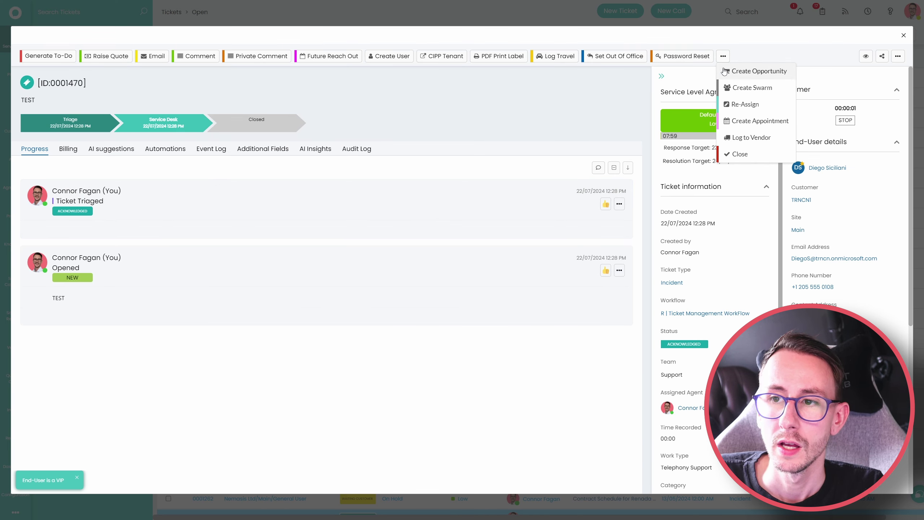
left_click(739, 153)
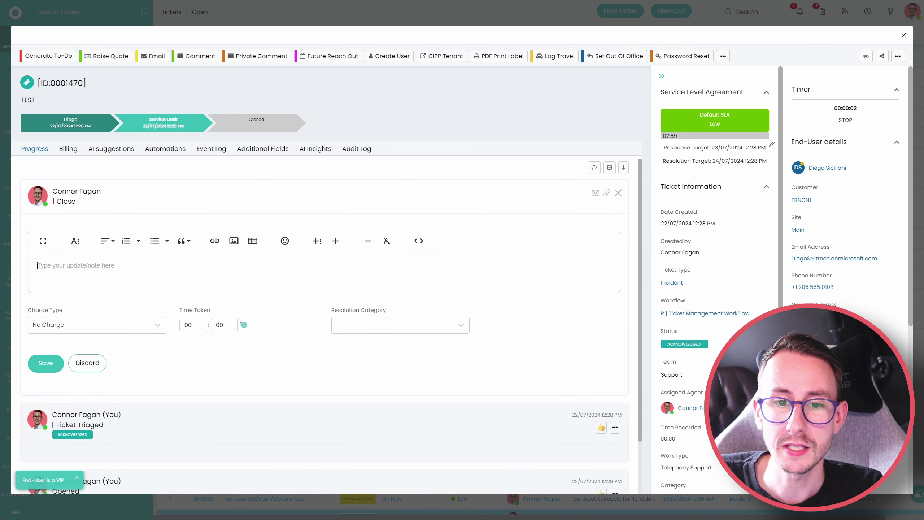
left_click(364, 326)
left_click(94, 324)
left_click(54, 353)
left_click(95, 261)
type("T")
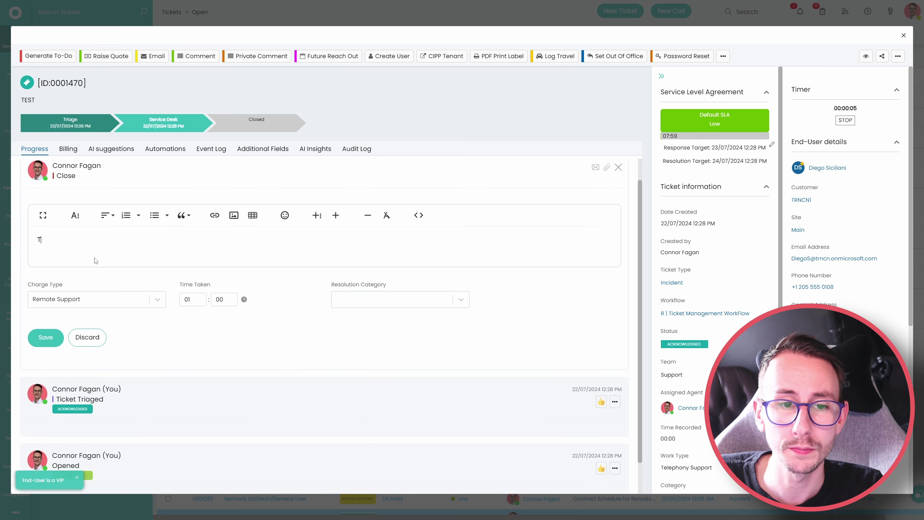
type("EST")
left_click(45, 337)
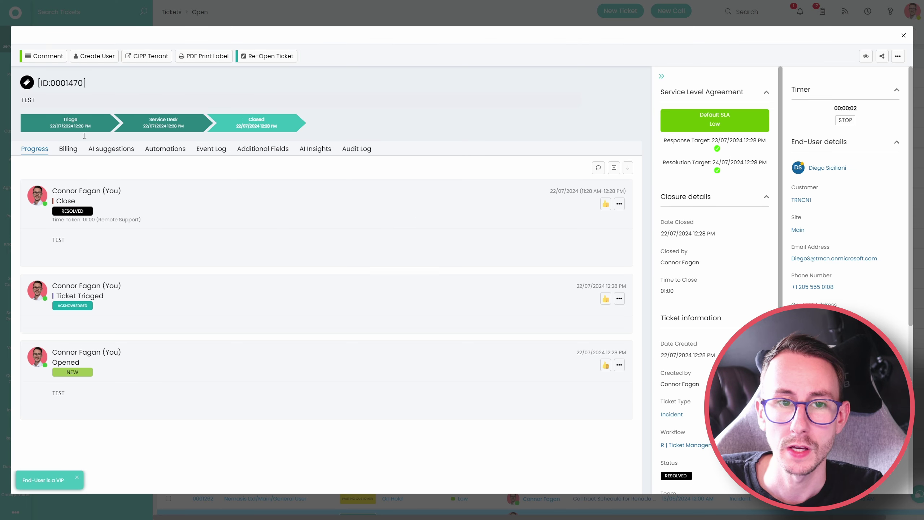
- Check the closed ticket's billable time and look for its entry among the Contract/Prepay (Overage) items awaiting review
left_click(68, 150)
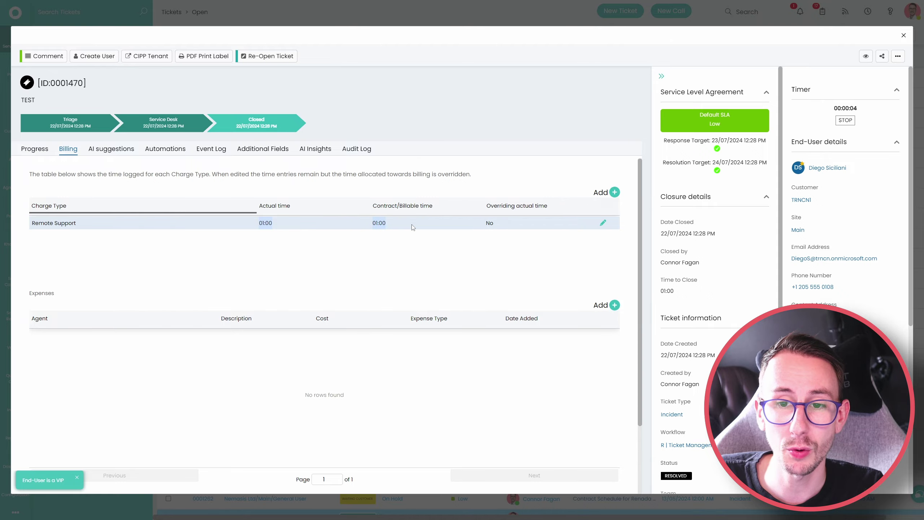
left_click(904, 38)
left_click(15, 403)
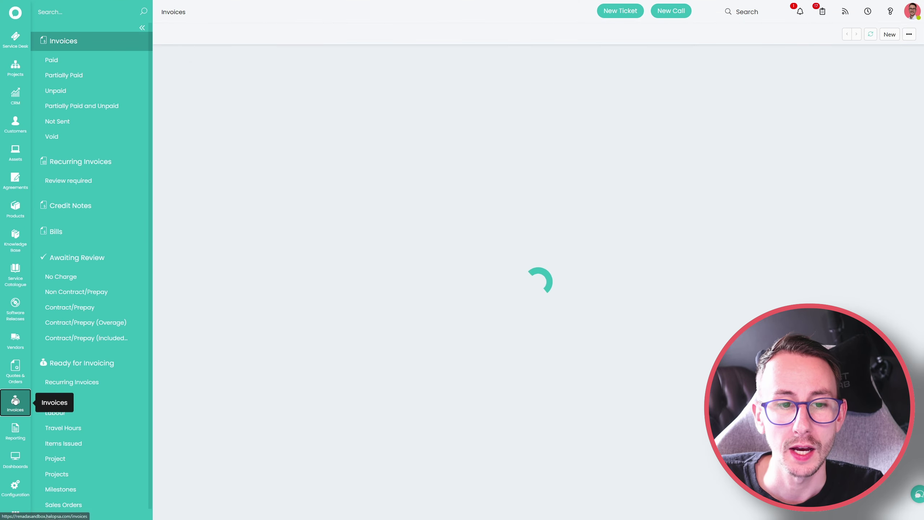
left_click(89, 266)
left_click(88, 292)
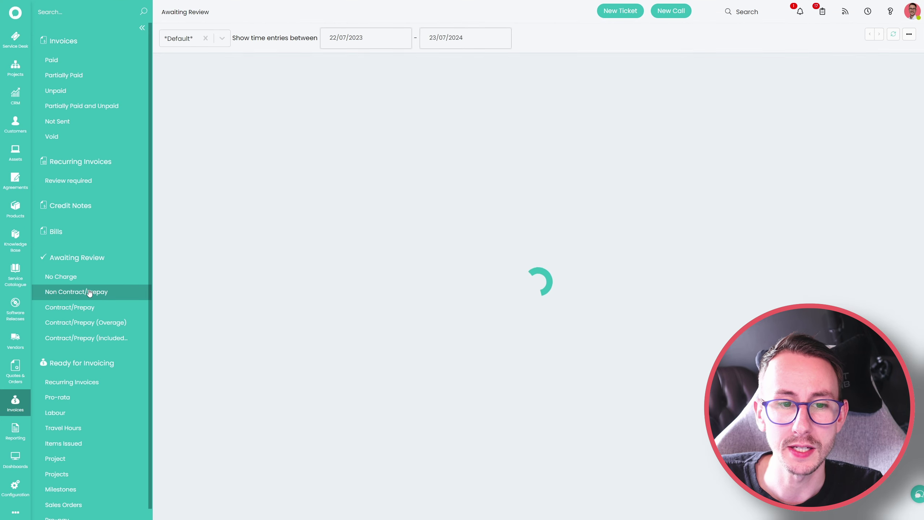
left_click(97, 323)
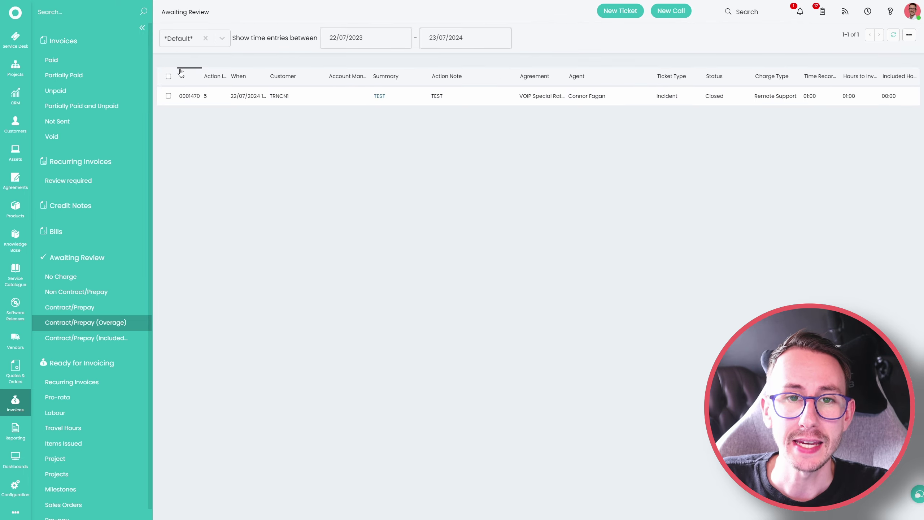
- Create an invoice for the TEST ticket's labour that is ready for invoicing and open it to check the price
left_click(101, 363)
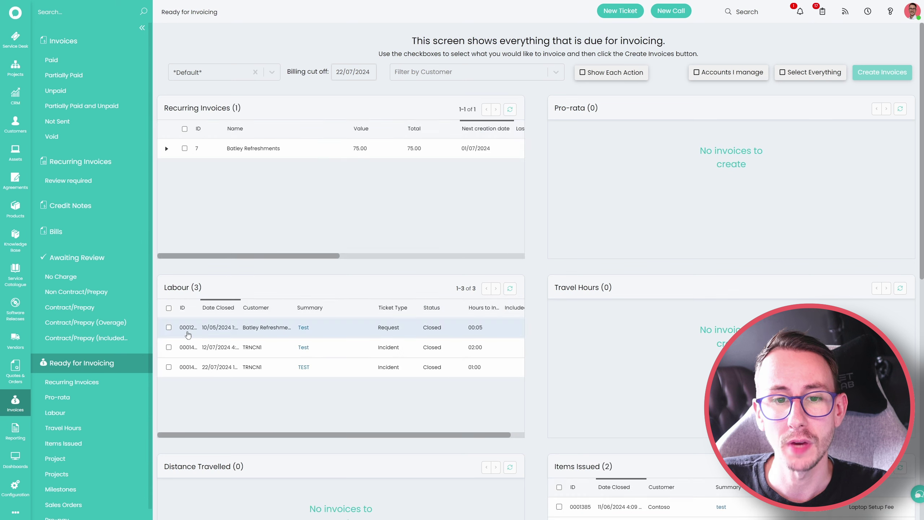
left_click(169, 367)
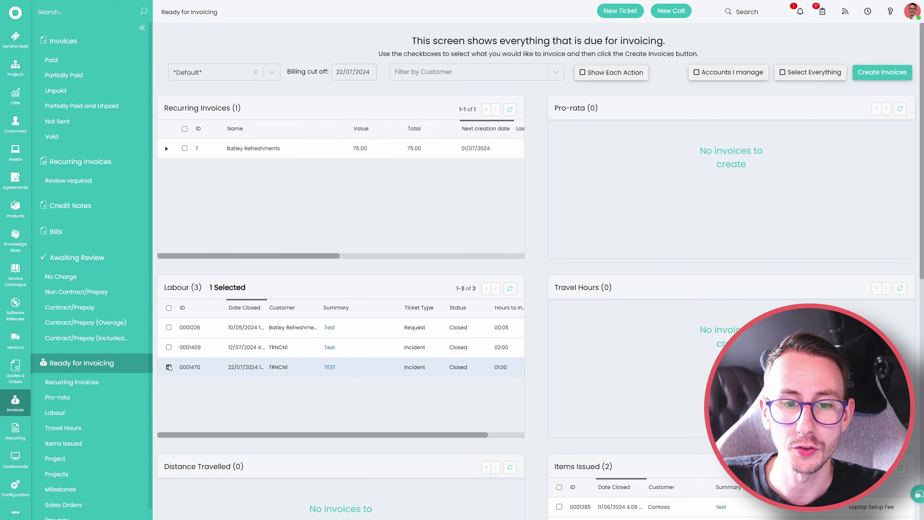
left_click(882, 73)
left_click(444, 289)
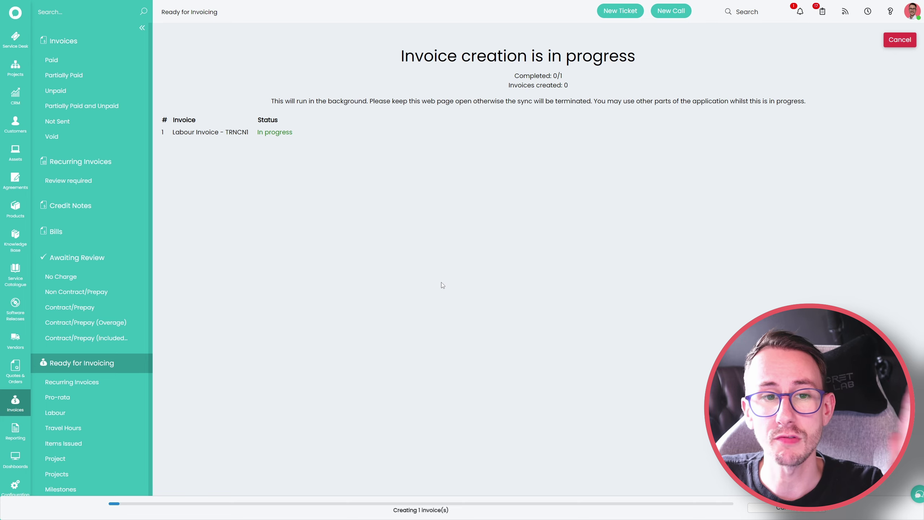
left_click(362, 116)
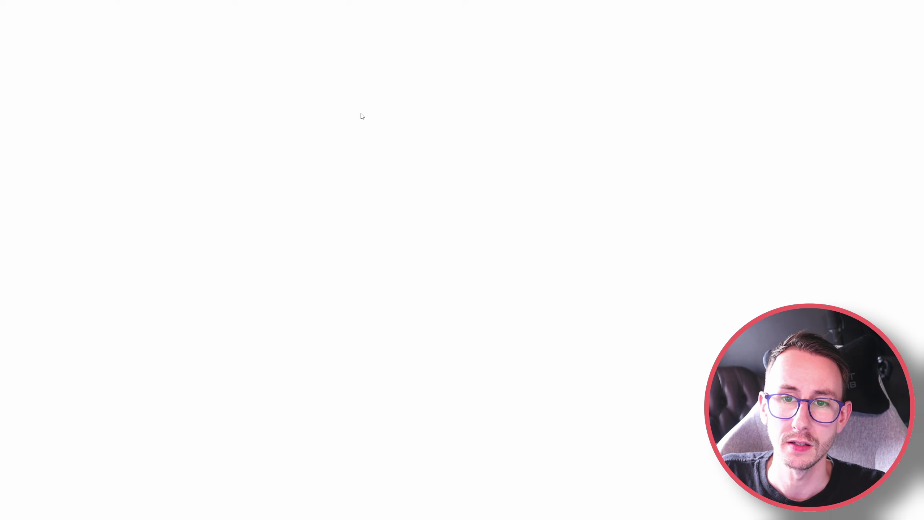
left_click(334, 129)
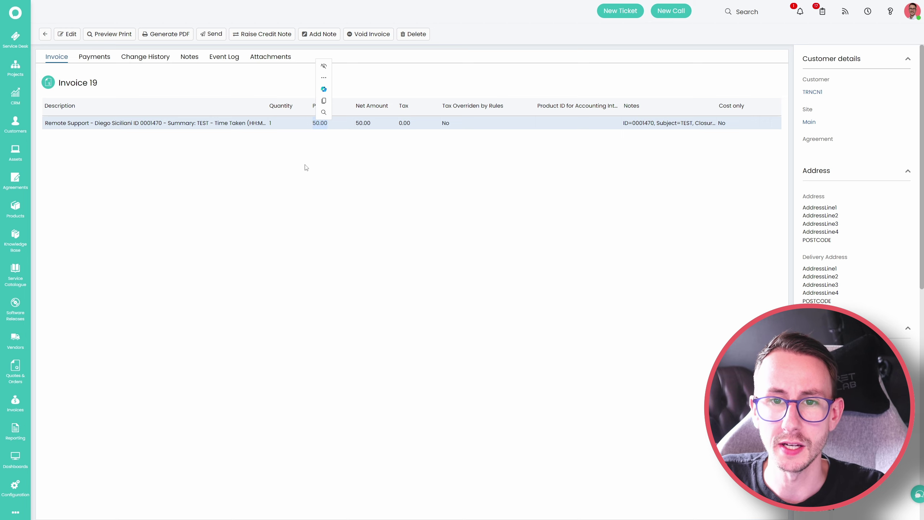
- Examine the invoice line's price and the time taken in its description
left_click_drag(264, 111, 301, 109)
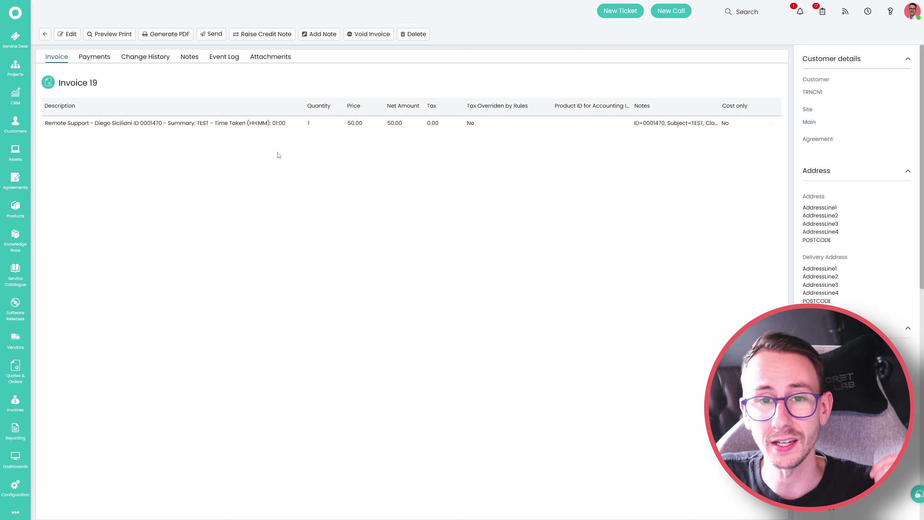
double_click(355, 123)
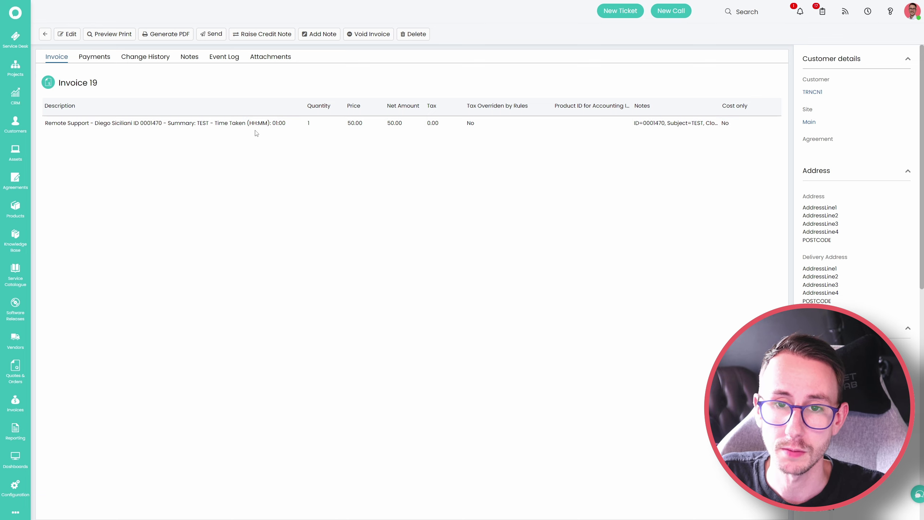
left_click_drag(284, 123, 203, 124)
left_click(203, 214)
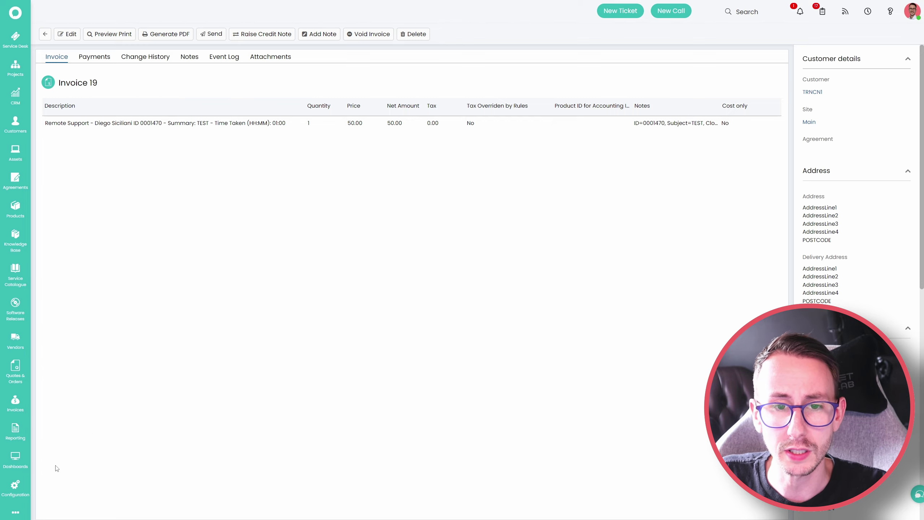
- Look through the general billing settings for the option that calculates charge rounding at Ticket level and read its description
left_click(15, 487)
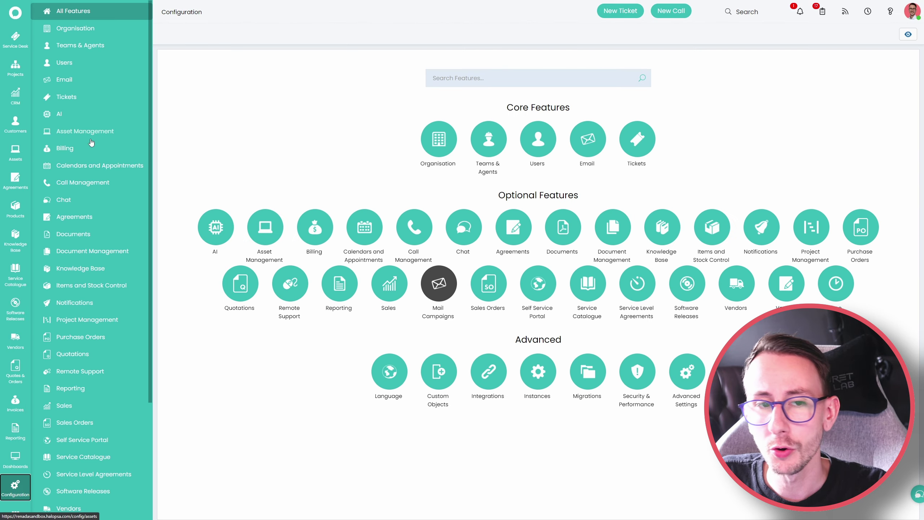
left_click(56, 97)
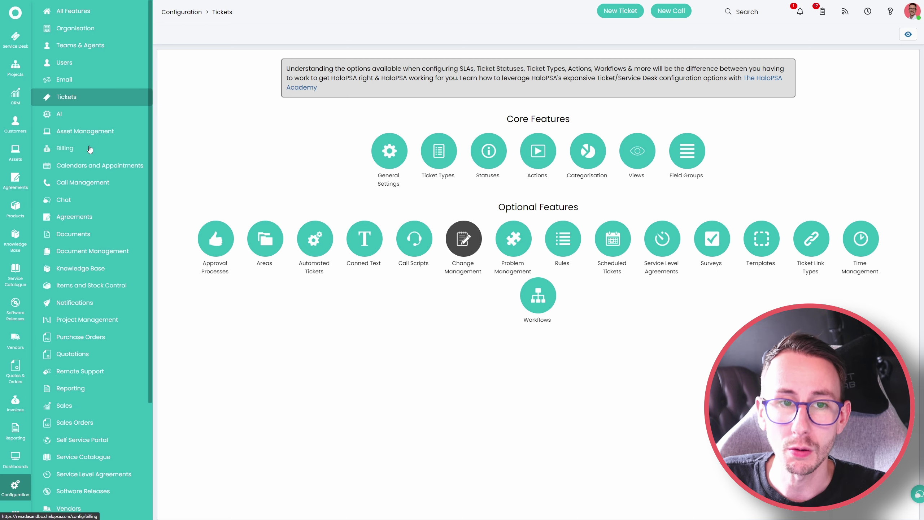
left_click(89, 148)
left_click(111, 167)
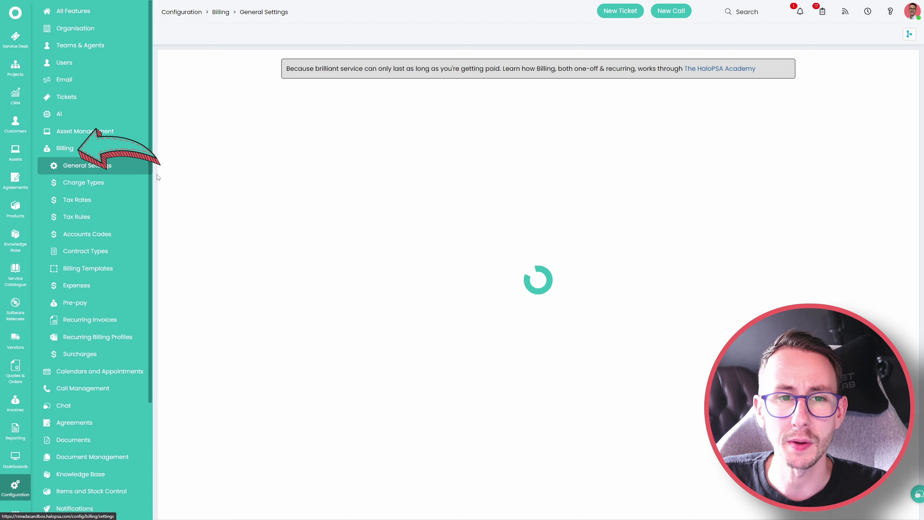
left_click(265, 333)
scroll(195, 328, "down", 7)
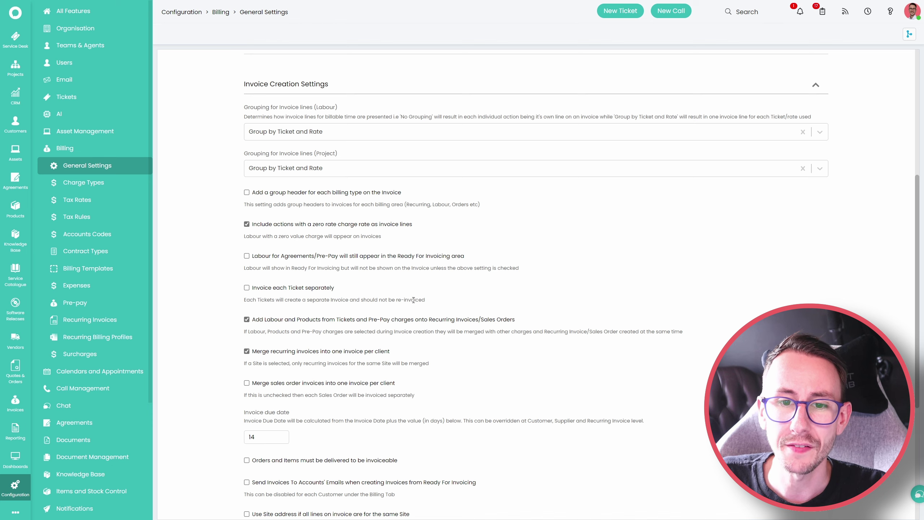
scroll(410, 306, "up", 10)
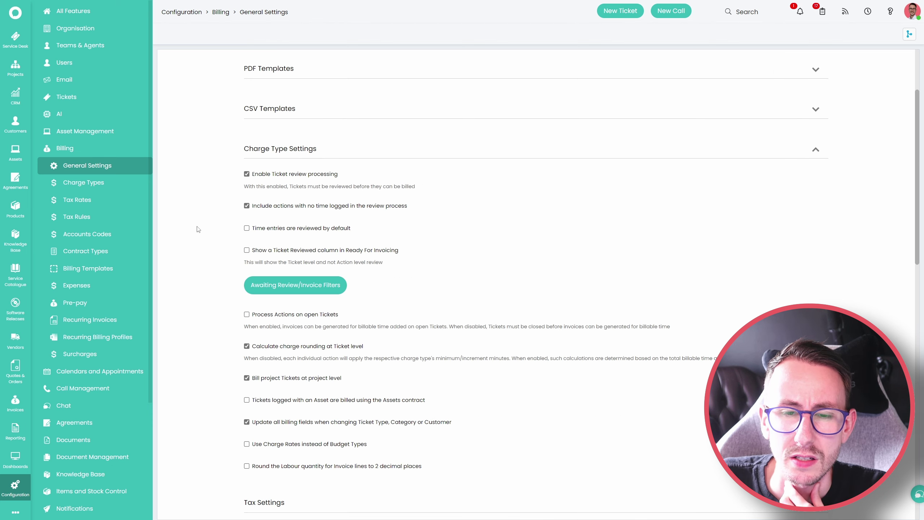
scroll(205, 242, "down", 1)
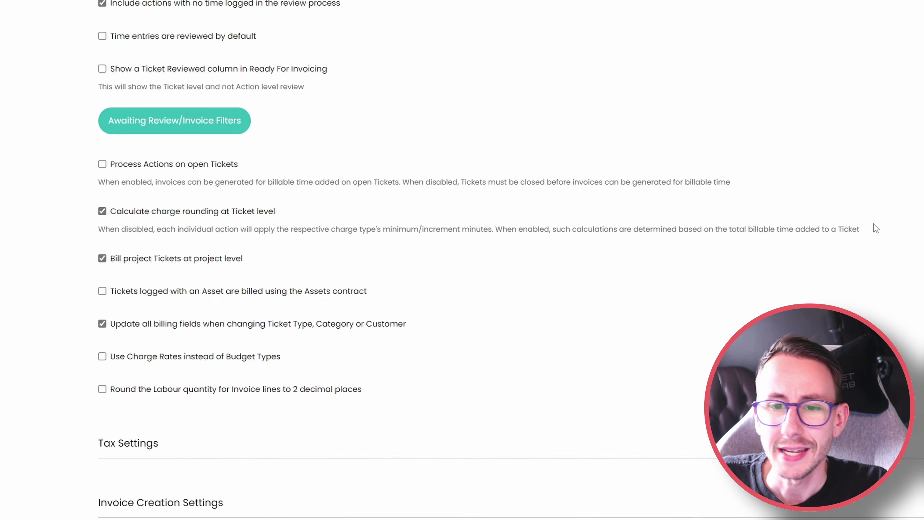
left_click_drag(244, 322, 754, 323)
left_click(222, 199)
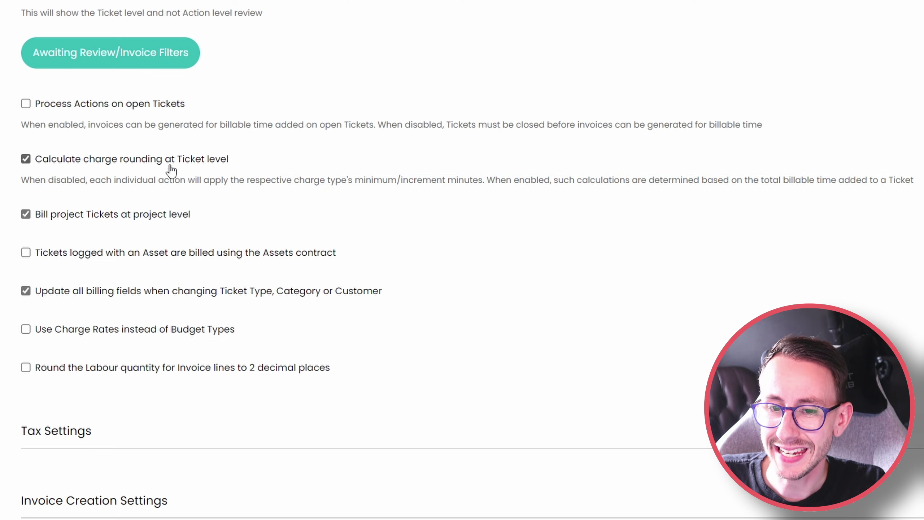
- Turn off charge rounding at Ticket level to examine the method for calculating charge hours, and turn it back on
left_click(171, 164)
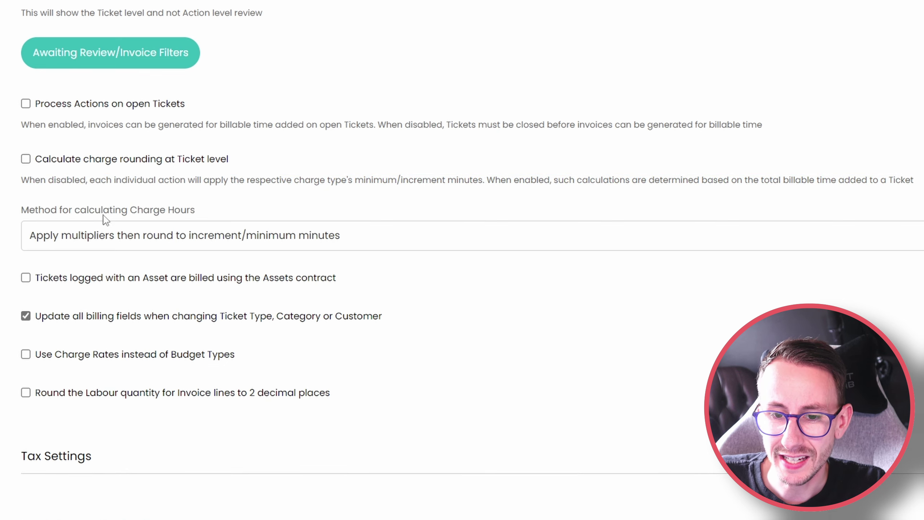
left_click_drag(5, 216, 204, 210)
left_click(154, 250)
left_click(128, 168)
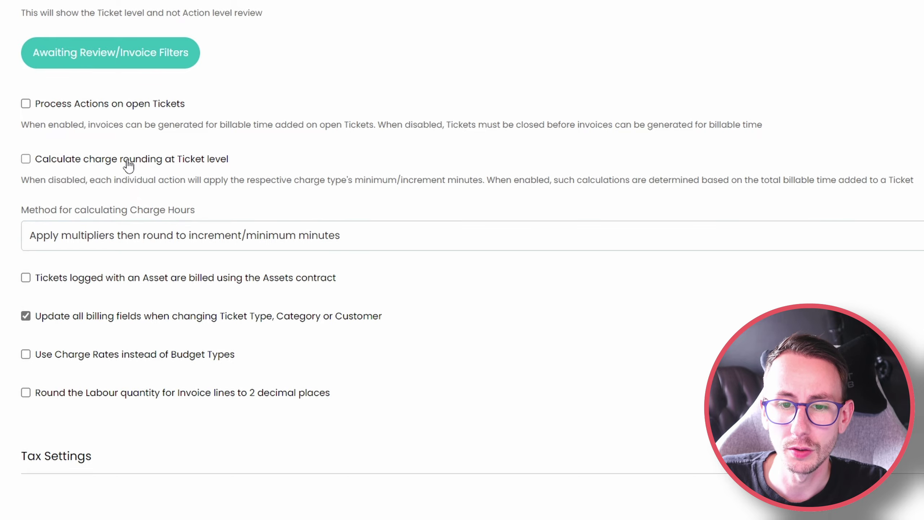
left_click(125, 164)
- Create a new incident for the TRNCN1 end user with summary and details TEST and work type Network Support
left_click(15, 51)
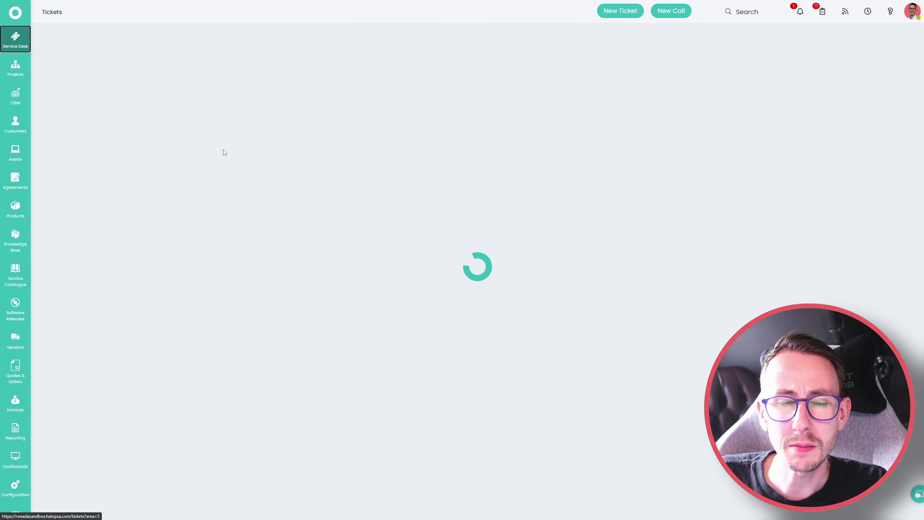
left_click(890, 35)
left_click(891, 50)
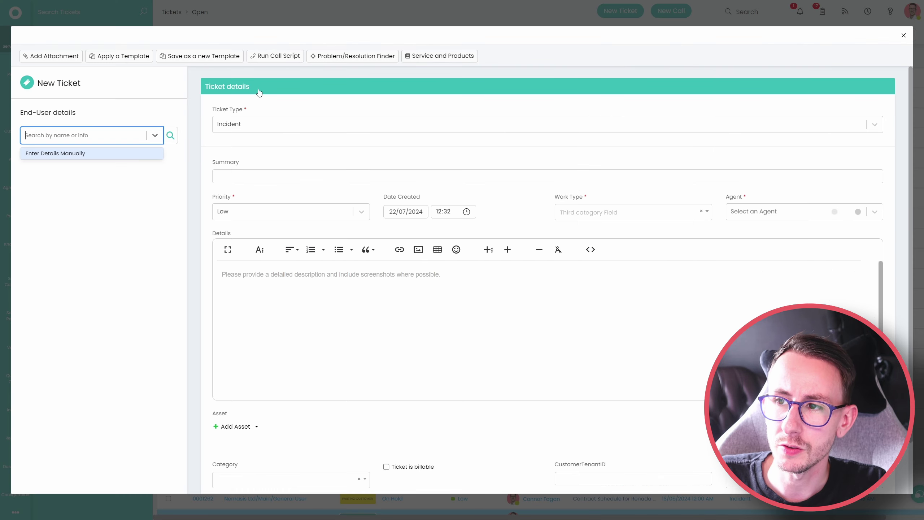
type("di")
left_click(98, 159)
left_click(219, 176)
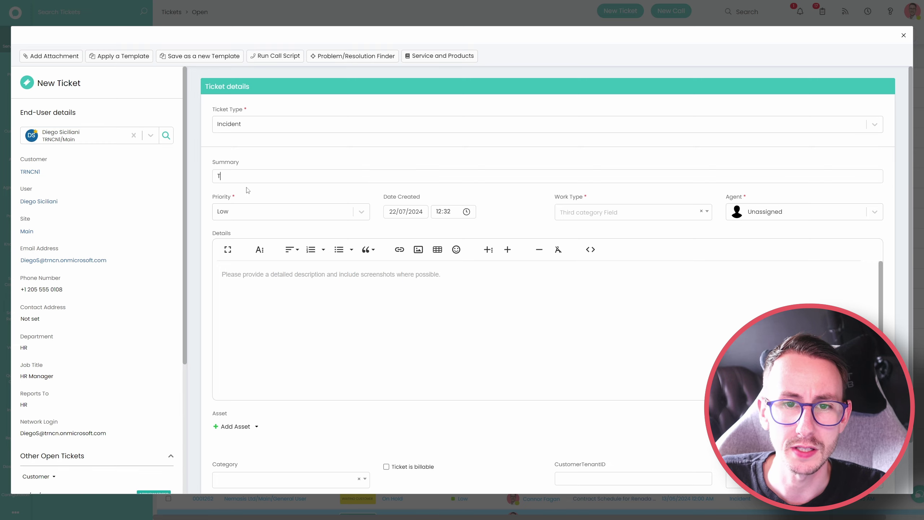
type("TEST")
left_click(309, 310)
type("TEST")
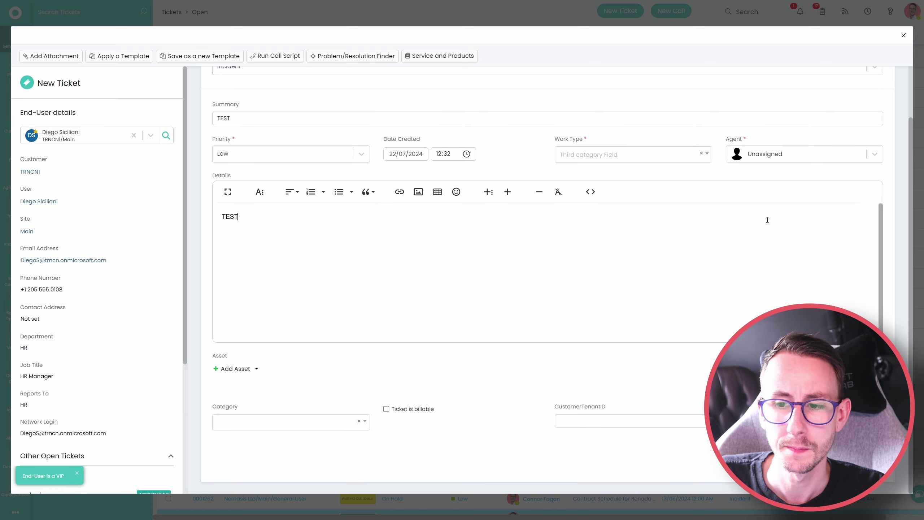
left_click(601, 155)
left_click(588, 182)
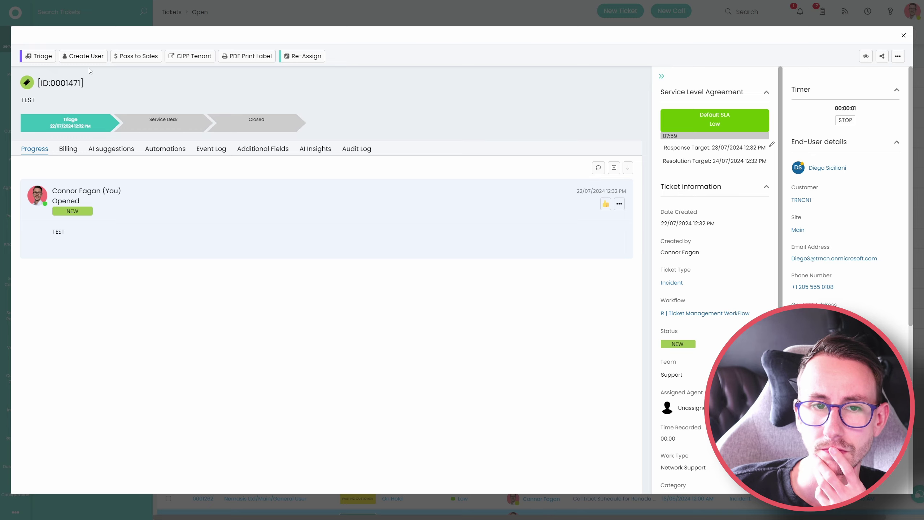
- Triage the new ticket with the category Business Applications and save the action
left_click(38, 56)
left_click(517, 239)
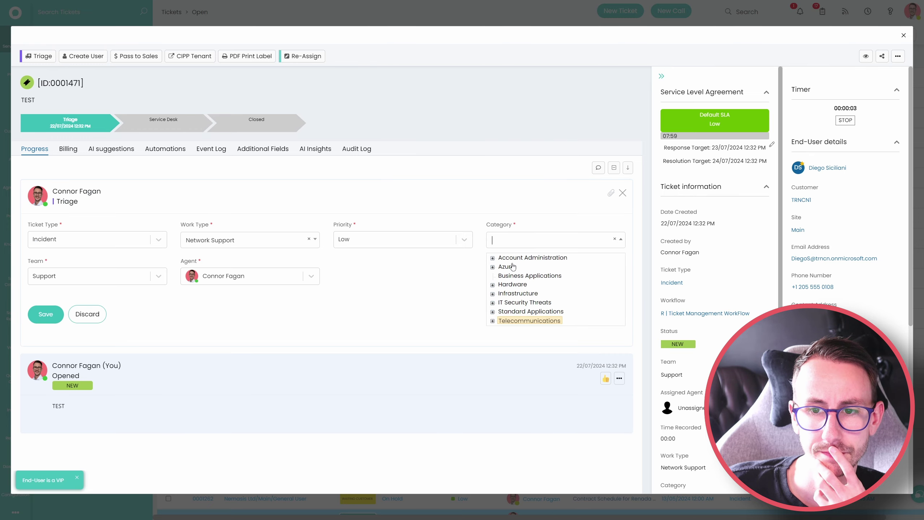
left_click(523, 275)
left_click(45, 313)
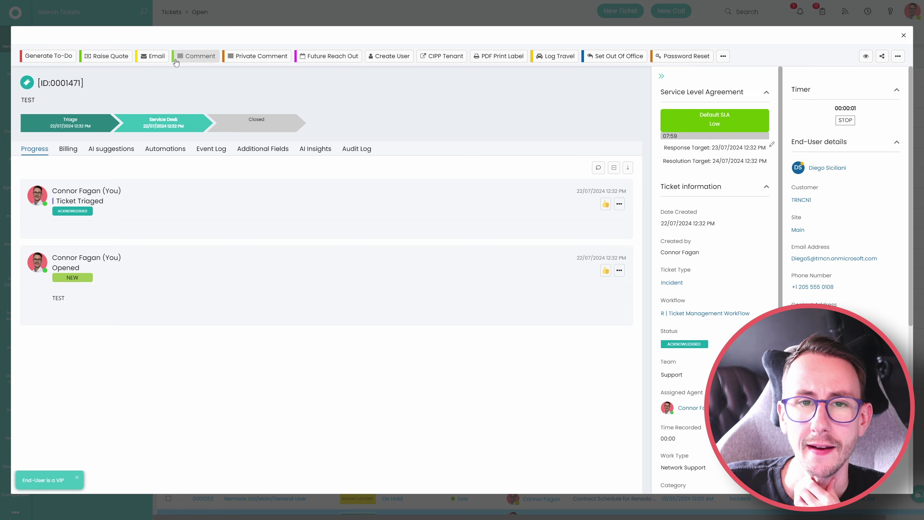
- Start a comment on the triaged ticket and attach the Windows Laptop asset to it
left_click(176, 59)
left_click(61, 364)
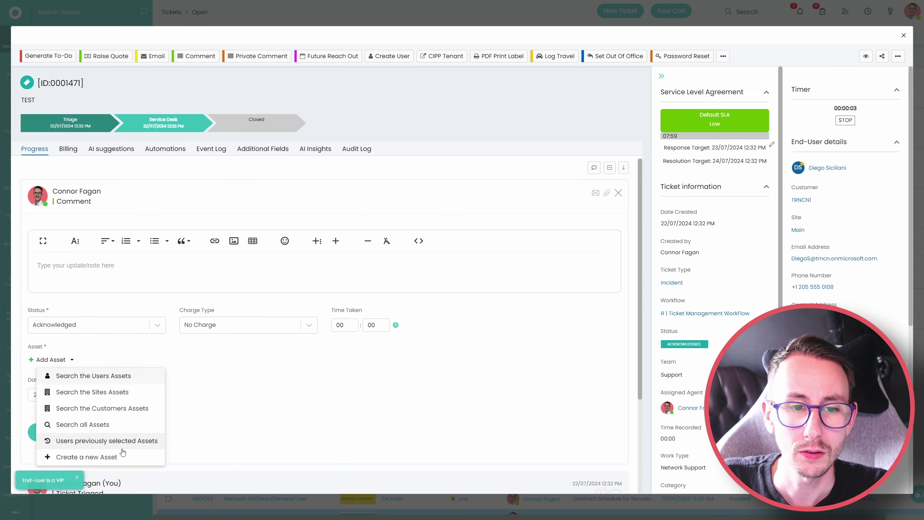
left_click(73, 422)
left_click(231, 160)
left_click(835, 155)
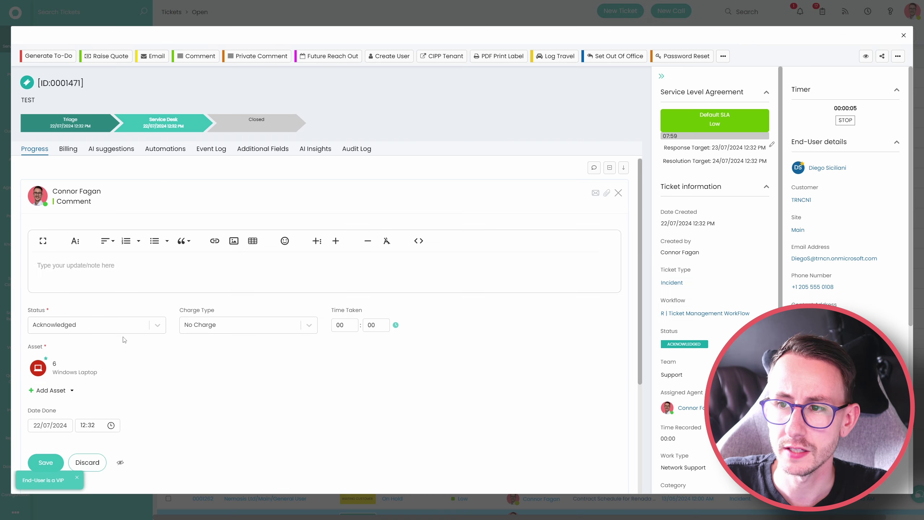
- Complete the comment with a time taken of 00:05, charge type Remote Support and the note TEST, and save it
left_click(381, 326)
type("5")
left_click(242, 331)
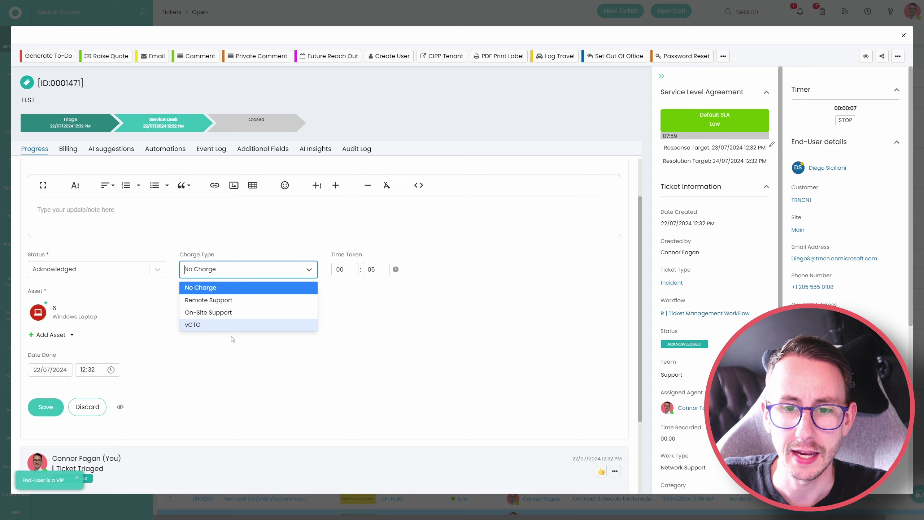
left_click(211, 301)
type("TEST")
left_click(45, 407)
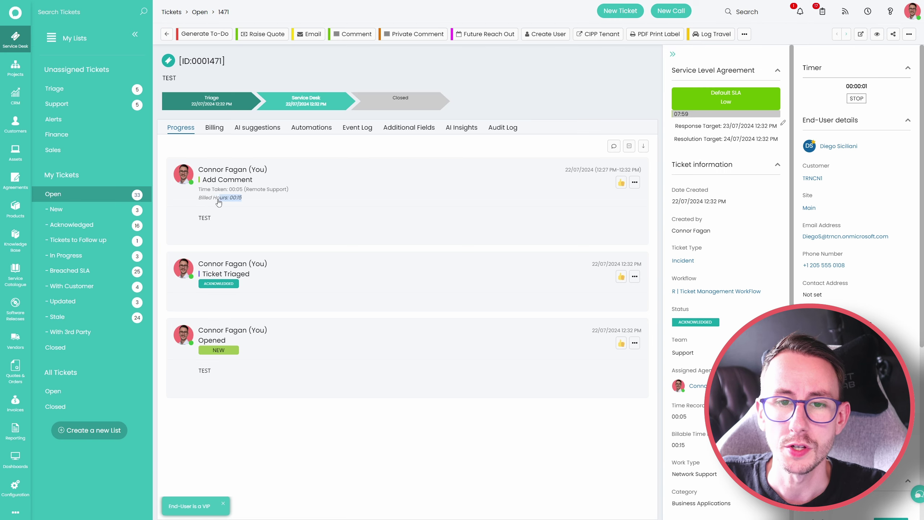
- Add a second comment with the note Test, a time taken of 00:05 and charge type Remote Support
left_click(352, 34)
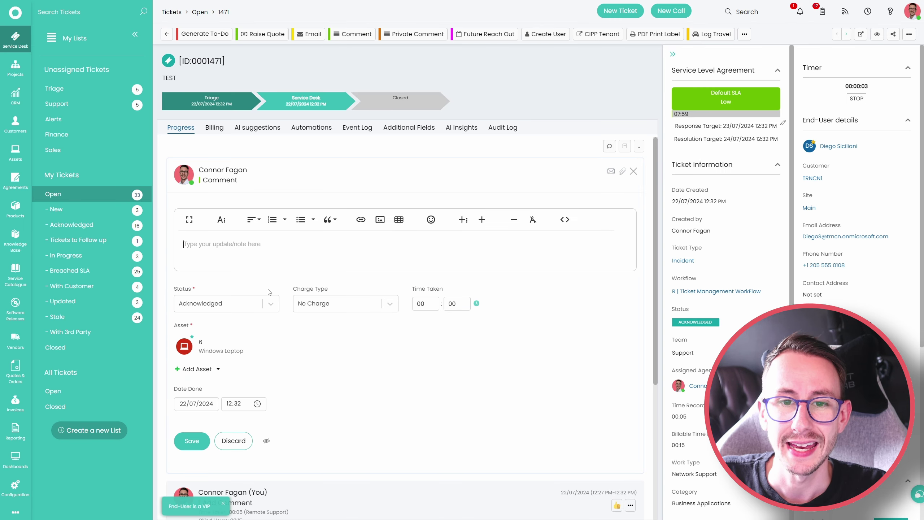
type("Test")
left_click(457, 303)
type("5")
left_click(349, 305)
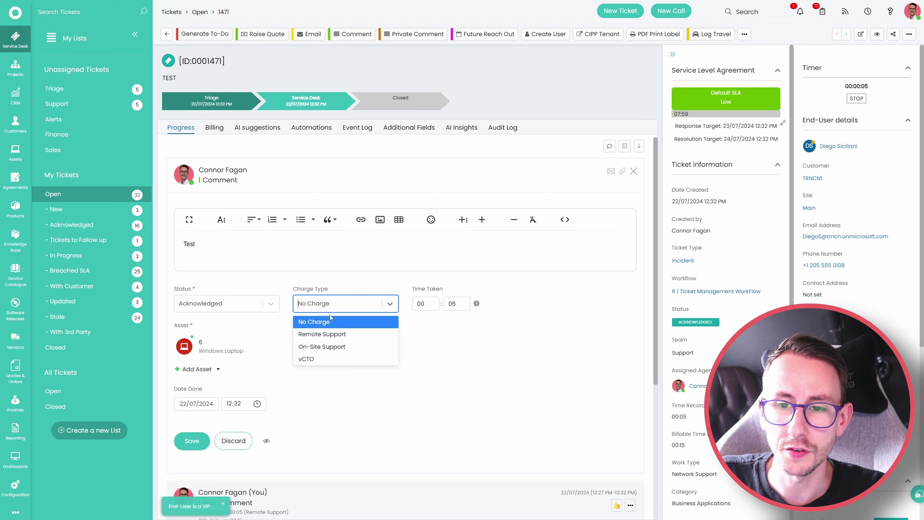
left_click(320, 335)
left_click(200, 441)
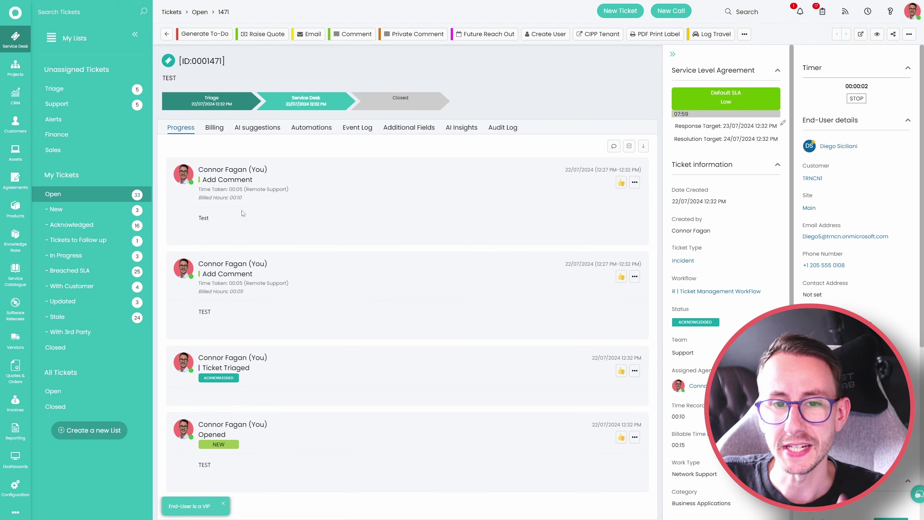
- Compare the time taken and billed hours on the two comments
left_click_drag(242, 198, 200, 203)
left_click(200, 203)
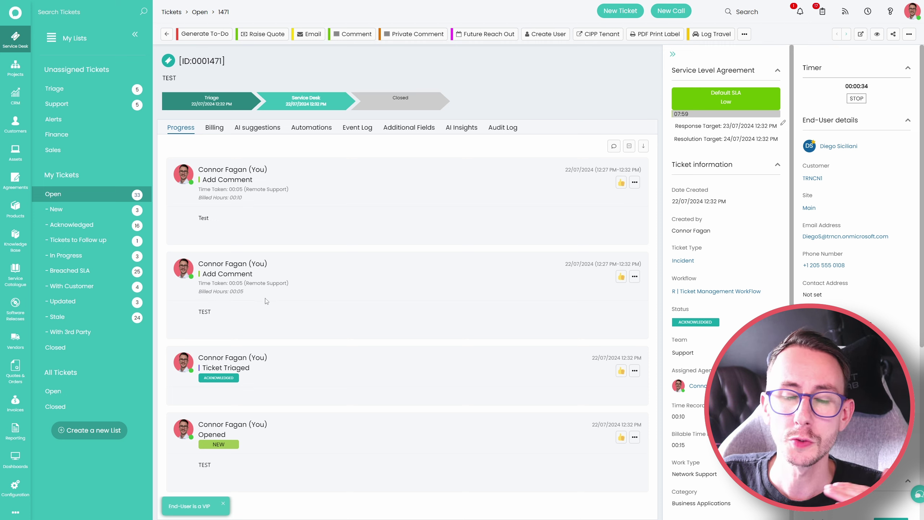
left_click_drag(197, 286, 303, 297)
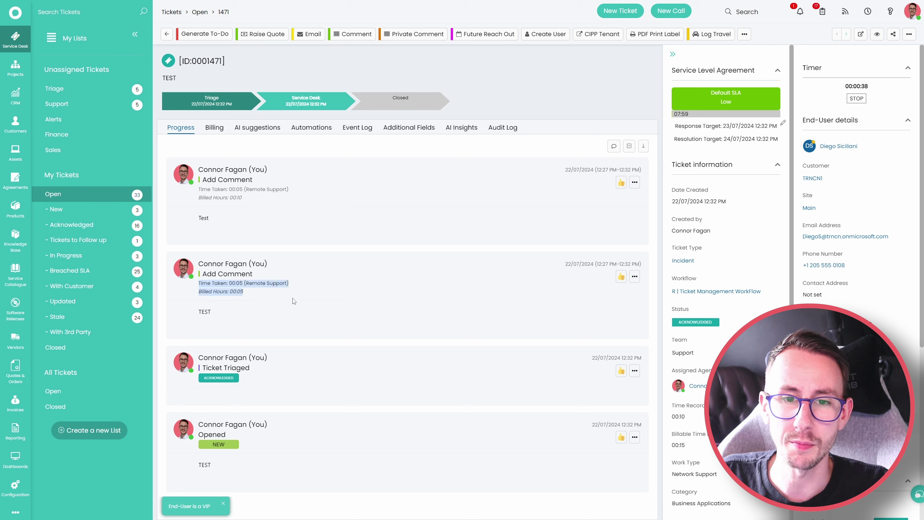
left_click(305, 278)
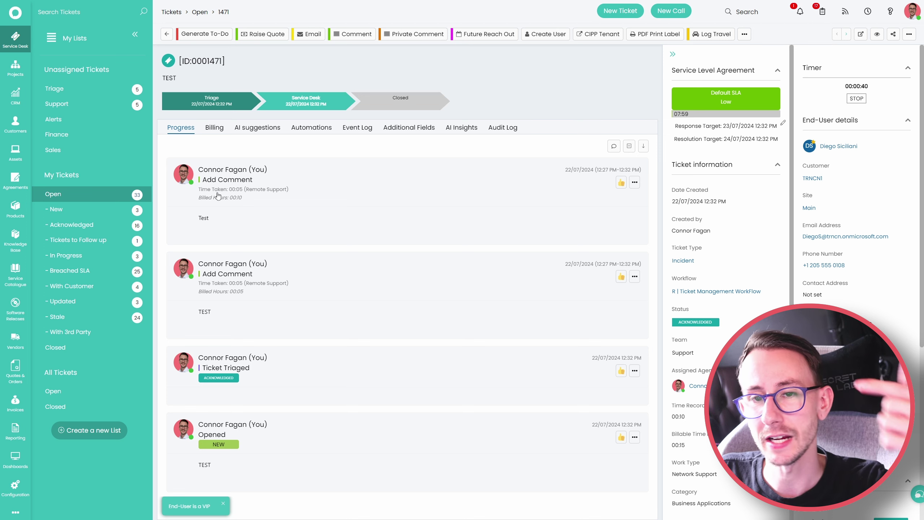
- Check the rounding adjustment in the newest comment's time tracking and the billable time in the ticket's billing details
left_click(635, 182)
left_click(635, 197)
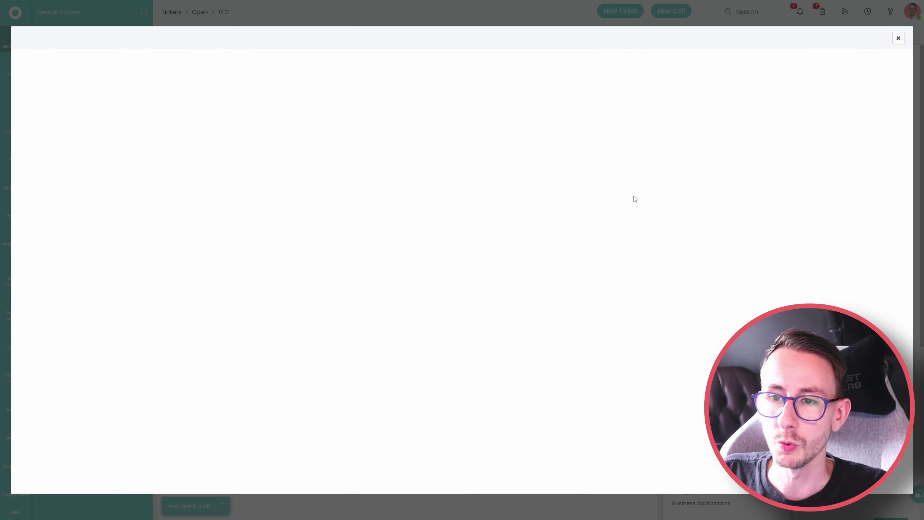
left_click(97, 103)
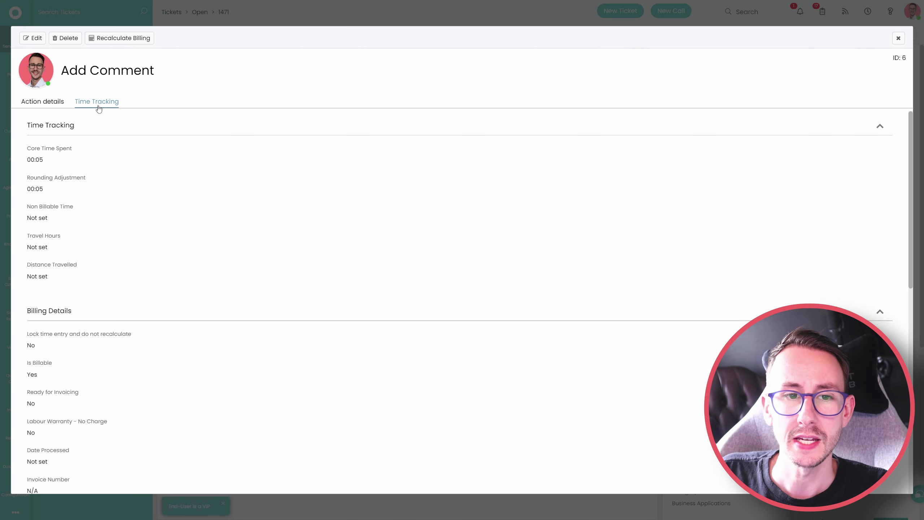
left_click(36, 40)
left_click_drag(73, 197, 35, 126)
double_click(38, 185)
left_click(53, 195)
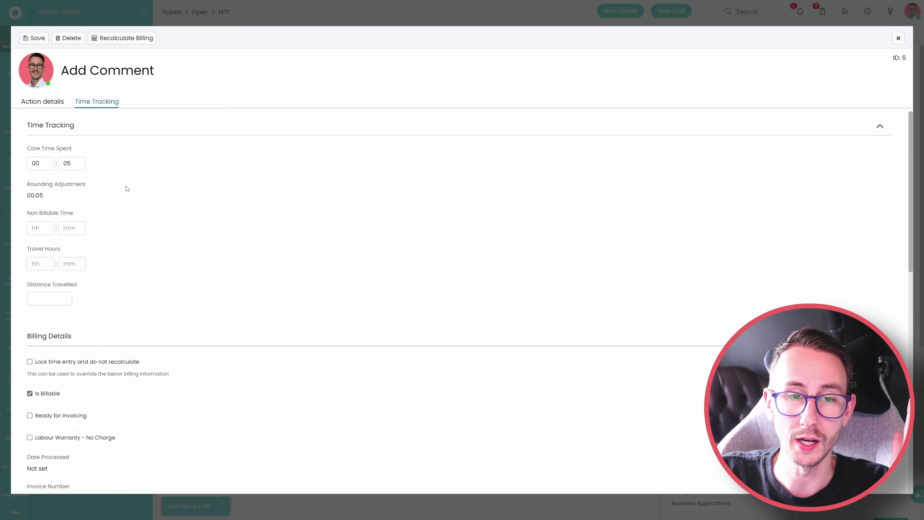
left_click_drag(35, 188, 43, 196)
left_click(139, 214)
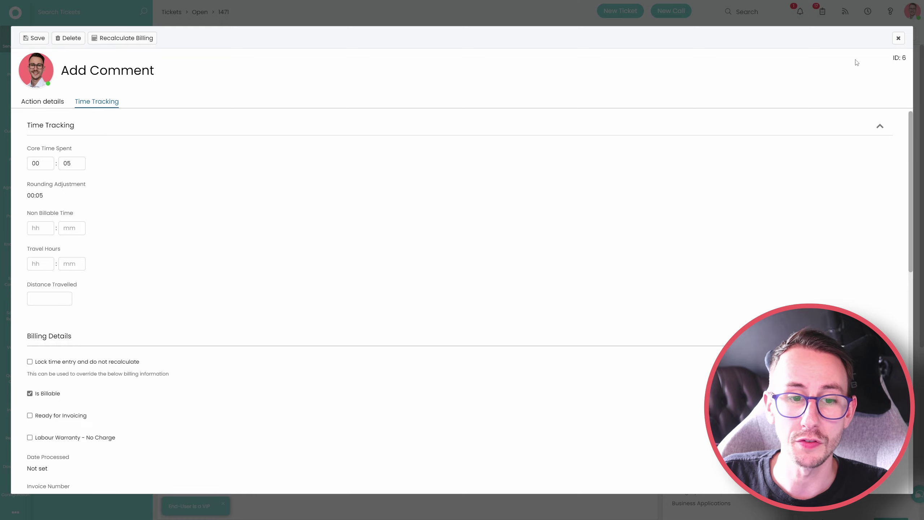
left_click(899, 38)
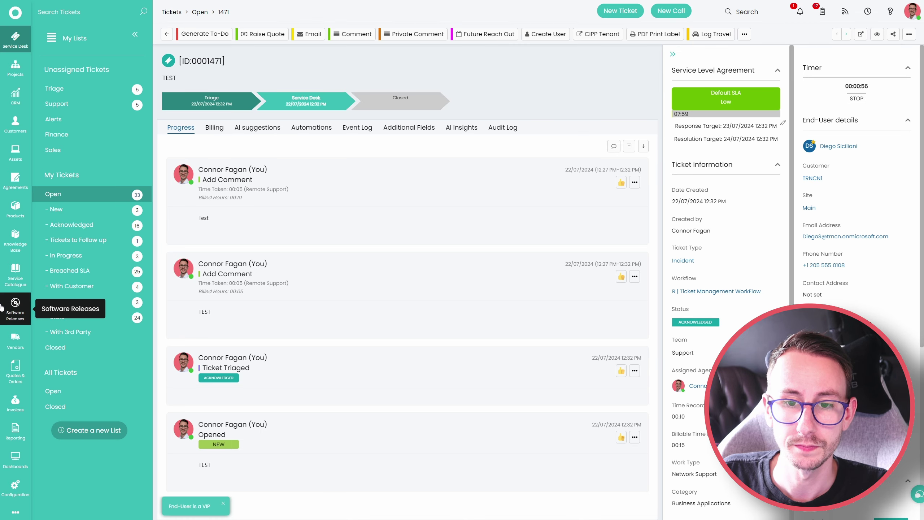
left_click(214, 128)
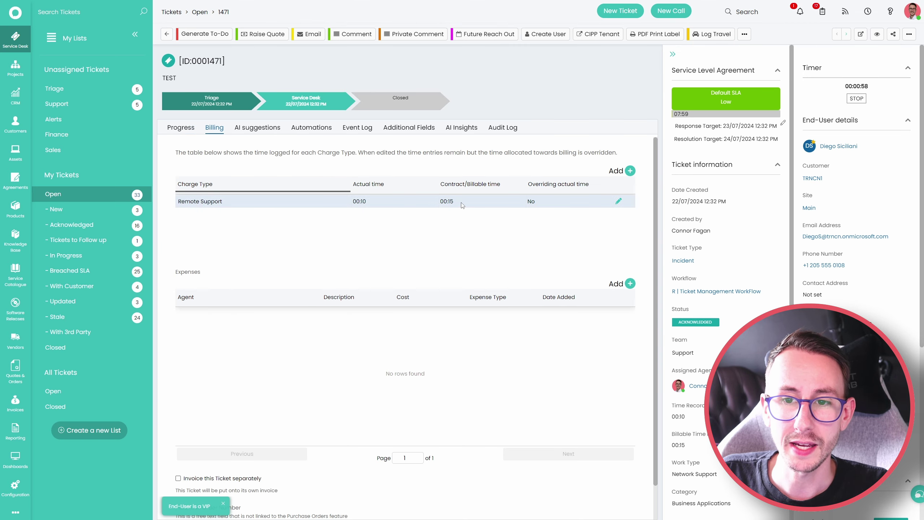
- Open the billing general settings and find the ticket-level charge rounding option in the Charge Type Settings
left_click(182, 128)
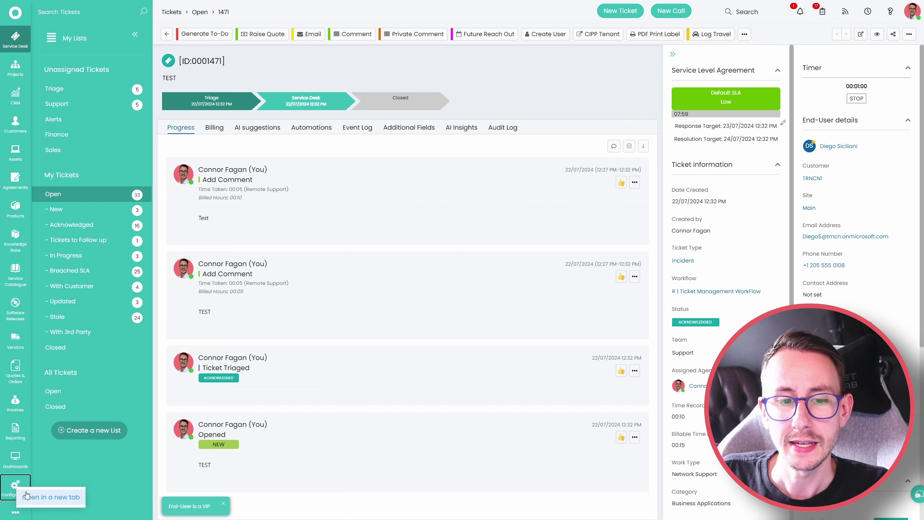
left_click(15, 488)
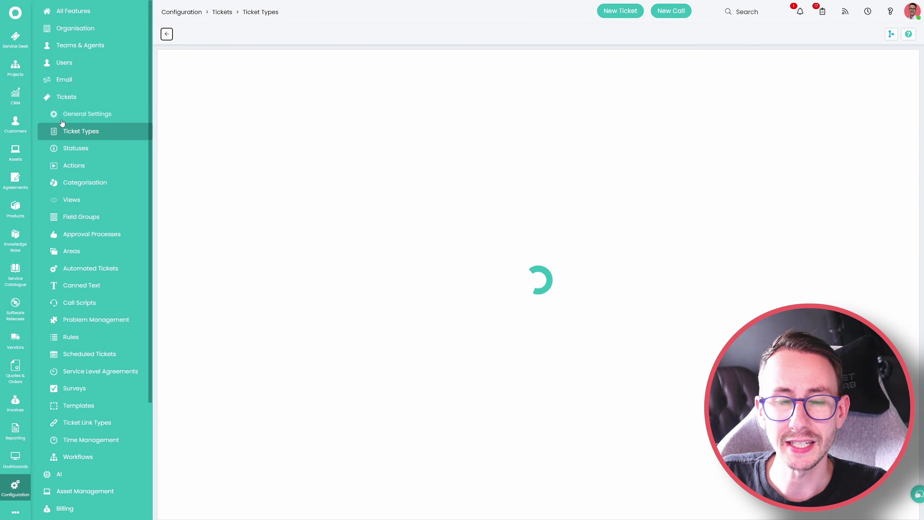
left_click(82, 97)
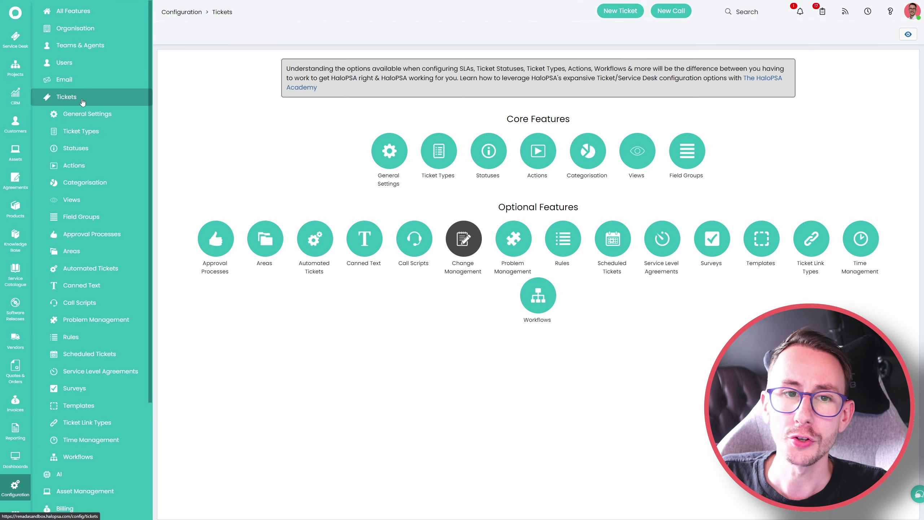
left_click(91, 150)
left_click(93, 165)
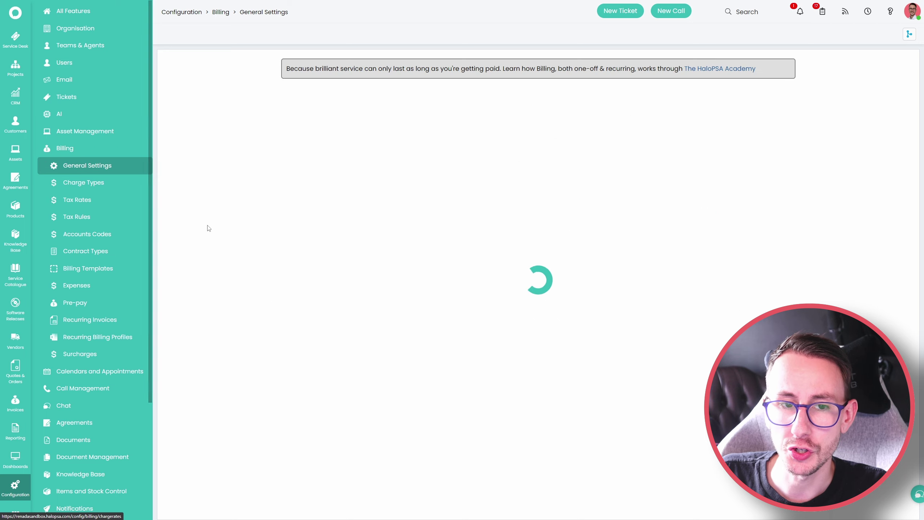
left_click(290, 257)
scroll(255, 364, "down", 1)
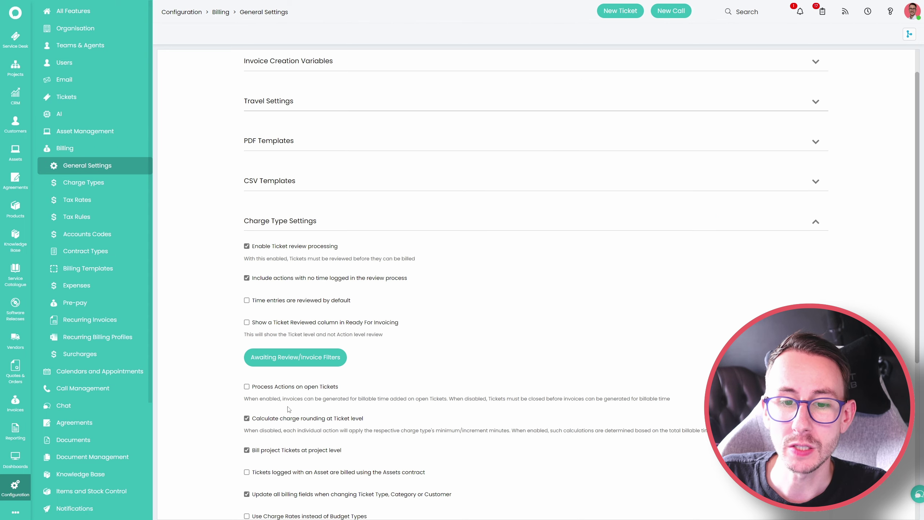
- Reopen ticket 1471 and compare the billed hours on its two comments with the billable time in its billing details
left_click(16, 38)
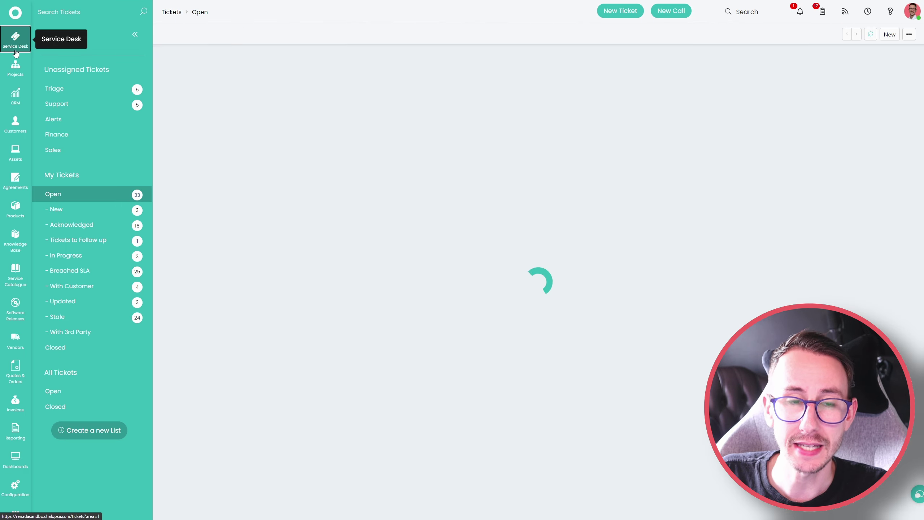
left_click(276, 80)
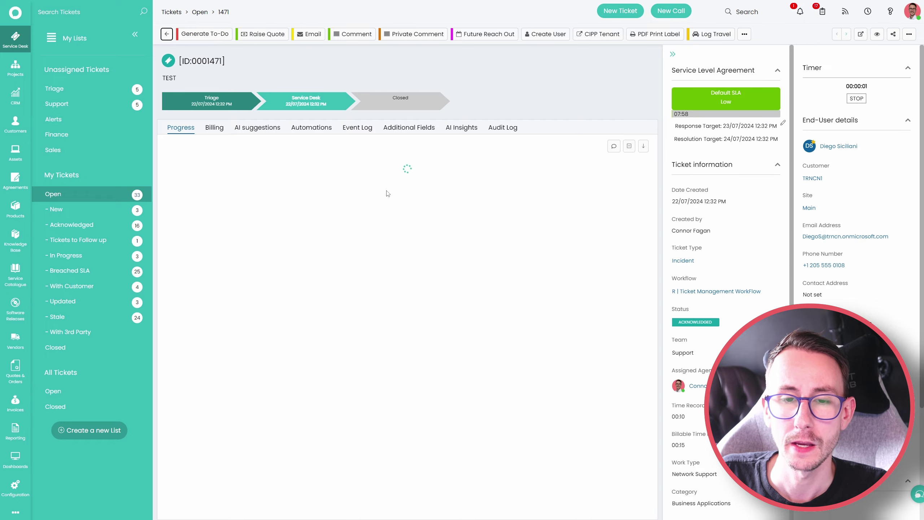
left_click(910, 34)
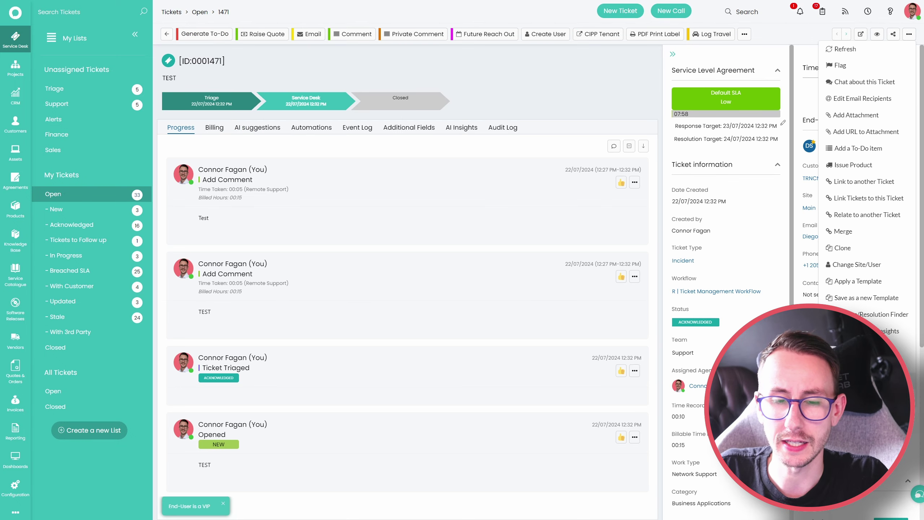
left_click(322, 306)
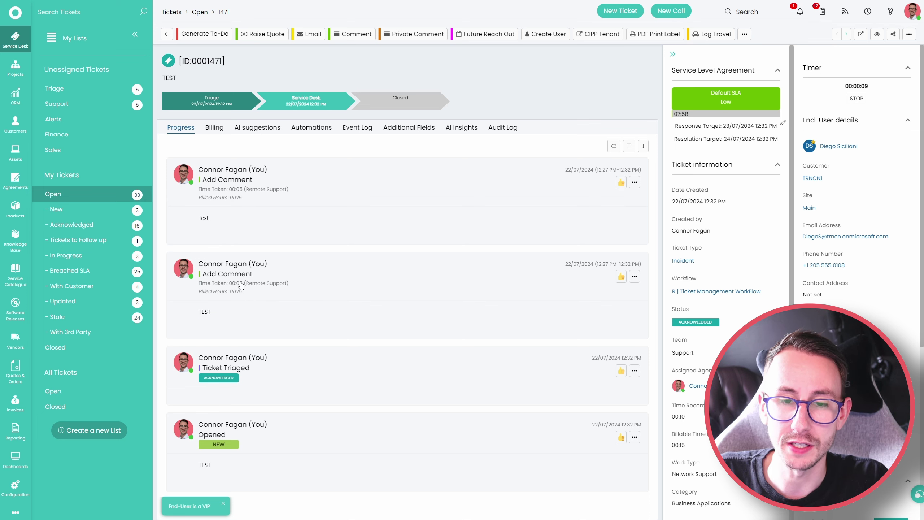
left_click(215, 128)
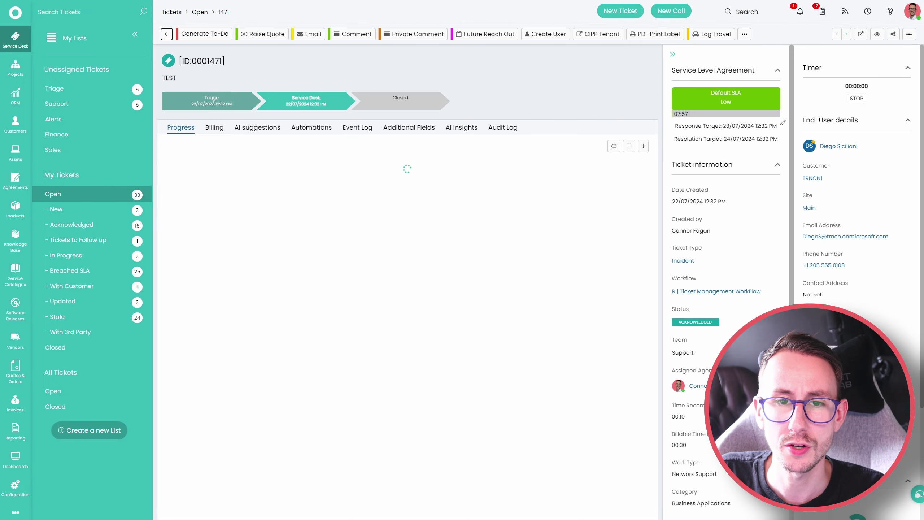
double_click(448, 201)
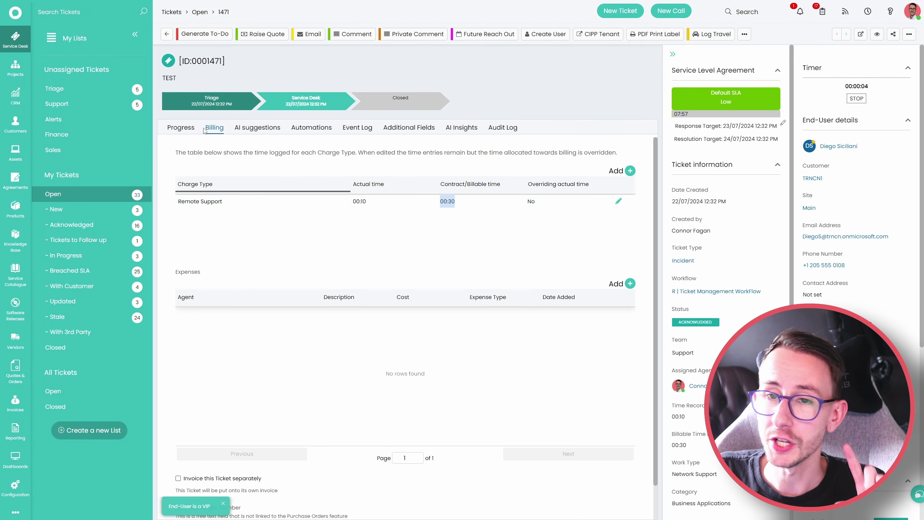
- Check the core time spent and rounding adjustment in the newest comment's time tracking
left_click(188, 128)
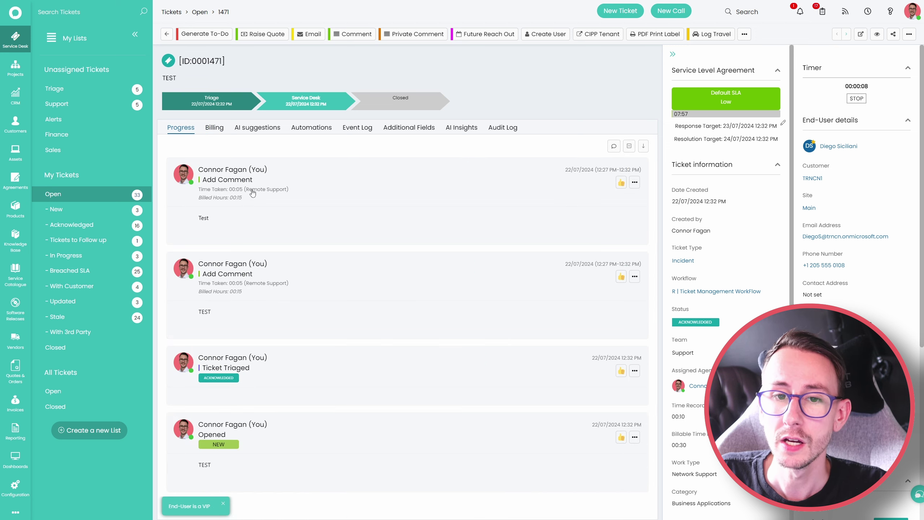
left_click(634, 182)
left_click(630, 197)
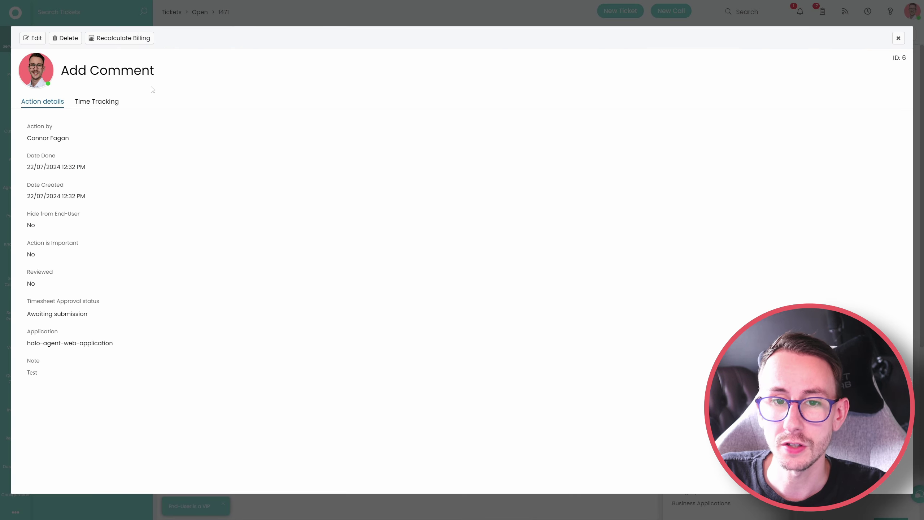
left_click(92, 101)
left_click_drag(53, 186, 31, 147)
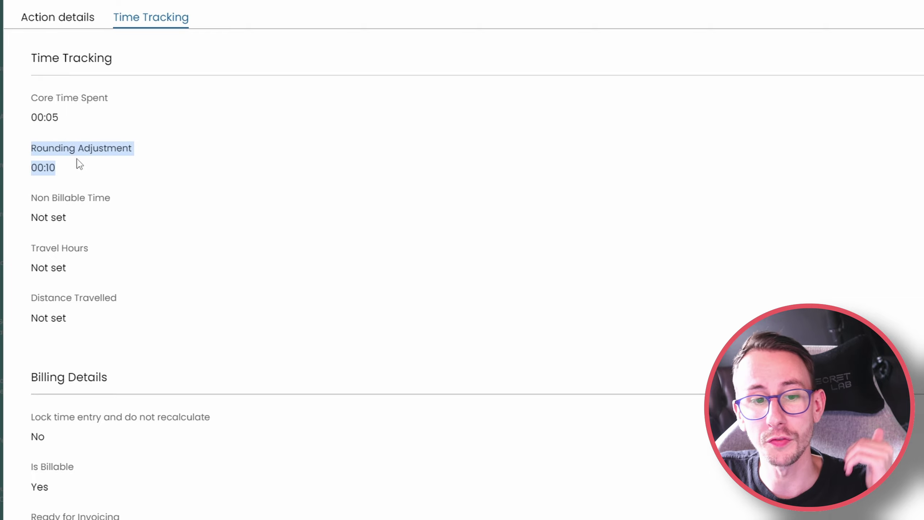
- Open the comment's time tracking for editing and review its Is Billable and Ready for Invoicing options
left_click(111, 16)
scroll(255, 419, "down", 2)
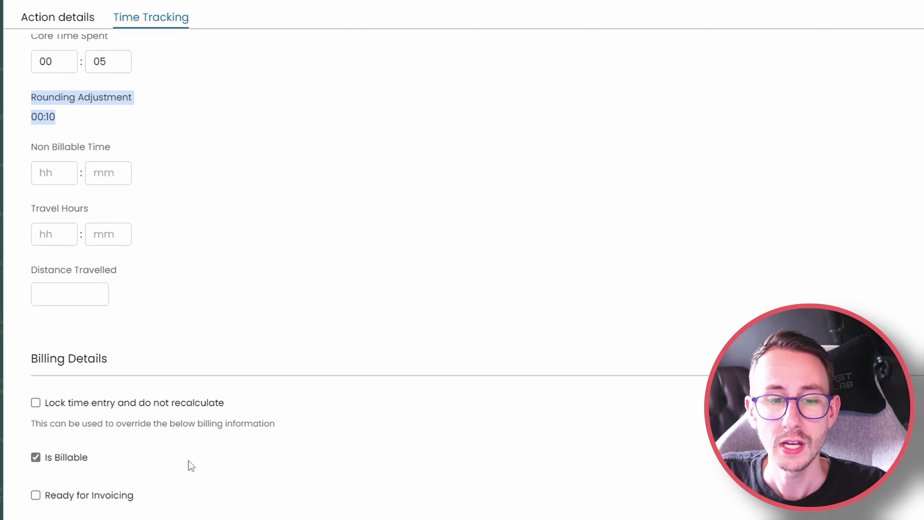
triple_click(64, 460)
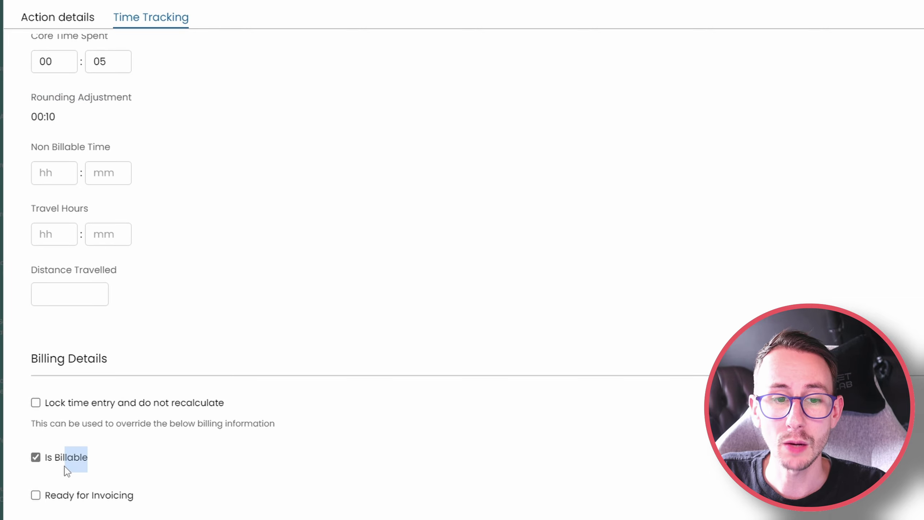
left_click(249, 322)
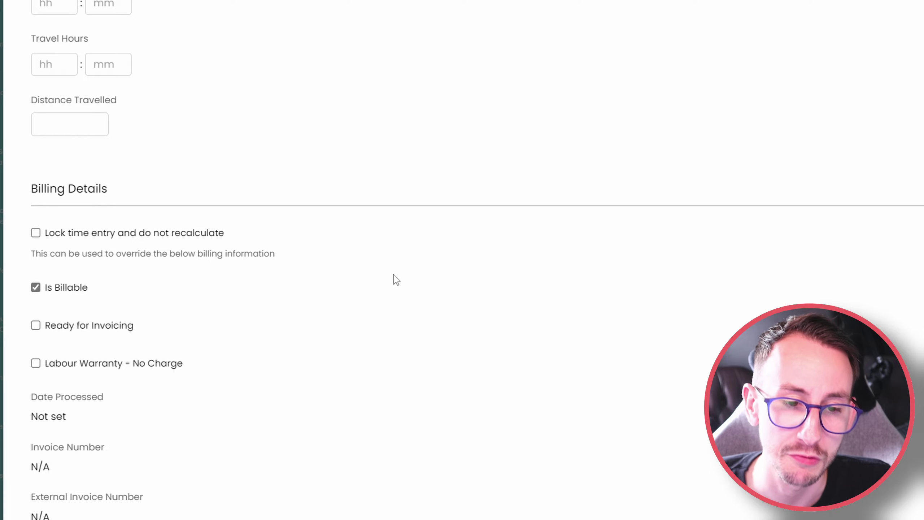
triple_click(119, 331)
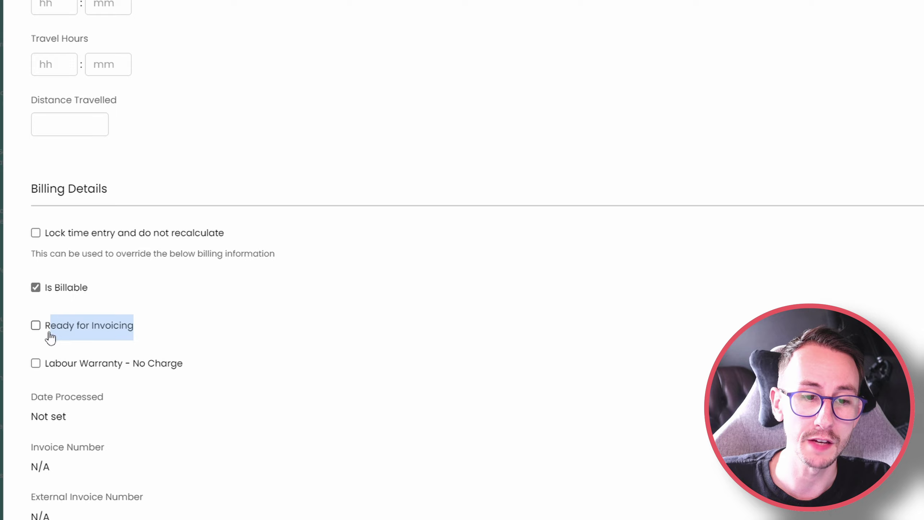
left_click(206, 342)
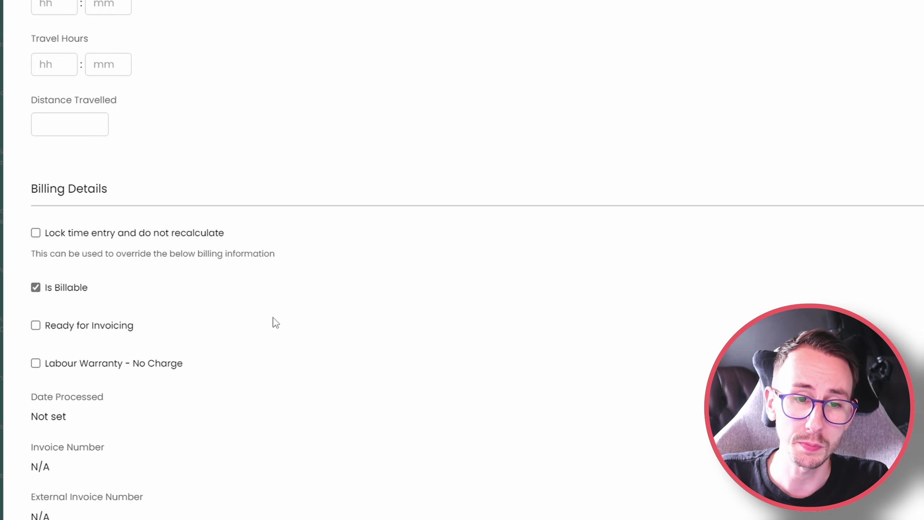
left_click_drag(150, 330, 47, 335)
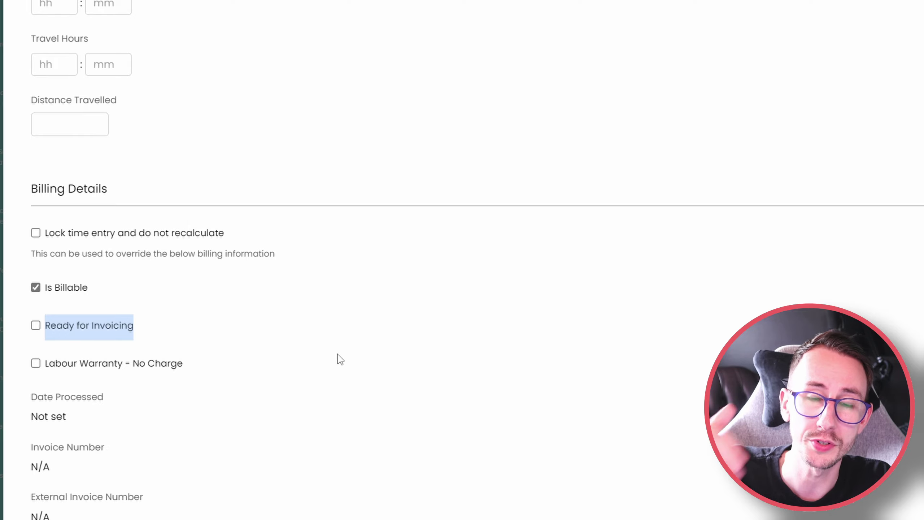
- Review the comment's billing plan, billed hours, billable total and charge type, and save the comment
scroll(340, 360, "down", 5)
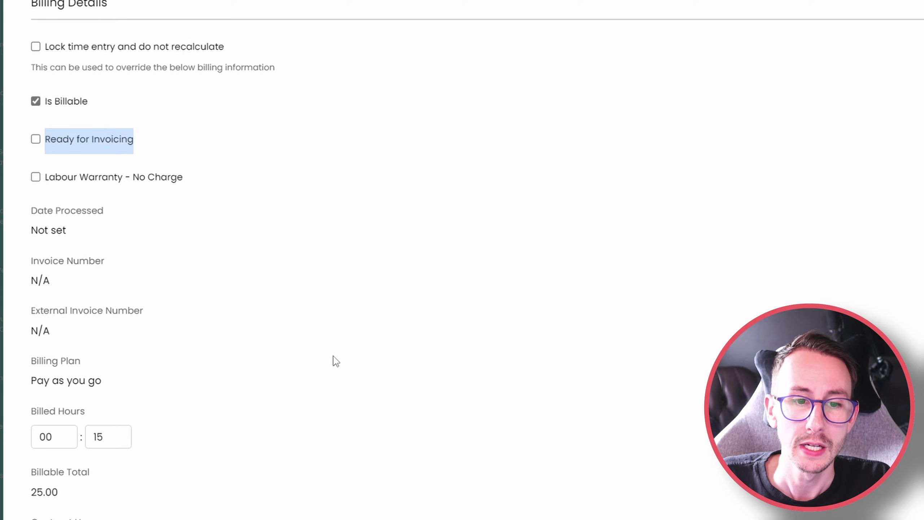
scroll(199, 365, "down", 2)
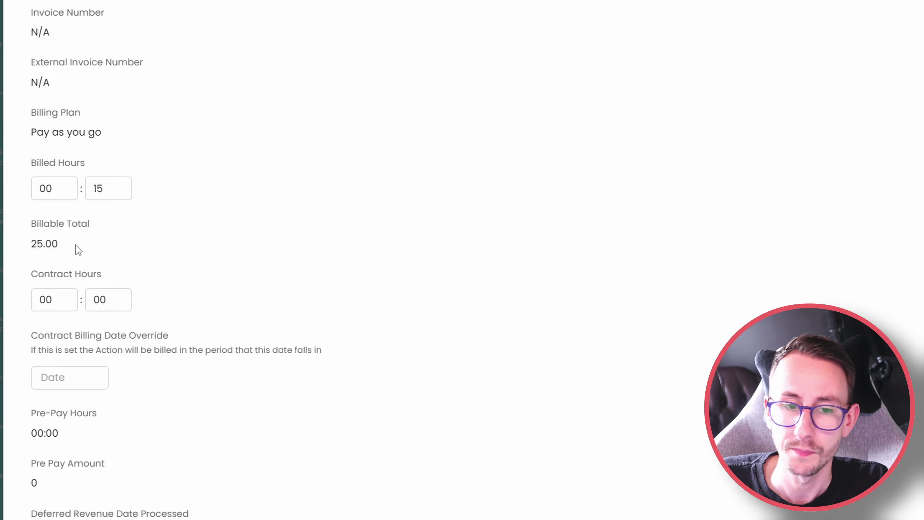
left_click_drag(32, 224, 111, 247)
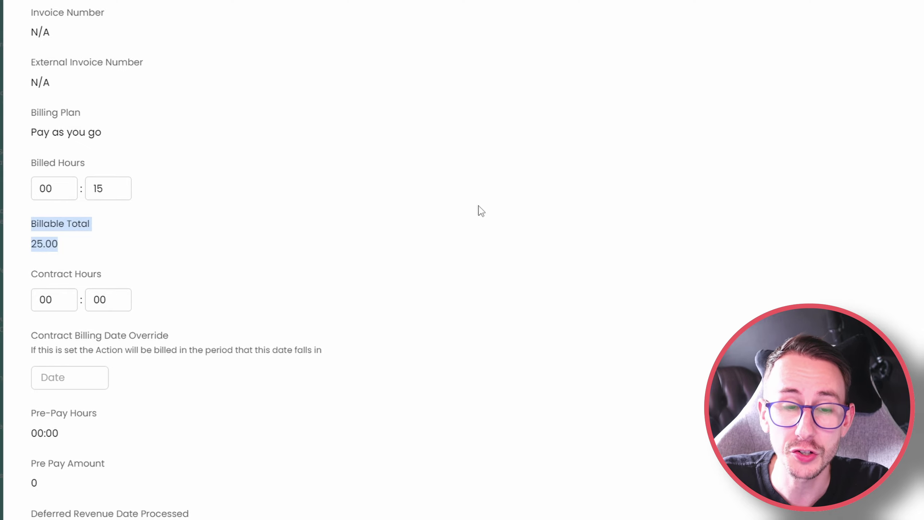
scroll(364, 260, "down", 5)
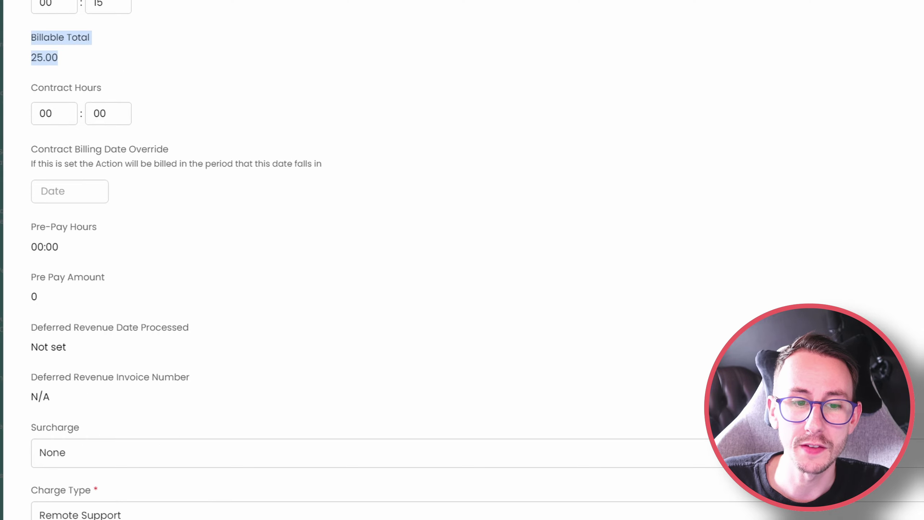
scroll(364, 259, "down", 5)
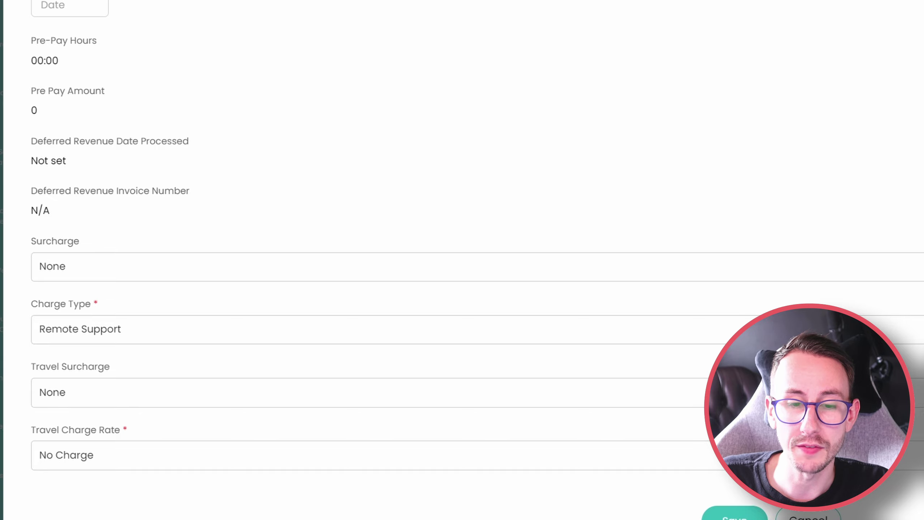
left_click(734, 515)
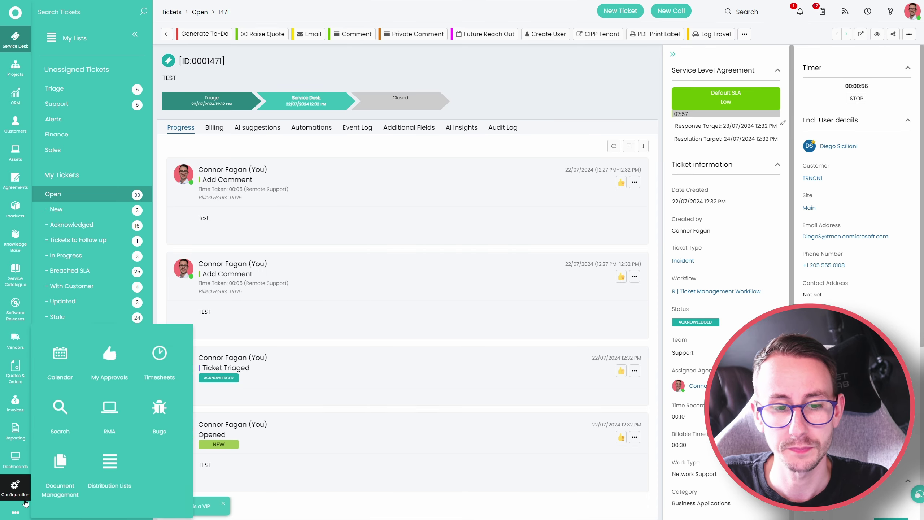
- Revisit the Charge Type Settings in the billing general settings and review the ticket-level charge rounding option
left_click(15, 486)
left_click(66, 97)
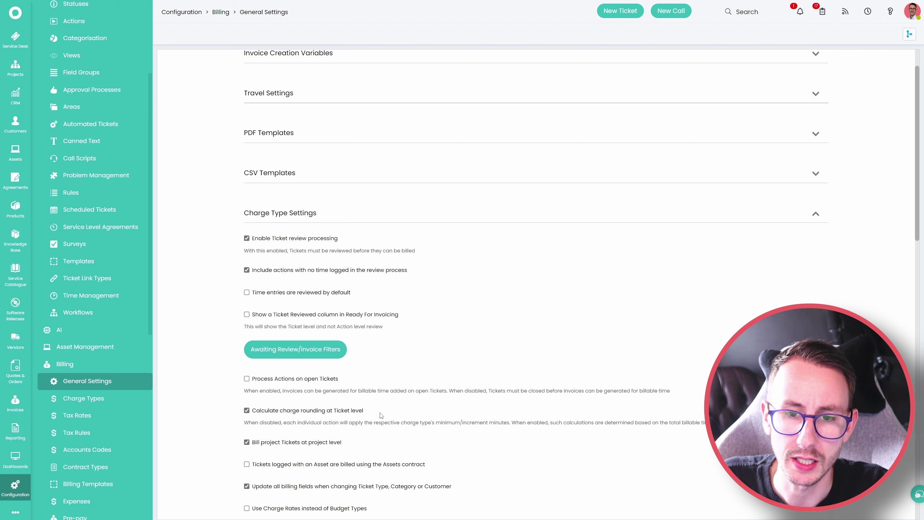
scroll(381, 415, "down", 1)
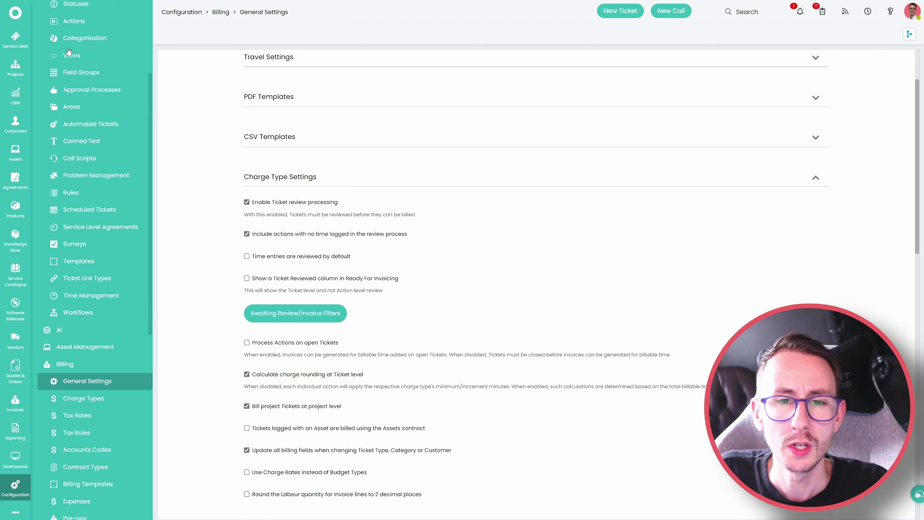
- Open customer TRNCN1 from ticket 1471 and examine its billing plan combinations, including the full Billing Plan column
left_click(15, 38)
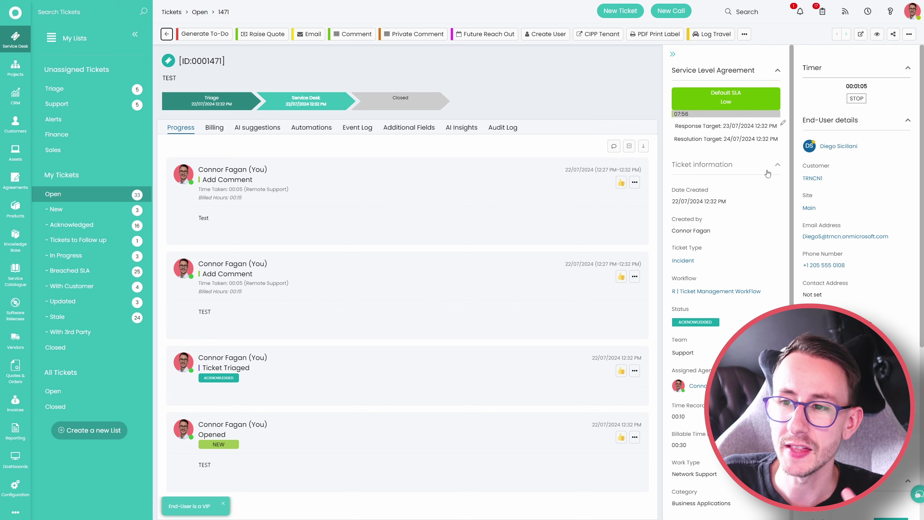
left_click(814, 178)
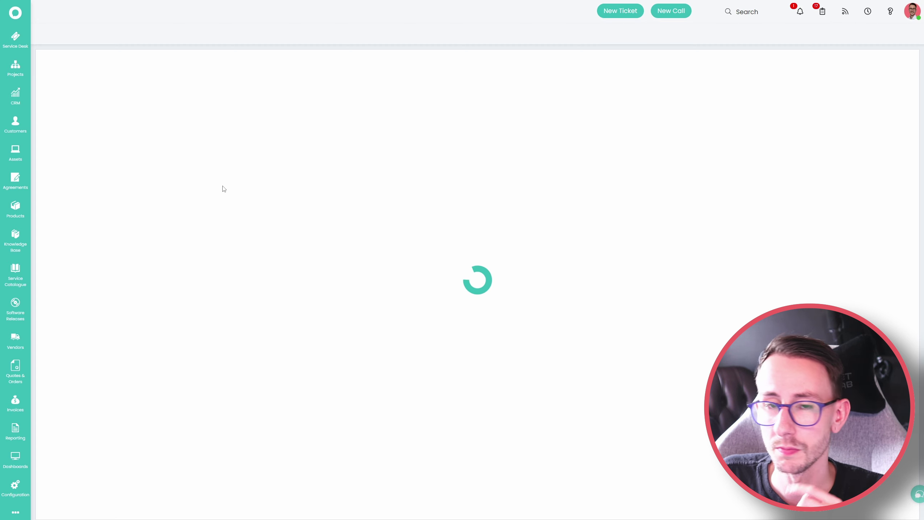
scroll(159, 314, "down", 5)
scroll(159, 314, "down", 10)
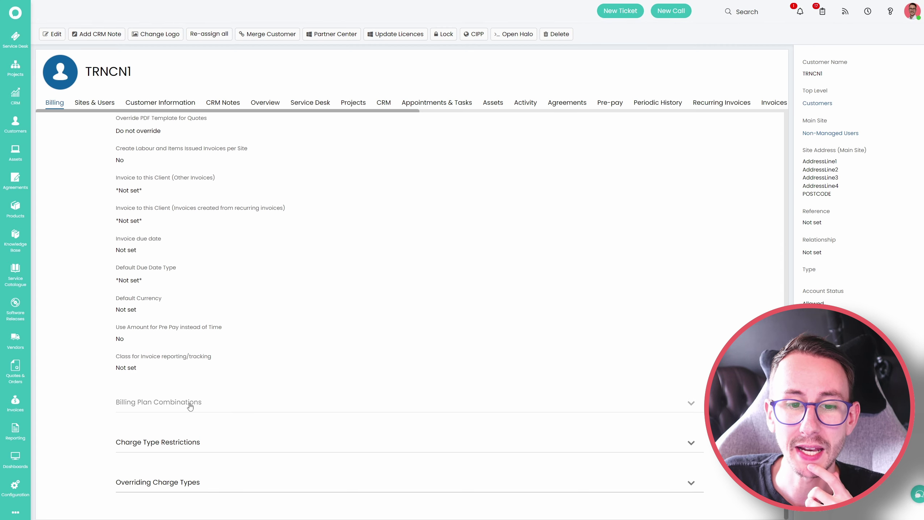
left_click(138, 402)
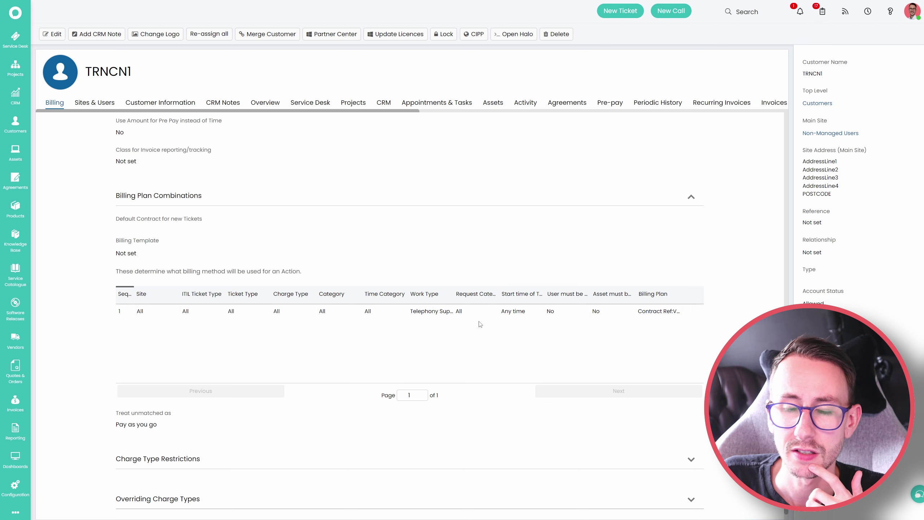
left_click_drag(681, 296, 718, 300)
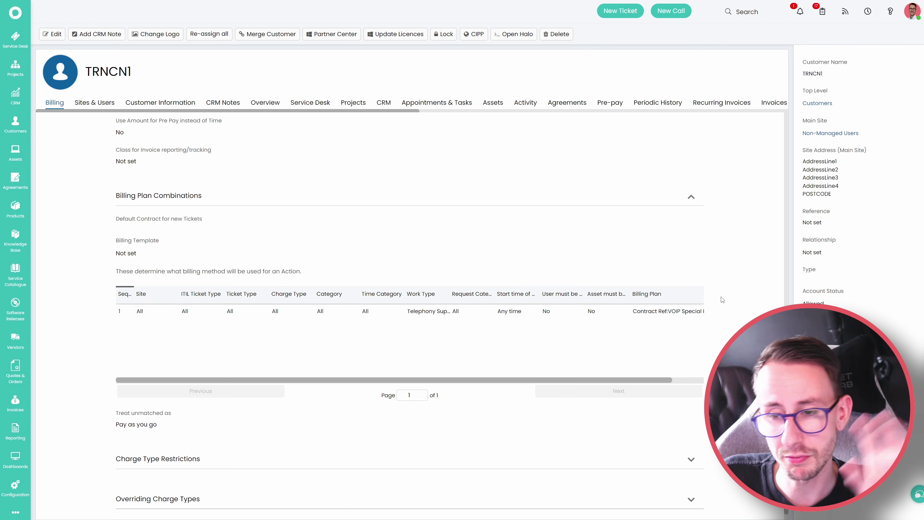
scroll(682, 331, "right", 2)
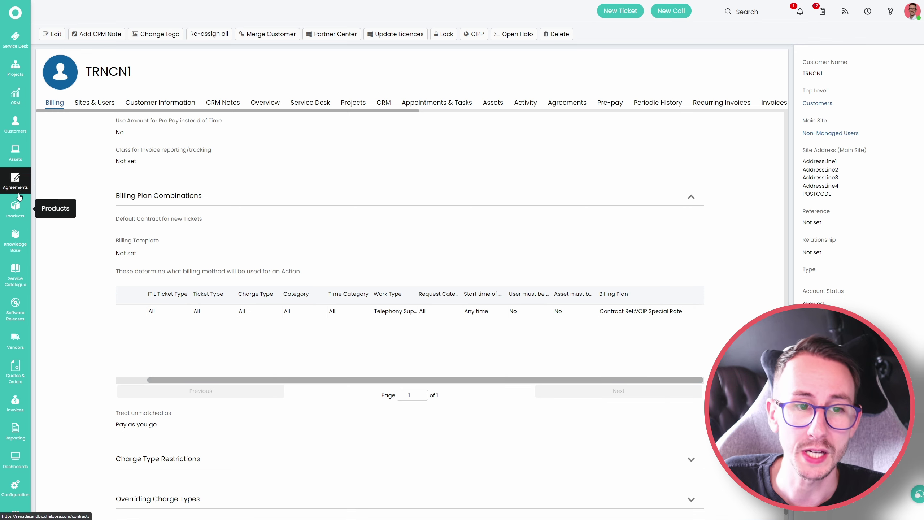
- Open the VOIP Special Rate customer agreement and review its Hours per Period and Cost per Period details
left_click(15, 179)
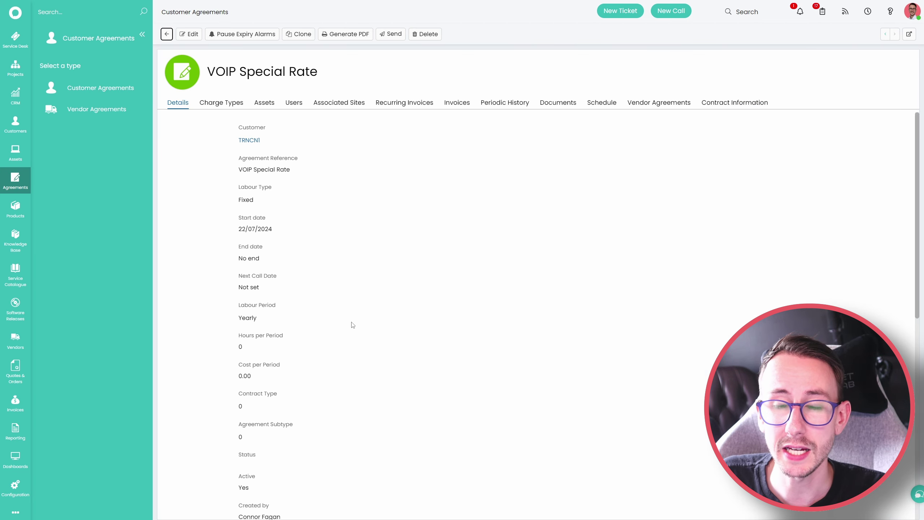
left_click_drag(235, 365, 287, 365)
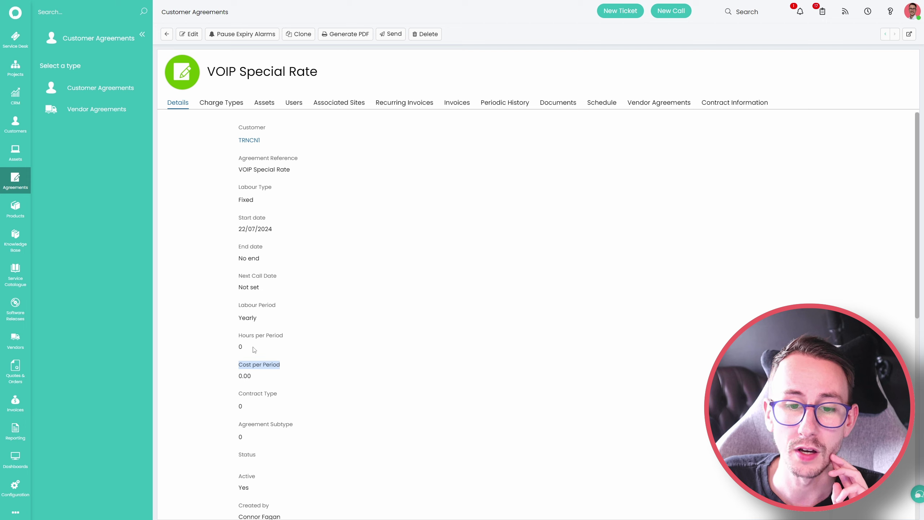
left_click_drag(237, 333, 294, 352)
left_click(294, 352)
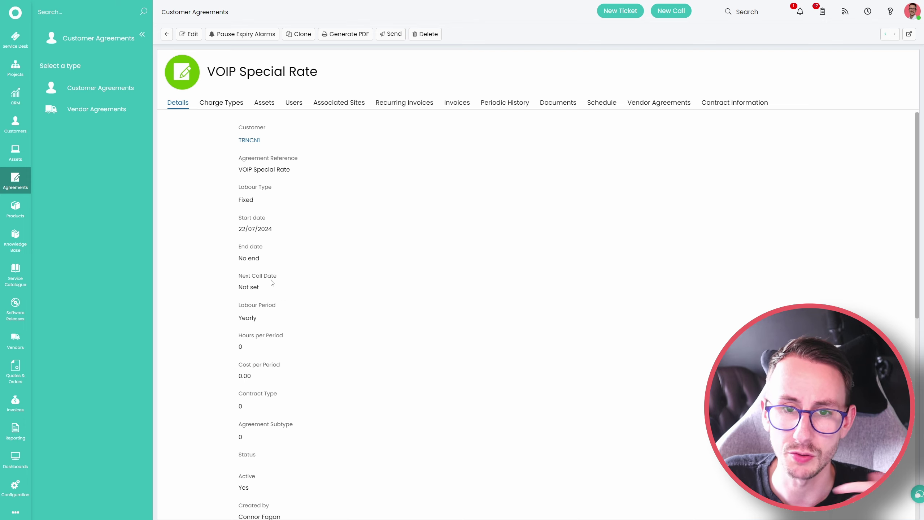
left_click_drag(251, 352, 237, 332)
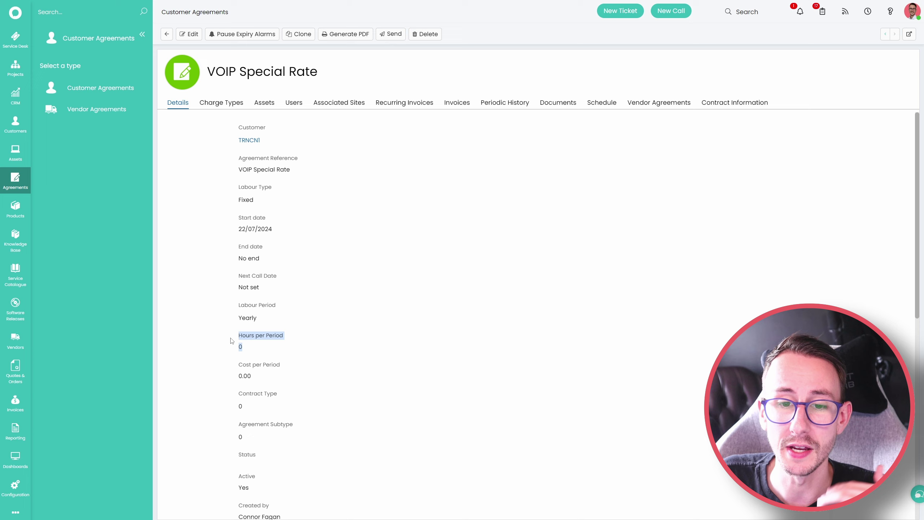
- Examine the agreement's charge types, covering its billing plan combinations and the overriding Remote Support charge type's rate
left_click(221, 102)
left_click_drag(604, 174, 621, 175)
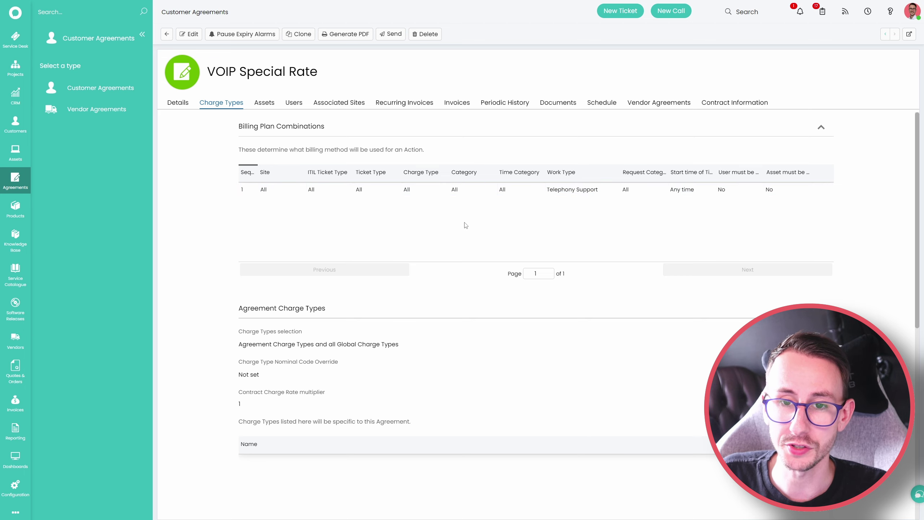
scroll(465, 225, "down", 8)
double_click(484, 335)
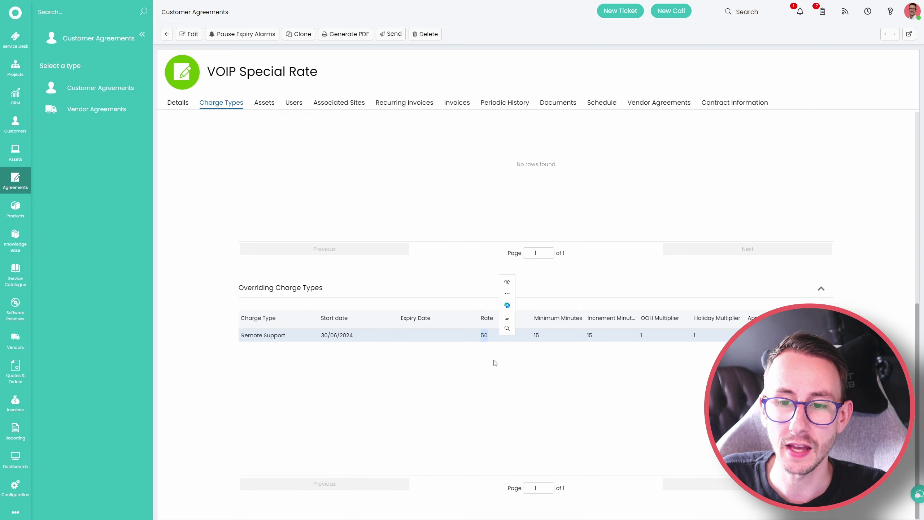
scroll(495, 363, "up", 8)
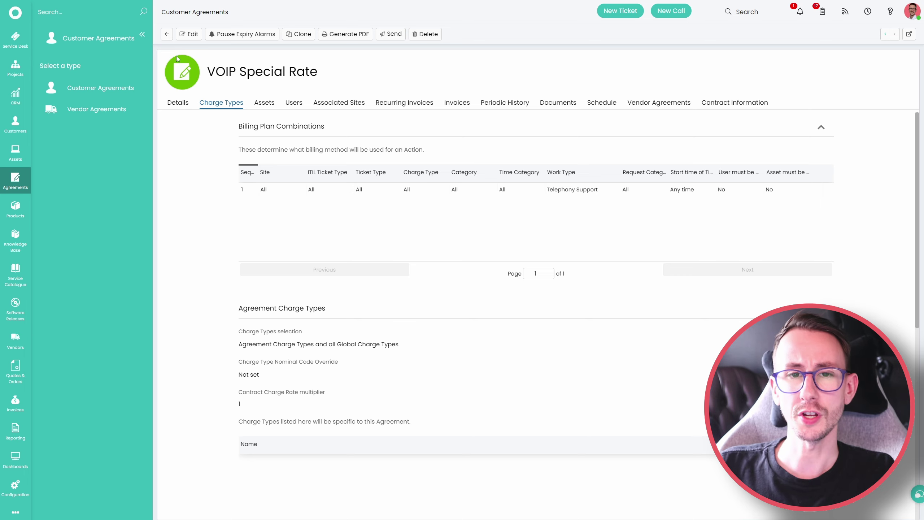
- Return to the list of customer agreements and start a new agreement
left_click(166, 35)
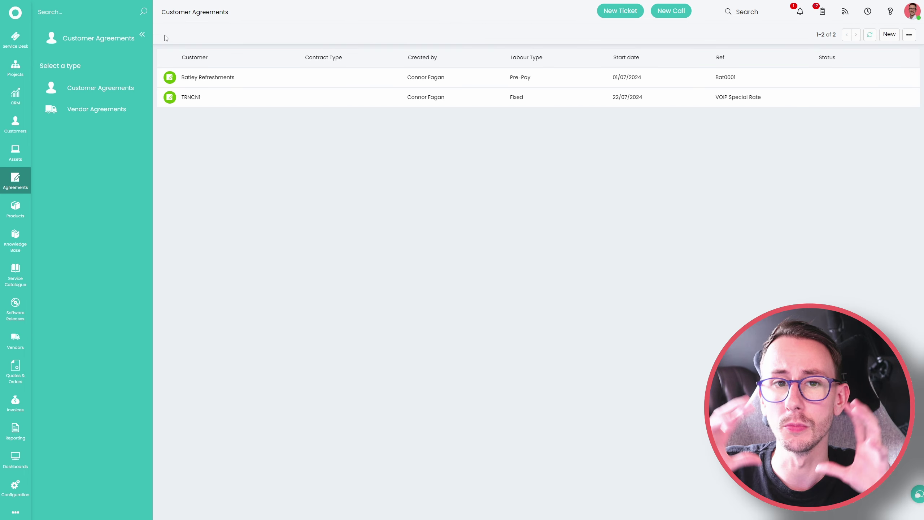
left_click(889, 34)
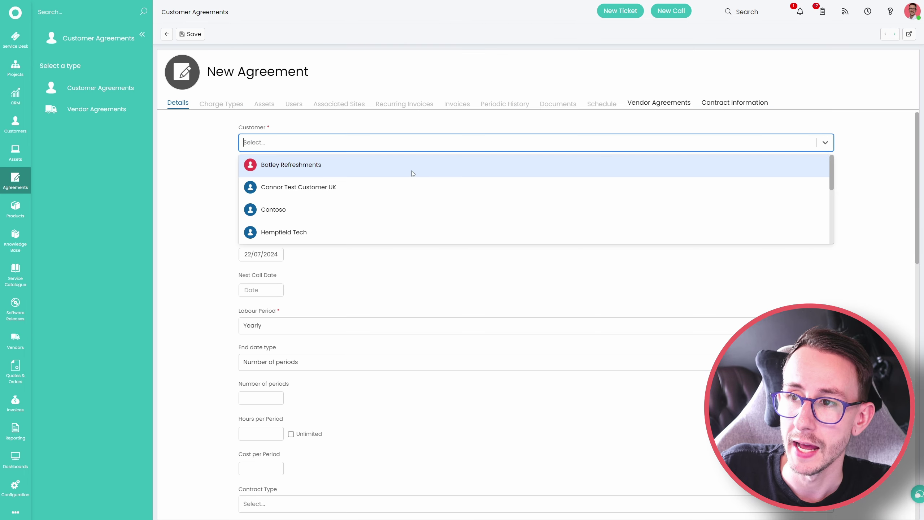
- Set the new agreement's customer to TRNCN1 and its agreement reference to AYCE
type("tr")
left_click(354, 164)
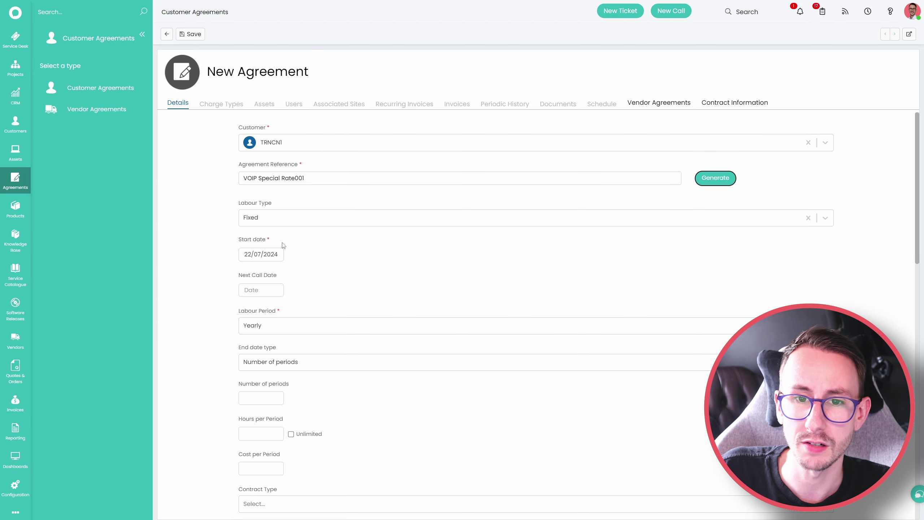
left_click_drag(305, 178, 201, 162)
type("AYCE")
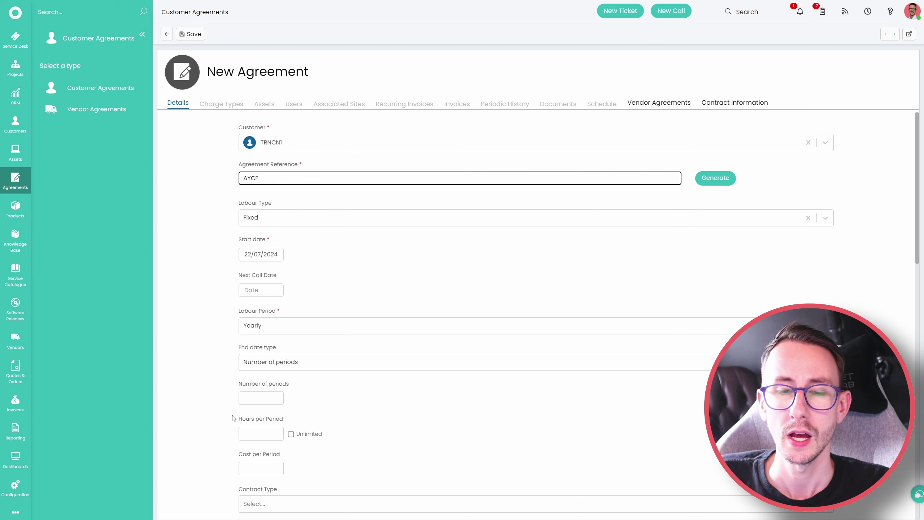
- Make the hours per period unlimited and save the new agreement
left_click_drag(233, 418, 298, 423)
left_click(308, 438)
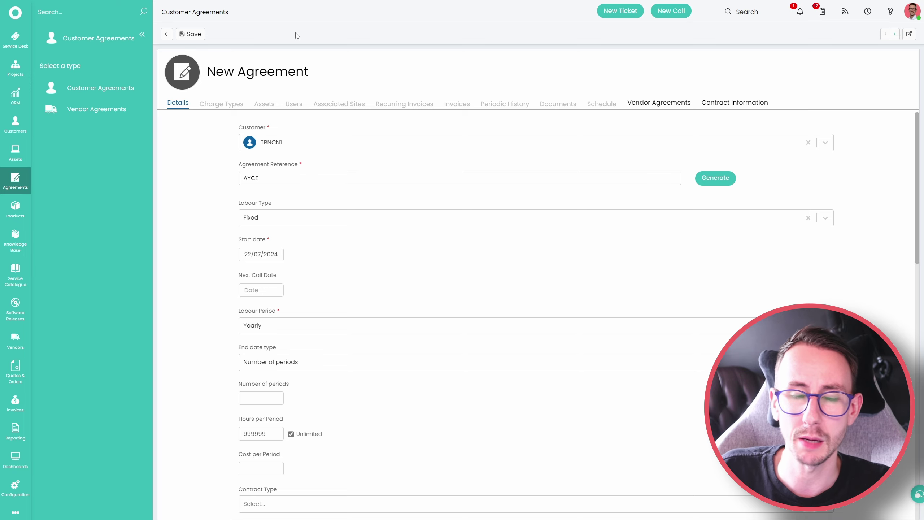
left_click(191, 34)
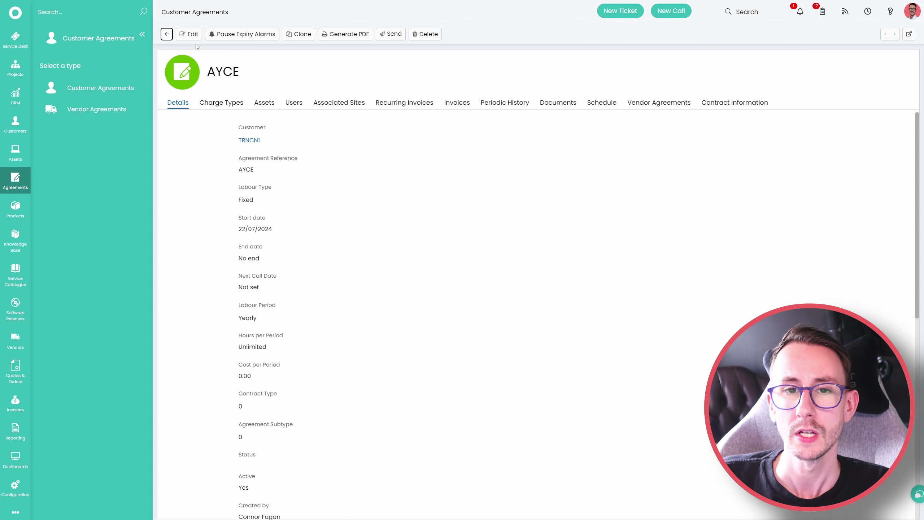
- Add a billing plan combination to the AYCE agreement with sequence 2 and charge type Remote Support
left_click(224, 106)
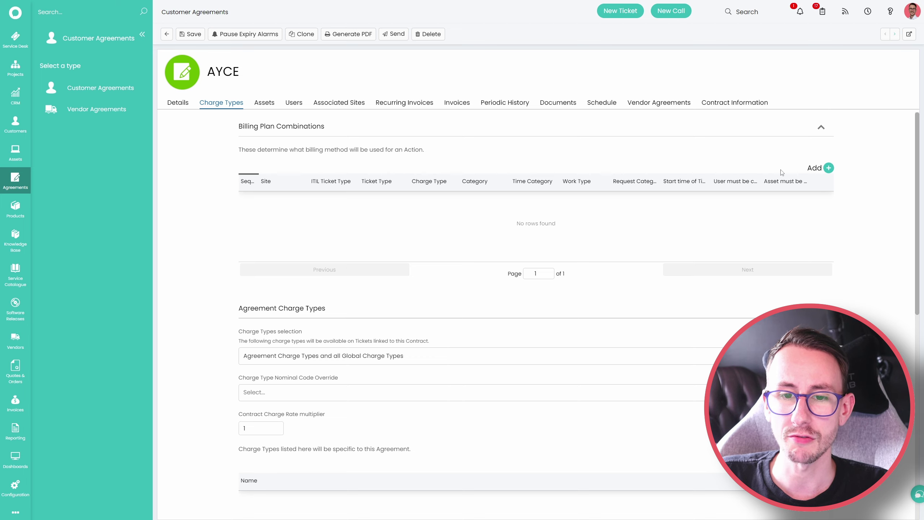
left_click(828, 168)
left_click(371, 101)
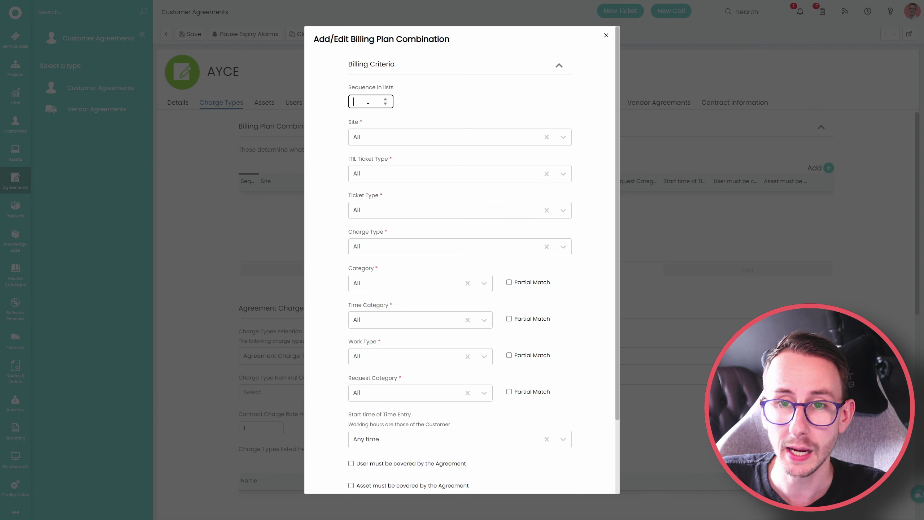
type("2")
left_click(367, 247)
left_click(382, 277)
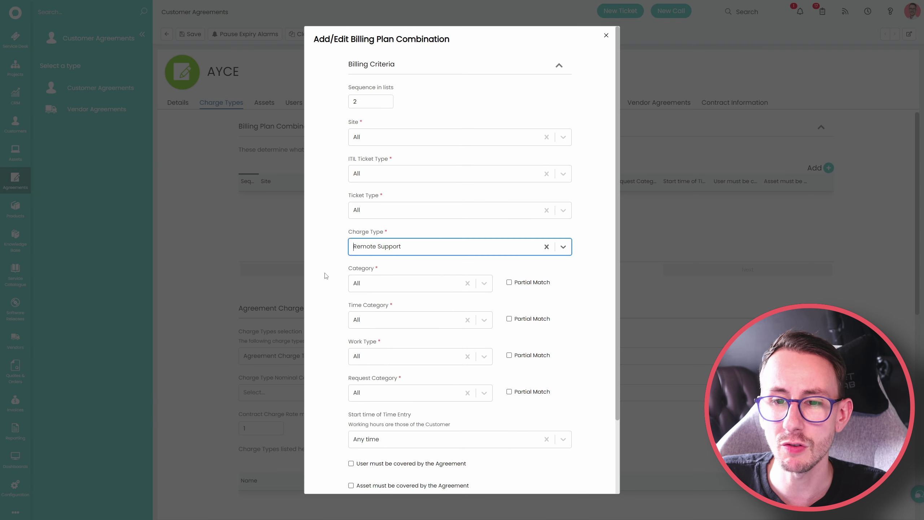
scroll(325, 280, "down", 3)
left_click(435, 470)
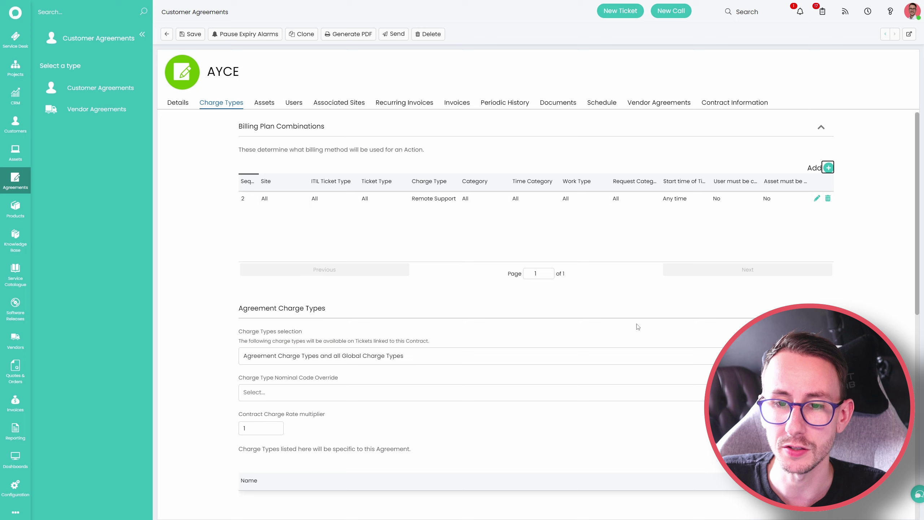
- Add another billing plan combination with sequence 1 and charge type On-Site Support, and save the agreement
left_click(828, 167)
left_click(366, 103)
left_click(380, 246)
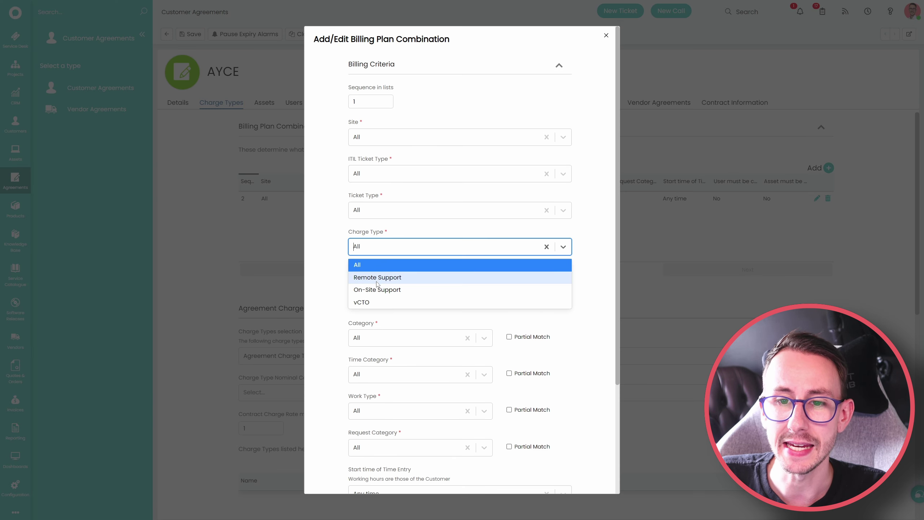
left_click(371, 287)
scroll(324, 273, "down", 1)
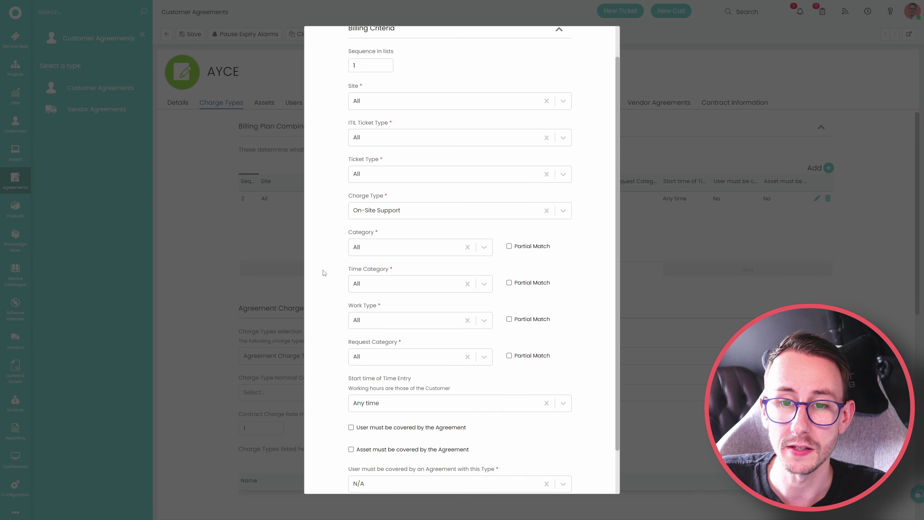
left_click(375, 254)
left_click(342, 277)
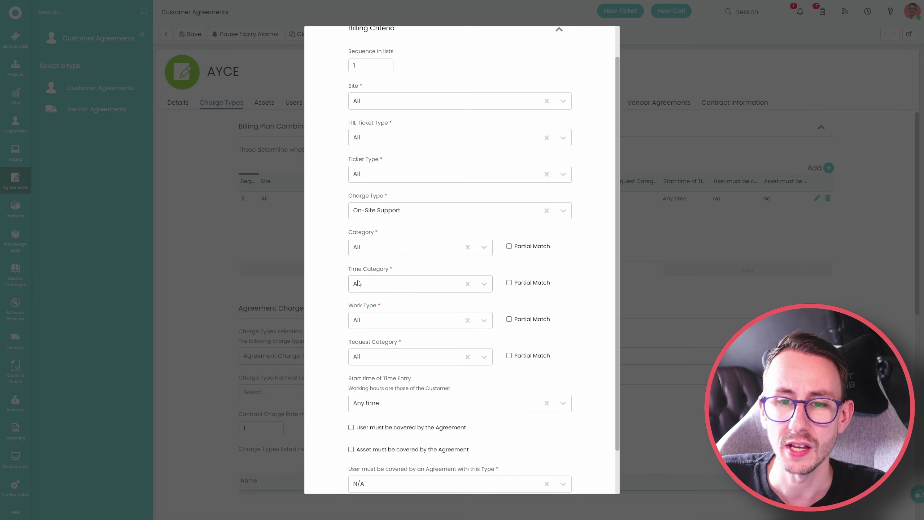
scroll(344, 333, "down", 2)
left_click(374, 355)
left_click(334, 397)
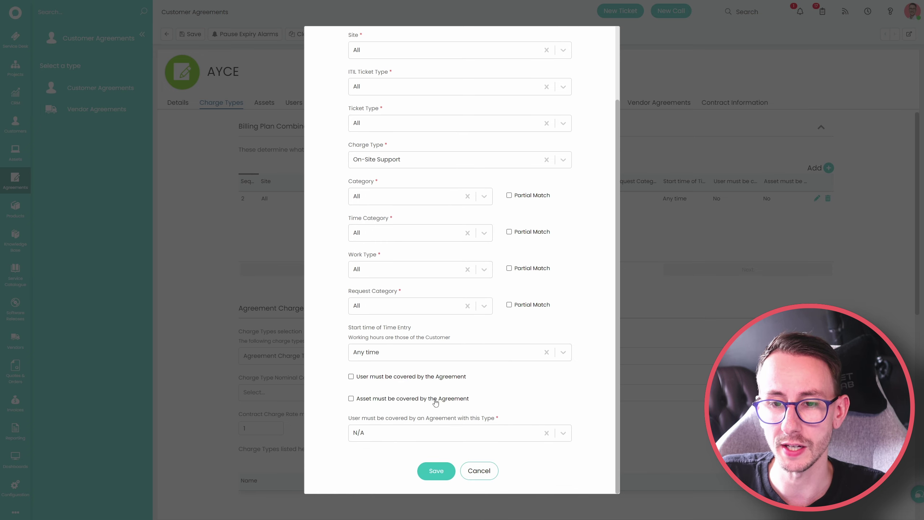
left_click(436, 470)
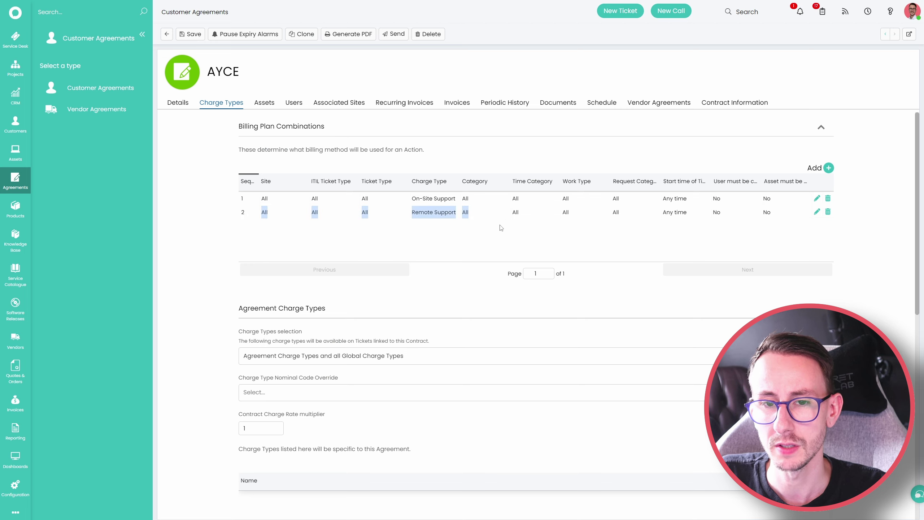
left_click(190, 34)
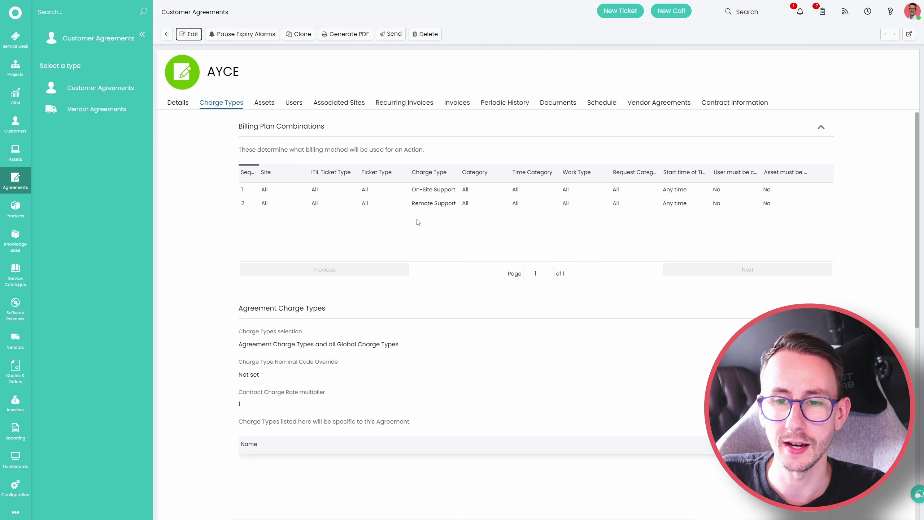
- Widen the Charge Type and Sequence columns of the agreement's billing plan combinations table
left_click_drag(456, 174, 483, 174)
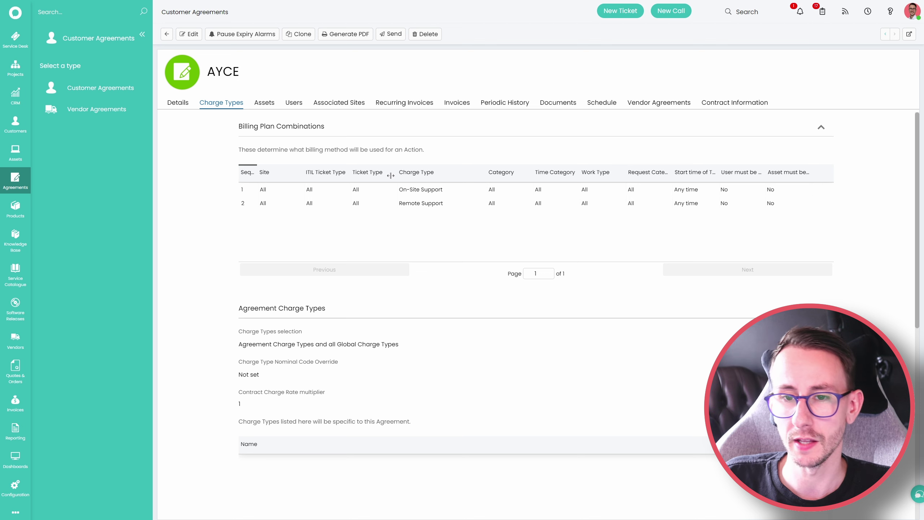
left_click_drag(258, 173, 321, 221)
left_click(471, 277)
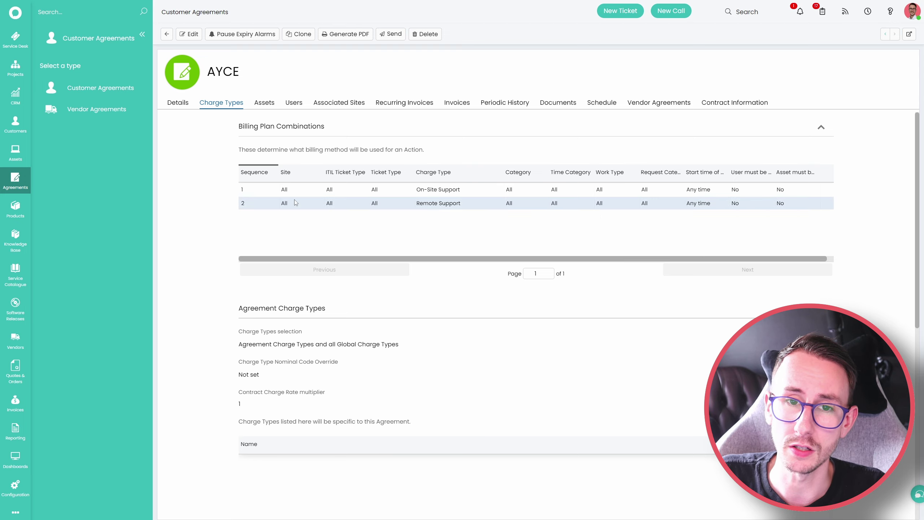
- Open the agreement's customer record and examine the sequence order of its billing plan combinations, widening the Sequence column
left_click(178, 102)
left_click(254, 141)
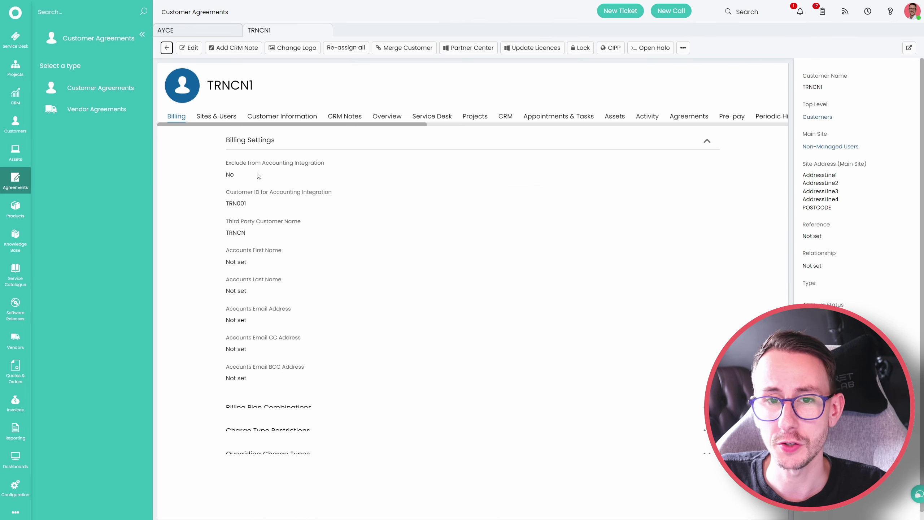
scroll(196, 278, "down", 15)
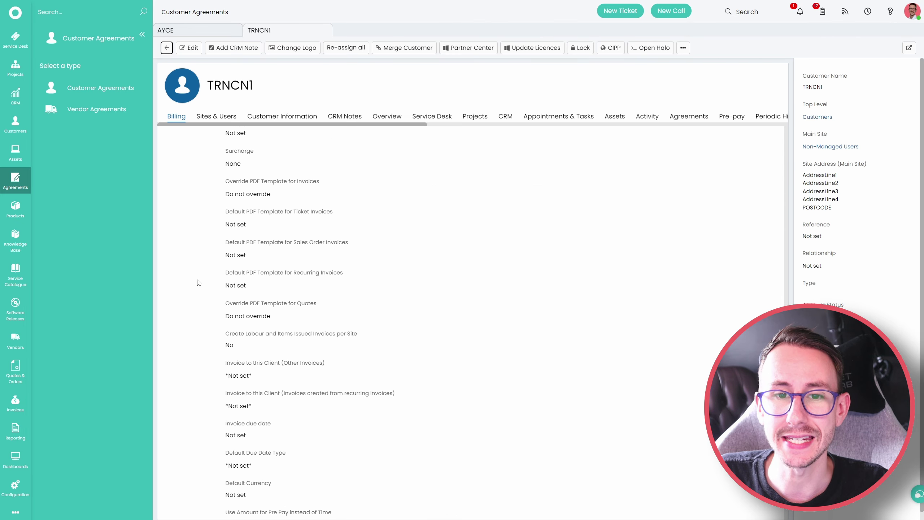
scroll(211, 402, "down", 1)
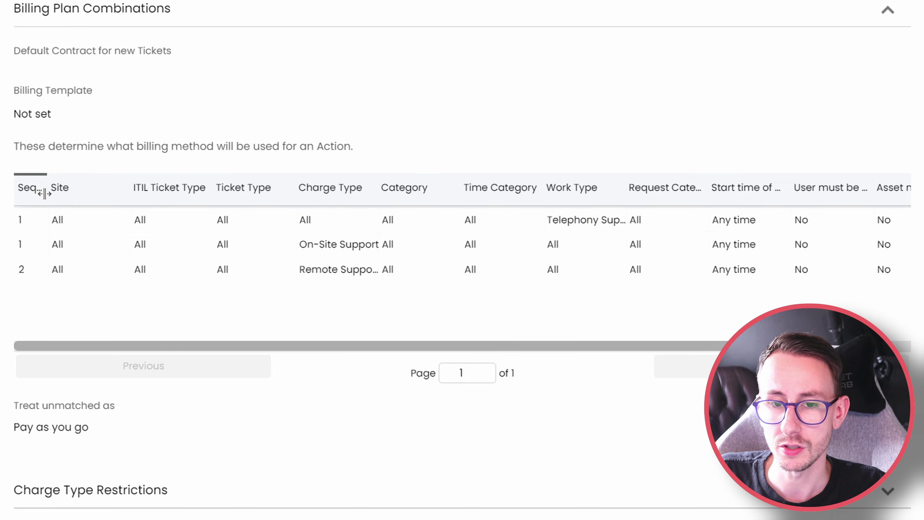
left_click_drag(47, 189, 66, 188)
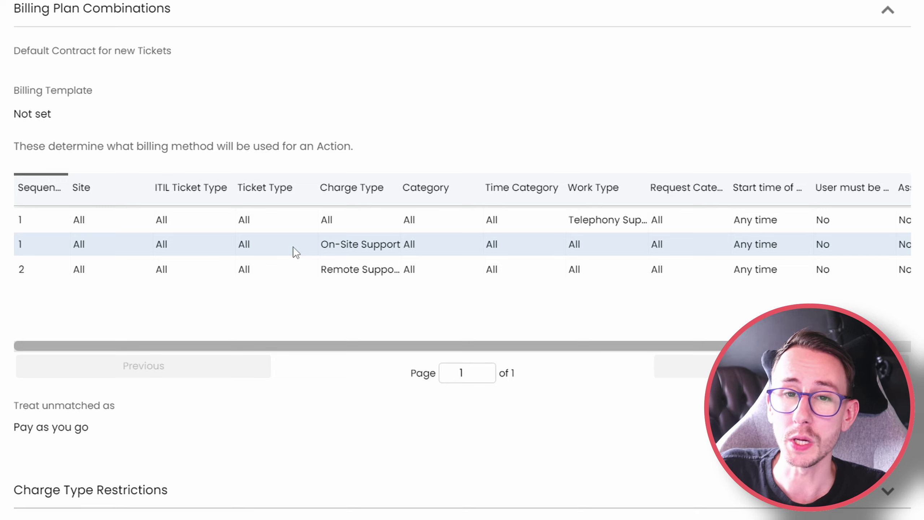
left_click_drag(10, 218, 662, 225)
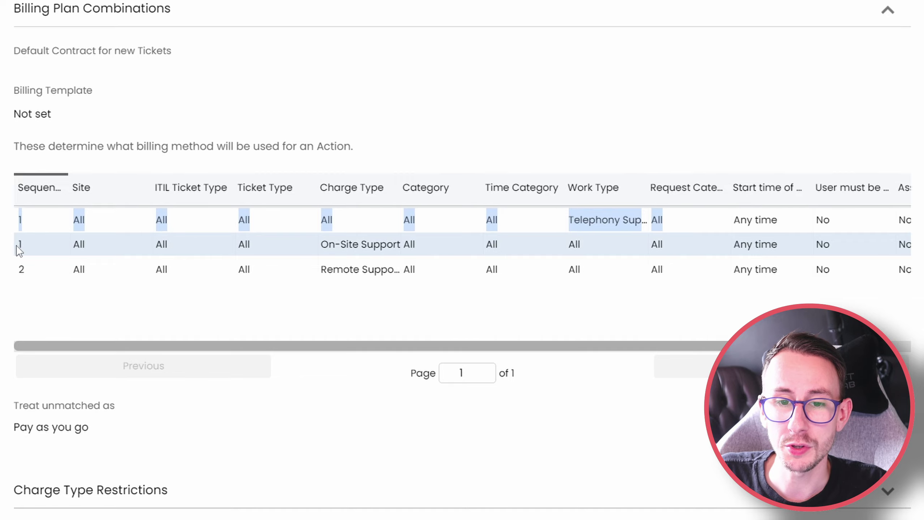
left_click_drag(20, 246, 399, 248)
left_click(398, 249)
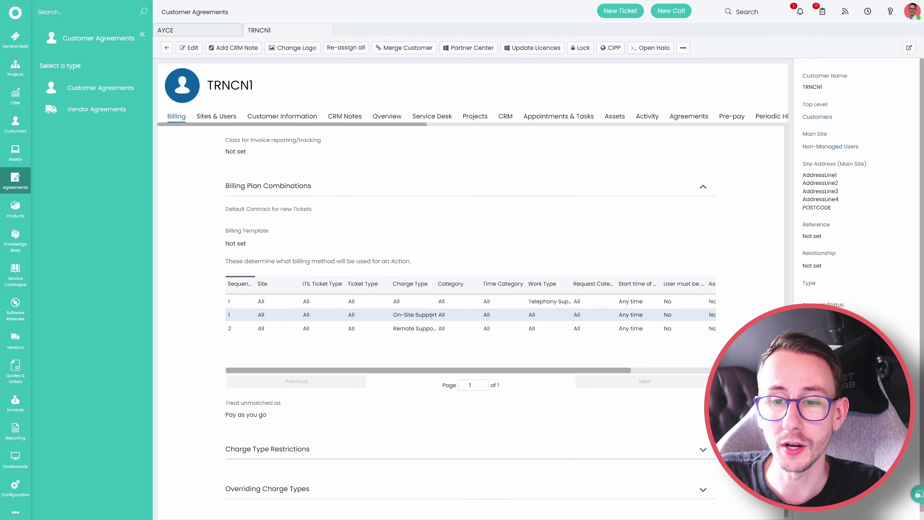
- Set the sequence of the customer's Telephony Support billing plan combination to 2 and save the customer
left_click(188, 48)
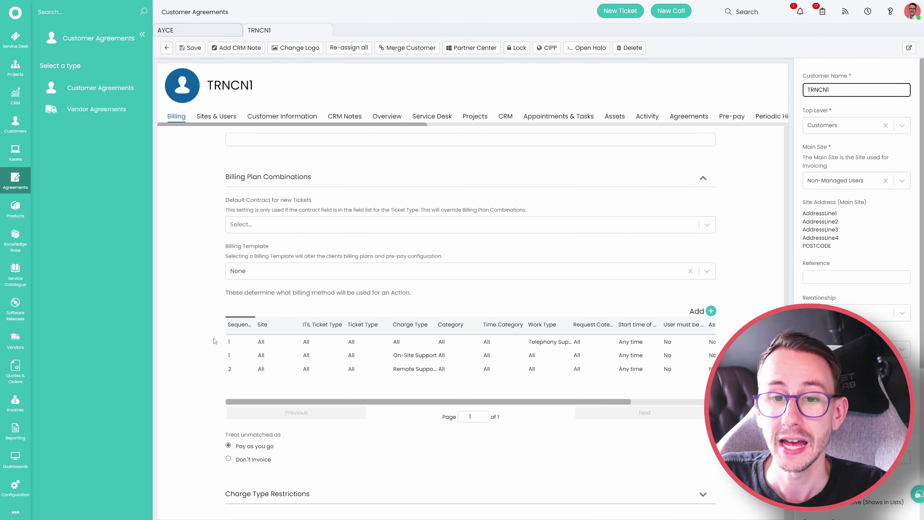
left_click(640, 401)
left_click(701, 341)
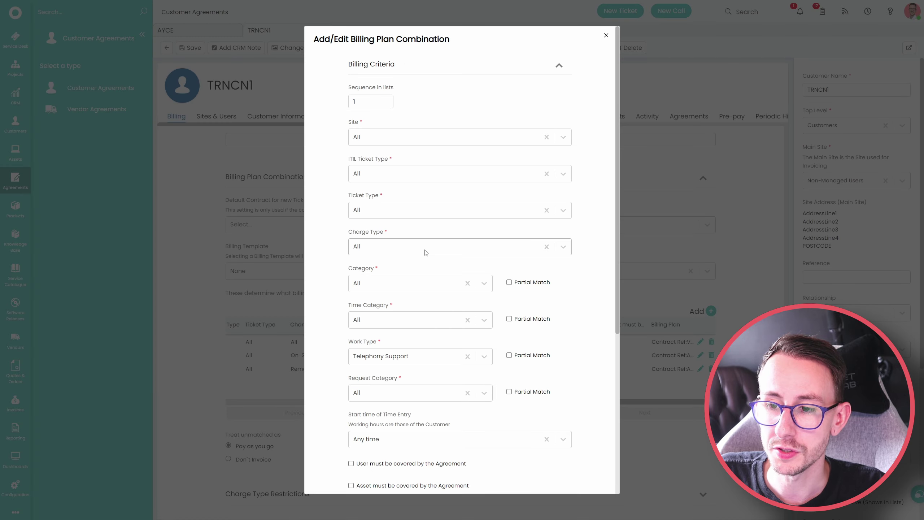
scroll(368, 346, "down", 6)
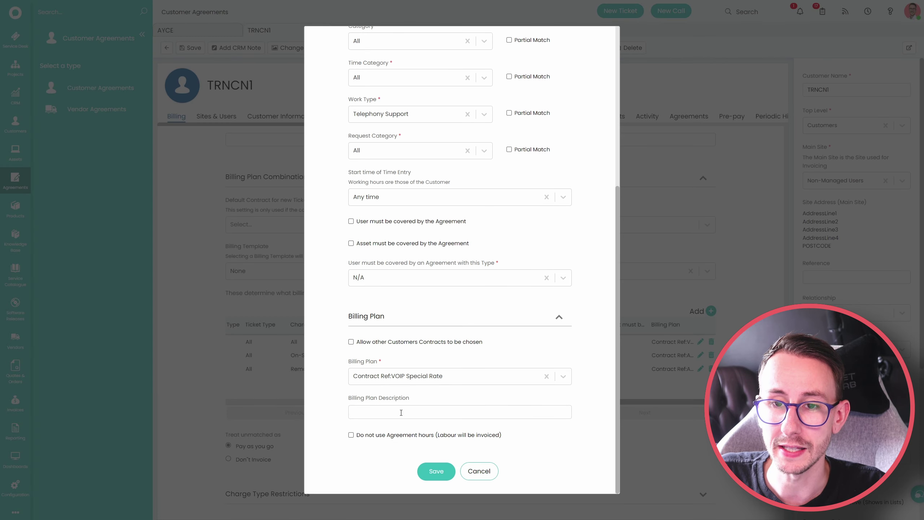
left_click(434, 470)
left_click(190, 47)
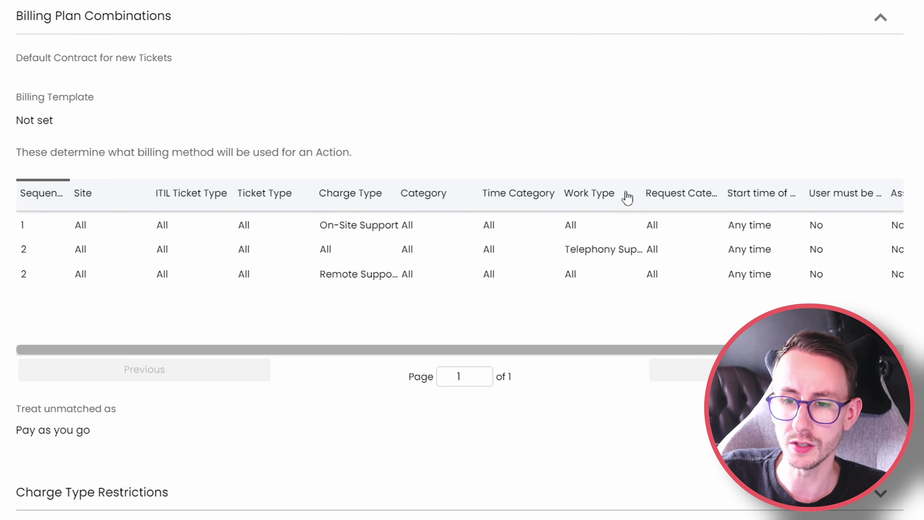
- Widen the Work Type column and compare the charge type and work type criteria across the customer's billing plan combinations in sequence order
left_click_drag(640, 190, 568, 249)
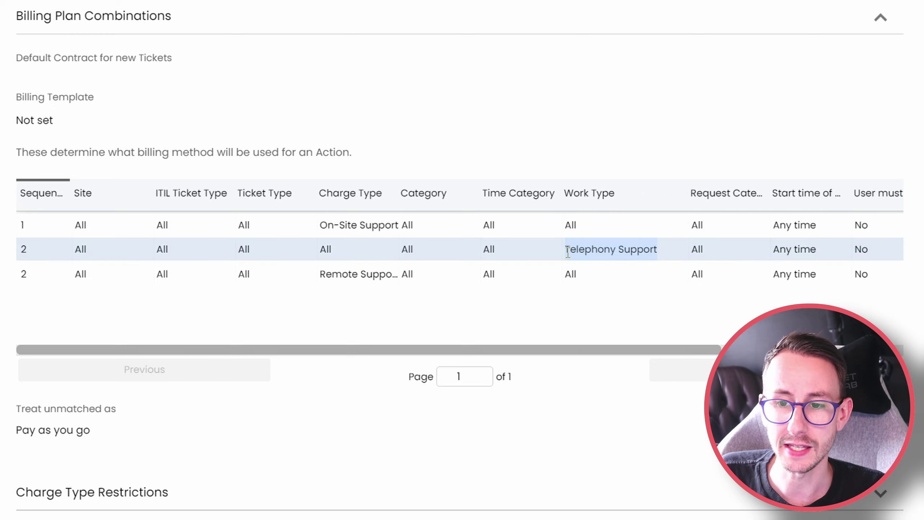
left_click(567, 273)
left_click(578, 251)
left_click(592, 226)
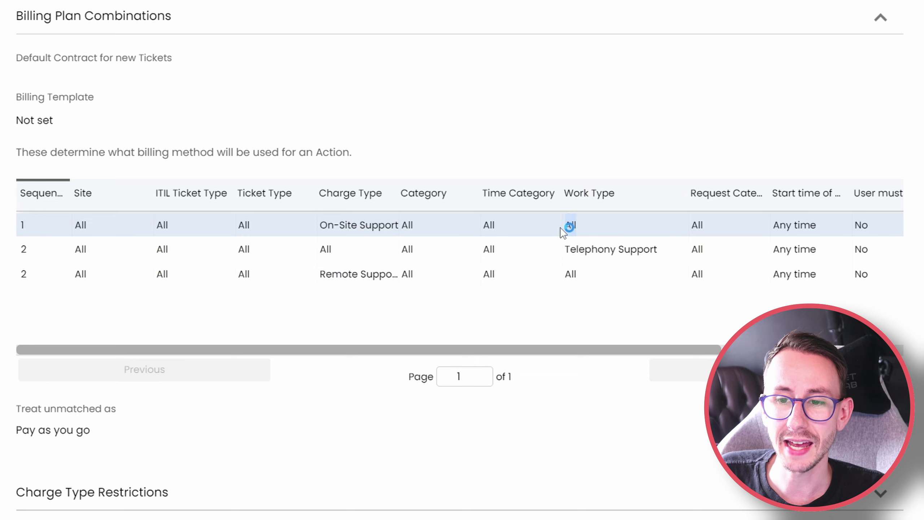
double_click(568, 226)
left_click(430, 239)
left_click_drag(397, 225, 320, 225)
left_click(324, 226)
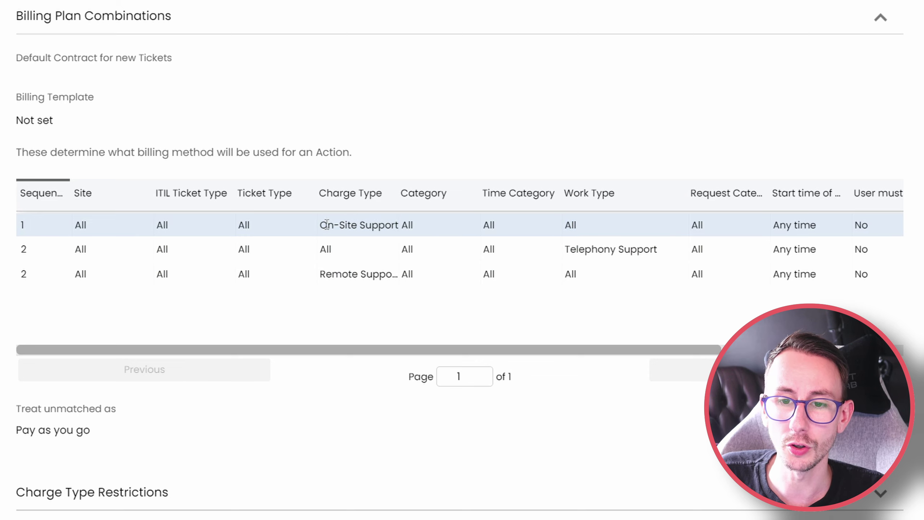
left_click_drag(42, 223, 786, 225)
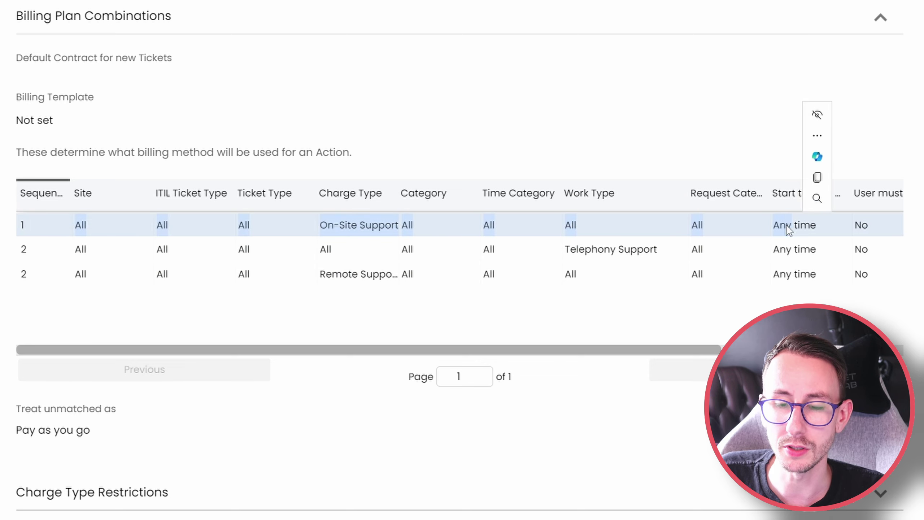
left_click_drag(321, 277, 743, 301)
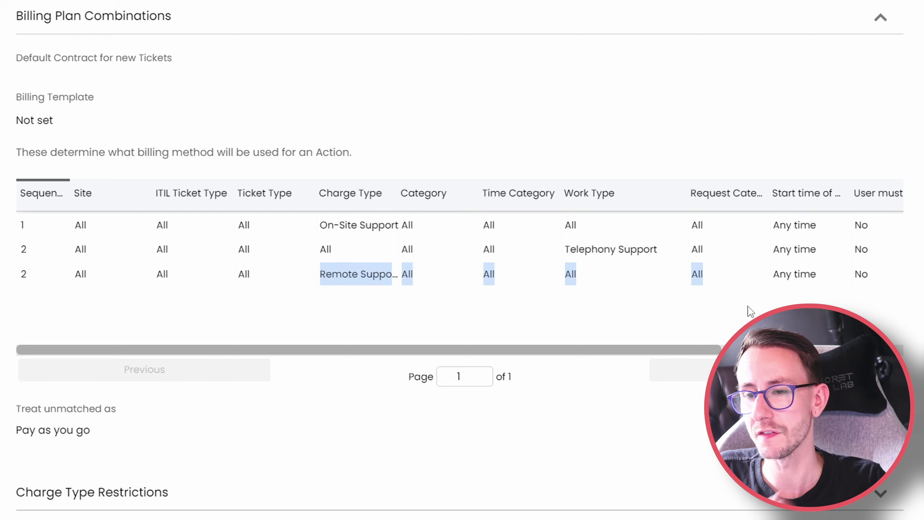
left_click(566, 309)
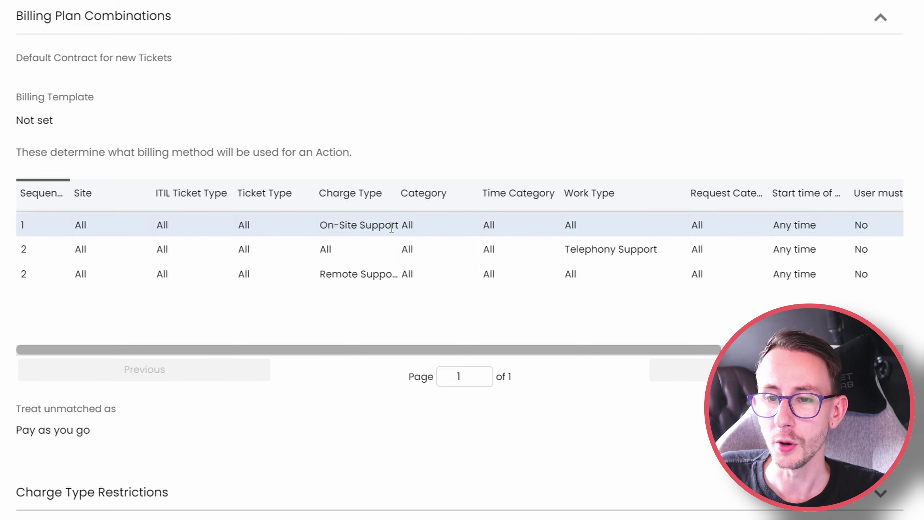
left_click_drag(401, 227, 321, 227)
left_click(582, 250)
left_click_drag(586, 249, 639, 248)
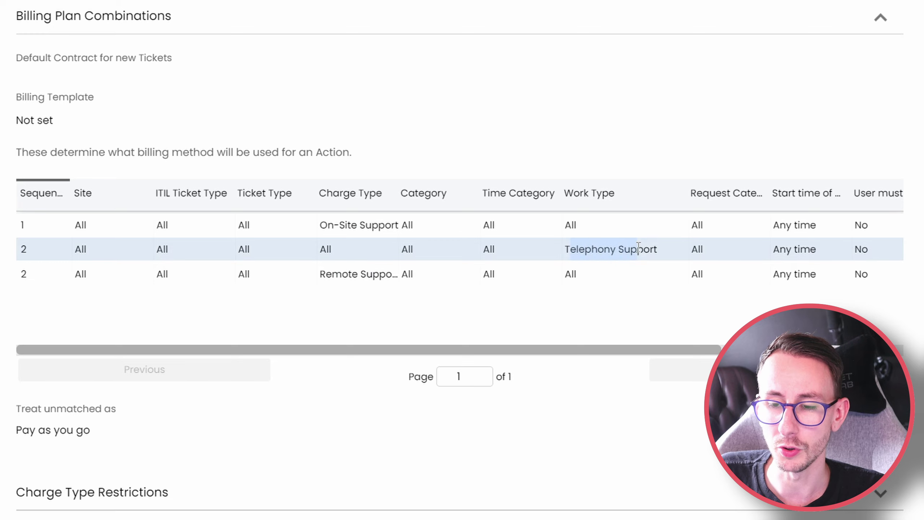
left_click(639, 246)
left_click(442, 233)
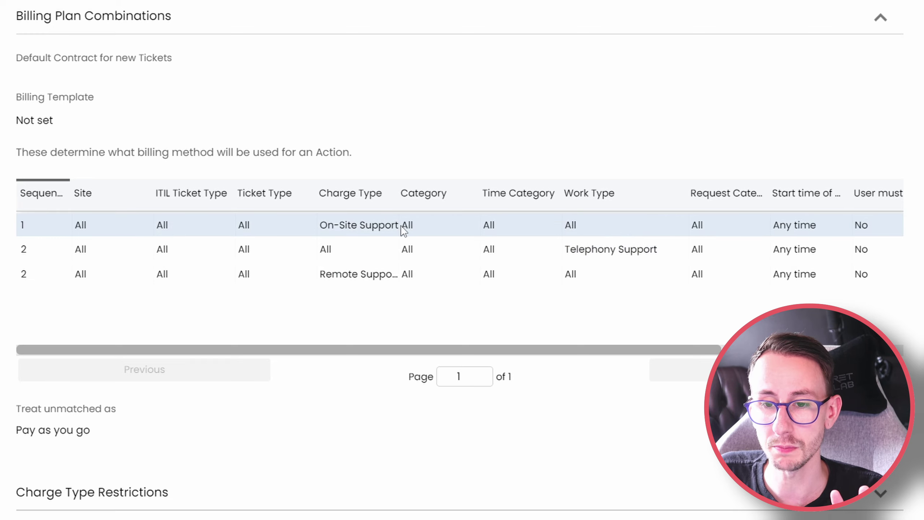
left_click_drag(401, 229, 323, 223)
left_click(321, 218)
left_click(321, 215)
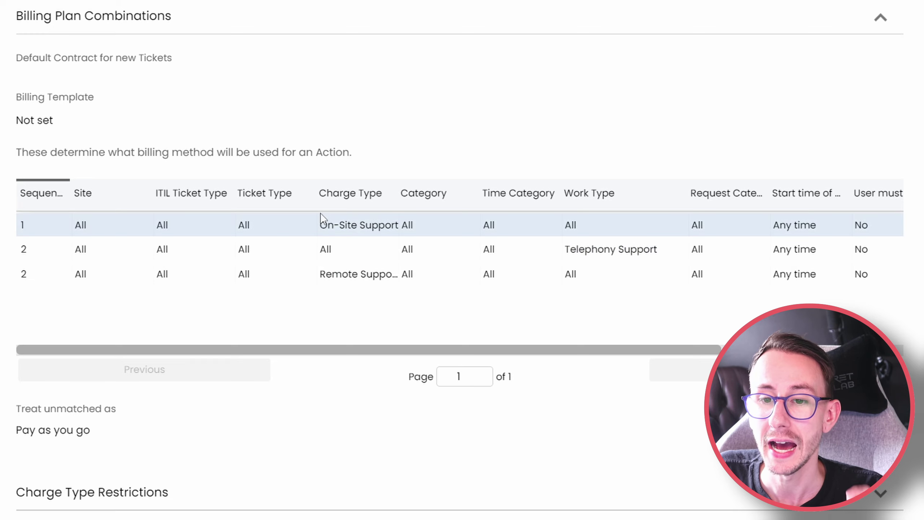
- Compare the Telephony Support and Remote Support billing plan combinations of the customer and widen the Charge Type column
left_click(320, 272)
left_click_drag(324, 249, 662, 262)
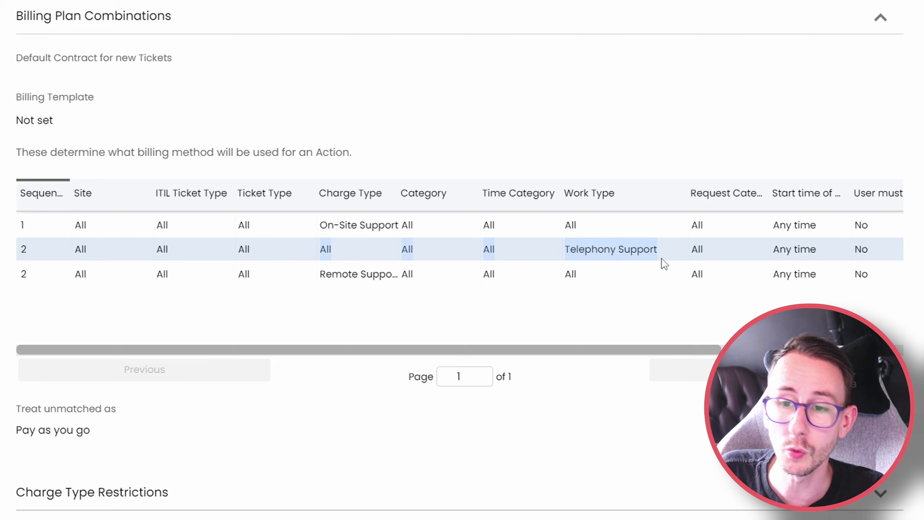
left_click(663, 254)
left_click(471, 268)
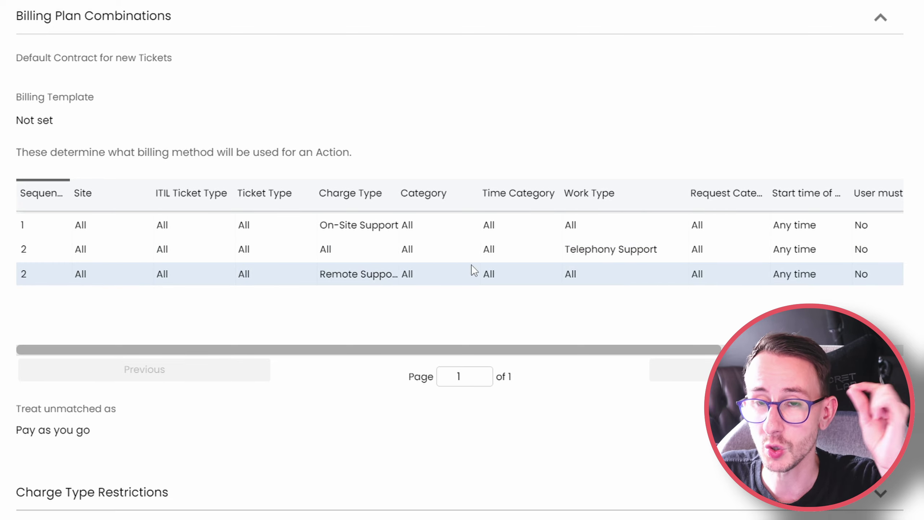
left_click(411, 258)
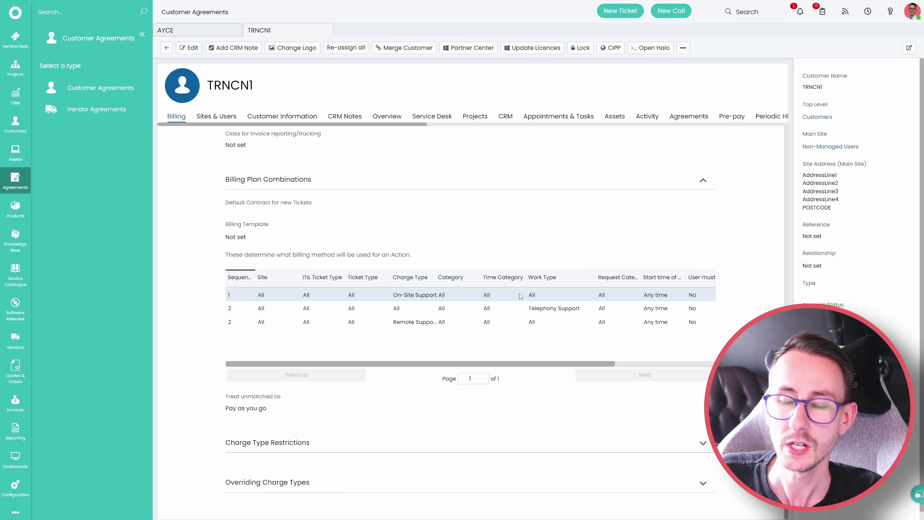
left_click_drag(434, 276, 451, 274)
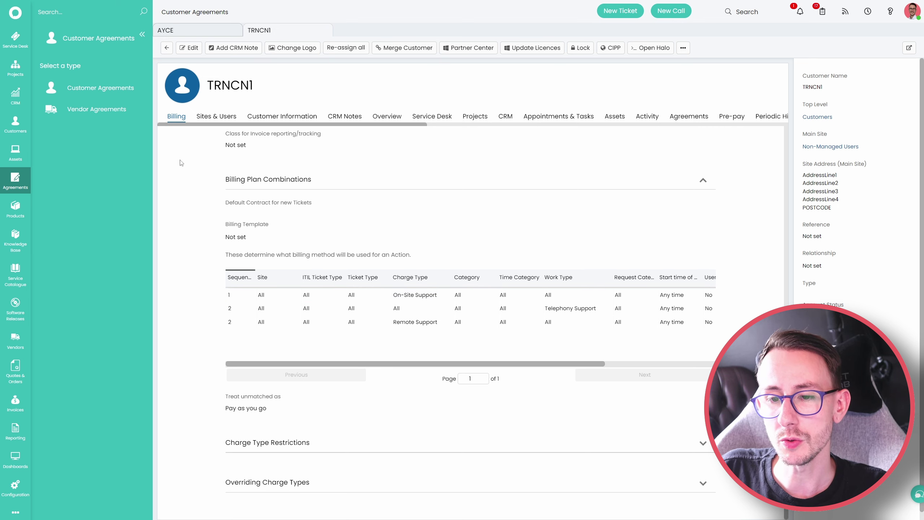
- Open the charge types of the AYCE agreement and examine the sequence of its billing plan combinations
left_click(11, 174)
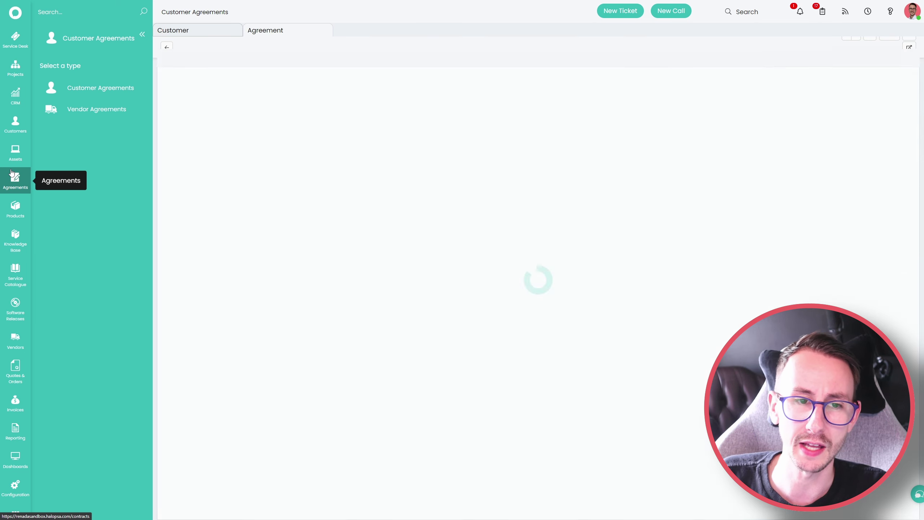
left_click(219, 117)
left_click(221, 116)
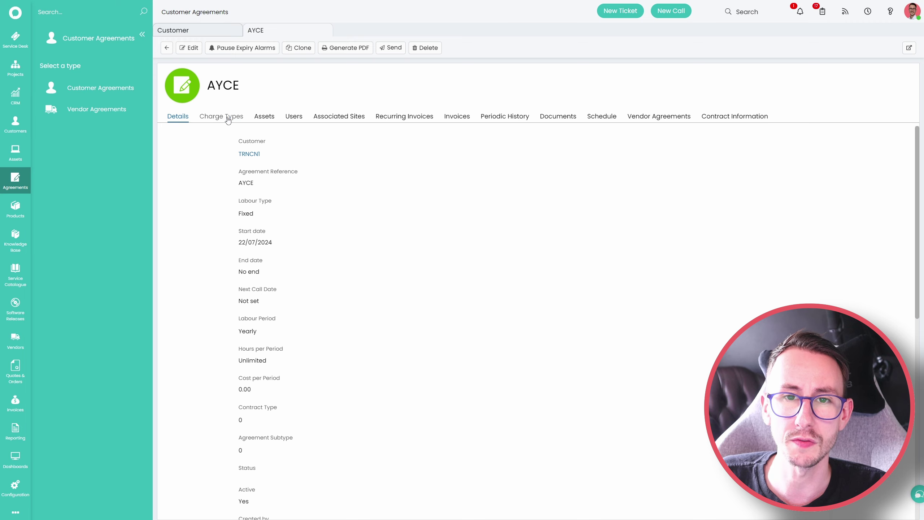
left_click_drag(279, 217, 528, 265)
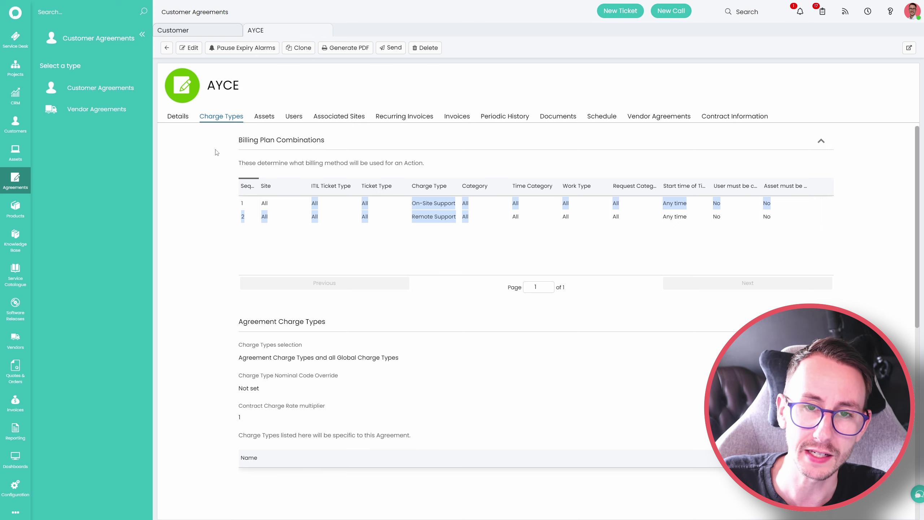
left_click(255, 203)
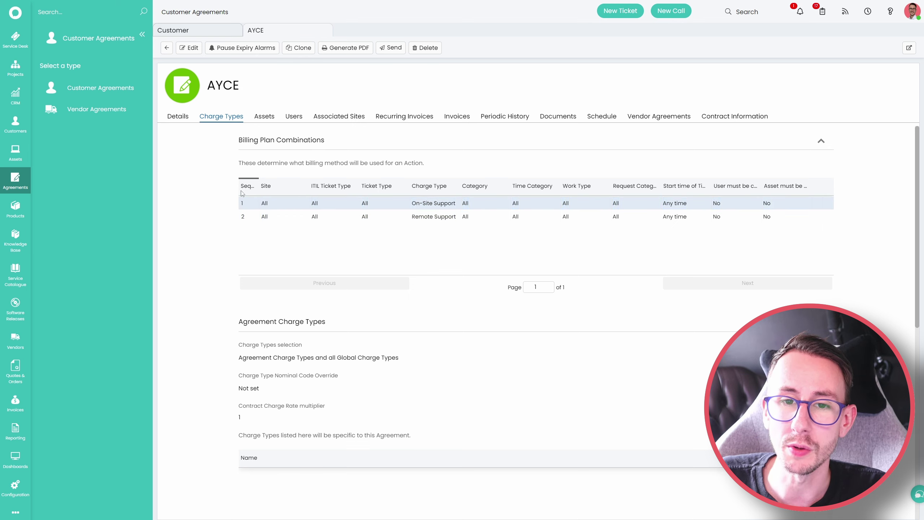
- Return to customer TRNCN1's billing plan combinations and widen the Charge Type column to compare them with the agreement's
left_click(166, 49)
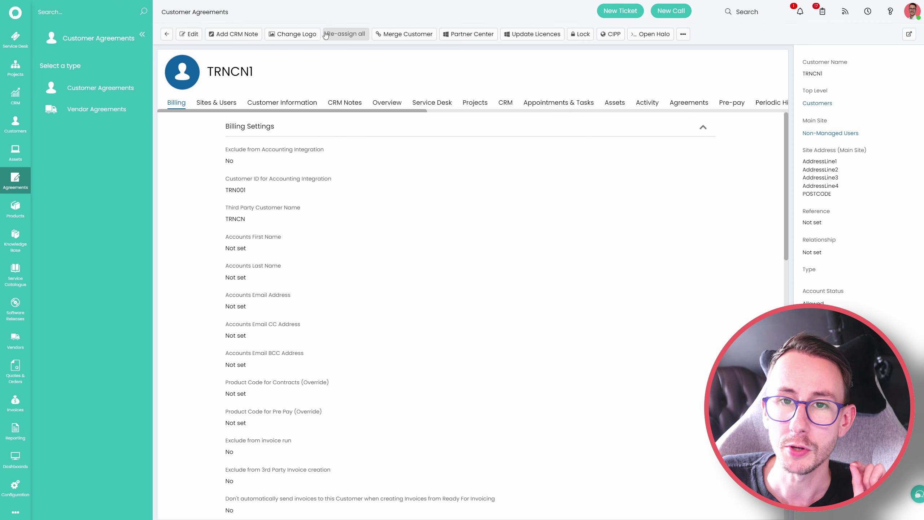
scroll(275, 178, "down", 15)
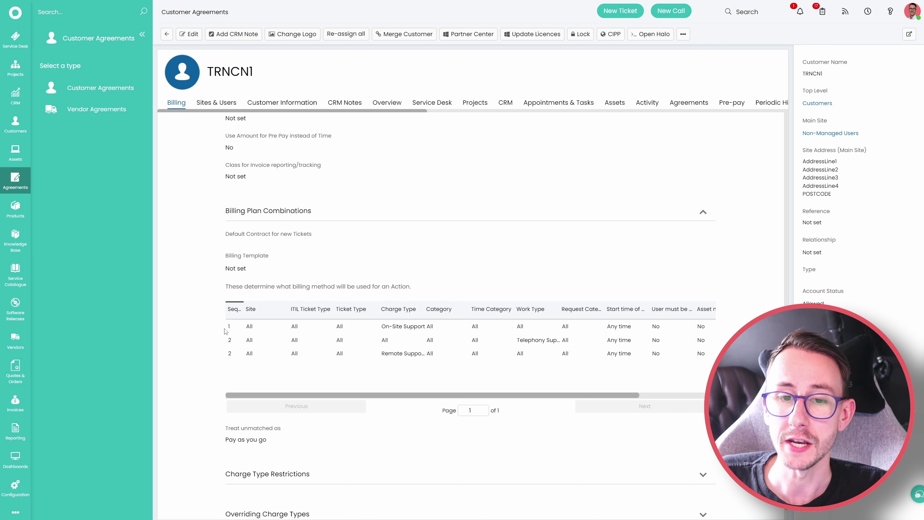
left_click_drag(417, 310, 429, 310)
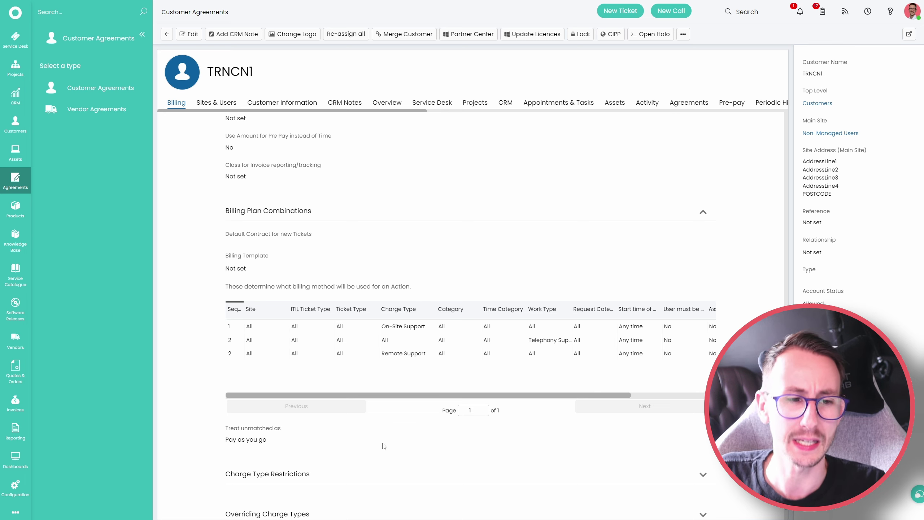
- Open the billing templates in the billing configuration and examine the editable settings of Example Template
left_click(27, 474)
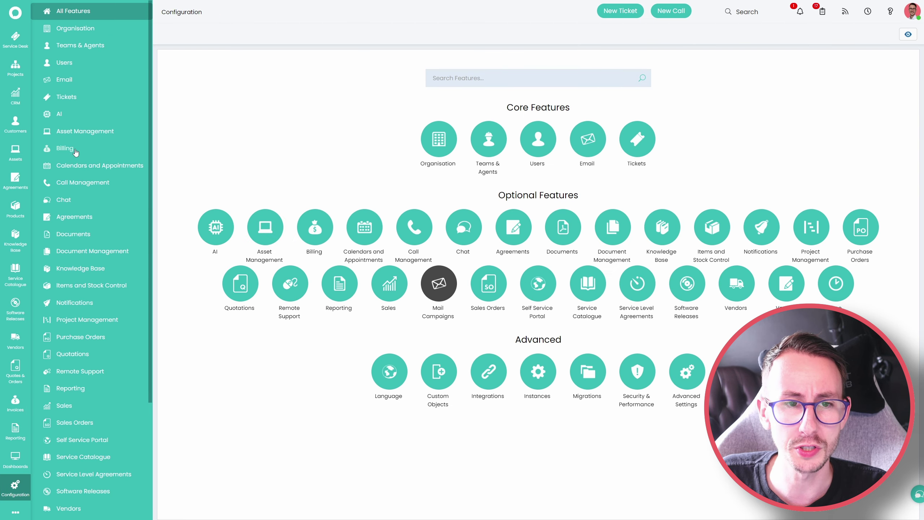
left_click(73, 149)
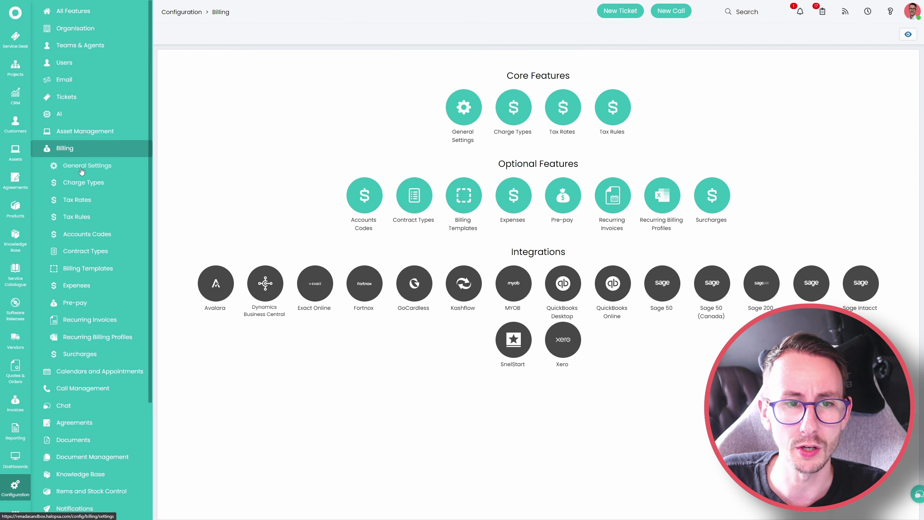
left_click(88, 268)
left_click(76, 155)
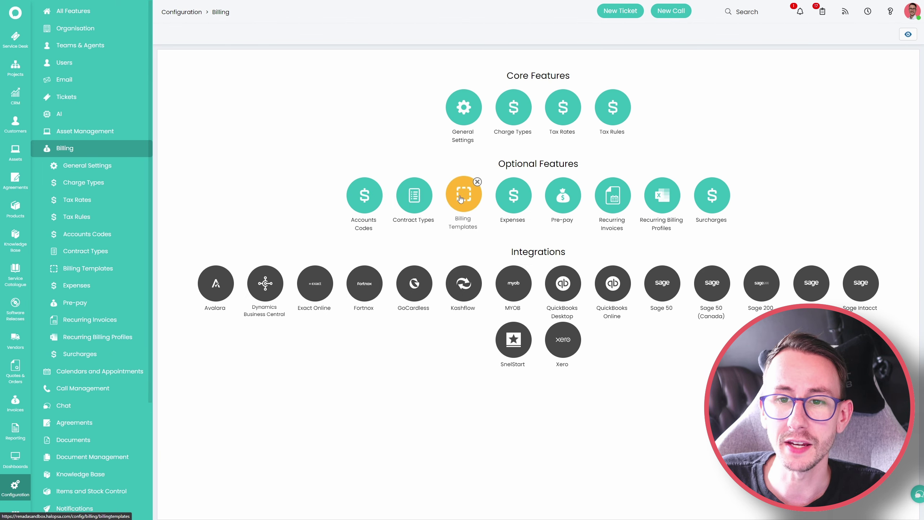
mouse_move(476, 185)
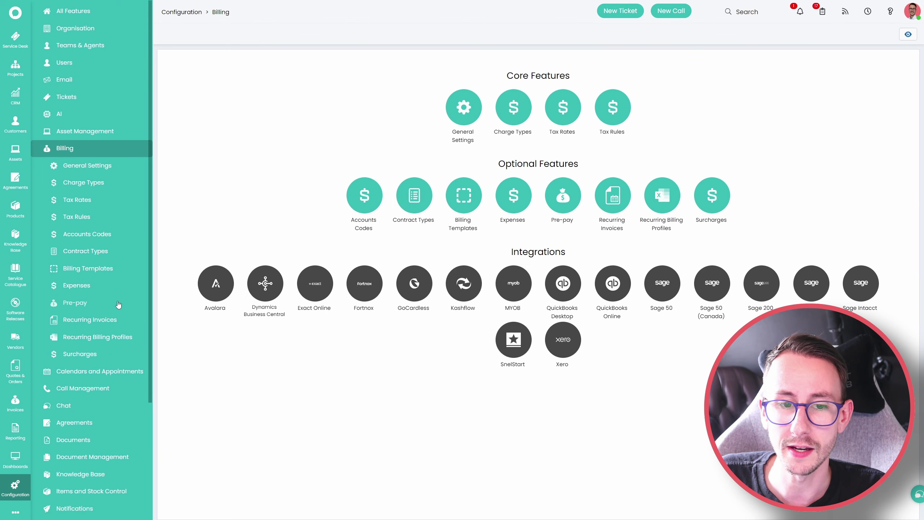
left_click(94, 272)
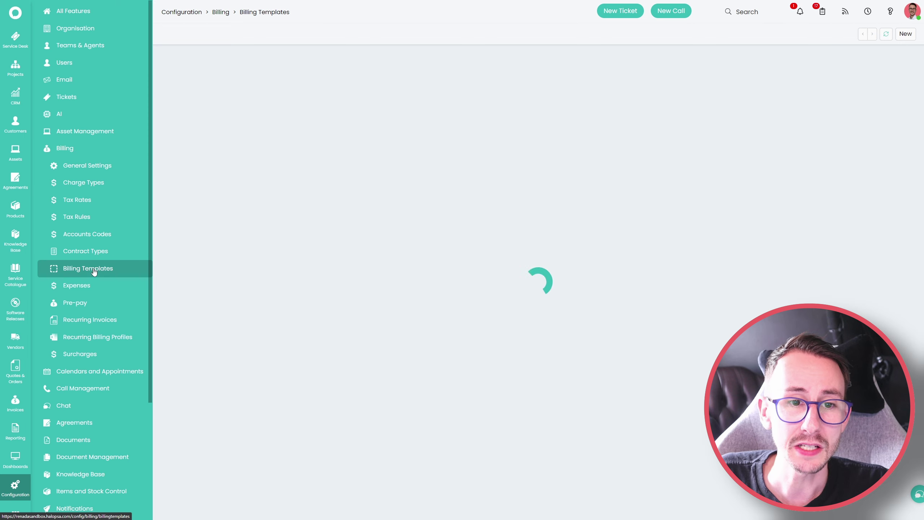
left_click(233, 83)
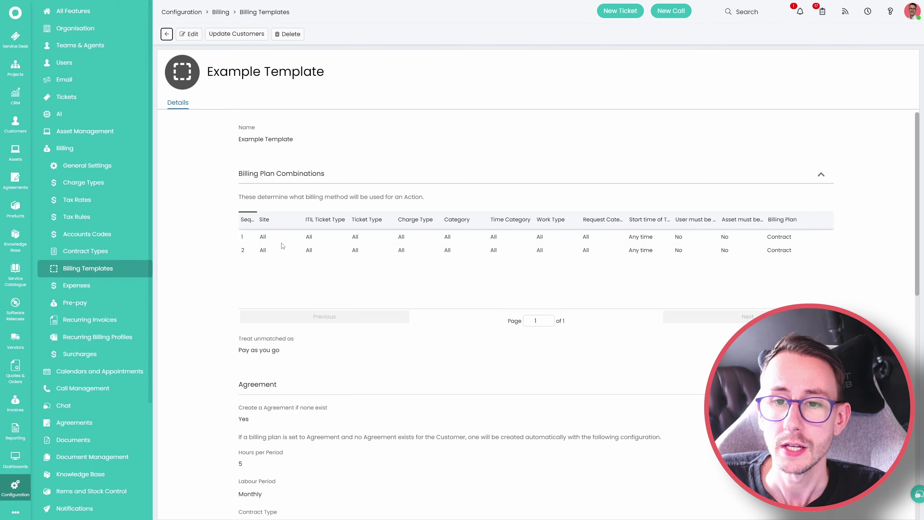
left_click(189, 34)
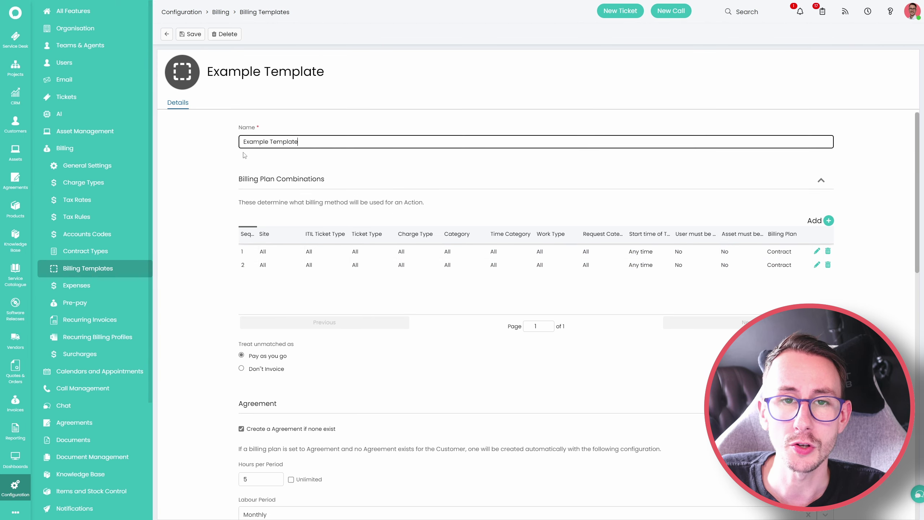
left_click(166, 34)
- Start a billing template named AYCE Customer + VOIP Override with a combination at sequence 1 for work type Telephony Support
left_click(907, 38)
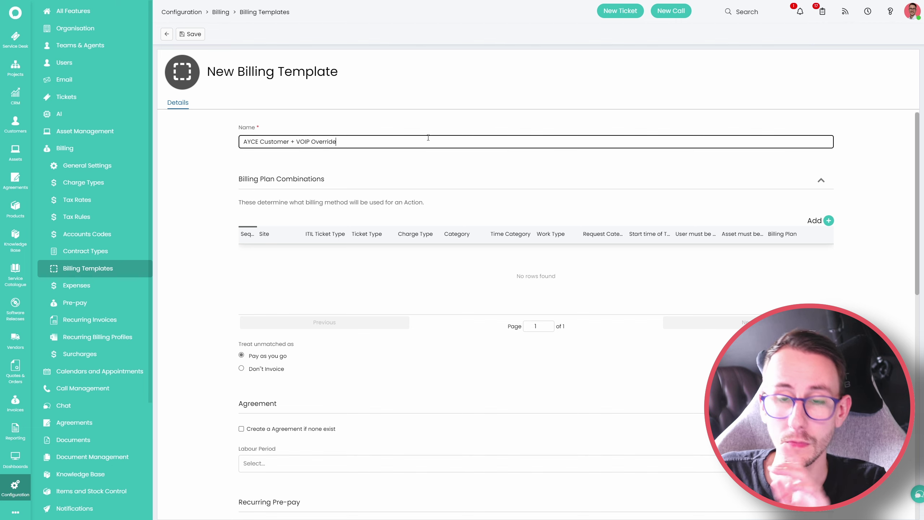
left_click(828, 220)
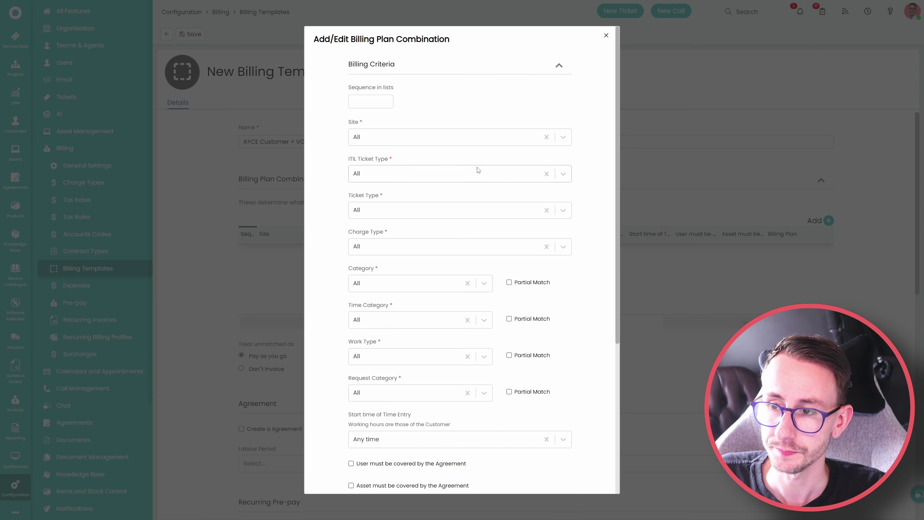
left_click(349, 101)
type("1")
left_click(380, 357)
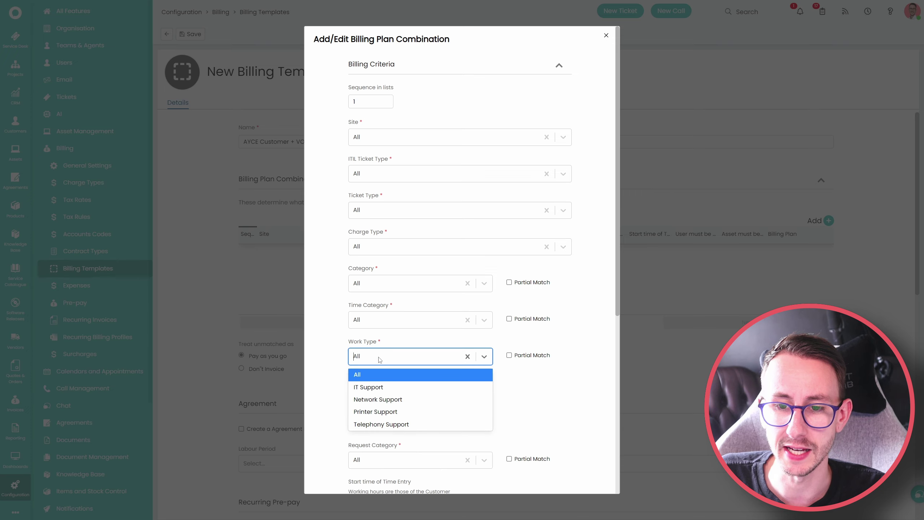
left_click(379, 426)
- Set the combination's billing plan to Contract and check its Contract Type choices
scroll(337, 392, "down", 5)
left_click(367, 401)
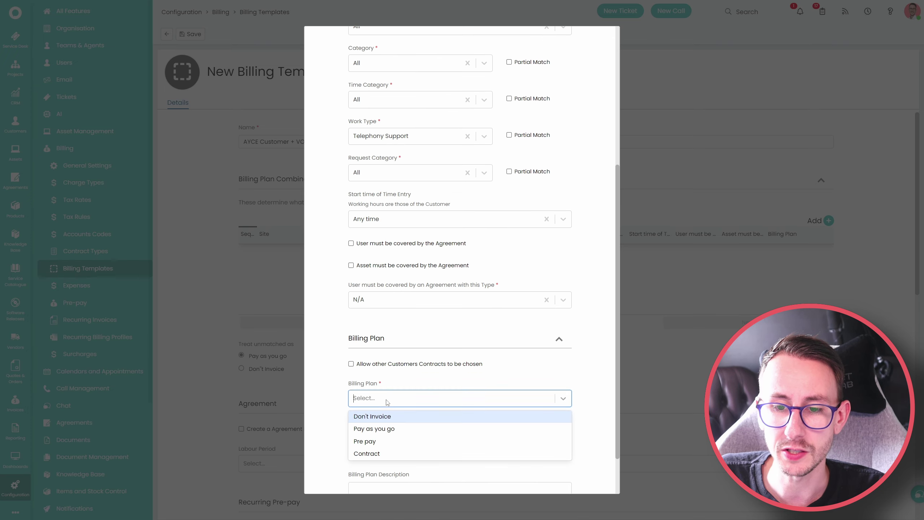
left_click(360, 452)
scroll(335, 403, "down", 3)
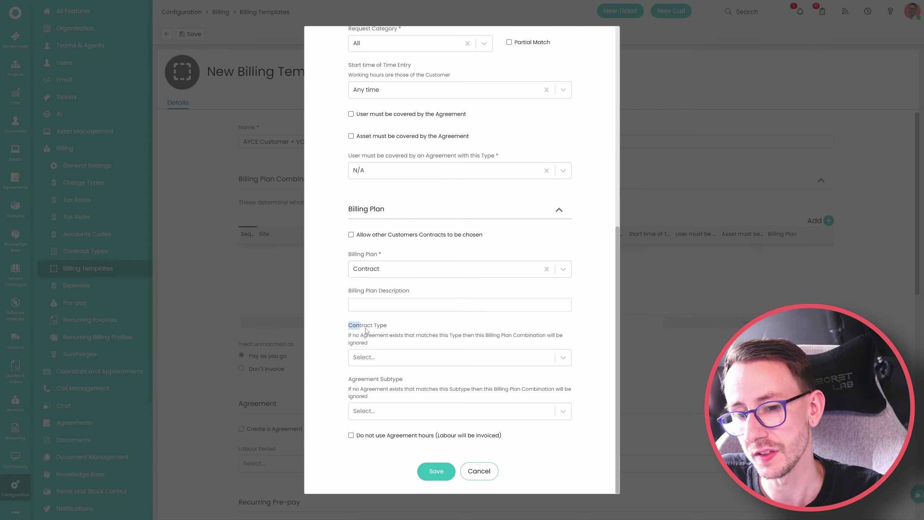
left_click_drag(351, 328, 400, 346)
left_click(398, 362)
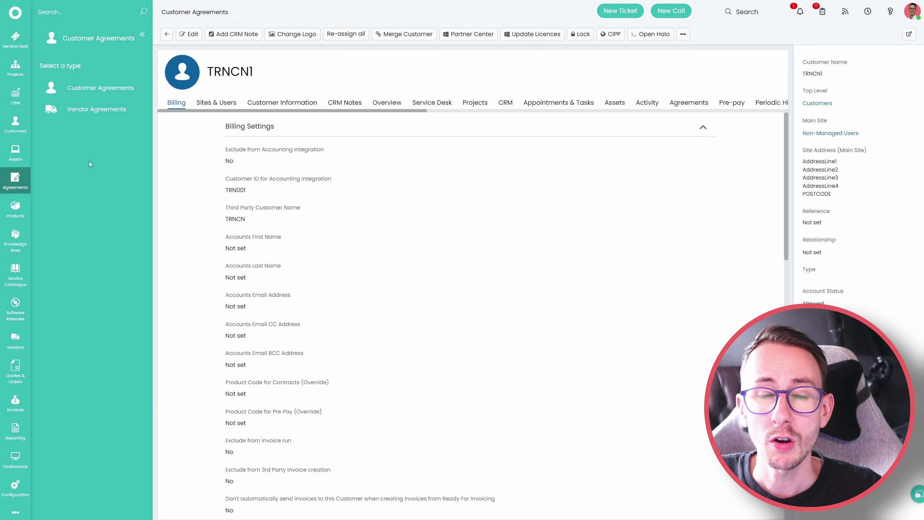
- Open a blank new customer agreement and look at its Contract Type field
left_click(15, 178)
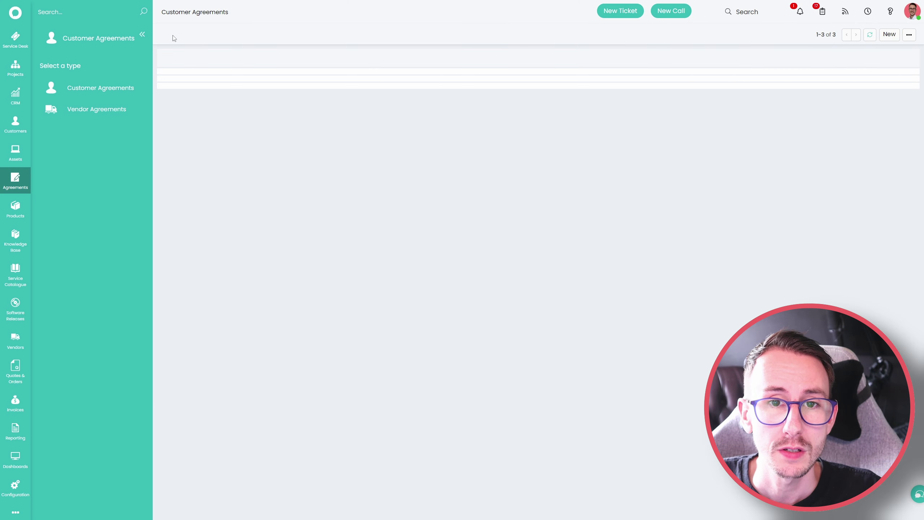
left_click(898, 34)
left_click(232, 308)
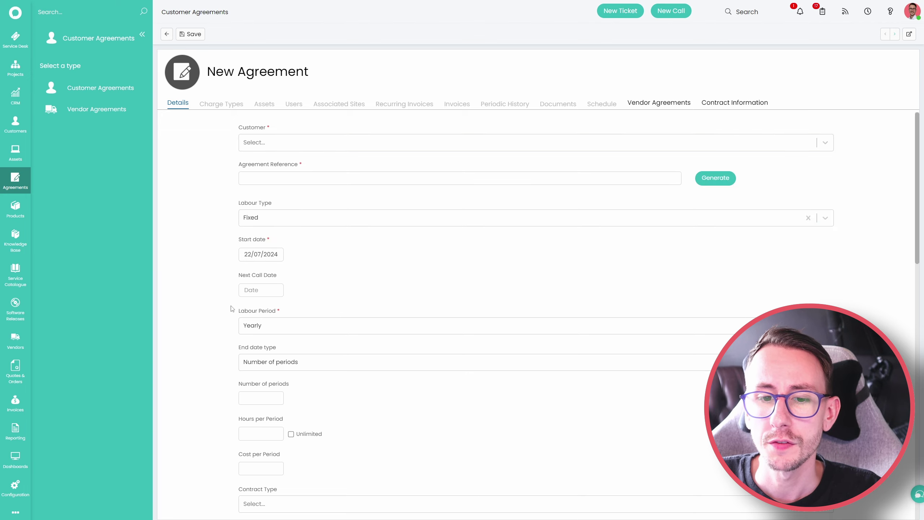
scroll(233, 309, "down", 5)
left_click(276, 328)
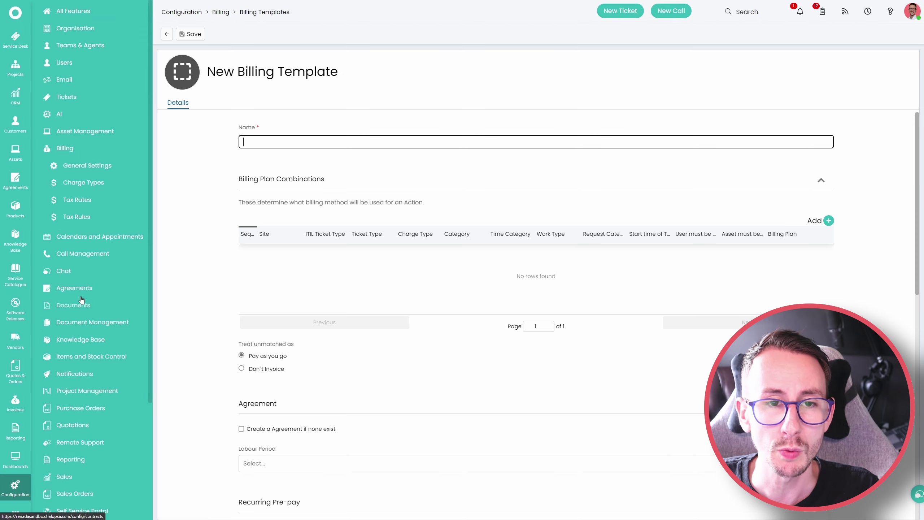
- Open the list of contract types from the agreement configuration settings
left_click(78, 155)
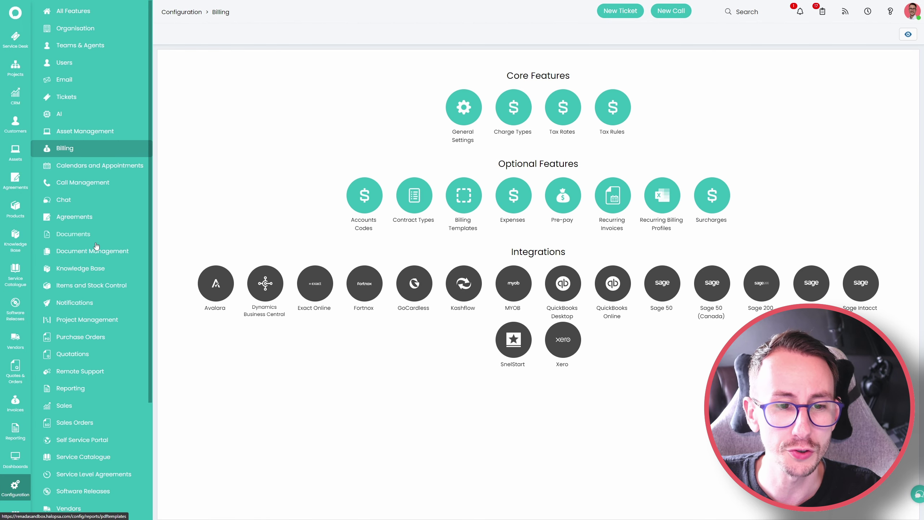
left_click(95, 217)
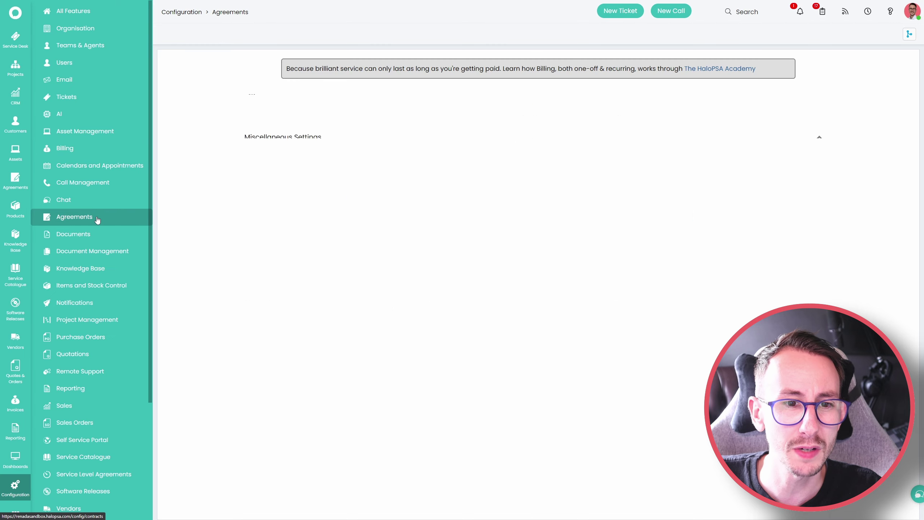
scroll(236, 284, "down", 10)
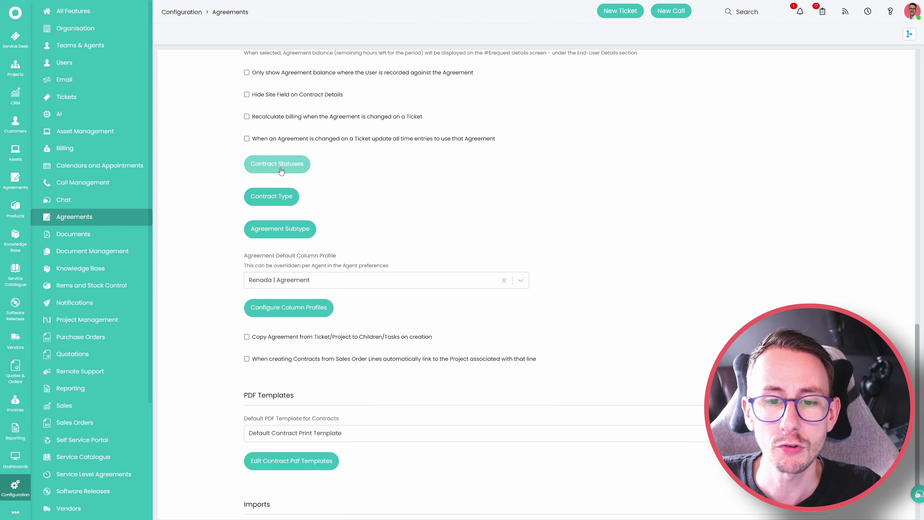
left_click(273, 197)
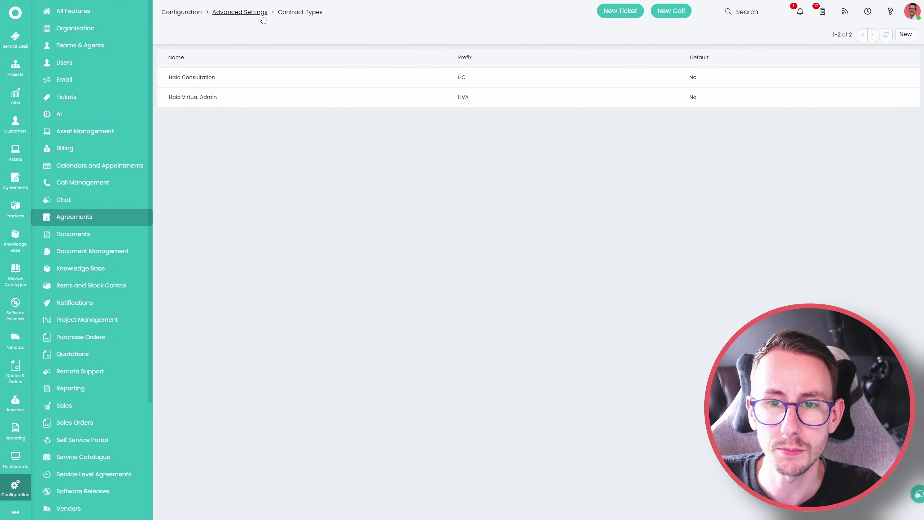
- Rename the Halo Consultation contract type as AYCE IT SUPPORT, clear its prefix, save it and return to the list
left_click(291, 77)
left_click_drag(298, 133, 215, 129)
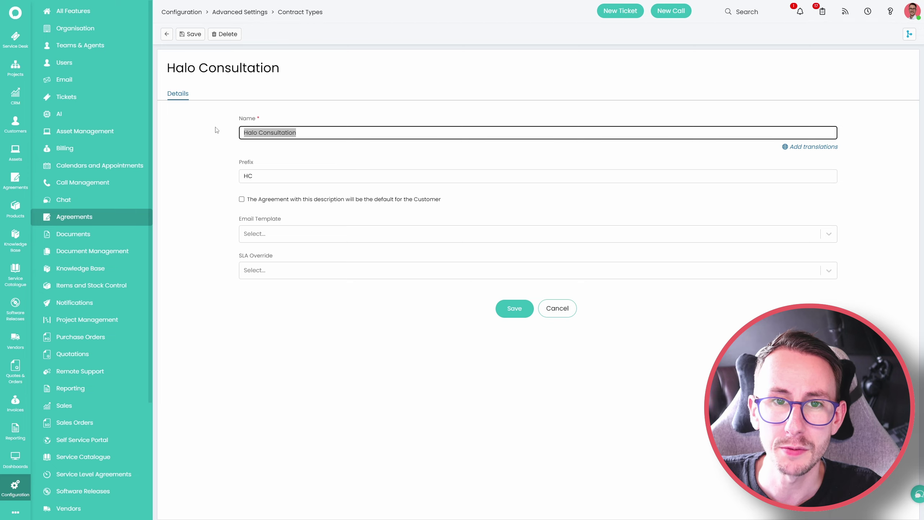
type("AYCE IT SUPPORT")
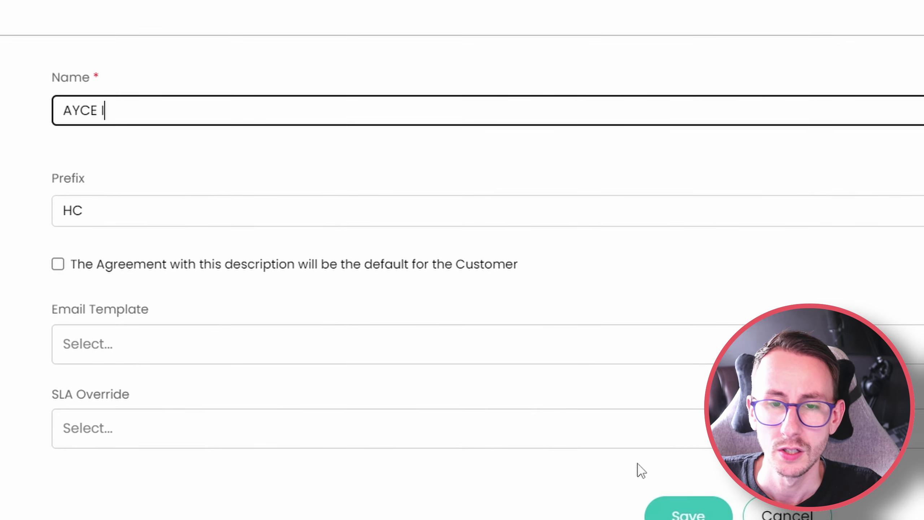
left_click(154, 221)
key("BackSpace")
key("BackSpace")
left_click(687, 513)
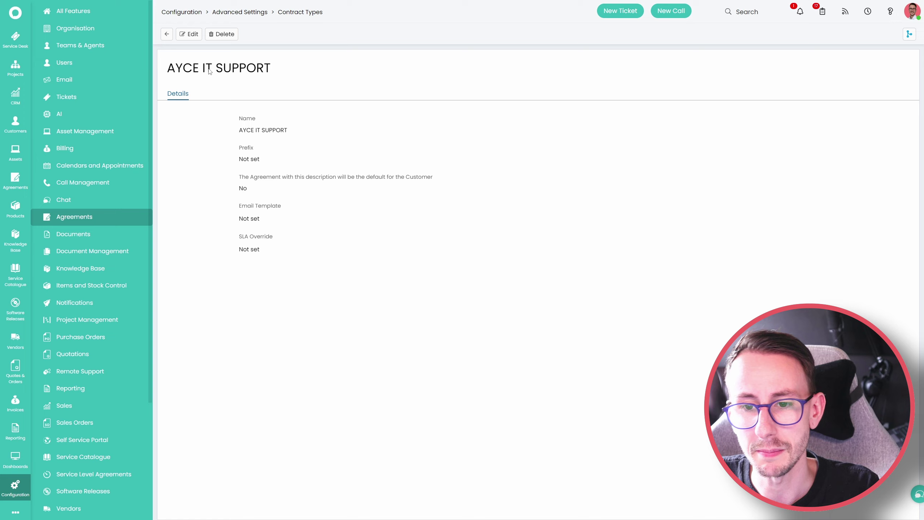
left_click(167, 34)
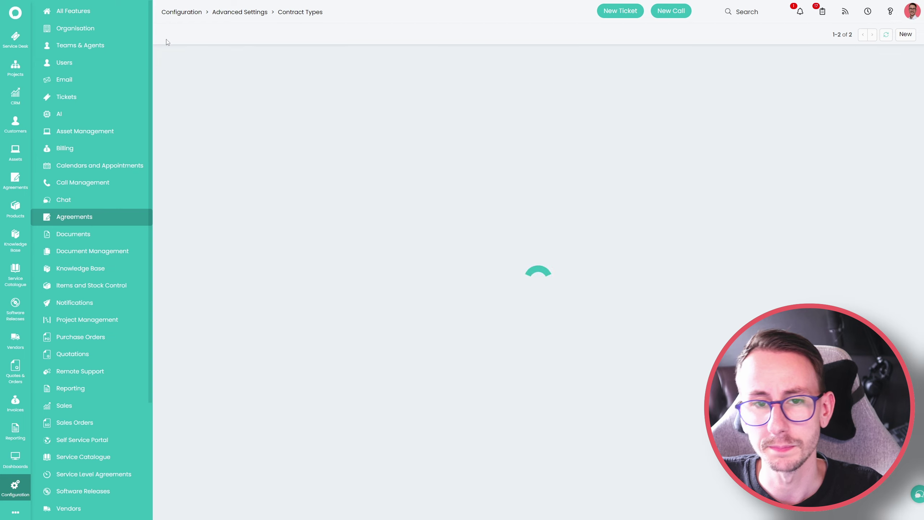
- Rename the Halo Virtual Admin contract type as TELEPHONY, save it and return to the list of contract types
left_click(211, 96)
type("TE")
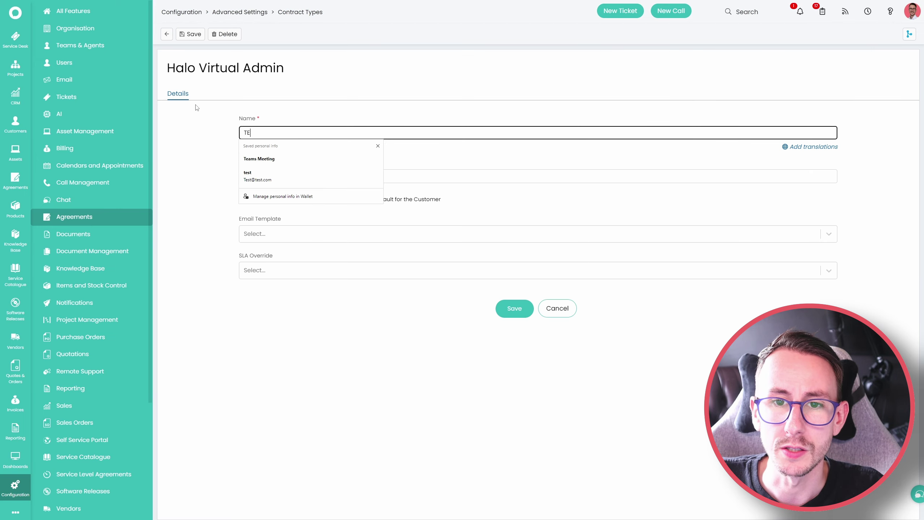
type("LEPHONY")
key("Return")
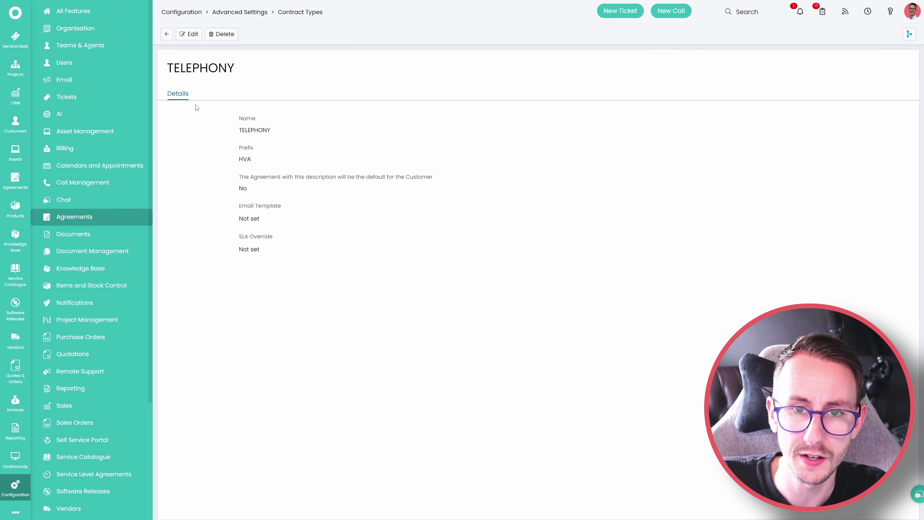
left_click(165, 37)
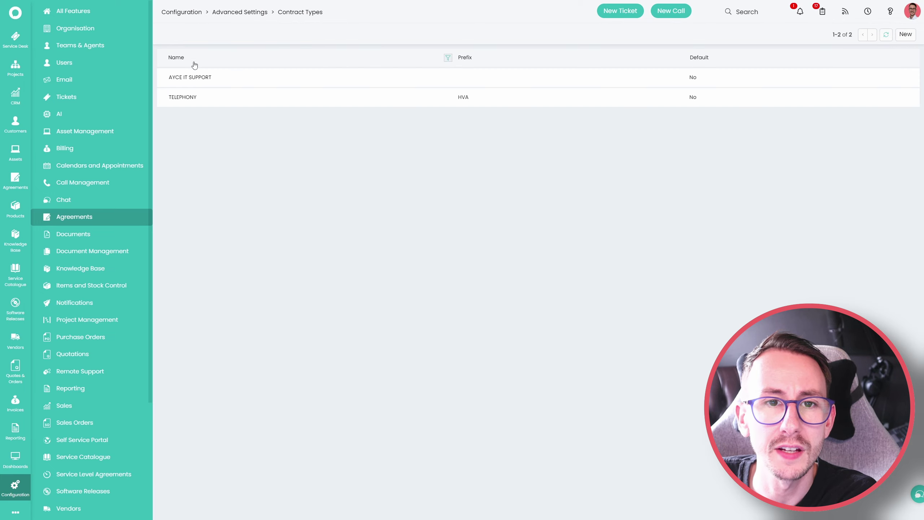
- Clear the prefix of the TELEPHONY contract type and save it
left_click(284, 103)
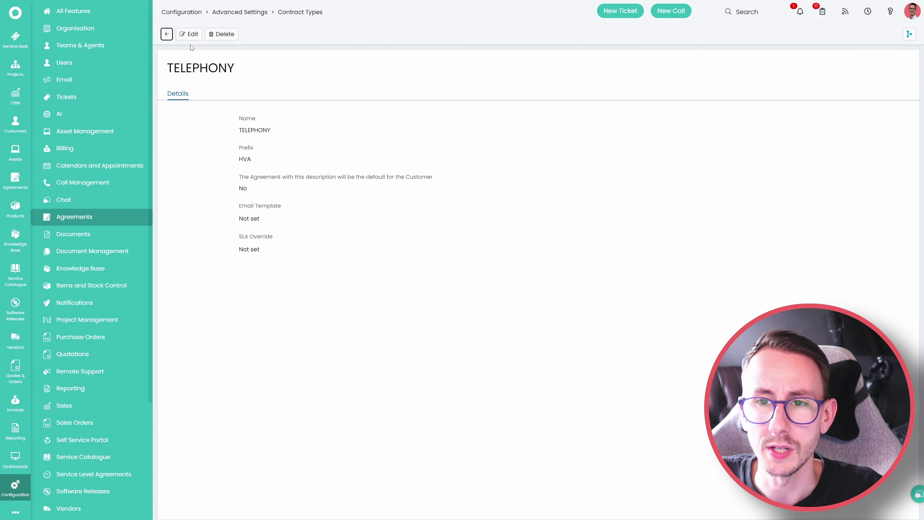
left_click(188, 34)
key("Tab")
left_click(191, 34)
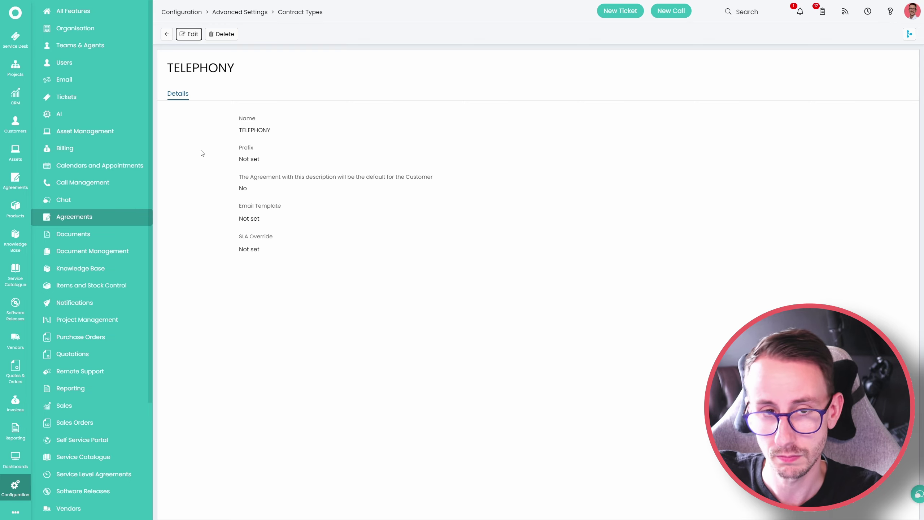
- Start a new billing template in the billing configuration and name it Youtube Billing Template
left_click(91, 149)
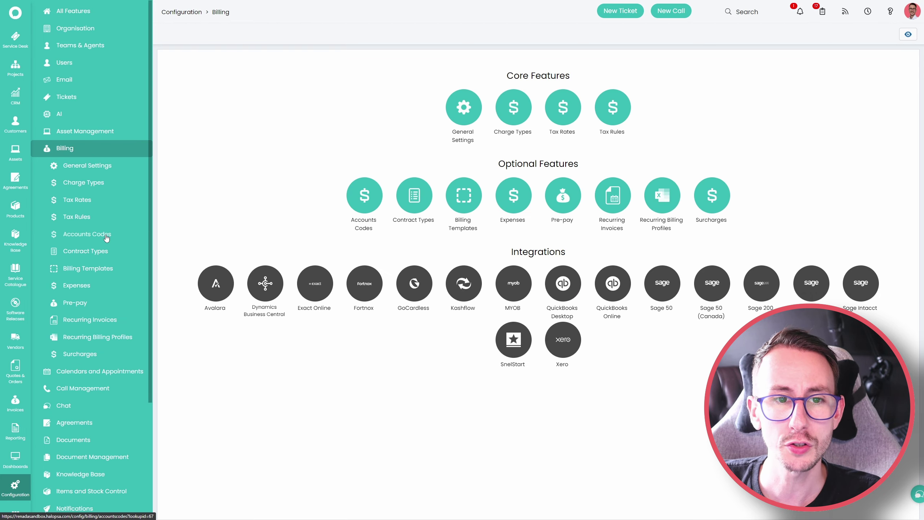
left_click(106, 269)
left_click(906, 34)
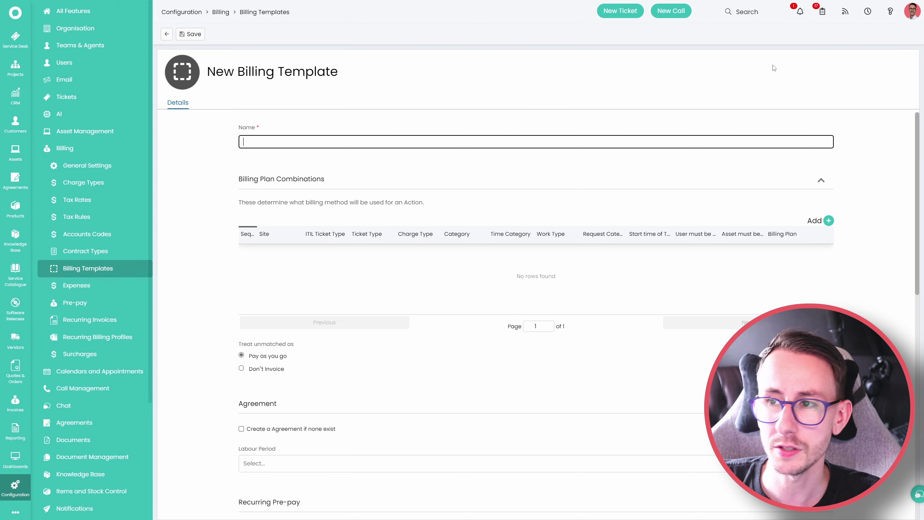
type("Youtube Billing Template")
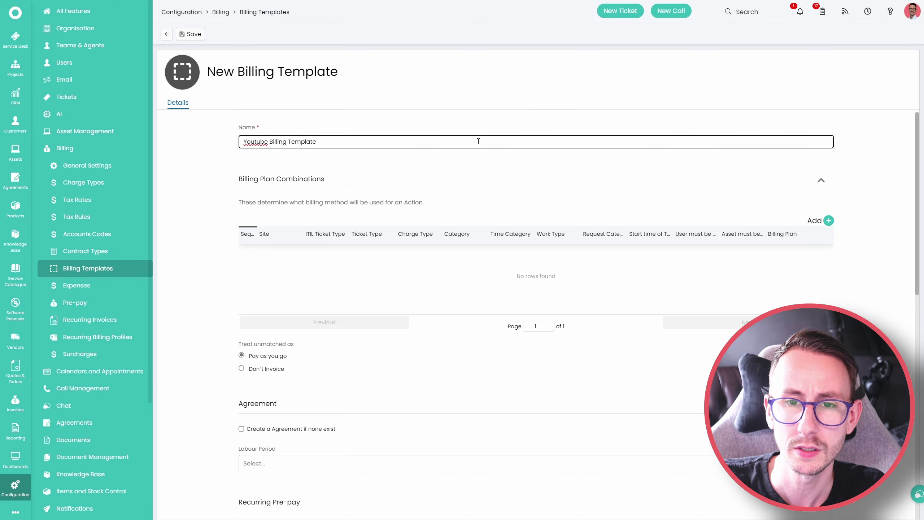
- Start a billing plan combination with sequence 1 and set its work type to Telephony Support
left_click(829, 221)
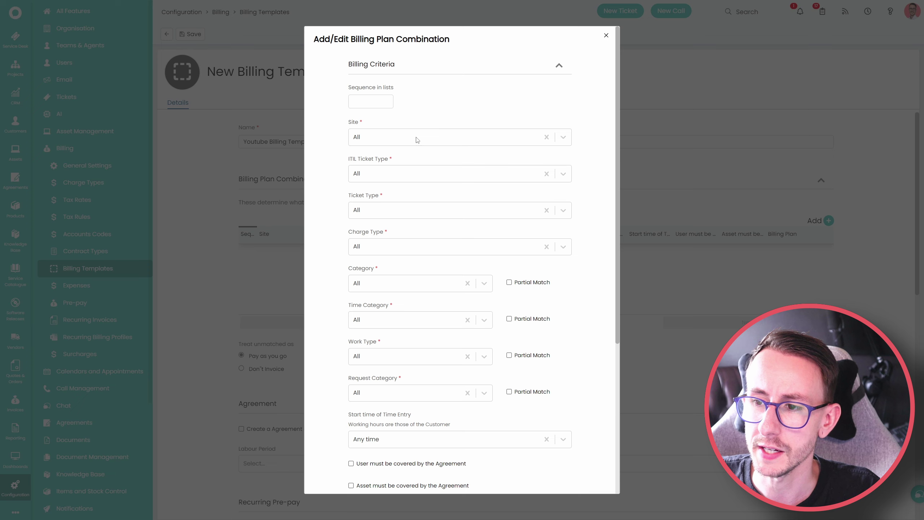
left_click(366, 102)
type("1")
left_click(352, 241)
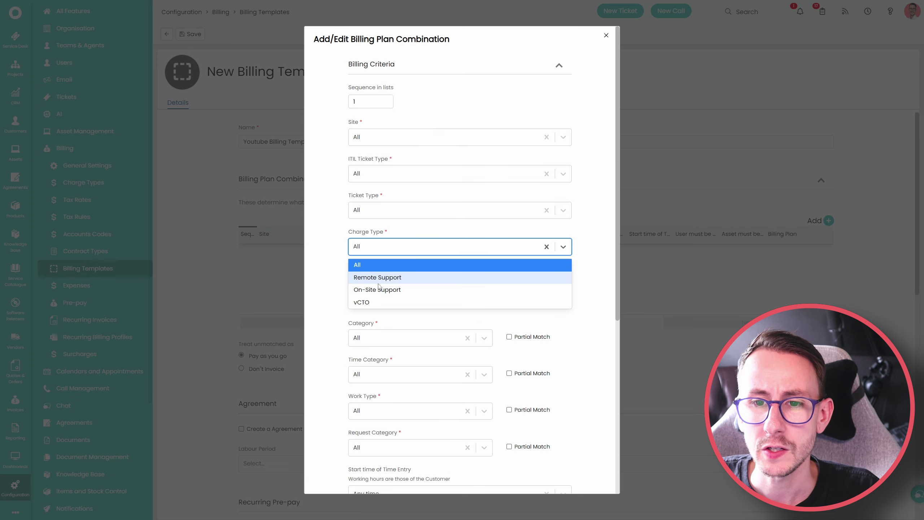
left_click(371, 261)
left_click(374, 284)
left_click(374, 300)
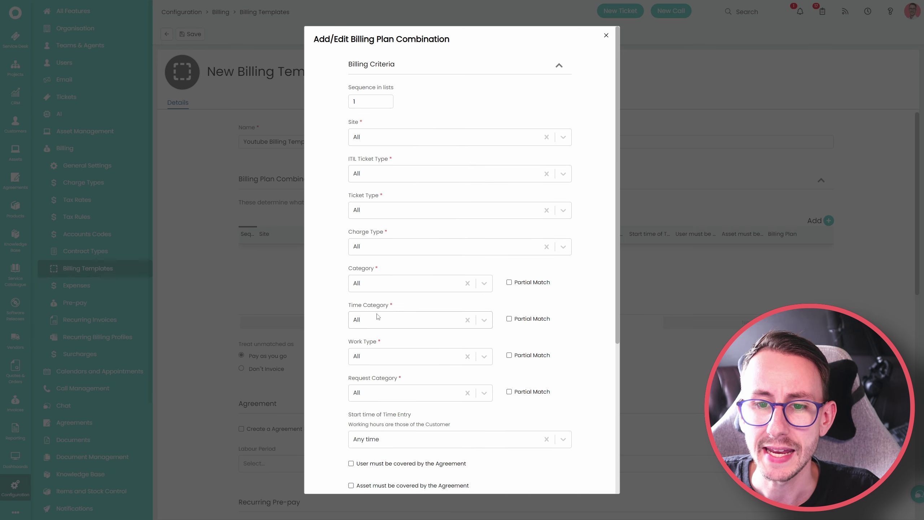
left_click(371, 356)
left_click(383, 423)
- Set the combination's billing plan to Contract with contract type TELEPHONY and save the combination
scroll(384, 423, "down", 6)
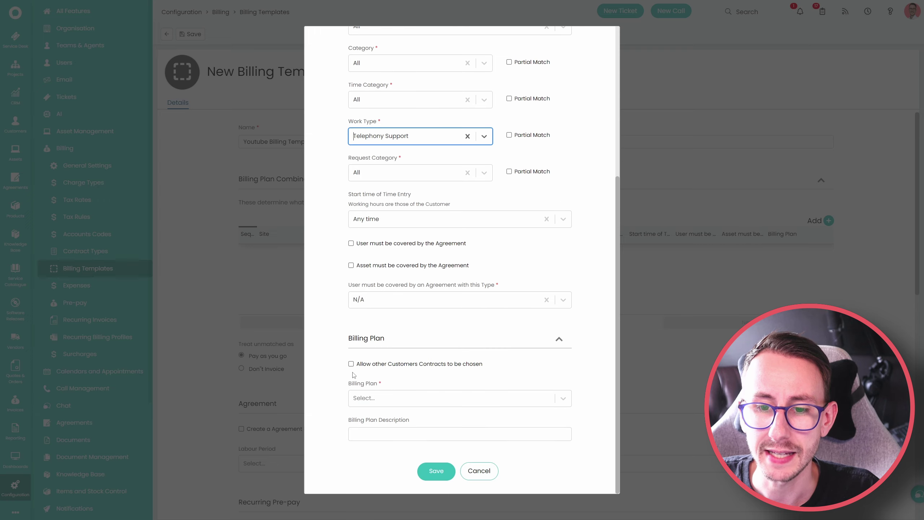
left_click(384, 400)
left_click(367, 453)
scroll(367, 453, "down", 4)
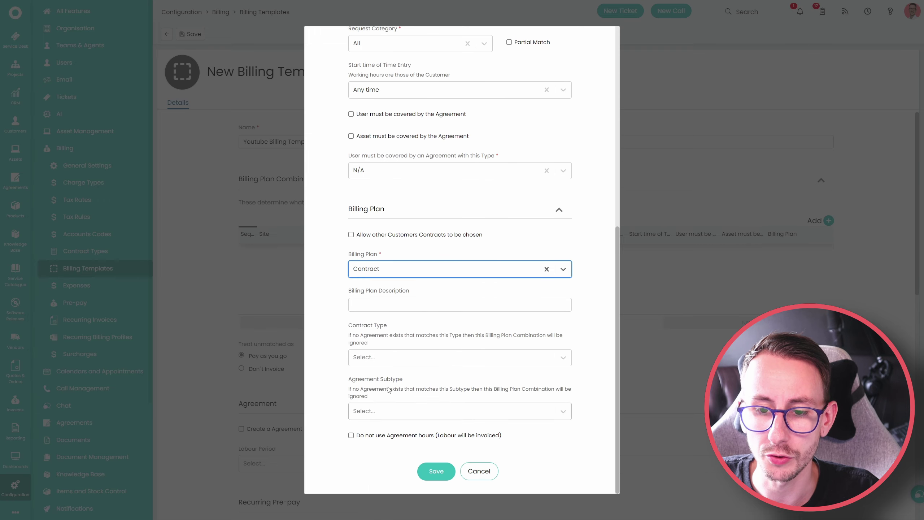
left_click(401, 357)
left_click(374, 386)
left_click(429, 471)
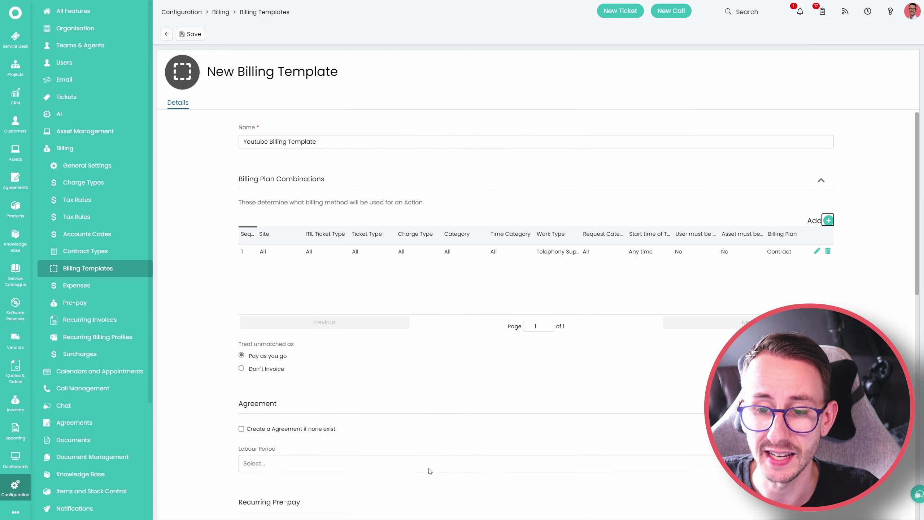
- Add a combination with sequence 2 for charge type Remote Support, using billing plan Contract and contract type AYCE IT SUPPORT
left_click(829, 221)
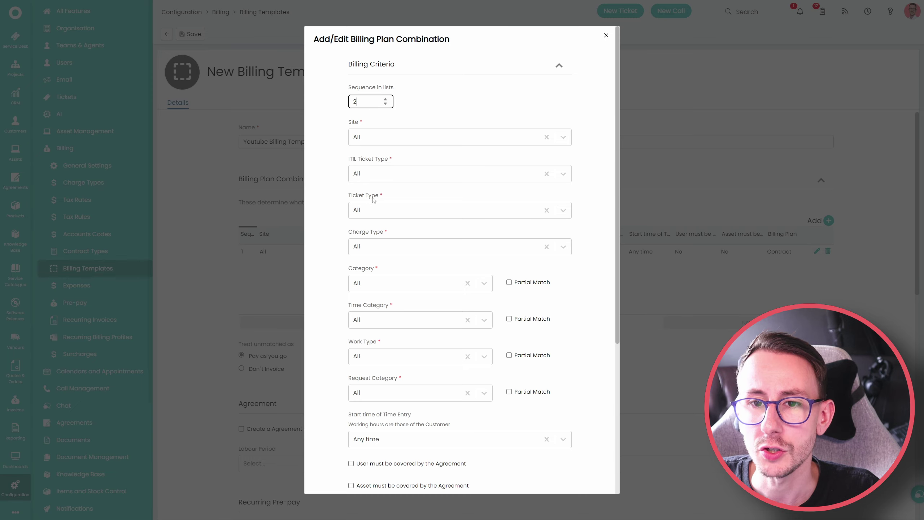
left_click(368, 245)
left_click(367, 279)
scroll(352, 290, "down", 5)
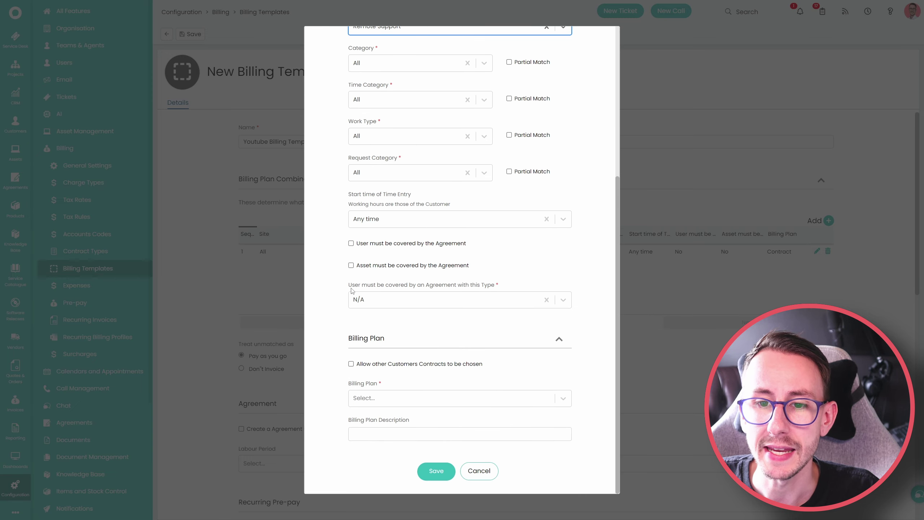
left_click(410, 400)
left_click(400, 456)
scroll(400, 434, "down", 2)
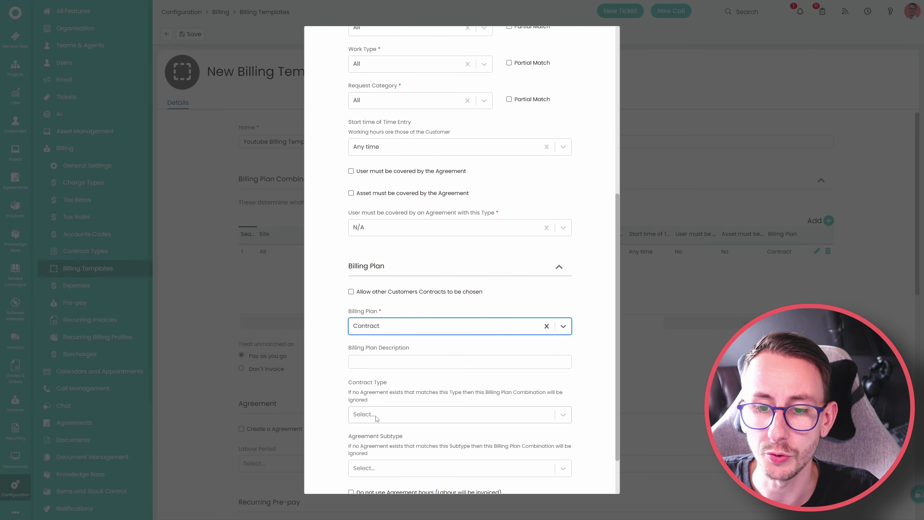
left_click(377, 416)
left_click(381, 433)
scroll(380, 433, "down", 2)
left_click(435, 472)
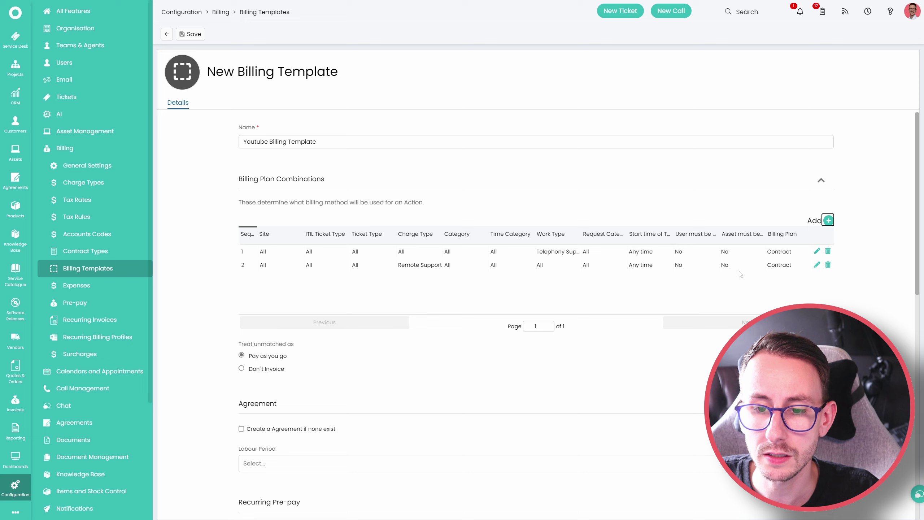
- Add a sequence 3 combination for On-Site Support with billing plan Contract and contract type AYCE IT SUPPORT, and save the template
left_click(828, 220)
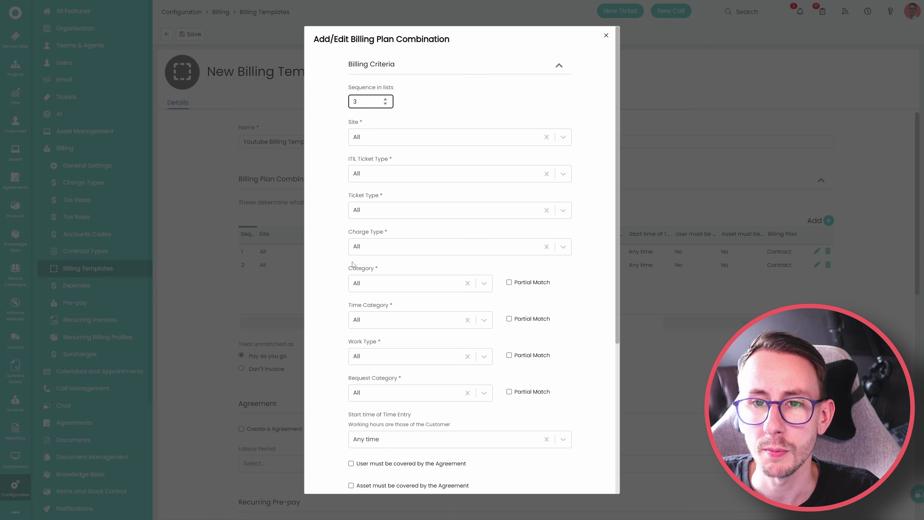
left_click(380, 251)
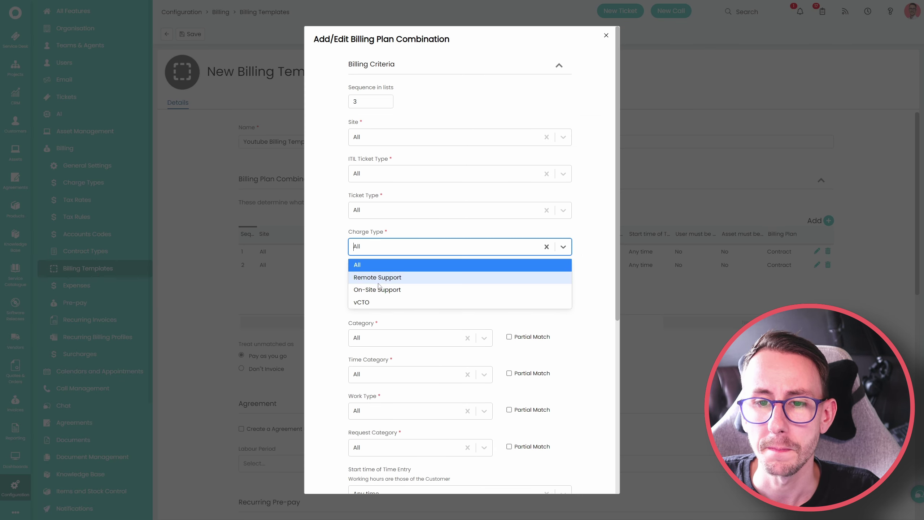
left_click(380, 289)
scroll(380, 291, "down", 5)
left_click(380, 401)
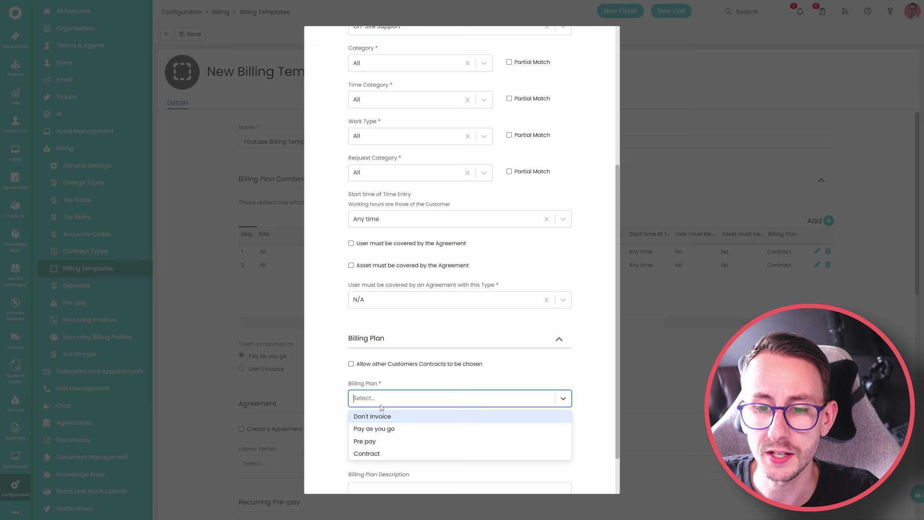
left_click(391, 453)
scroll(389, 415, "down", 3)
left_click(389, 358)
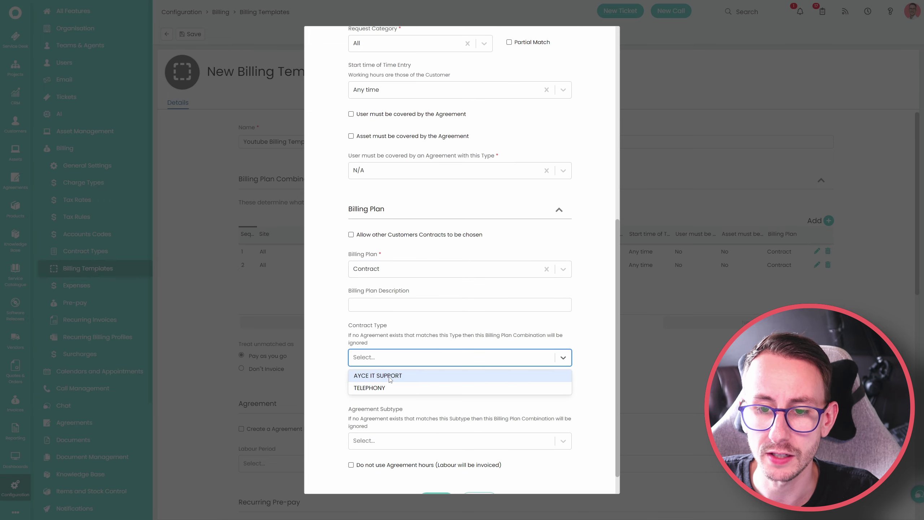
left_click(388, 376)
left_click(433, 473)
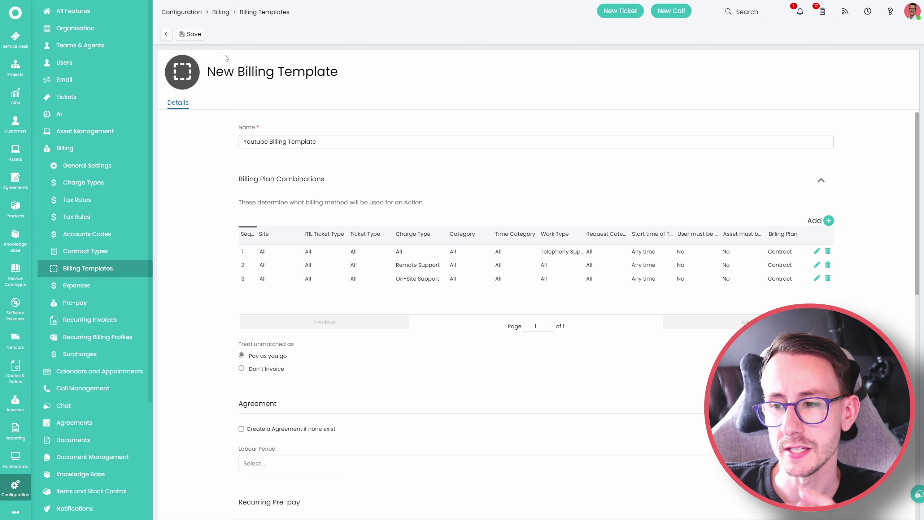
left_click(190, 34)
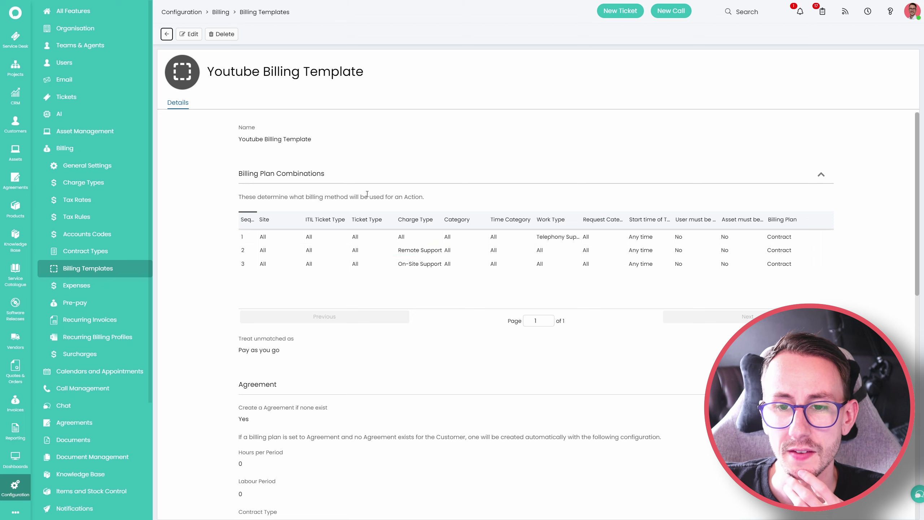
- Edit the template and add a sequence 1 combination for ITIL ticket type Projects with billing plan Don't Invoice
left_click(189, 34)
left_click(815, 220)
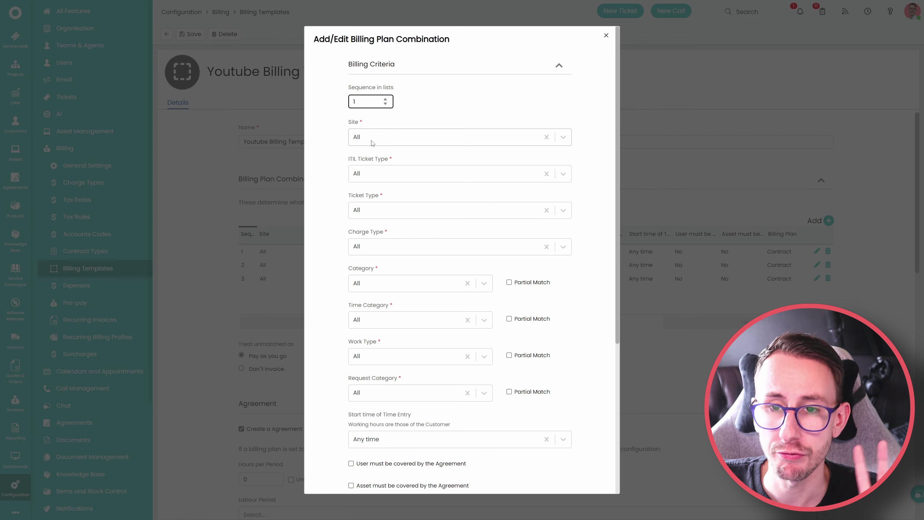
left_click(379, 210)
left_click(381, 175)
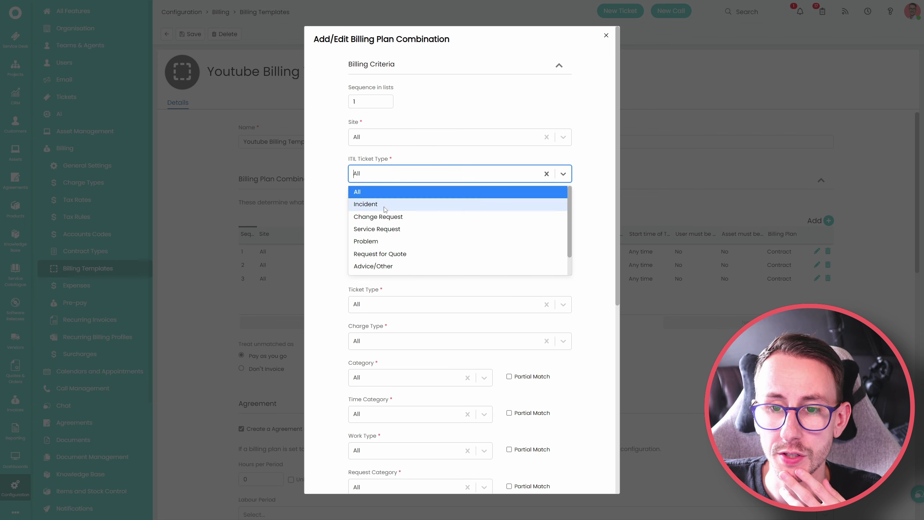
scroll(388, 257, "down", 1)
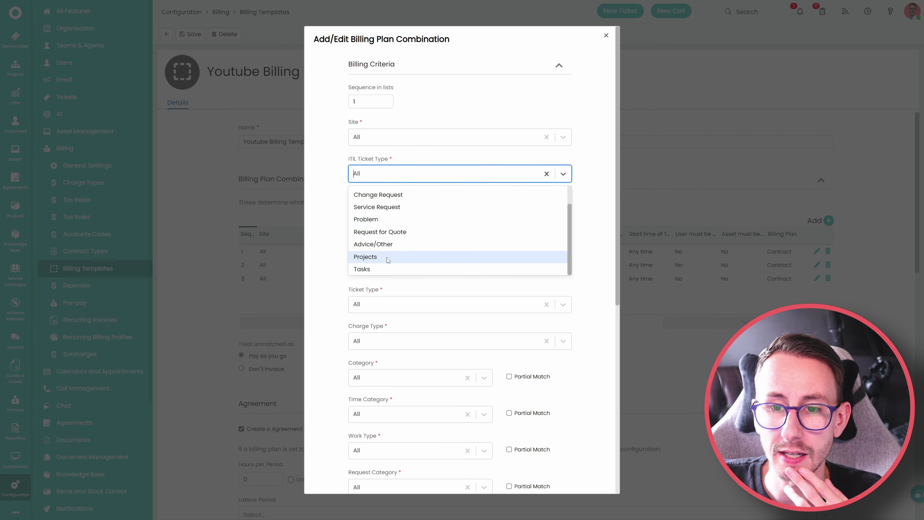
left_click(388, 259)
scroll(335, 240, "down", 6)
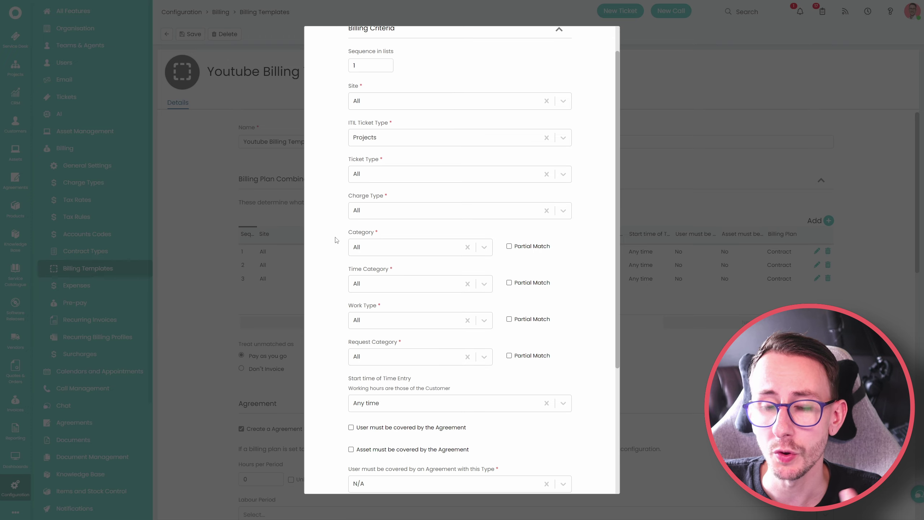
left_click(429, 398)
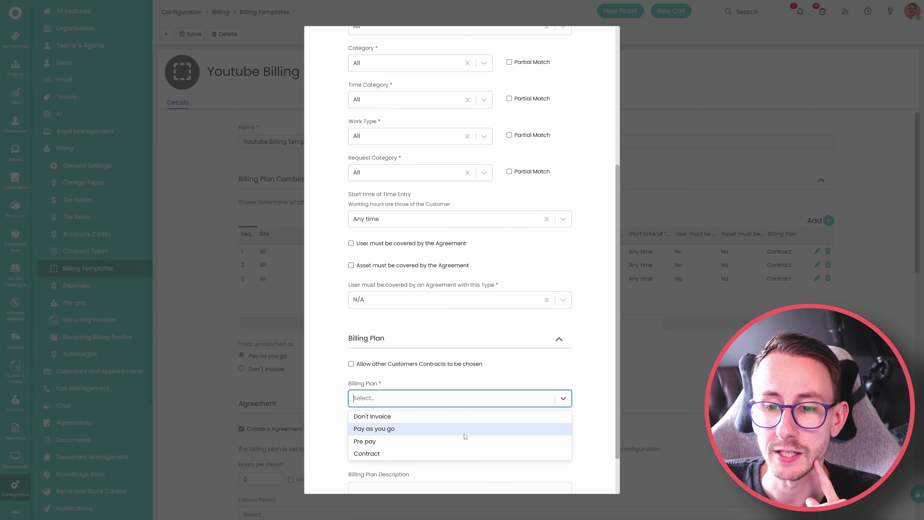
left_click(418, 418)
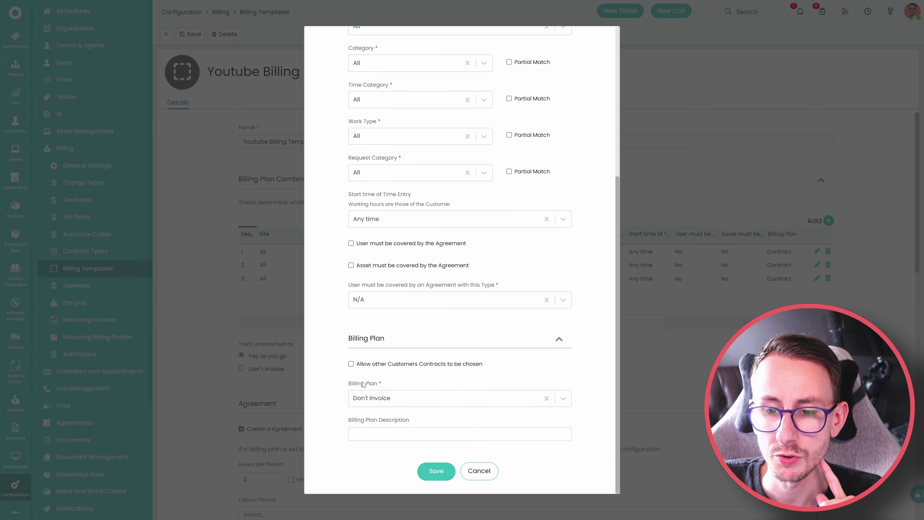
left_click(435, 472)
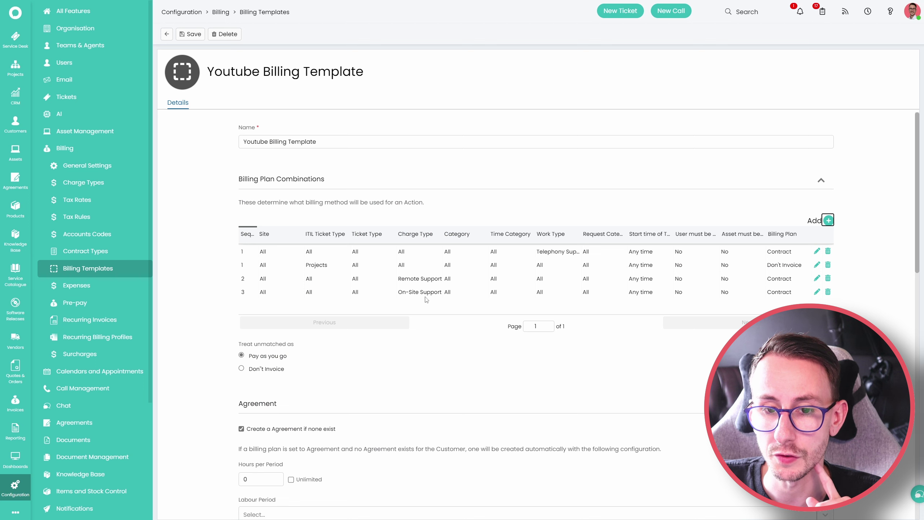
- Set the sequence of the Telephony Support combination to 10 and save the combination
left_click_drag(441, 240, 450, 239)
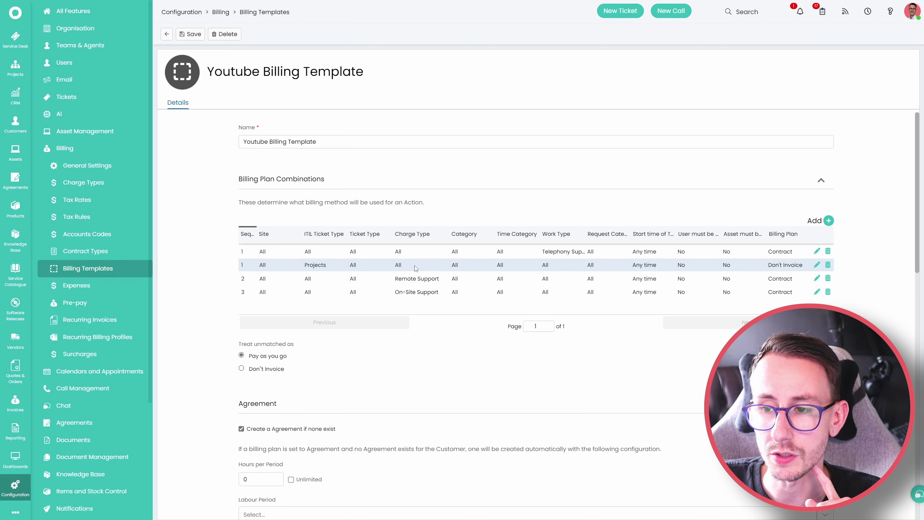
left_click(817, 251)
scroll(335, 177, "down", 10)
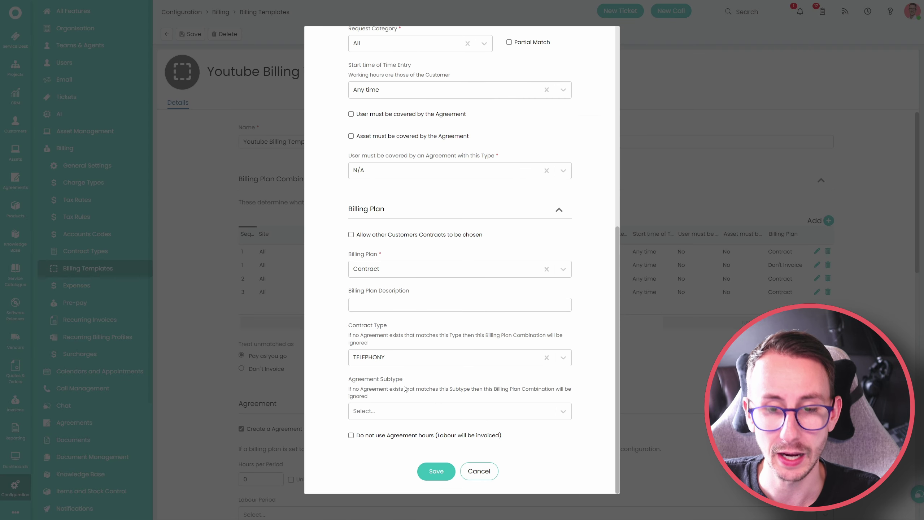
left_click(434, 471)
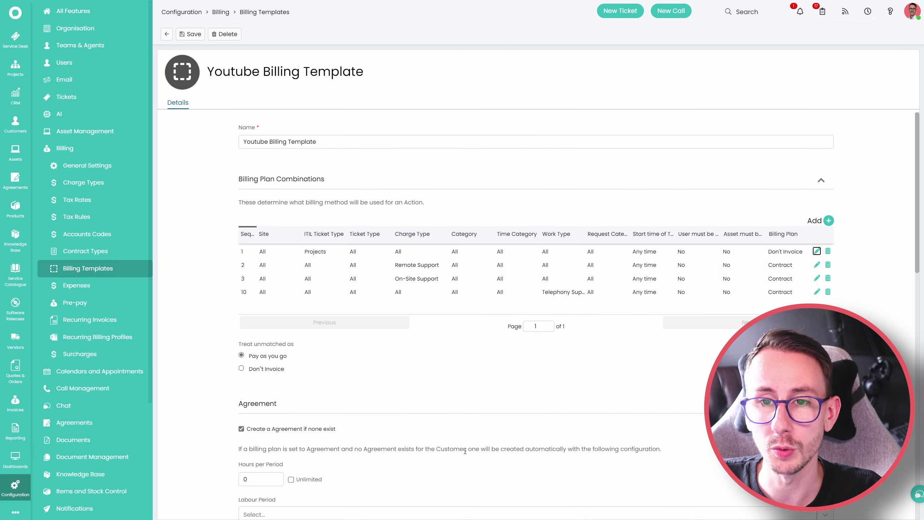
- Set the sequence of the Projects combination to 20 and save the combination
left_click(817, 251)
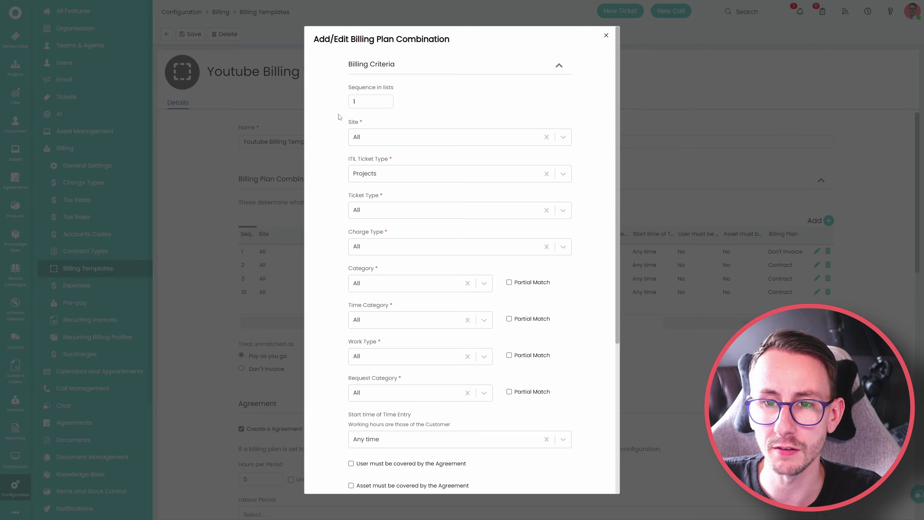
scroll(338, 117, "down", 5)
scroll(338, 117, "up", 5)
double_click(355, 101)
type("2")
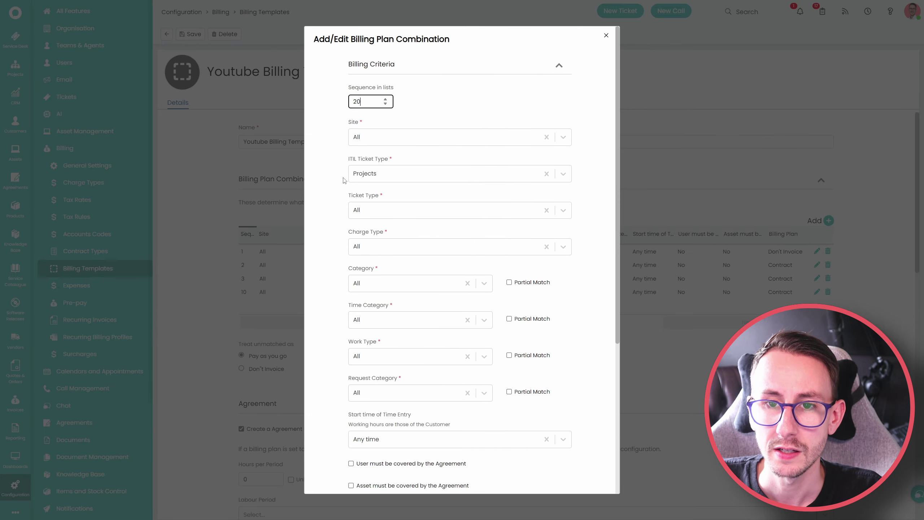
type("0")
scroll(433, 434, "down", 5)
left_click(444, 464)
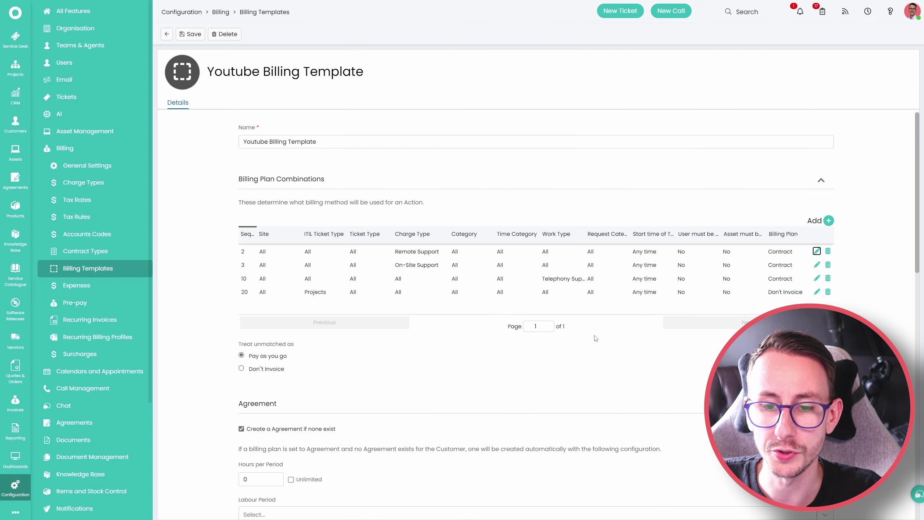
- Set the sequence of the Remote Support combination to 30 and save the combination
left_click(817, 252)
left_click(361, 99)
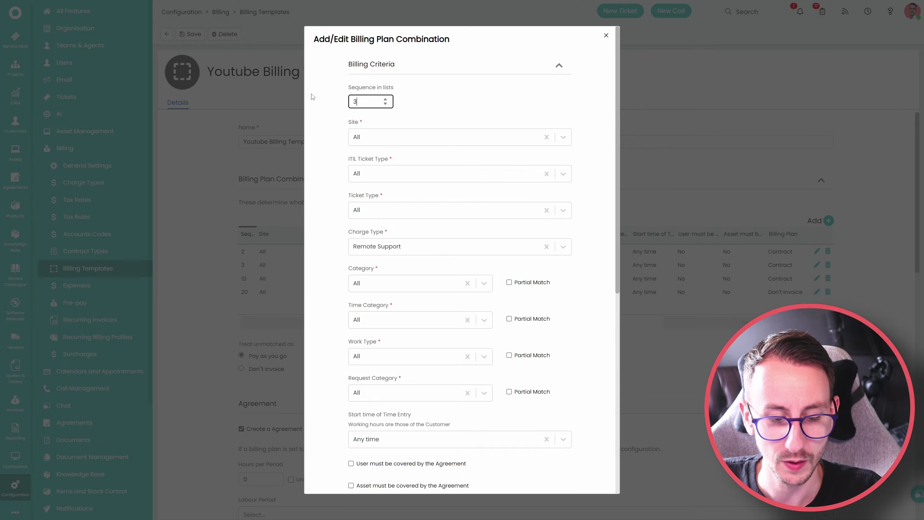
type("3")
scroll(321, 197, "down", 5)
scroll(380, 433, "down", 3)
left_click(444, 469)
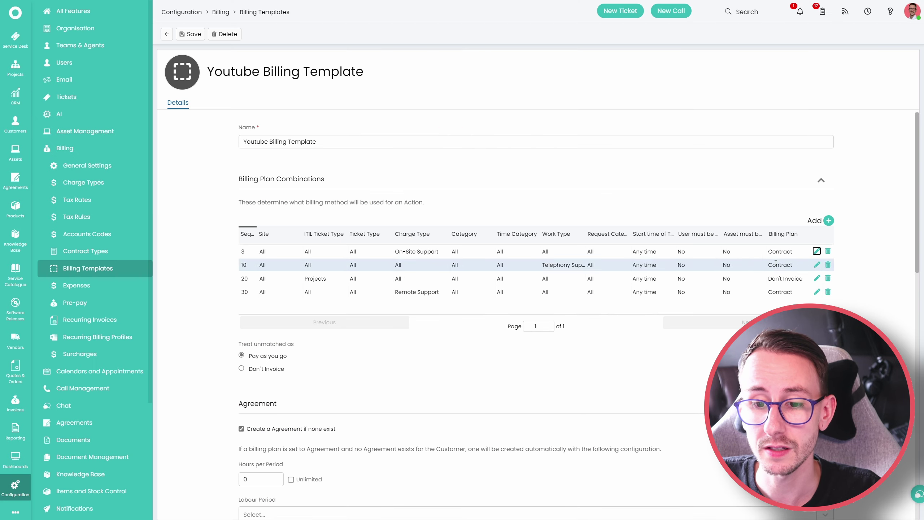
- Set the sequence of the On-Site Support combination to 40 and save the combination
left_click(817, 251)
type("40")
scroll(335, 103, "down", 8)
left_click(437, 472)
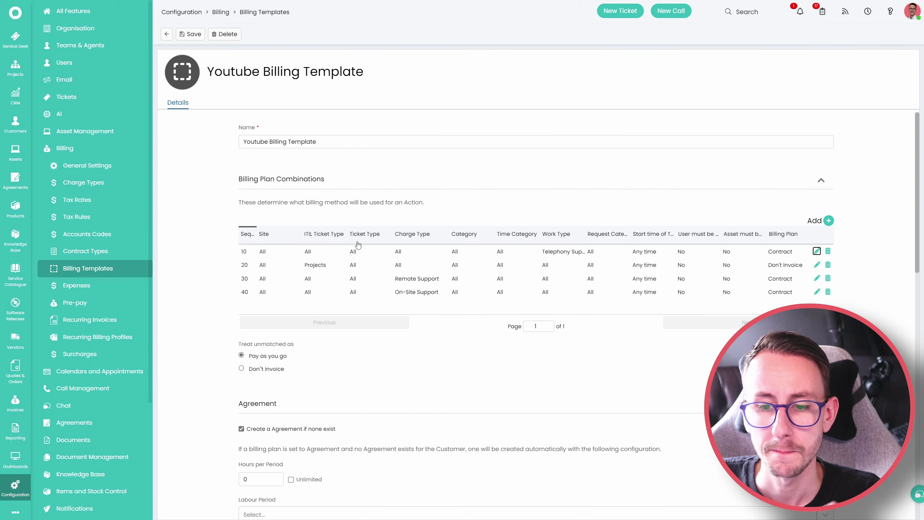
- Widen the Work Type column, set the Projects combination's sequence to 1 and save that combination
left_click_drag(585, 237, 594, 236)
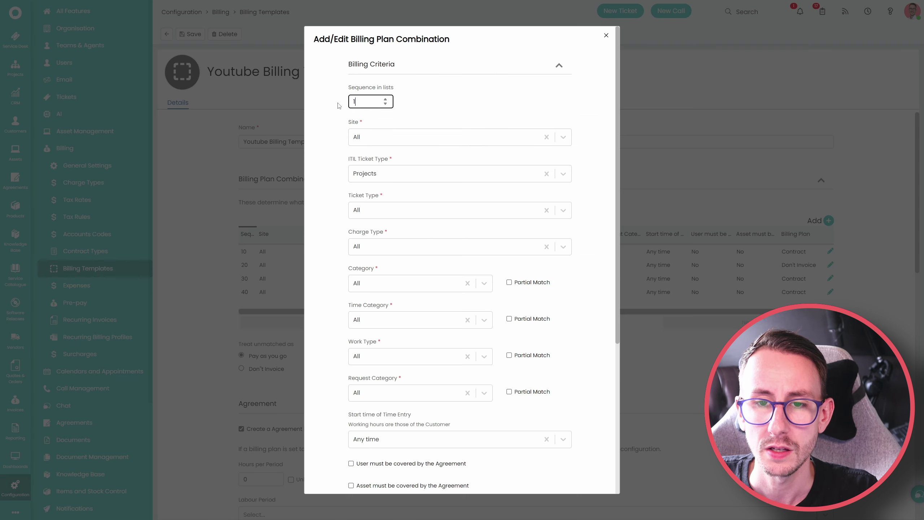
scroll(347, 268, "down", 5)
left_click(424, 472)
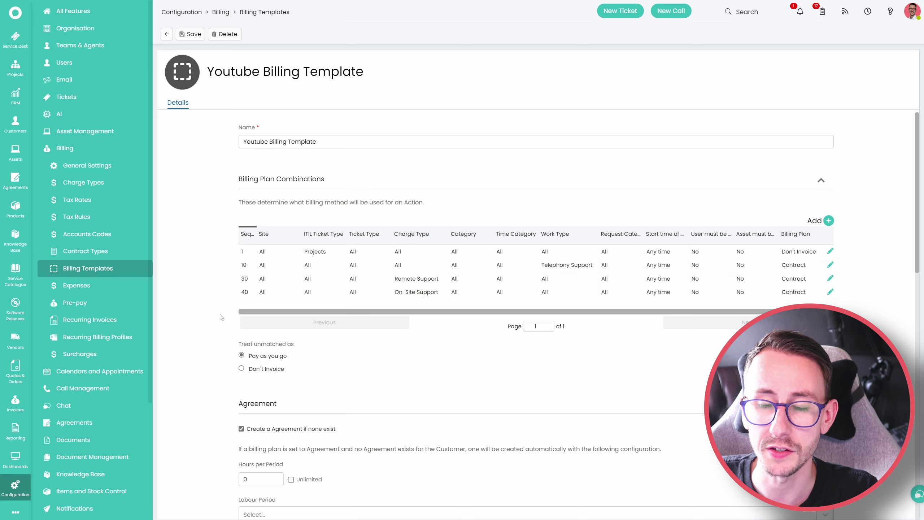
- Review the order and criteria of the billing plan combinations and the option for treating unmatched labour
left_click_drag(241, 265, 581, 265)
left_click(575, 272)
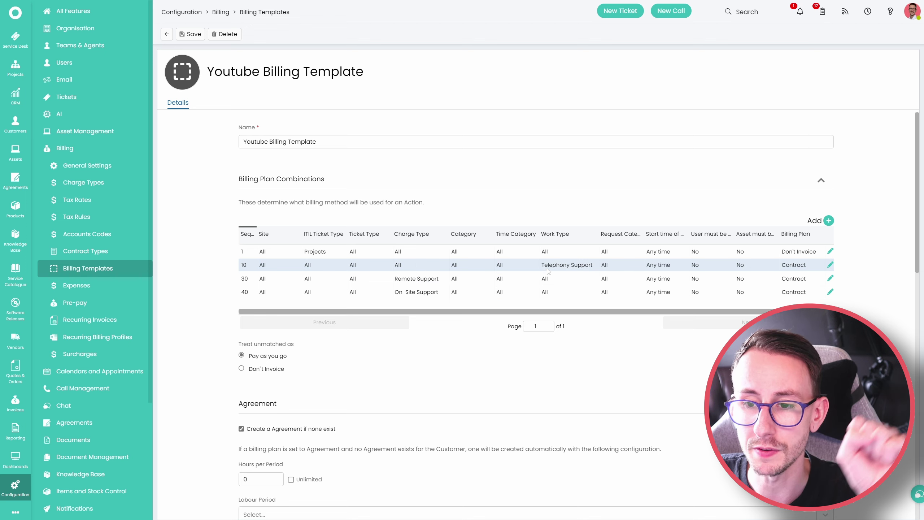
left_click_drag(542, 265, 593, 268)
left_click(594, 269)
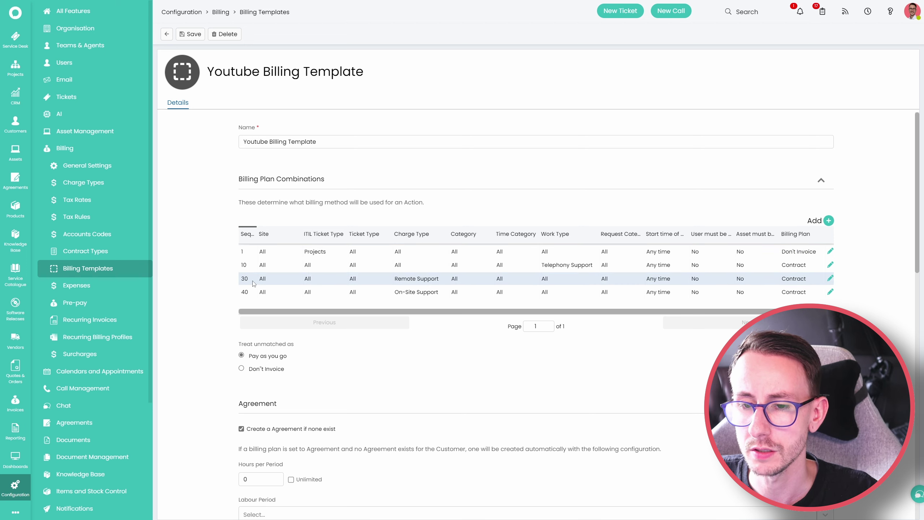
left_click_drag(240, 280, 439, 287)
left_click(439, 286)
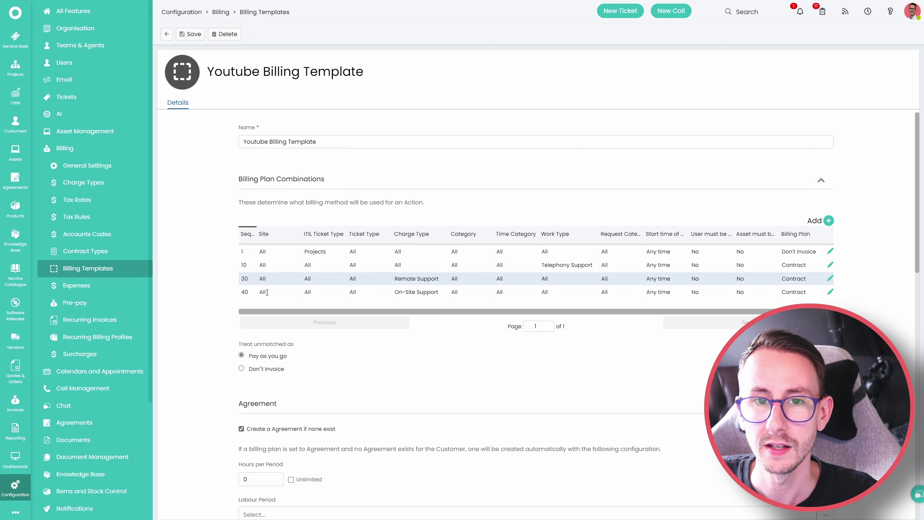
left_click_drag(279, 255, 281, 296)
left_click(294, 363)
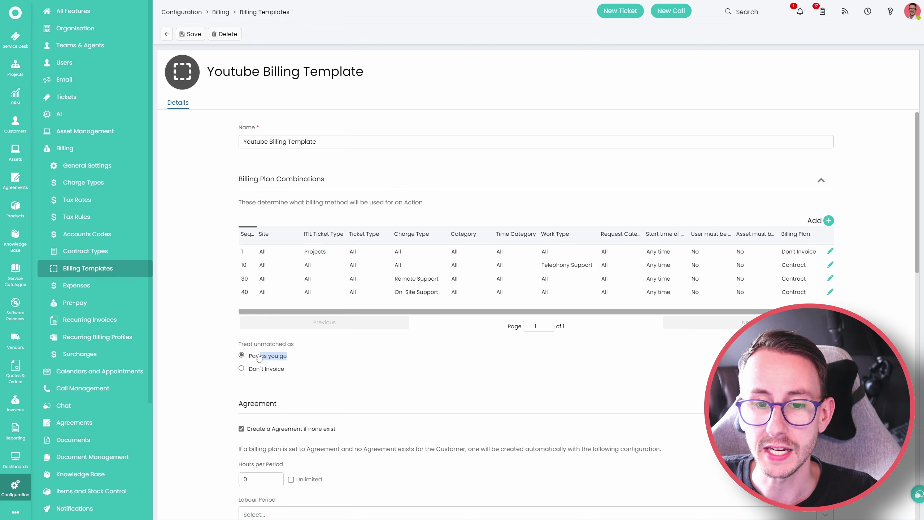
left_click(206, 356)
- Turn off automatic agreement creation when none exists and save the billing template
scroll(204, 359, "down", 4)
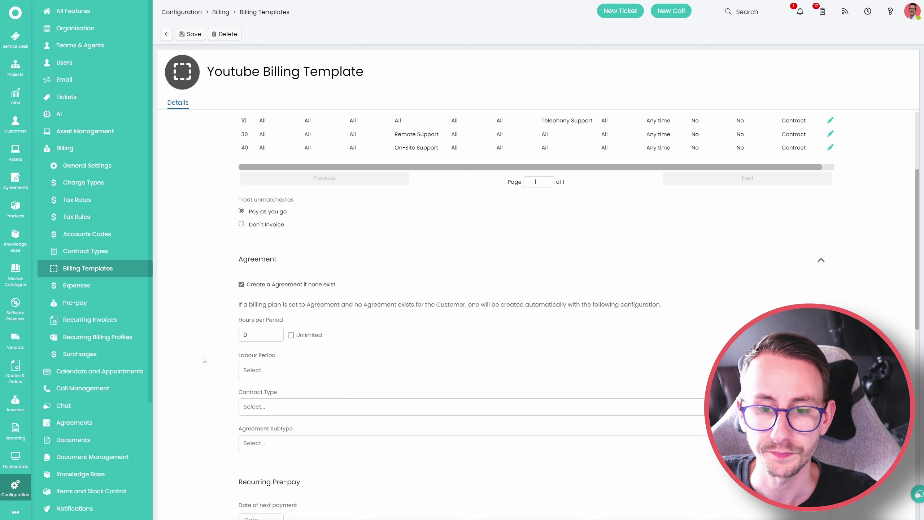
left_click(305, 286)
left_click_drag(336, 286, 246, 285)
left_click(214, 266)
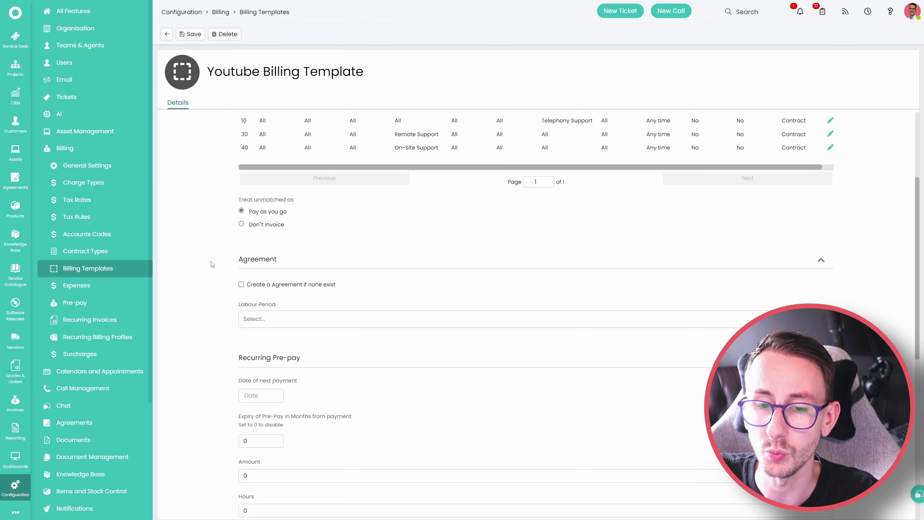
scroll(210, 292, "down", 5)
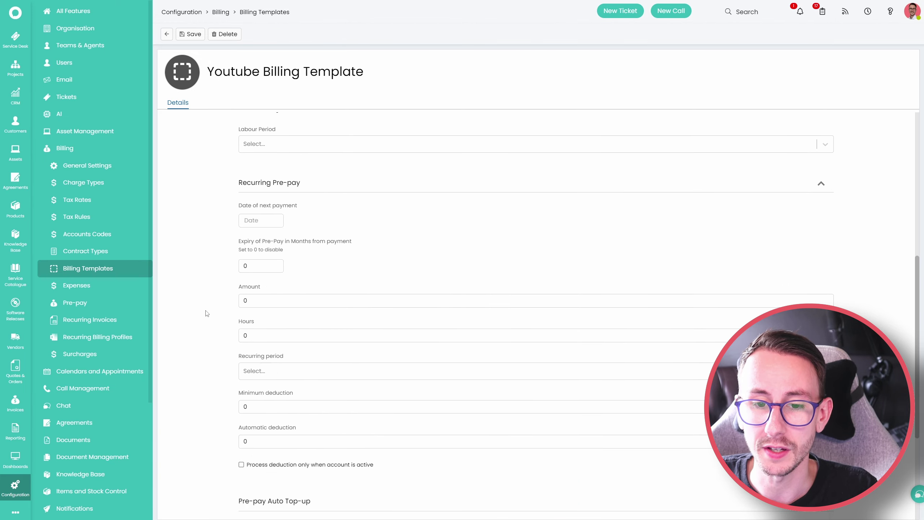
scroll(207, 313, "up", 9)
left_click(190, 33)
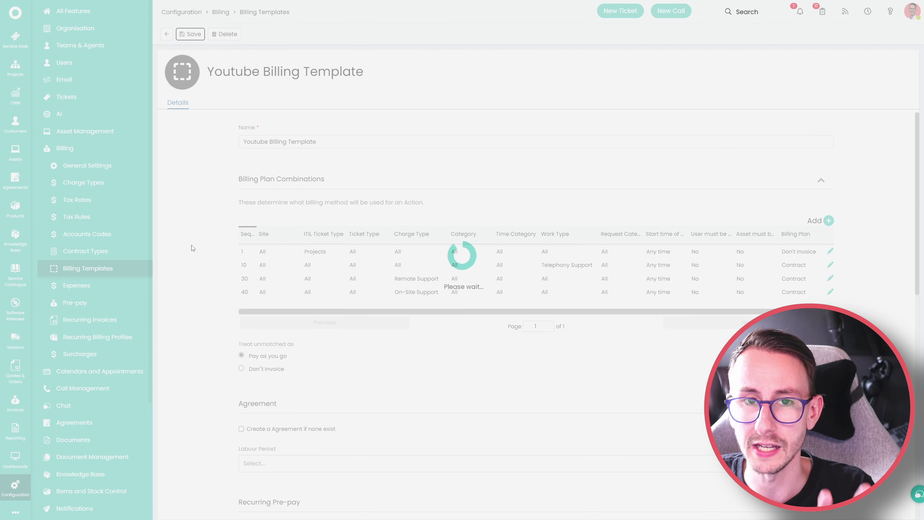
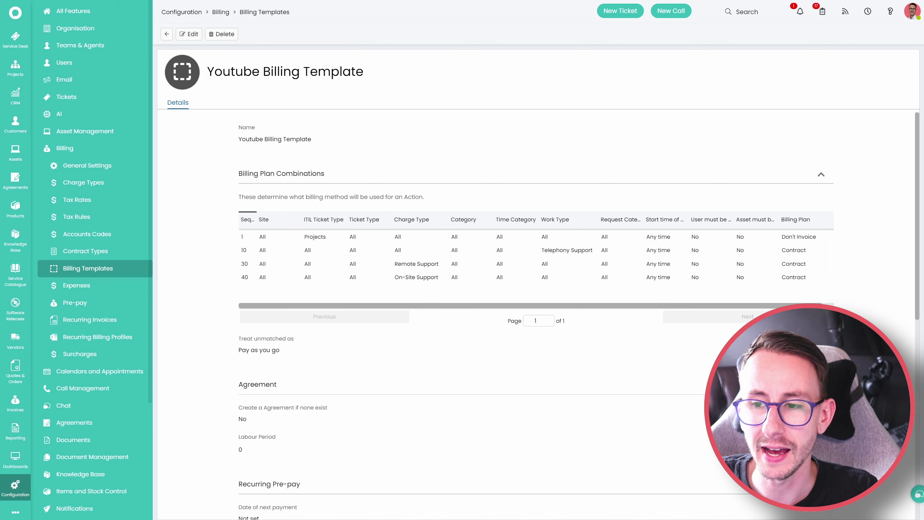
- Set the contract type of the VOIP Special Rate customer agreement to TELEPHONY and save the agreement
left_click(21, 127)
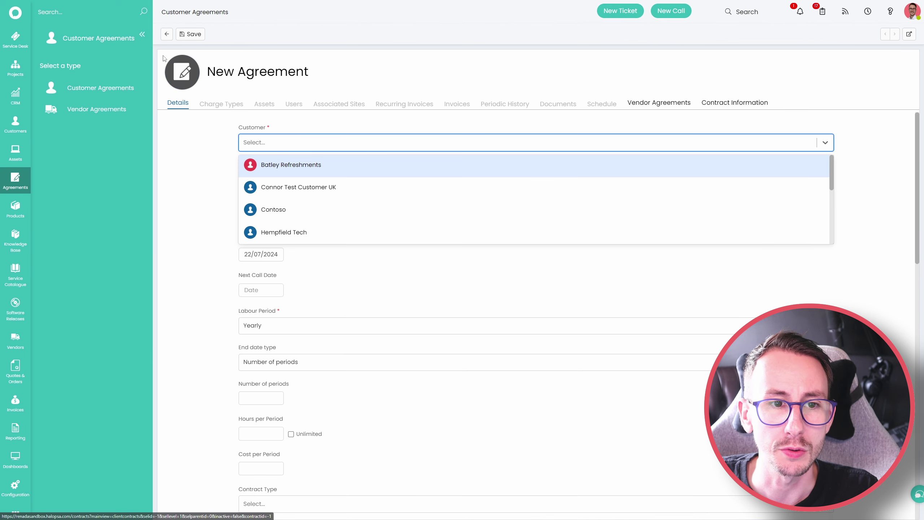
left_click(16, 179)
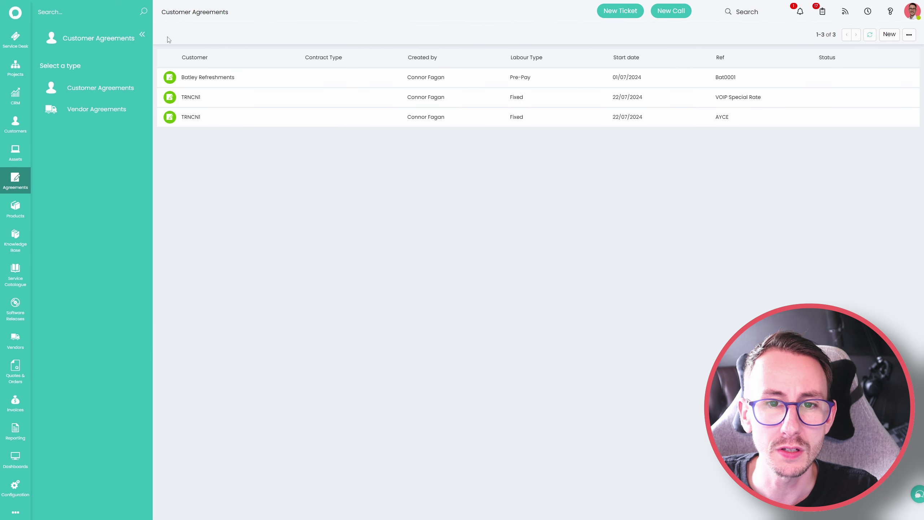
left_click(756, 106)
left_click(187, 34)
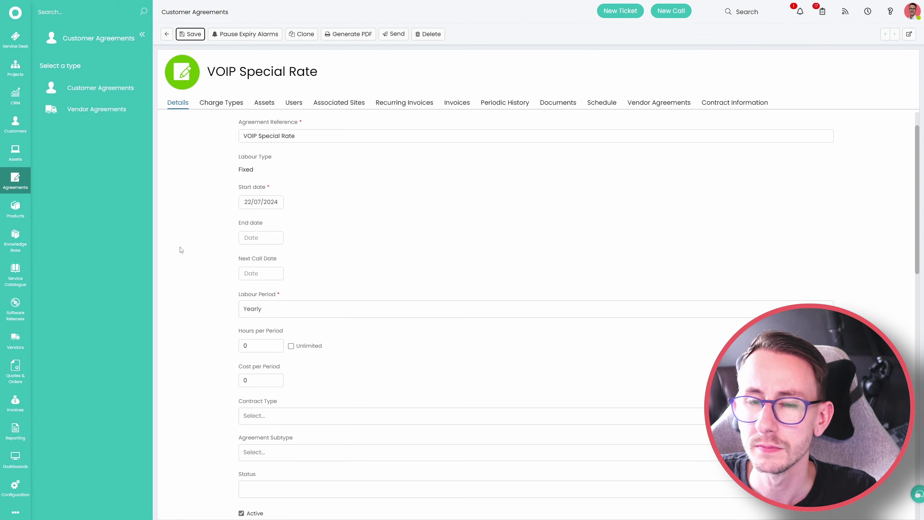
scroll(264, 380, "down", 2)
left_click(268, 379)
left_click(275, 397)
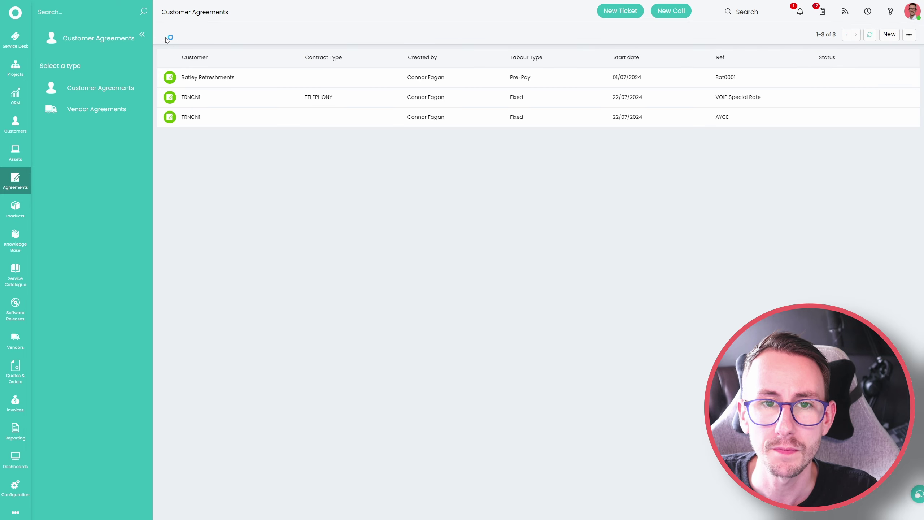
- Set the contract type of the AYCE customer agreement to AYCE IT SUPPORT and save the agreement
left_click(238, 122)
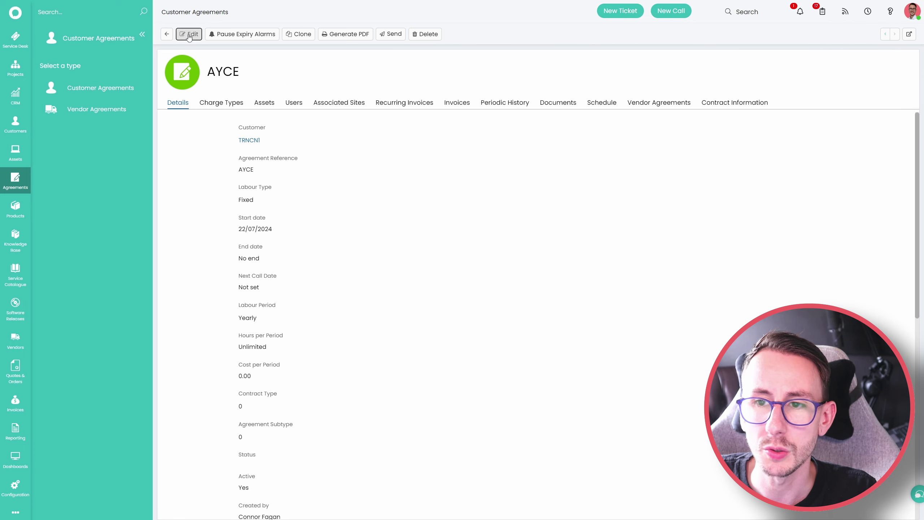
left_click(188, 36)
left_click(264, 366)
left_click(269, 382)
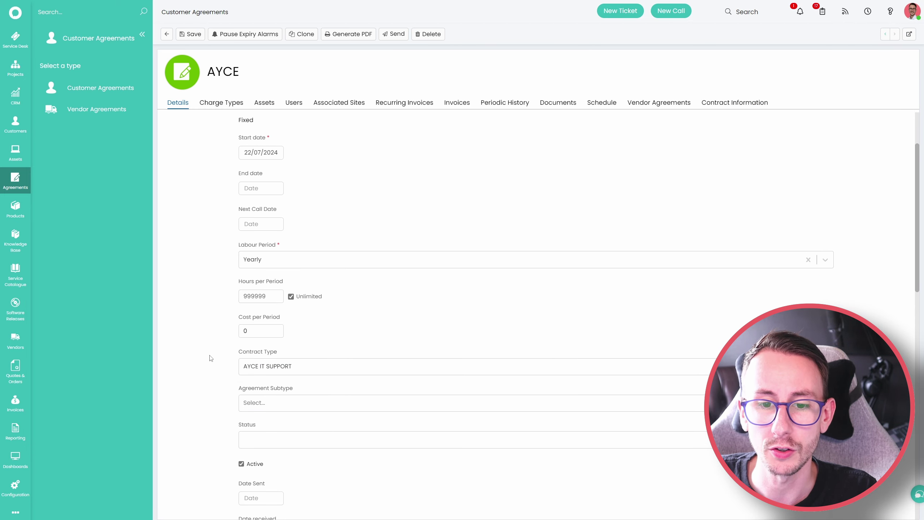
left_click(194, 36)
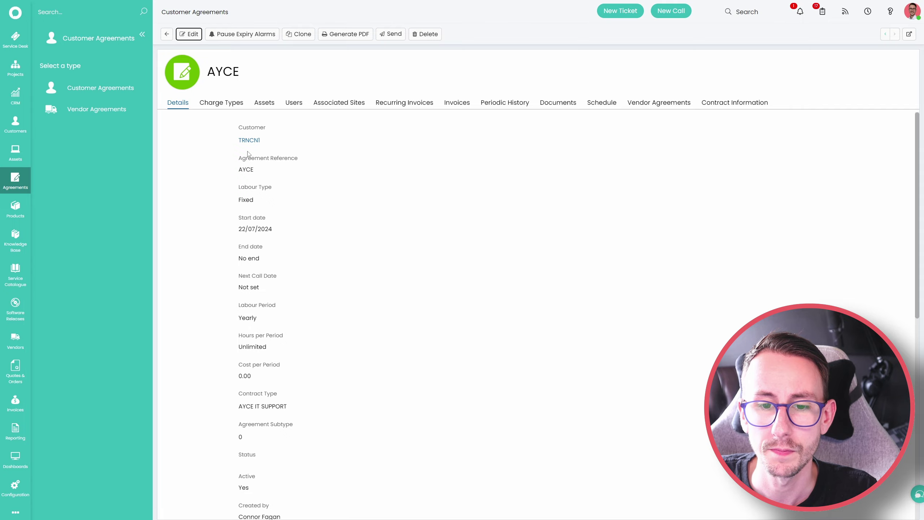
- Edit the customer TRNCN1 from the agreement and assign Youtube Billing Template as its billing template
left_click(249, 141)
left_click(188, 47)
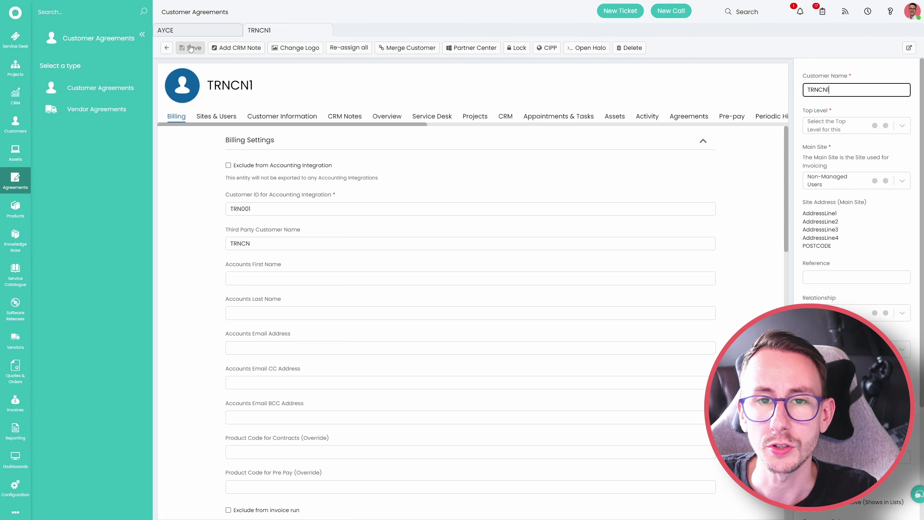
scroll(217, 220, "down", 15)
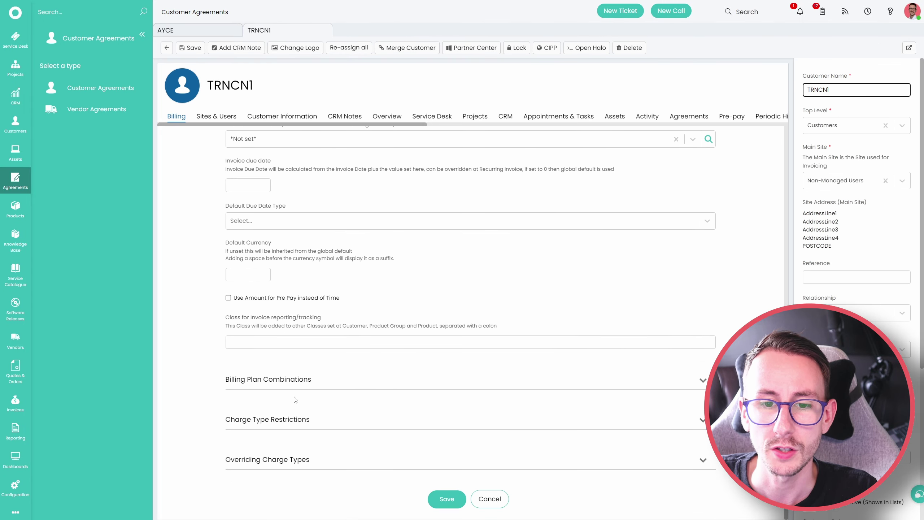
scroll(181, 351, "down", 5)
left_click(278, 293)
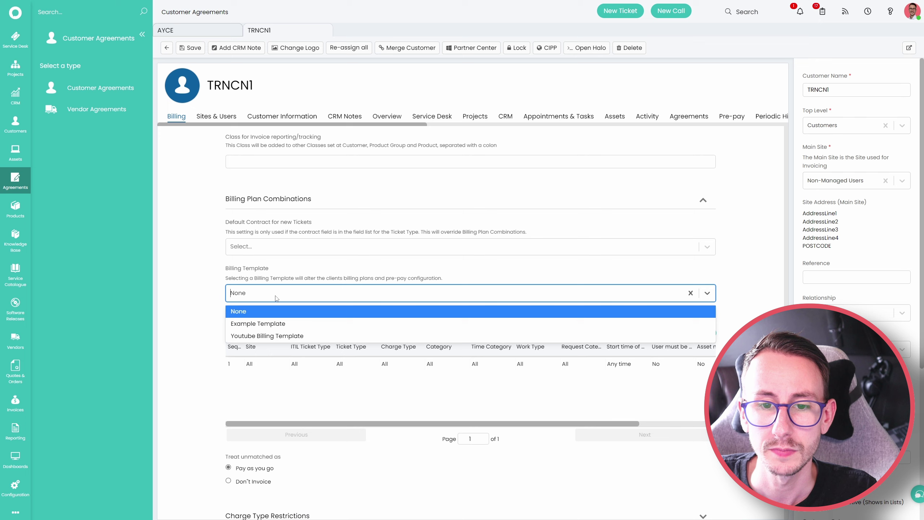
left_click(279, 336)
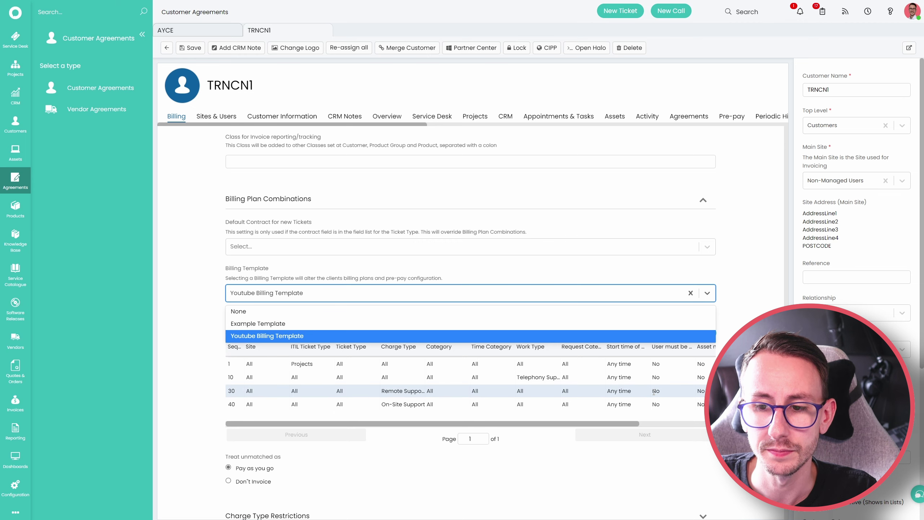
- Check the billing plan of each combination applied by the template and save the customer
scroll(568, 397, "down", 1)
left_click(706, 366)
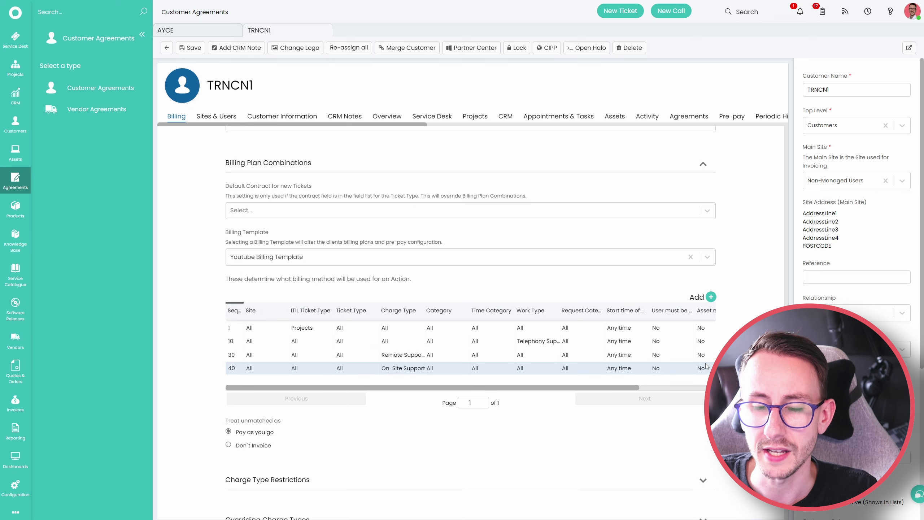
left_click_drag(625, 388, 702, 388)
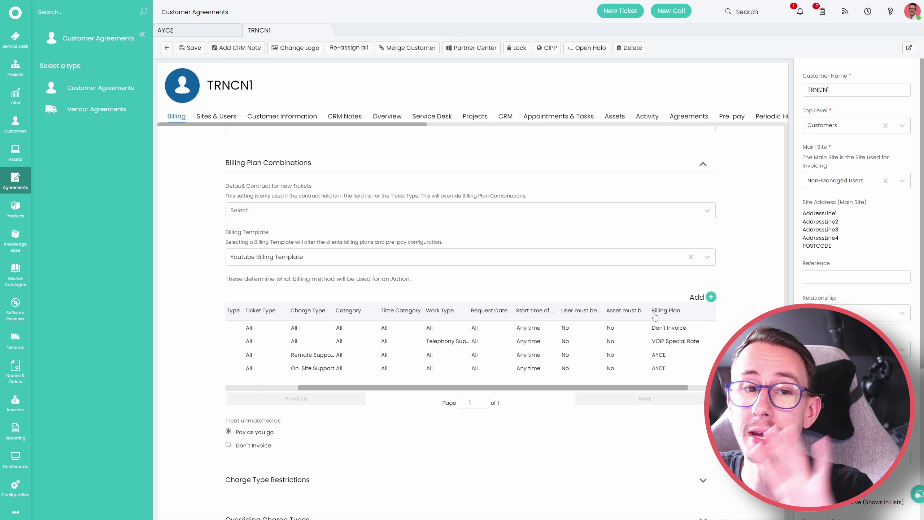
left_click(185, 50)
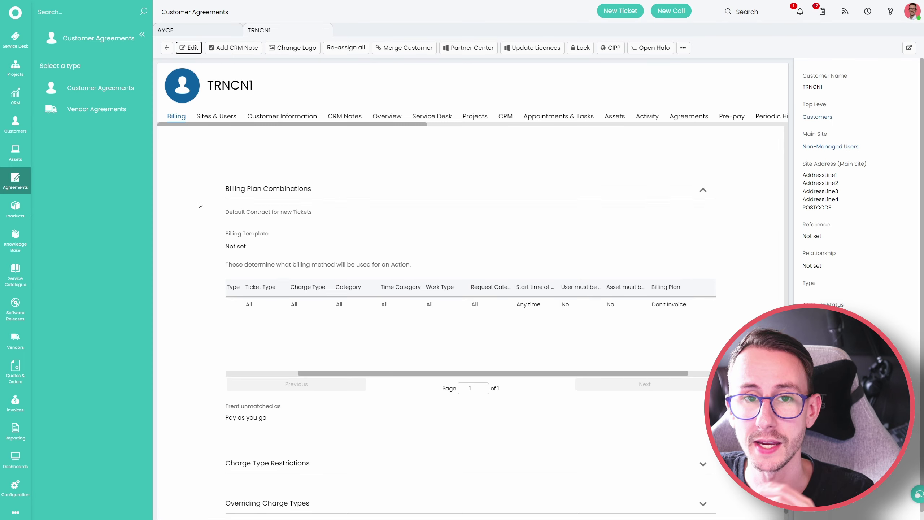
- Widen the Work Type column and examine which contract each of the customer's saved combinations uses
mouse_move(402, 365)
left_mouse_down()
mouse_move(330, 365)
mouse_move(405, 365)
left_mouse_up()
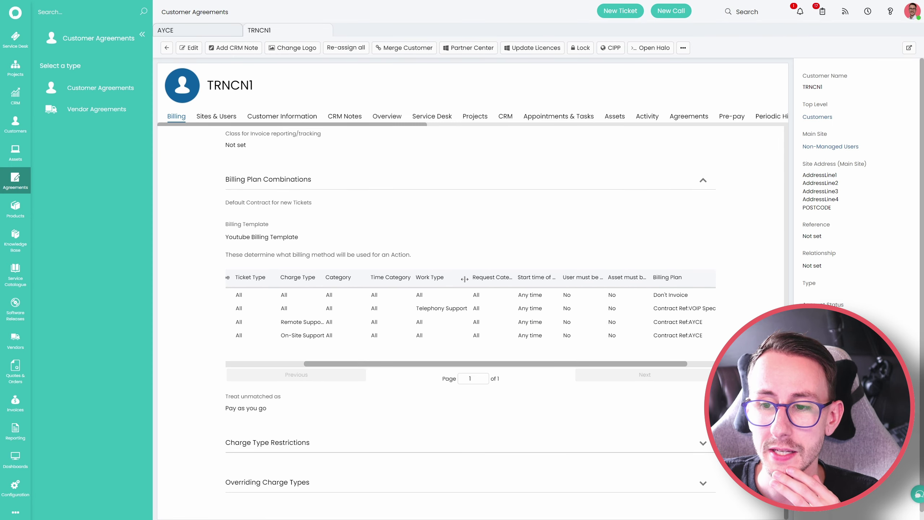
left_click_drag(465, 279, 469, 280)
left_click_drag(496, 363, 527, 365)
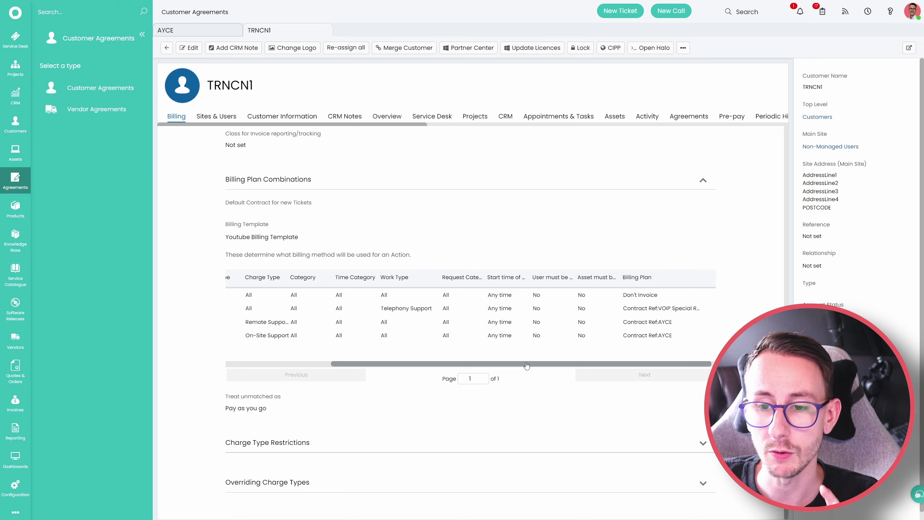
- Start a new service desk ticket for the first TRNCN1 Main user with summary TEST and work type Telephony Support
left_click(15, 38)
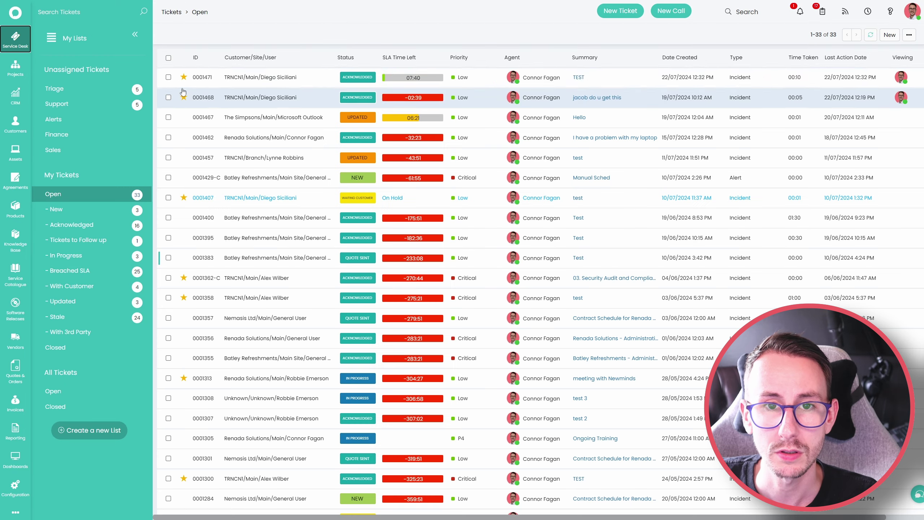
left_click(890, 35)
left_click(891, 48)
type("di")
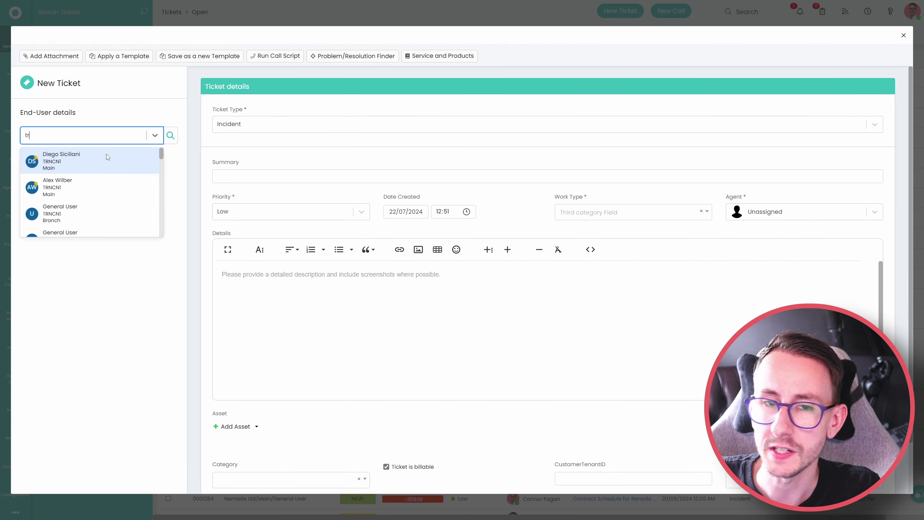
left_click(62, 155)
left_click(243, 178)
type("TEST")
left_click(597, 212)
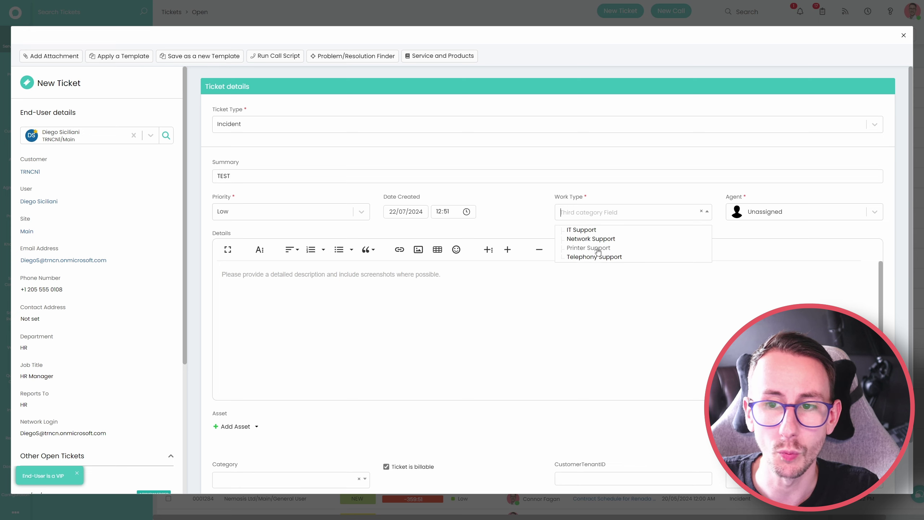
left_click(598, 256)
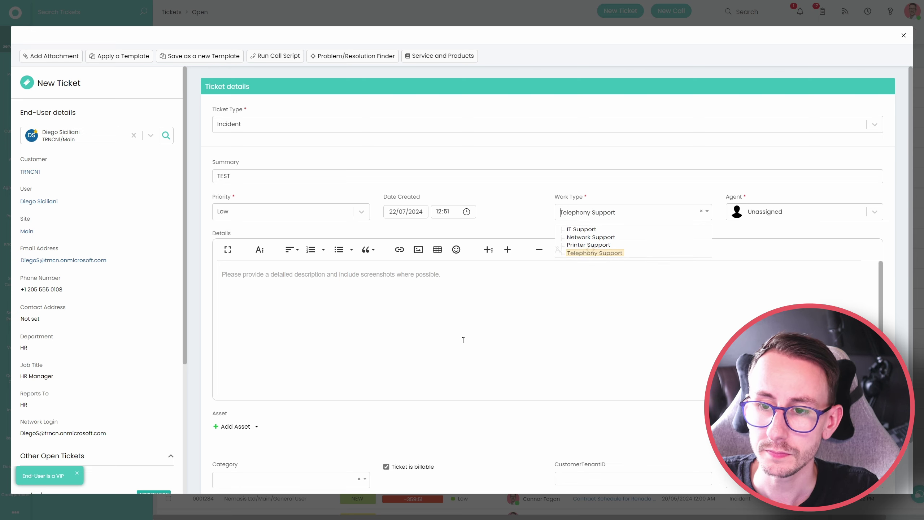
- Change the ticket type to Project (Triage), enter Test as the details and submit the ticket
left_click(260, 126)
scroll(238, 168, "down", 3)
left_click(265, 204)
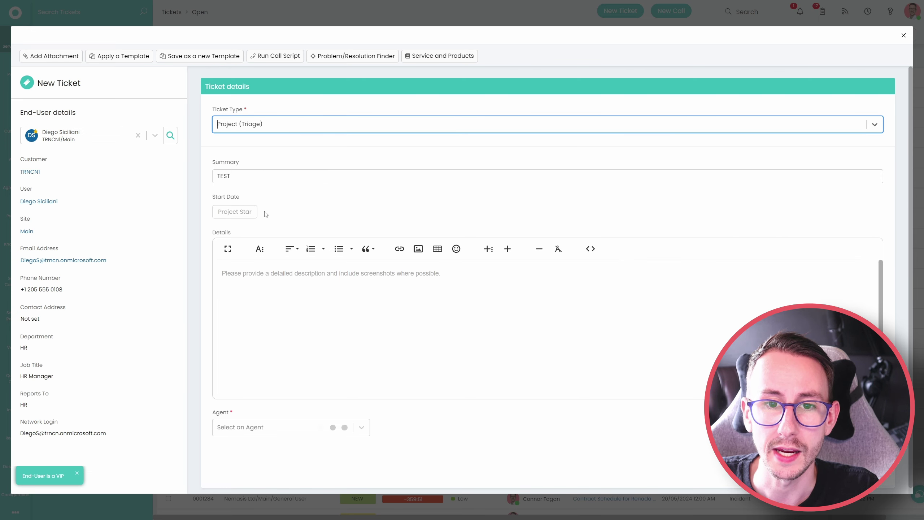
left_click(262, 127)
scroll(277, 189, "down", 2)
left_click(338, 306)
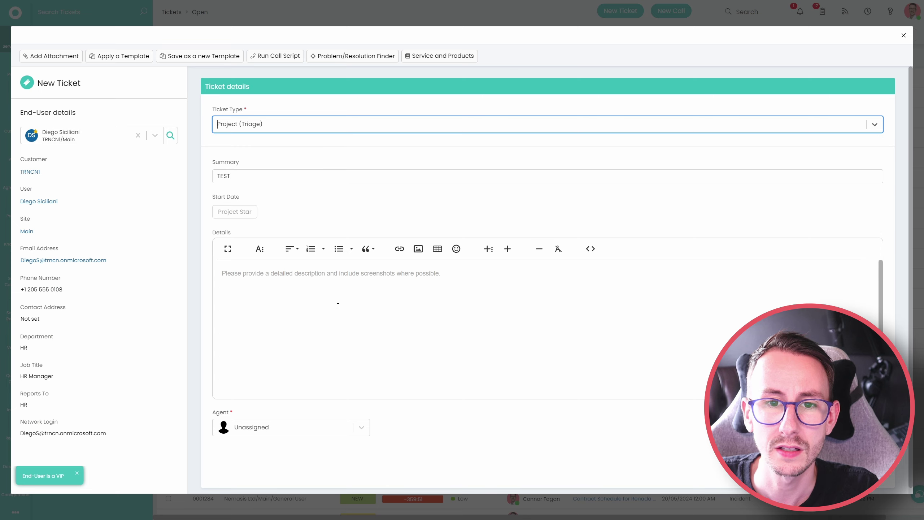
type("Test")
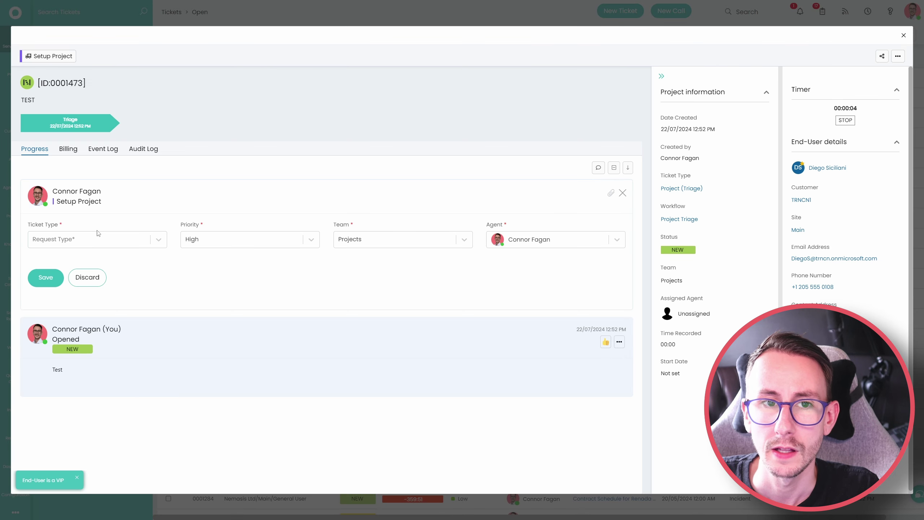
- Set up the project as a Migration with the M365 from GoDaddy categorisation and save it
left_click(91, 239)
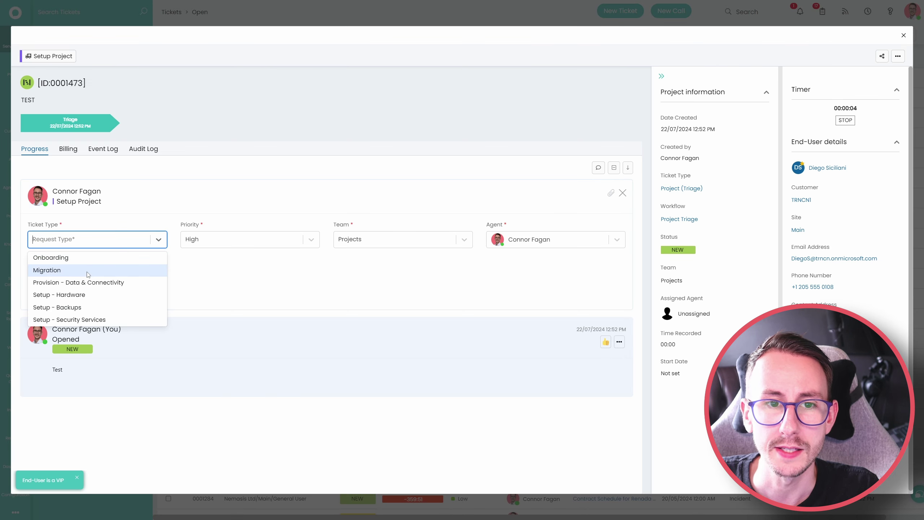
left_click(88, 270)
left_click(109, 307)
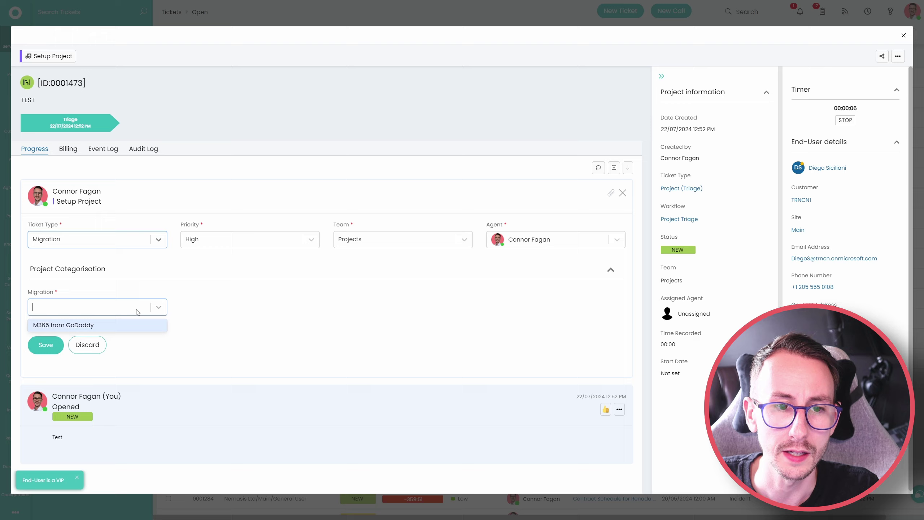
left_click(119, 325)
left_click(58, 346)
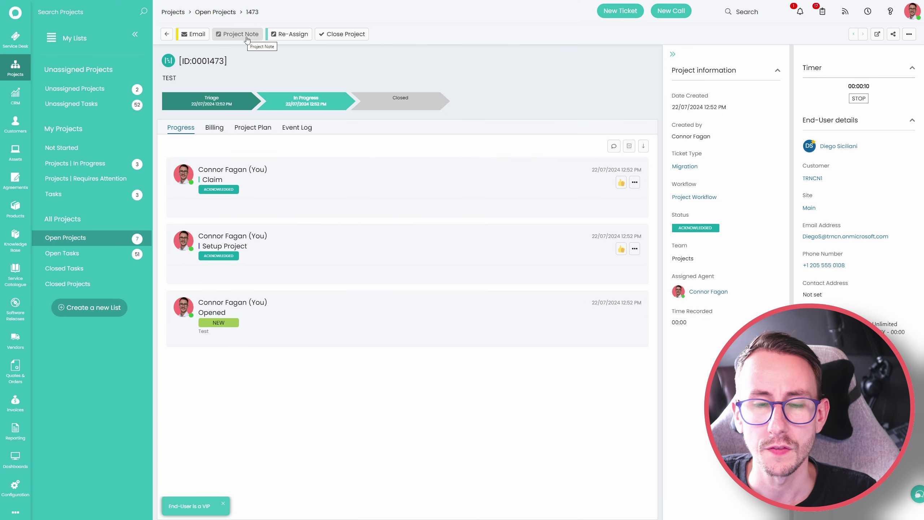
- Add a project note TEST with status In Progress, 15 minutes taken and charge type Remote Support
left_click(238, 34)
left_click(462, 303)
left_click(440, 334)
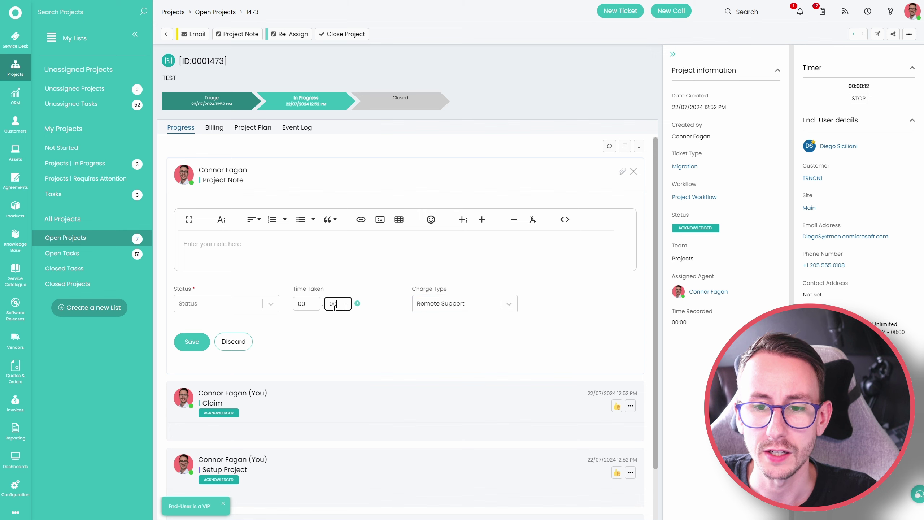
type("TEST")
left_click(218, 304)
left_click(205, 337)
left_click(203, 310)
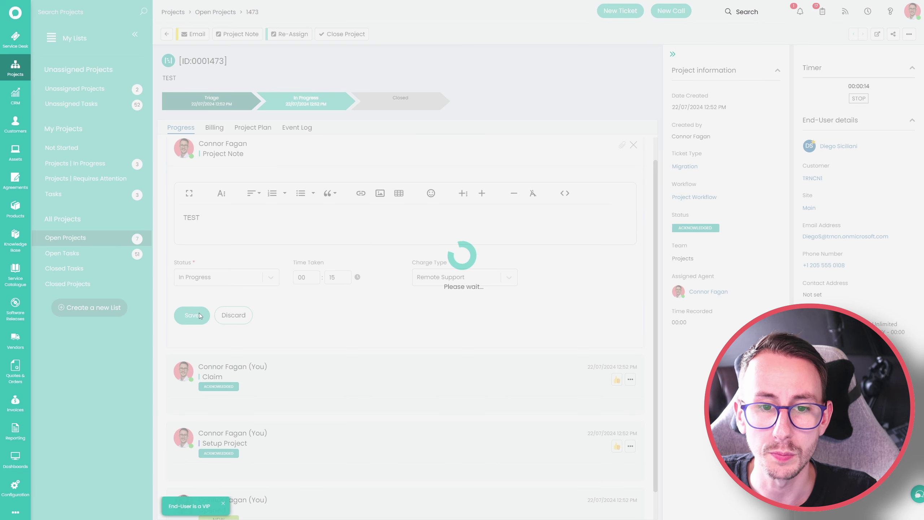
- Examine the project note's time tracking to check whether the time entry is billable under the applied combinations
left_click(635, 182)
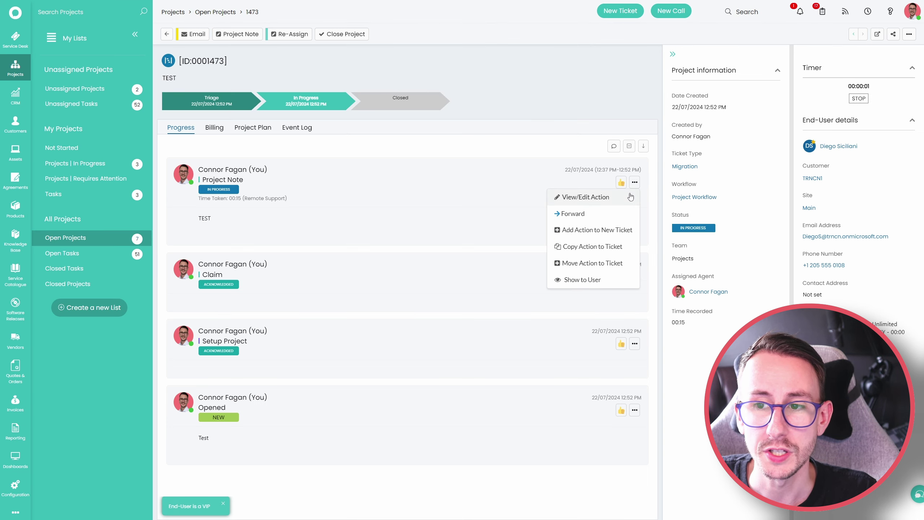
left_click(629, 197)
left_click(32, 38)
left_click(101, 102)
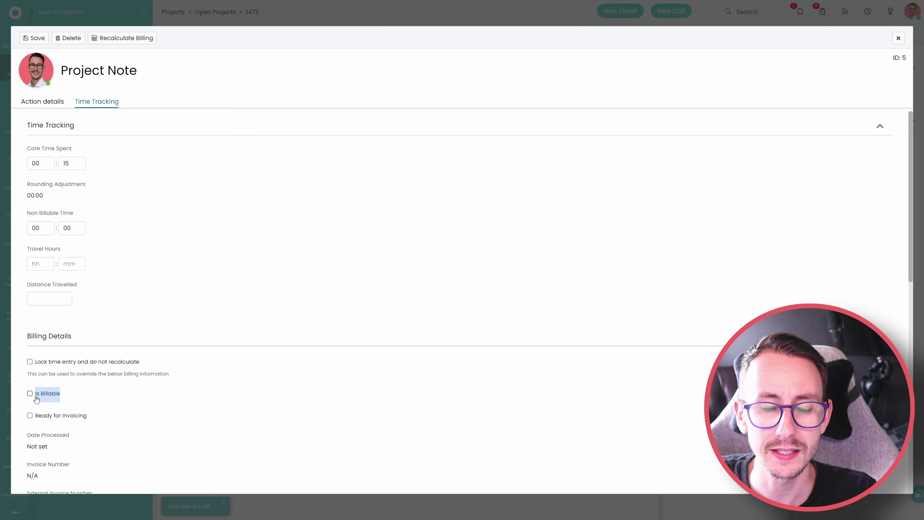
left_click(129, 394)
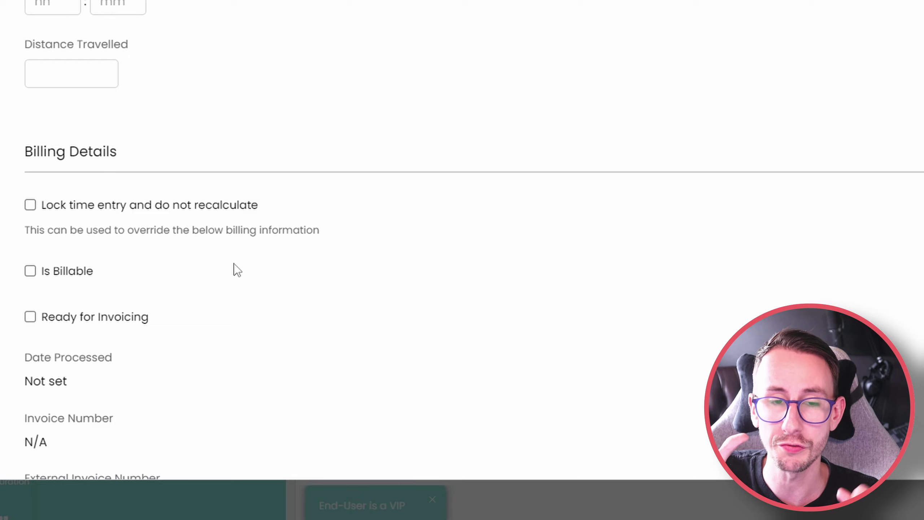
left_click_drag(128, 270, 8, 275)
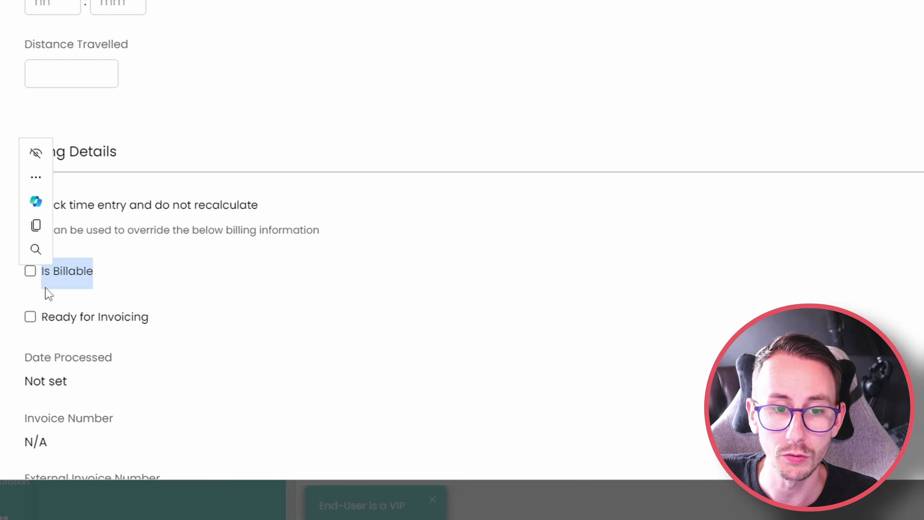
left_click(236, 276)
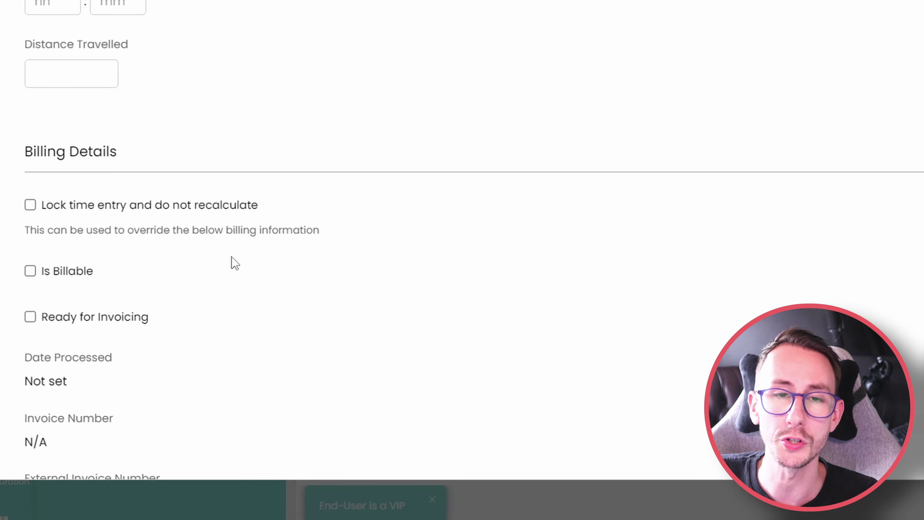
left_click_drag(216, 232, 150, 271)
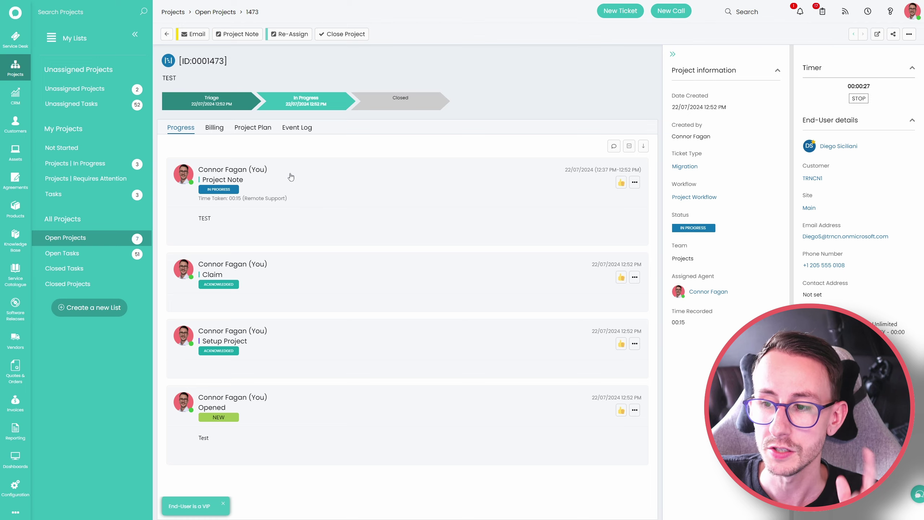
- Start another service desk ticket for the first TRNCN1 Main user
left_click(16, 38)
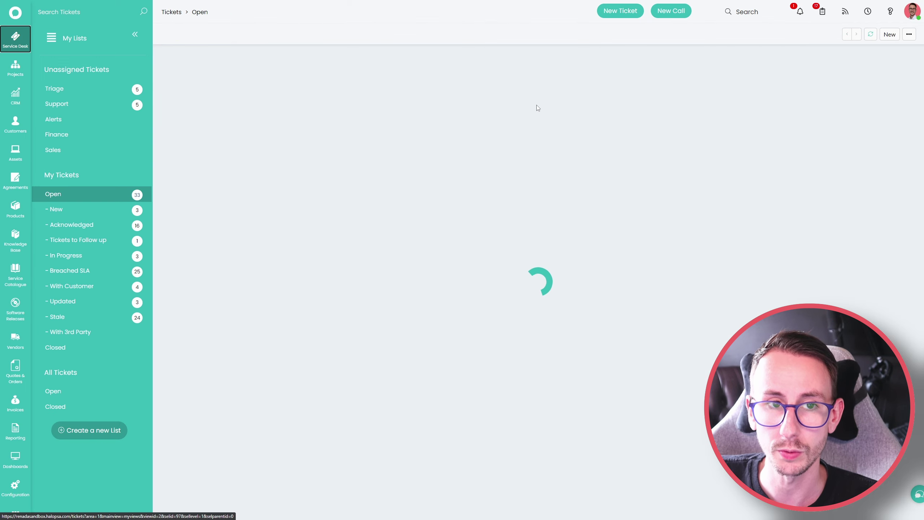
left_click(890, 35)
left_click(869, 50)
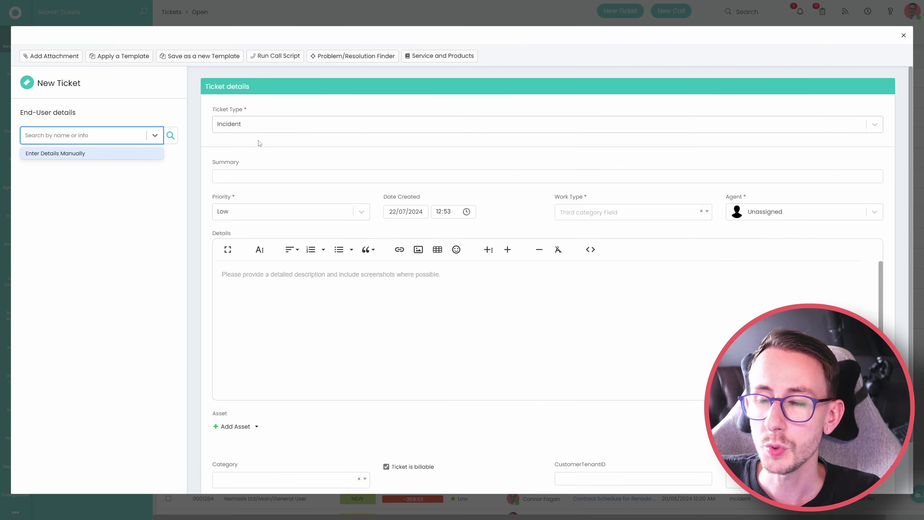
type("trn")
left_click(105, 158)
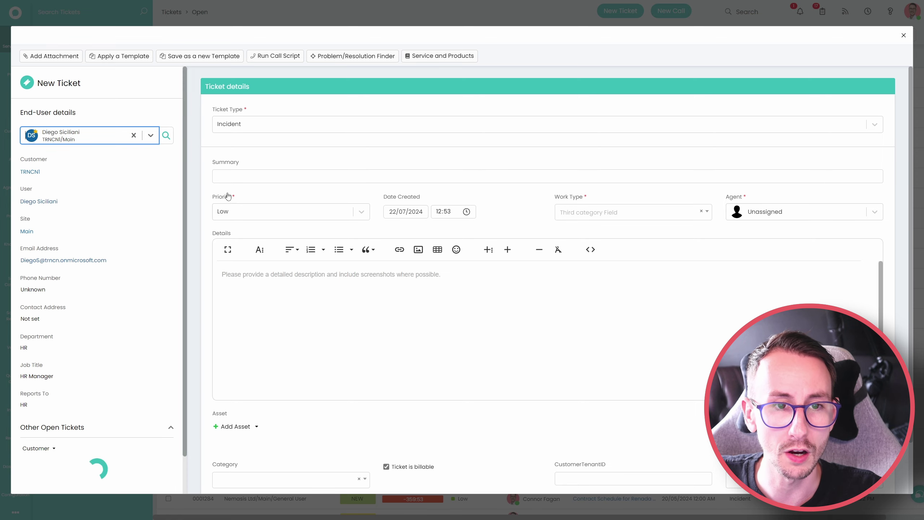
- Submit the incident with work type IT Support, summary and details TEST and category Business Applications, and save its triage
left_click(588, 212)
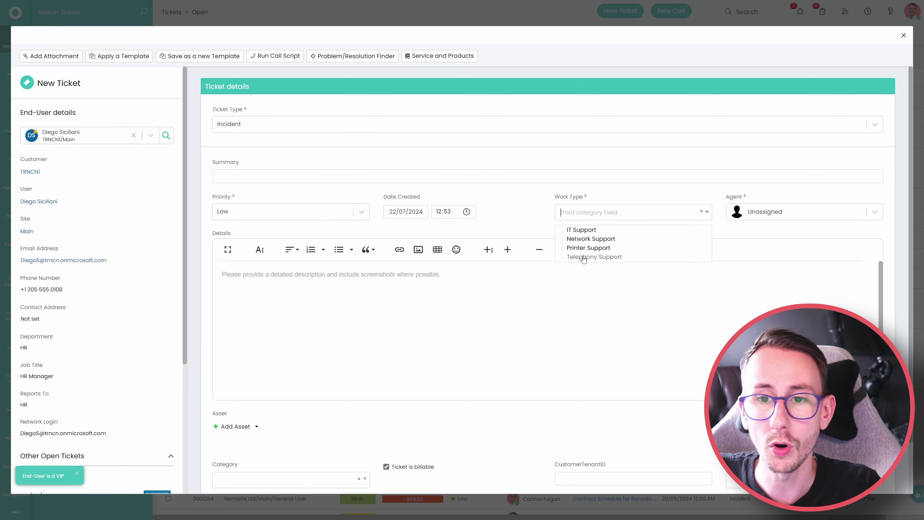
left_click(589, 232)
type("TEST")
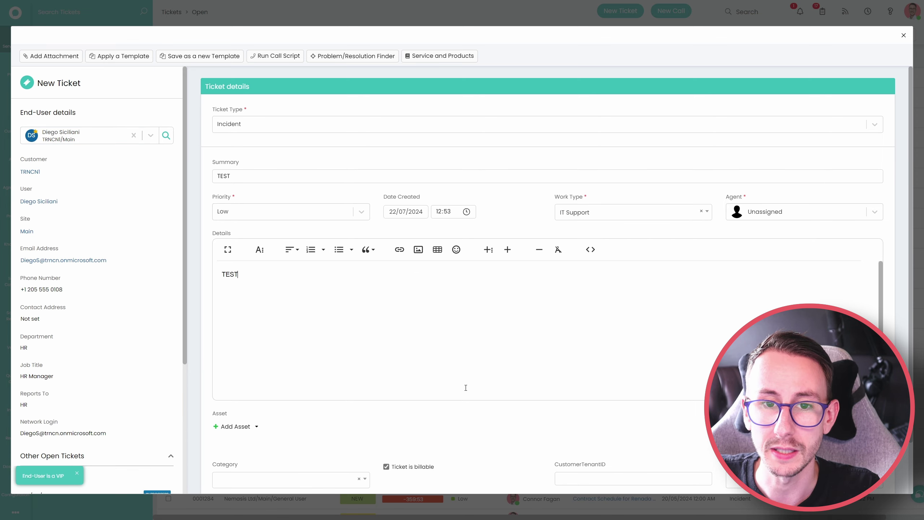
scroll(470, 401, "down", 2)
left_click(255, 480)
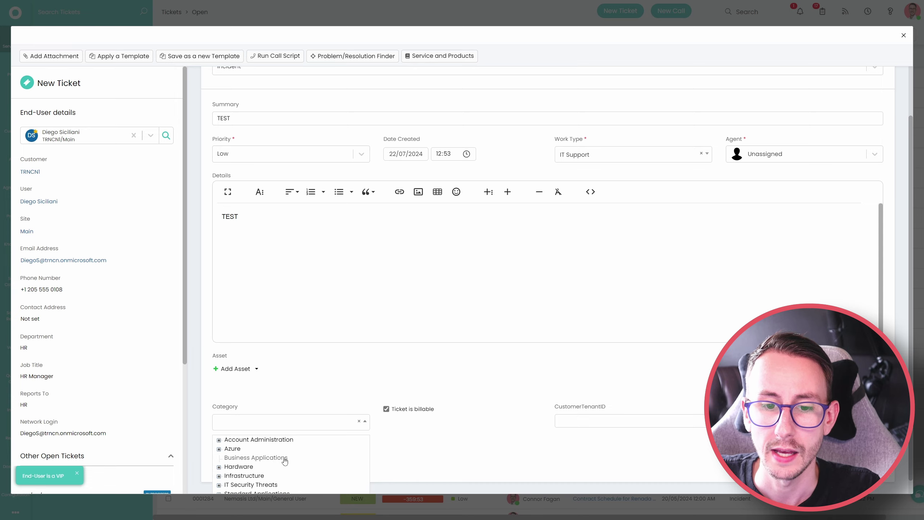
left_click(285, 459)
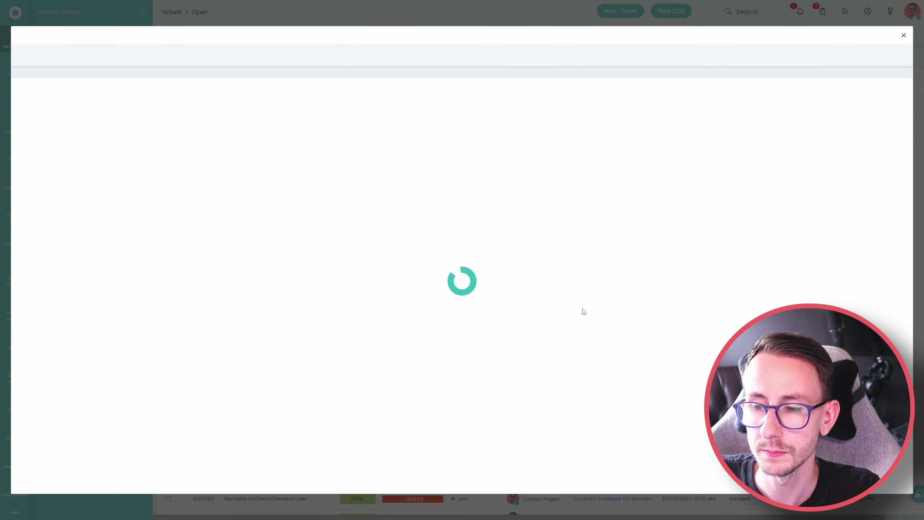
left_click(38, 56)
left_click(45, 313)
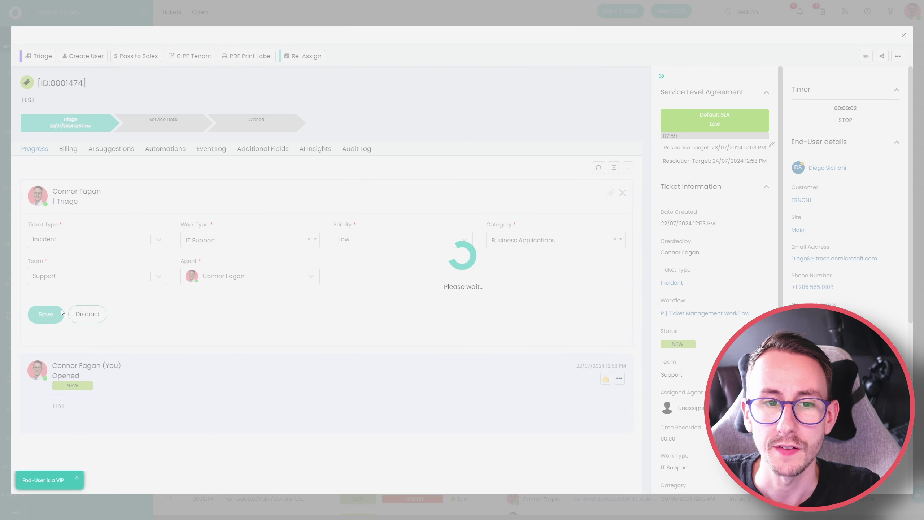
- Add a comment to the ticket with the Windows Desktop asset 5 and charge type Remote Support, and save it
left_click(207, 58)
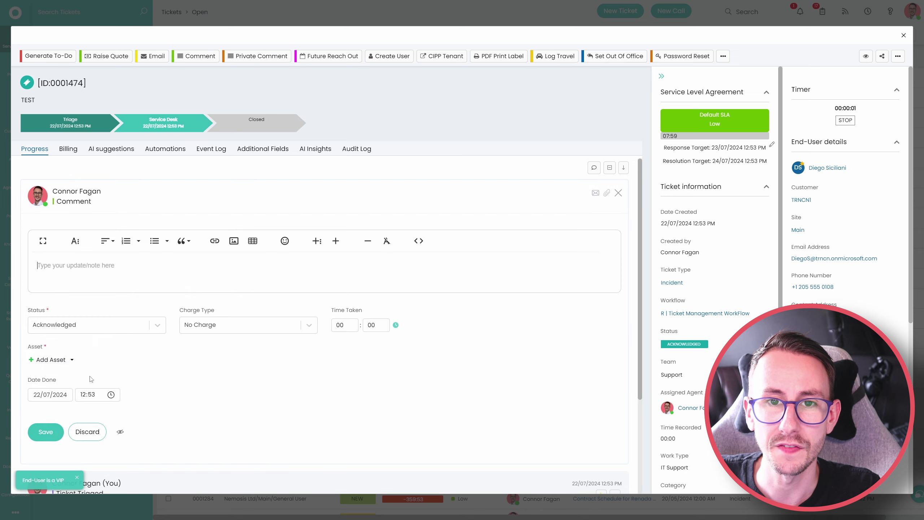
left_click(52, 360)
left_click(98, 426)
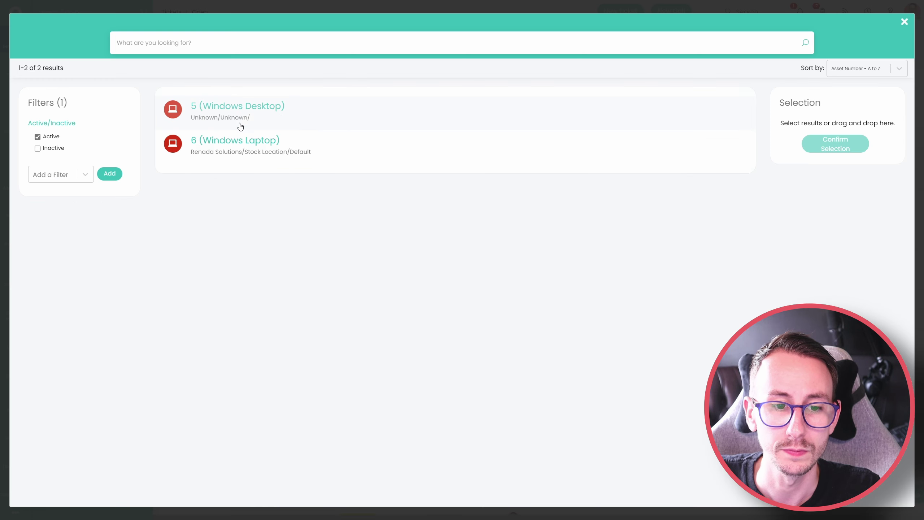
left_click(248, 117)
left_click(832, 153)
left_click(247, 269)
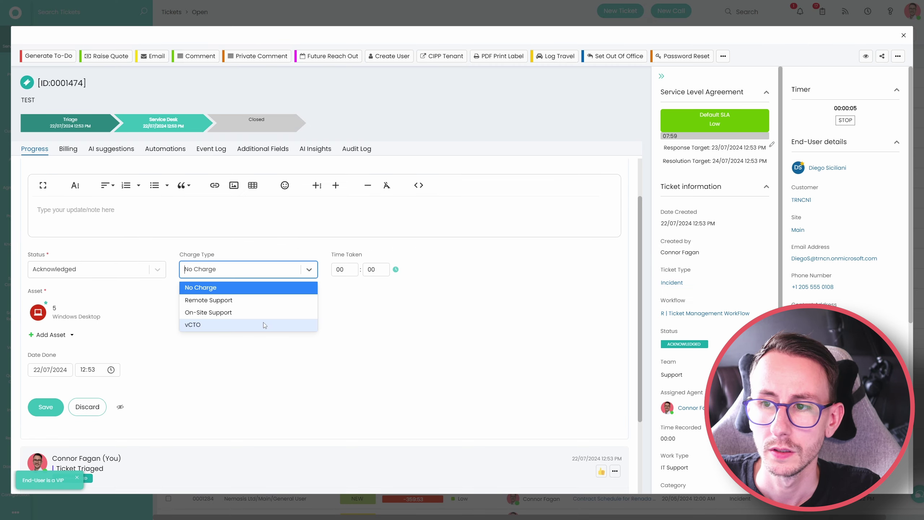
left_click(235, 300)
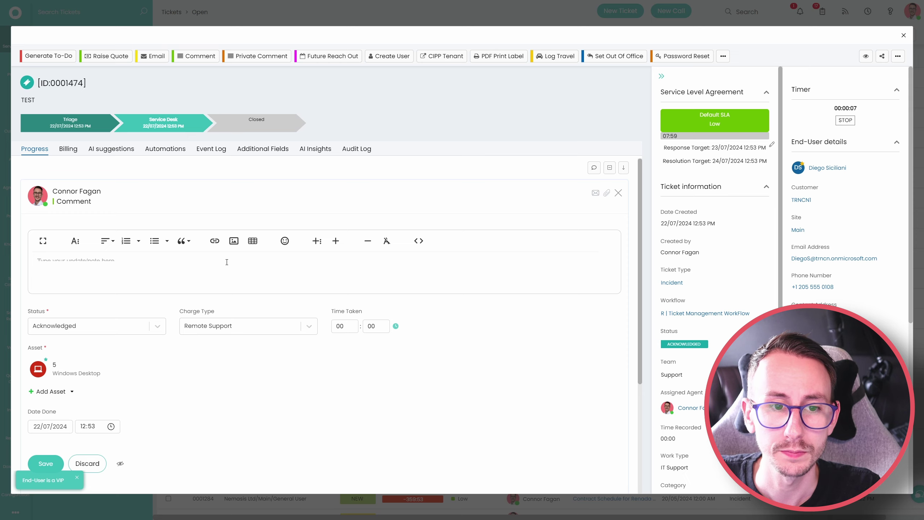
left_click(56, 465)
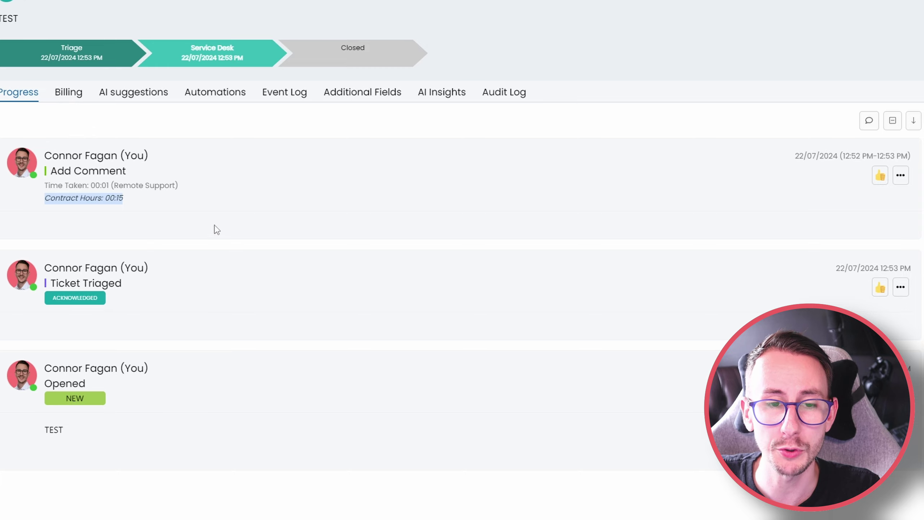
- Examine the comment's time tracking to check its contract hours and which billing plan it uses
left_click(165, 239)
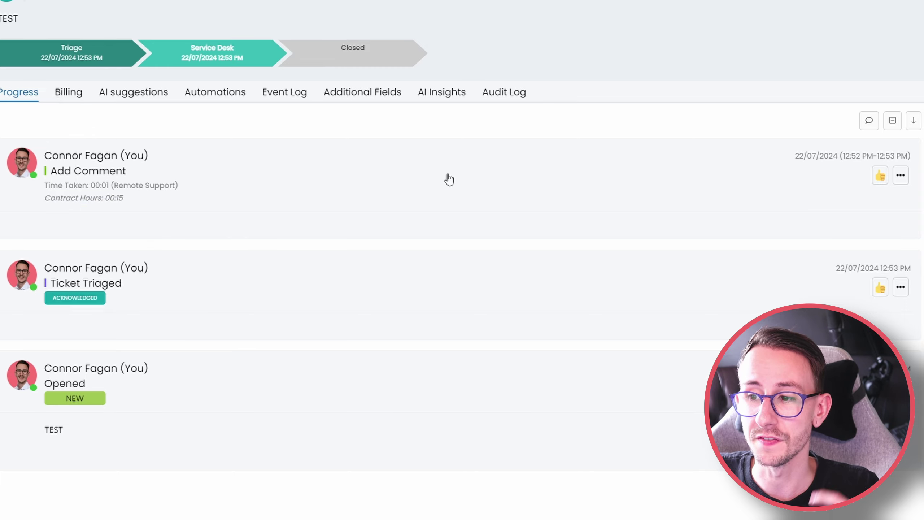
left_click(900, 176)
left_click(892, 199)
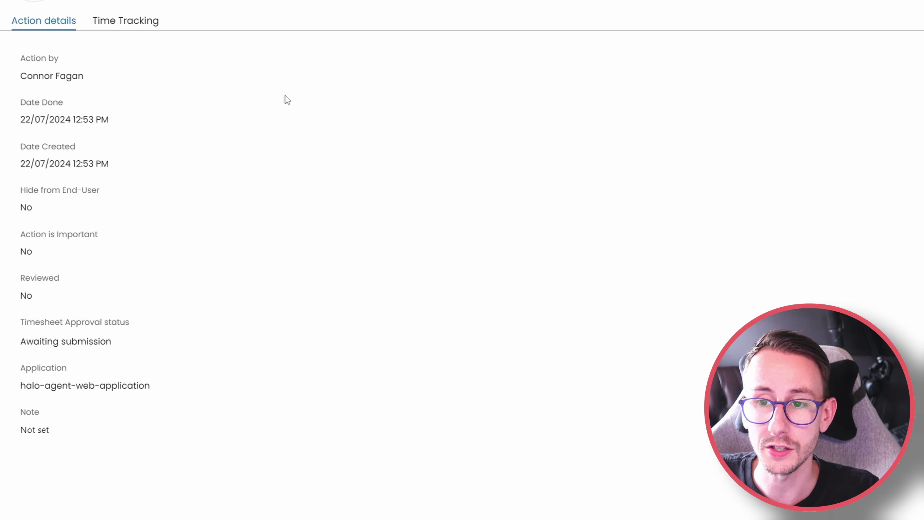
left_click(124, 24)
scroll(184, 357, "down", 8)
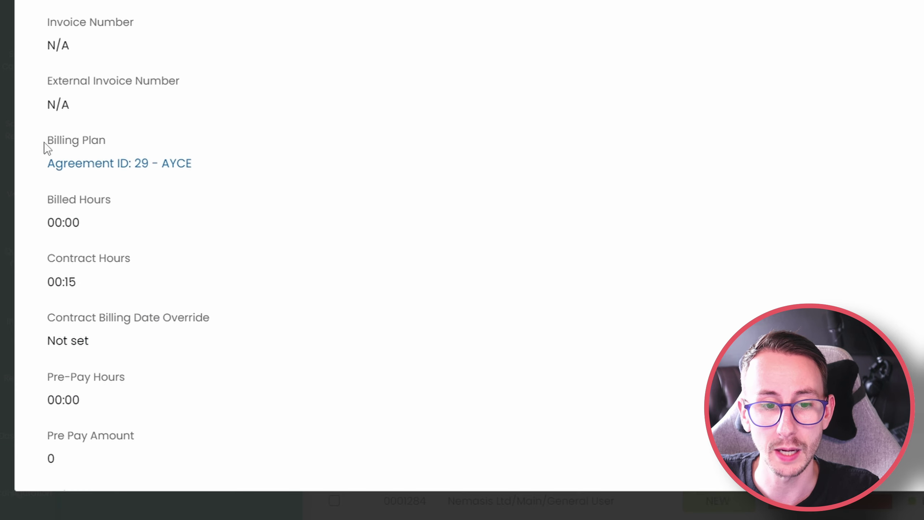
left_click_drag(44, 142, 54, 176)
left_click(238, 168)
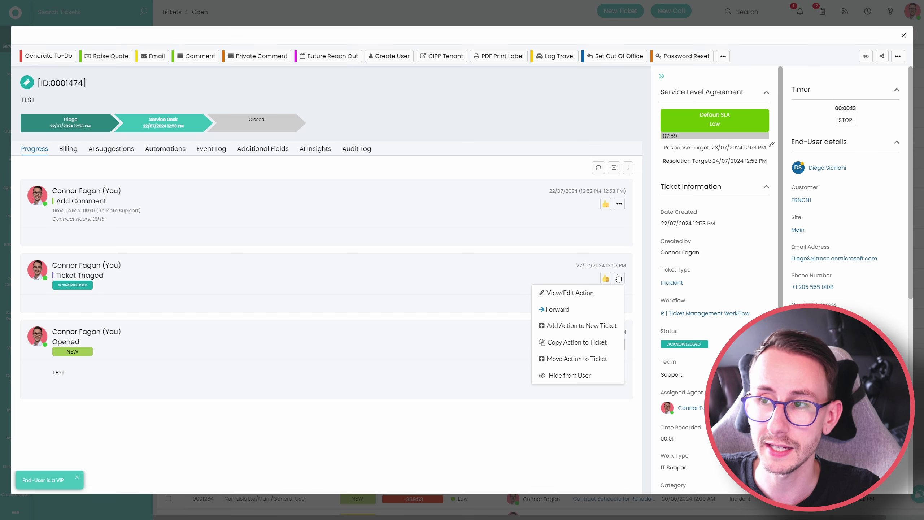
- Change the ticket's work type to Telephony Support
scroll(714, 364, "down", 4)
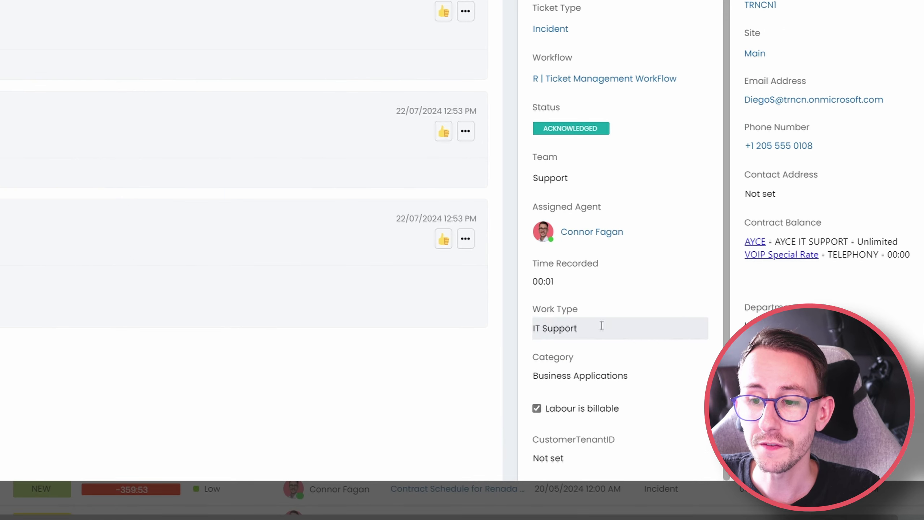
left_click(704, 399)
left_click(601, 332)
left_click(595, 406)
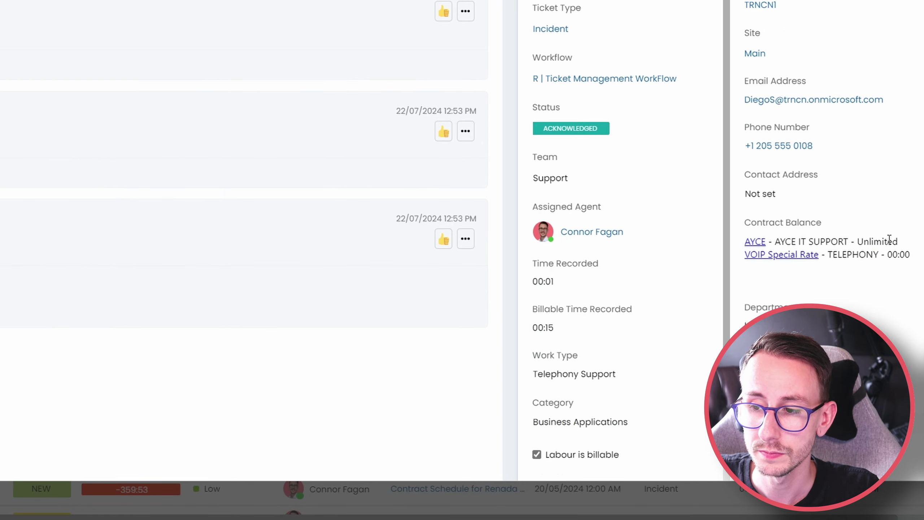
- Review the contract balance and the Remote Support comment's time tracking to check which billing plan and billable total apply under Telephony Support
left_click_drag(900, 242, 739, 252)
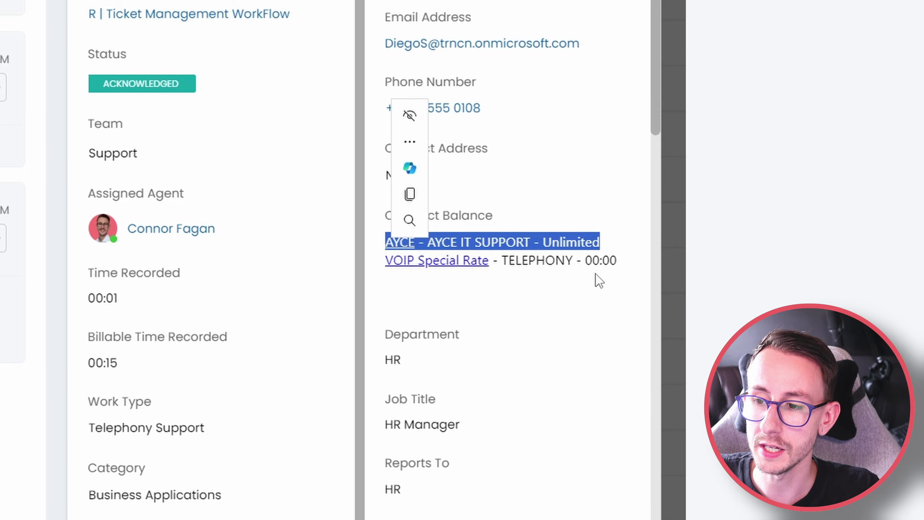
left_click_drag(617, 261, 372, 283)
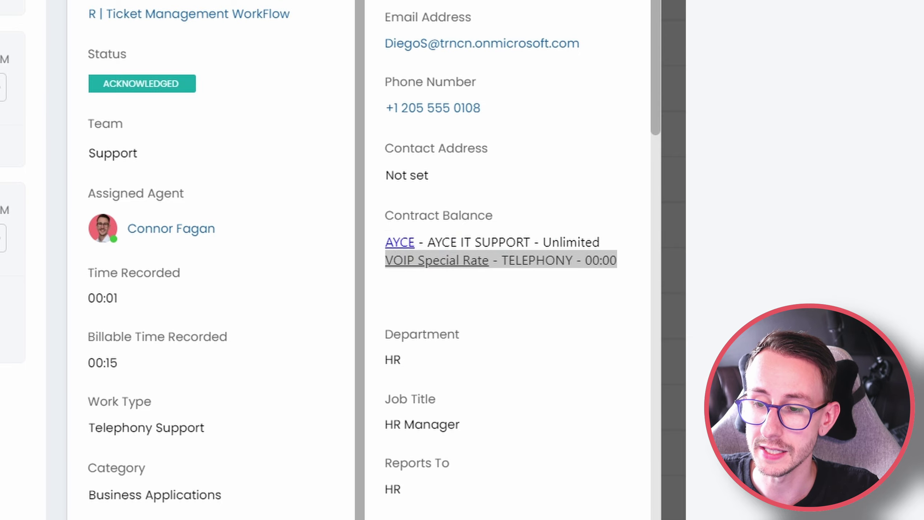
left_click(330, 72)
left_click(324, 96)
left_click(97, 102)
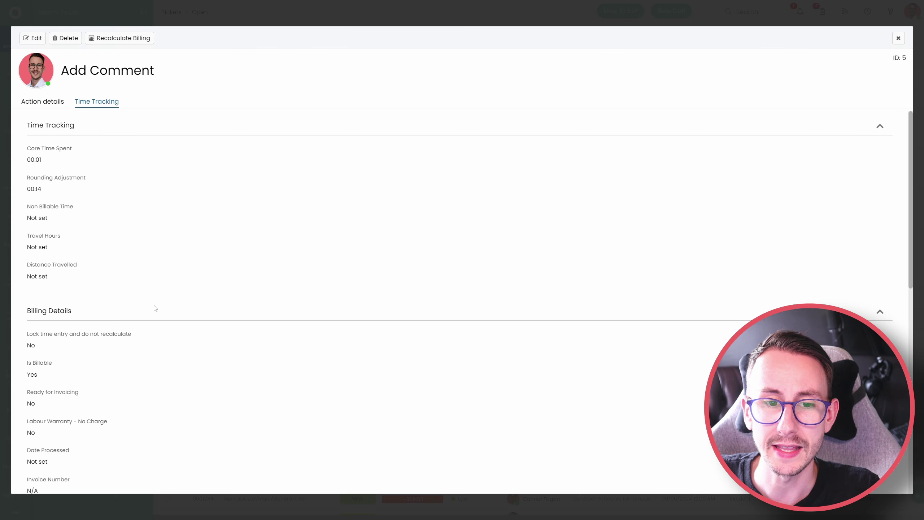
scroll(156, 308, "down", 5)
left_click_drag(147, 336, 29, 332)
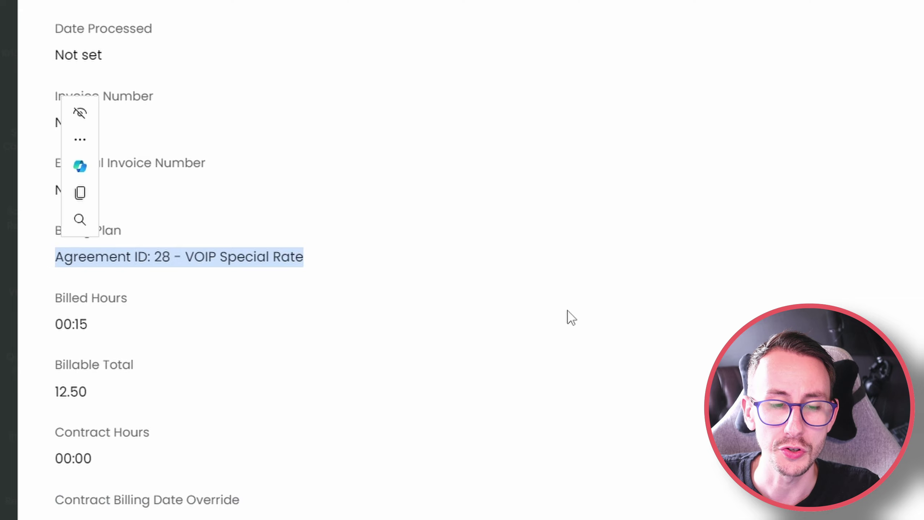
left_click(308, 369)
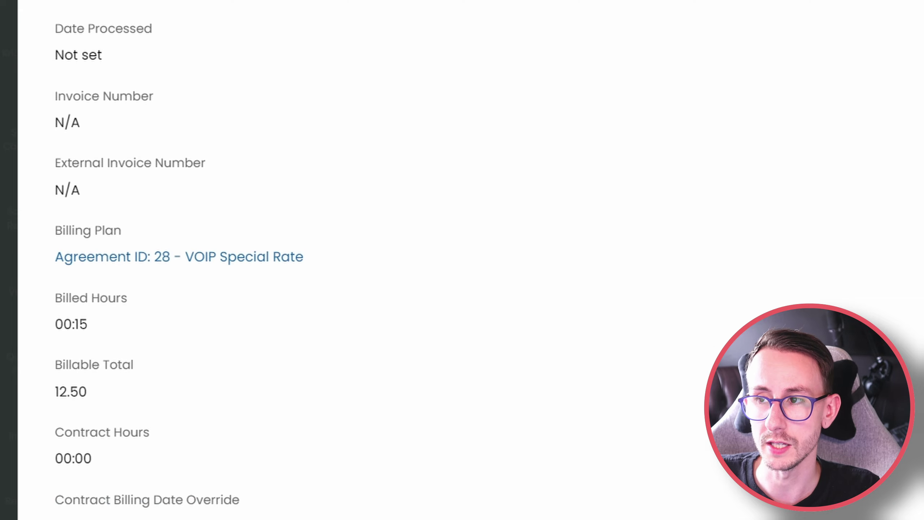
left_click(903, 37)
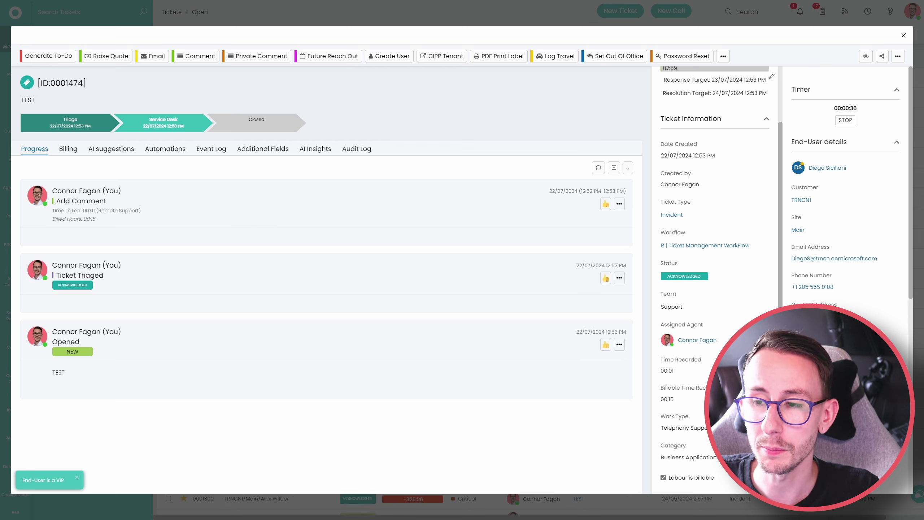
- Set the ticket's work type back to IT Support
left_click(619, 278)
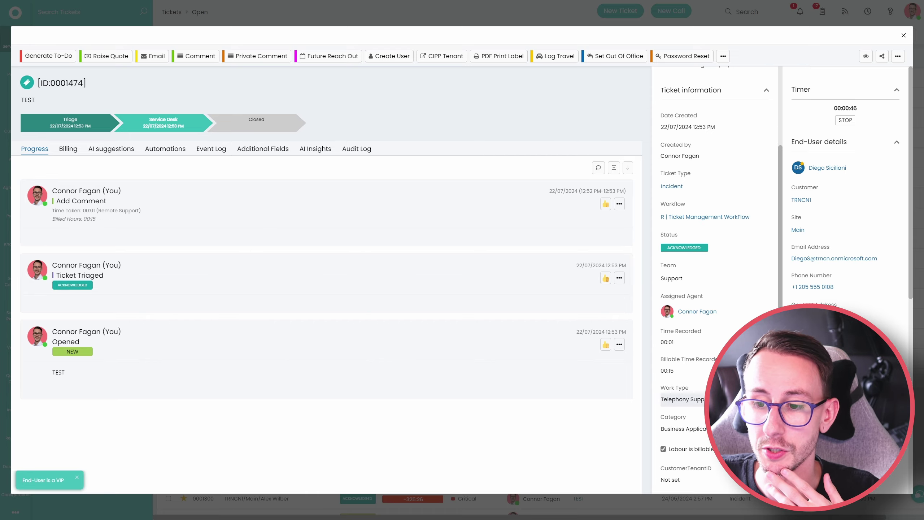
left_click(726, 431)
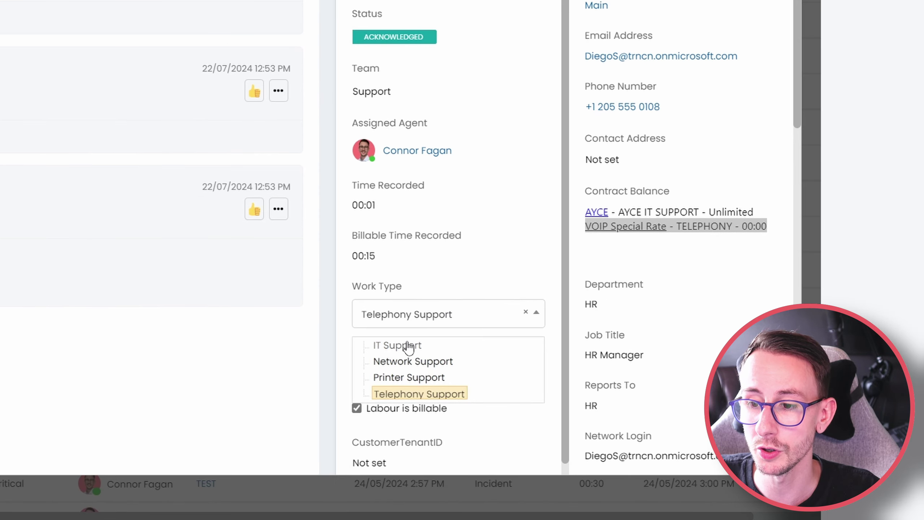
left_click(409, 346)
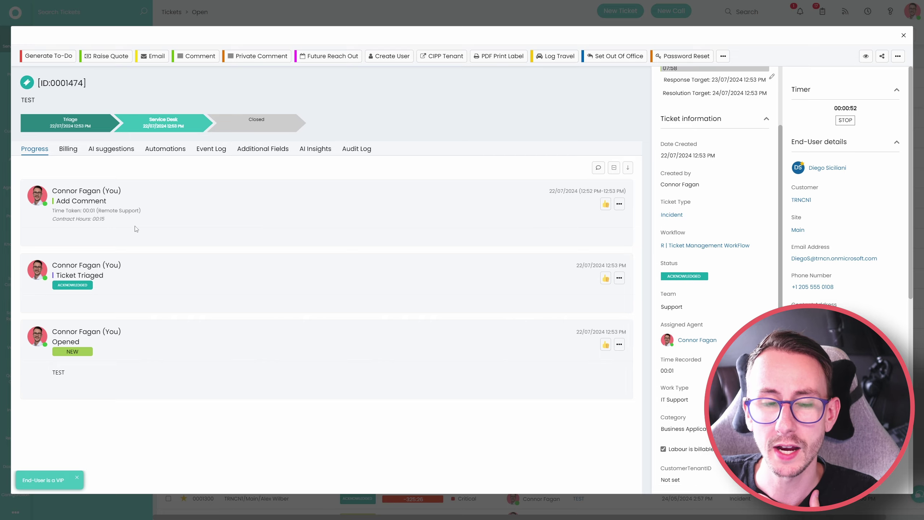
- Examine the Remote Support comment's contract hours and its time tracking, including whether the entry is flagged as billable
left_click_drag(114, 220, 44, 219)
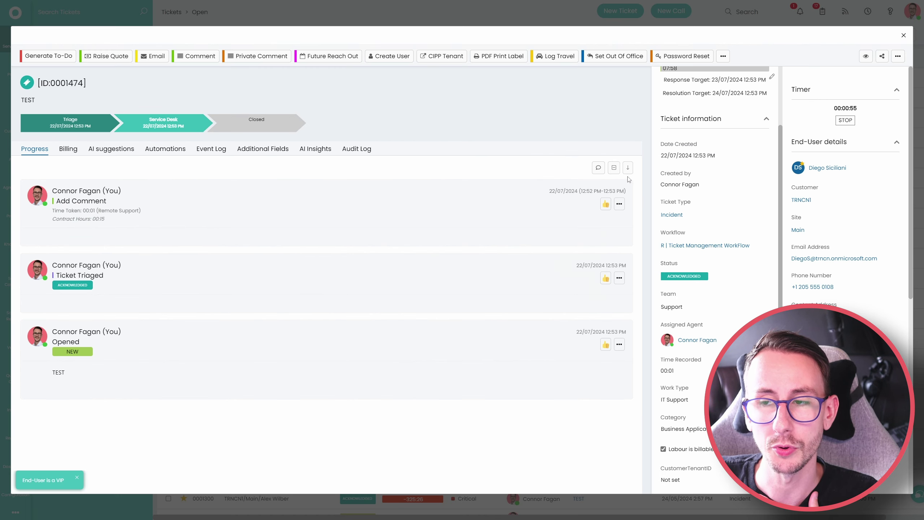
left_click(864, 220)
left_click(569, 218)
left_click(96, 101)
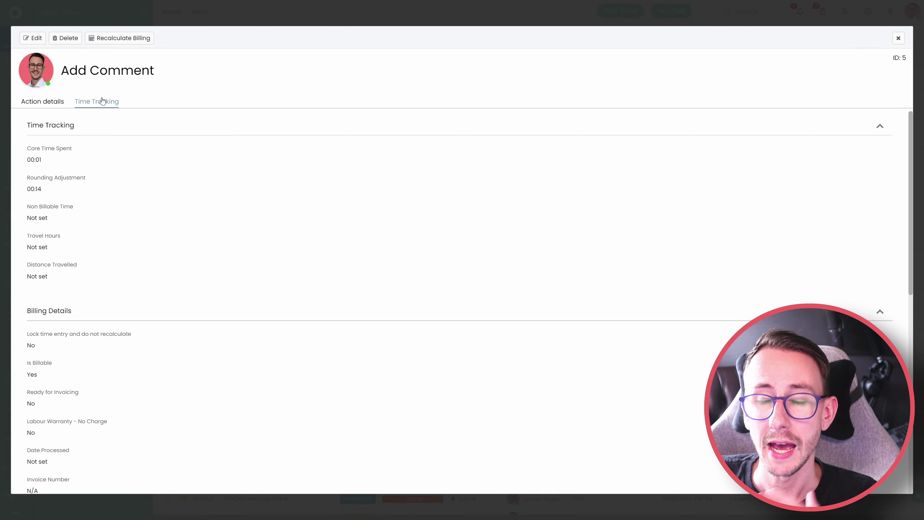
left_click(898, 37)
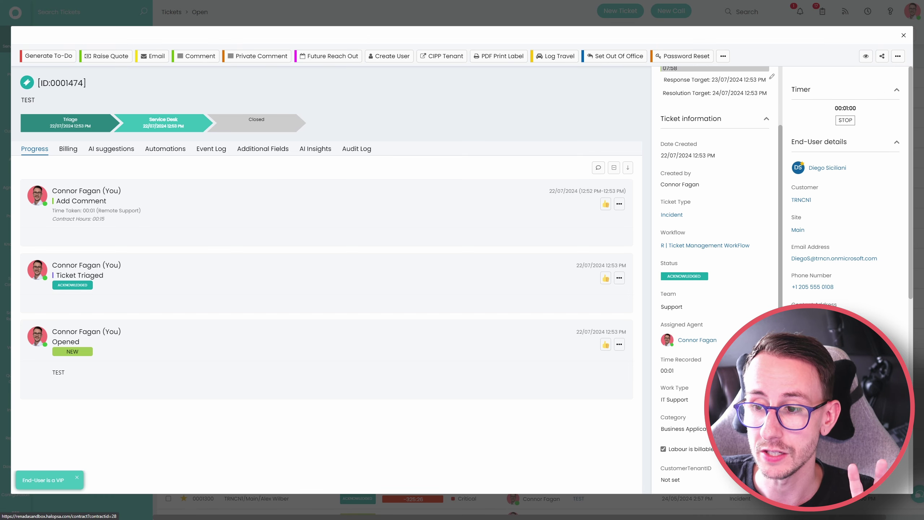
left_click(619, 204)
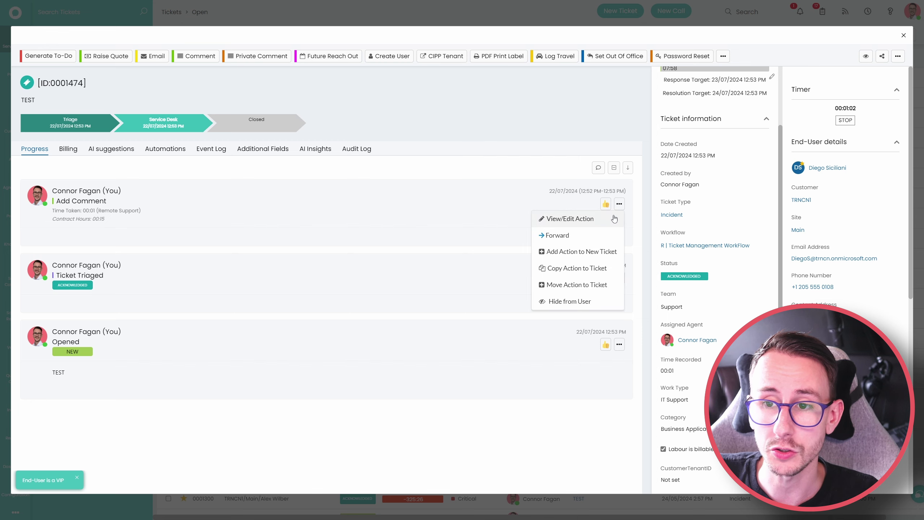
left_click(562, 217)
left_click(96, 102)
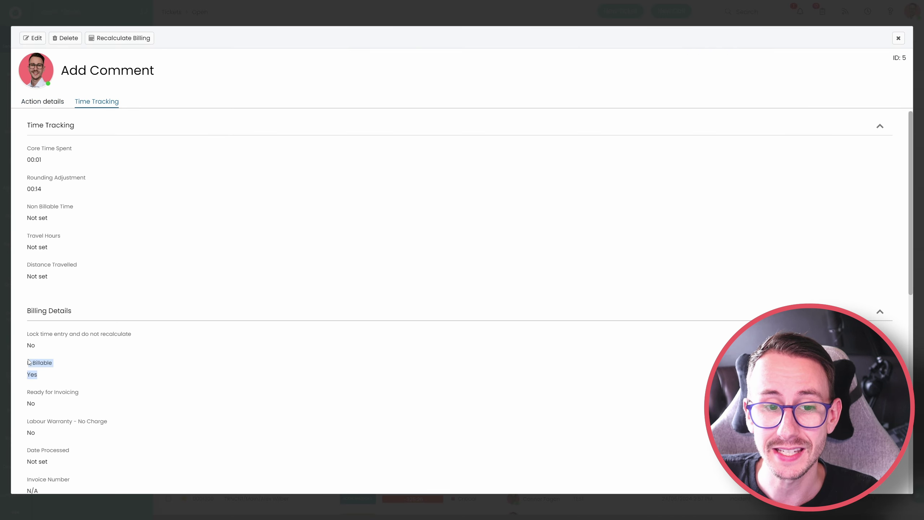
left_click_drag(50, 378, 25, 364)
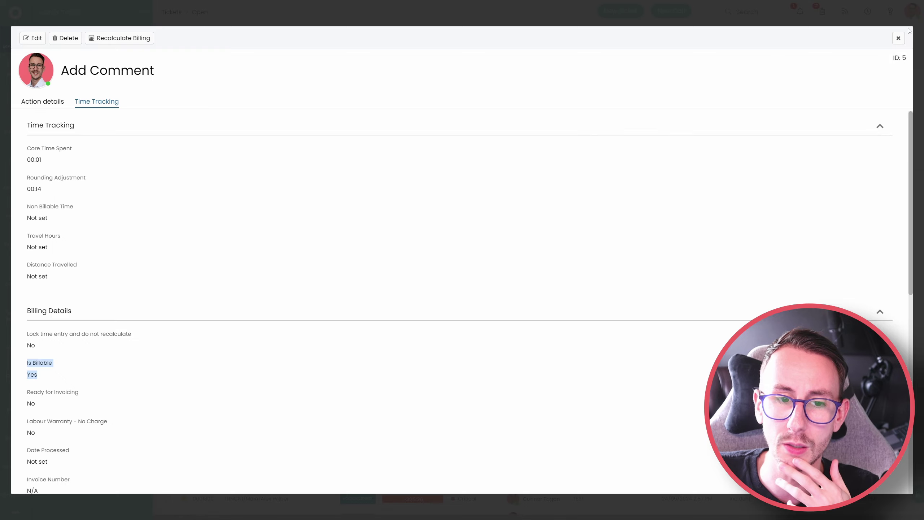
left_click(898, 38)
- Add a comment reading TEST with charge type No Charge to the ticket and save it
left_click(198, 55)
left_click(240, 266)
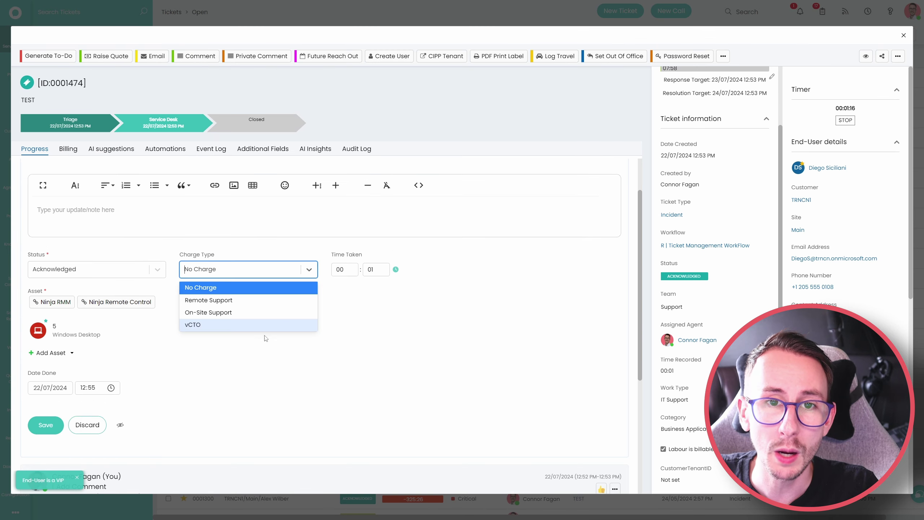
left_click(210, 288)
left_click(165, 248)
type("TEST")
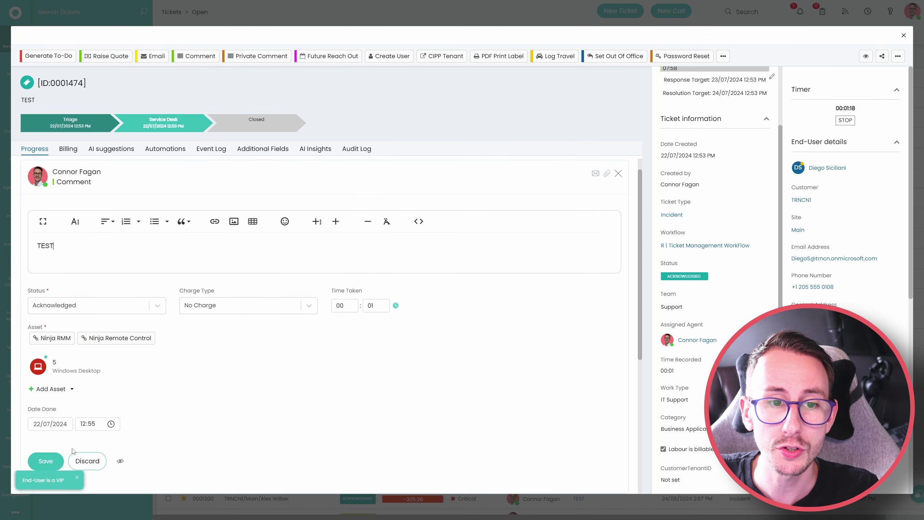
left_click(60, 458)
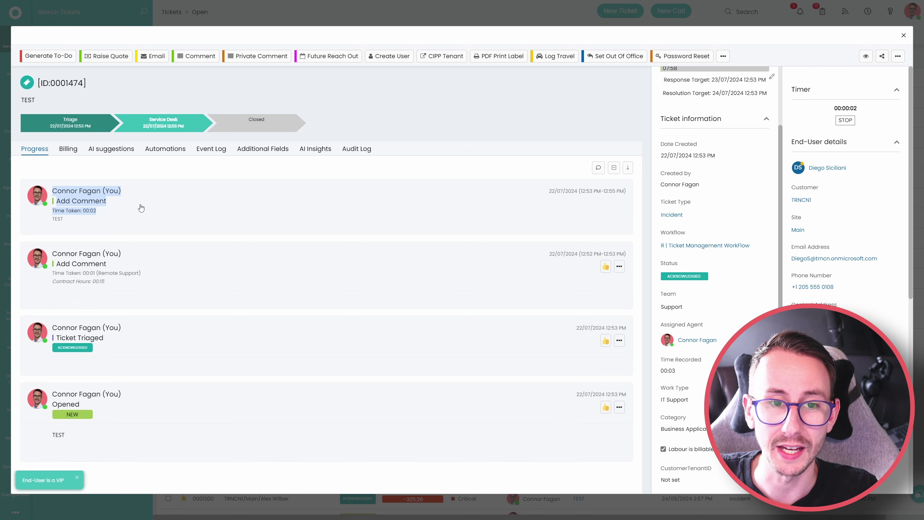
- Inspect the new No Charge comment's time tracking in edit mode to check its Is Billable setting, and close it without changes
left_click(619, 204)
left_click(615, 219)
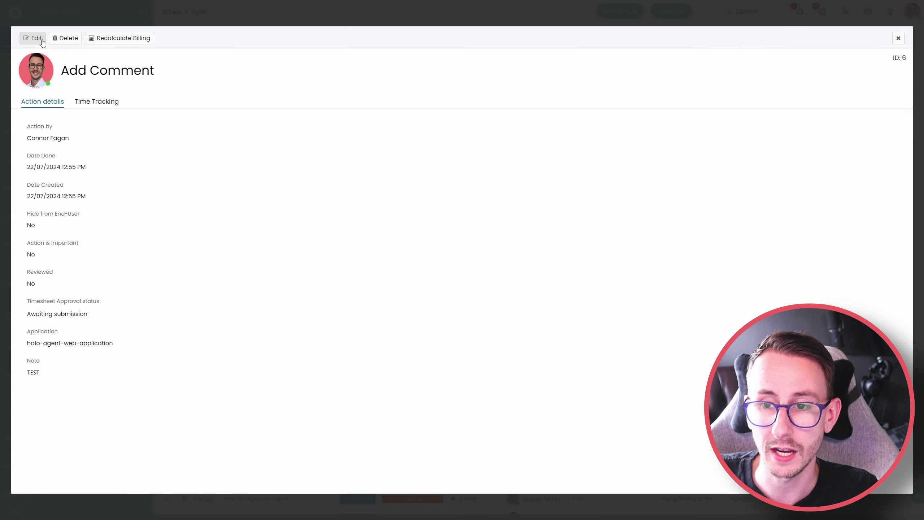
left_click(110, 101)
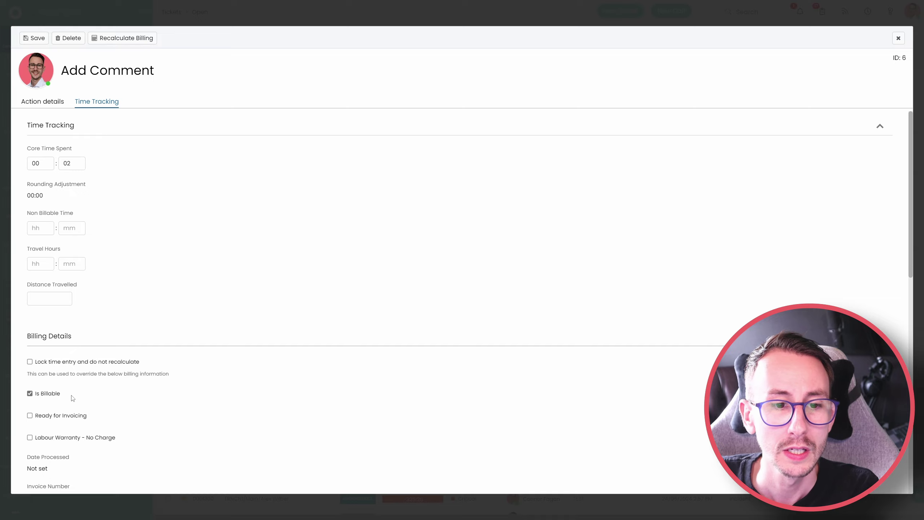
left_click_drag(72, 397, 32, 395)
left_click(186, 423)
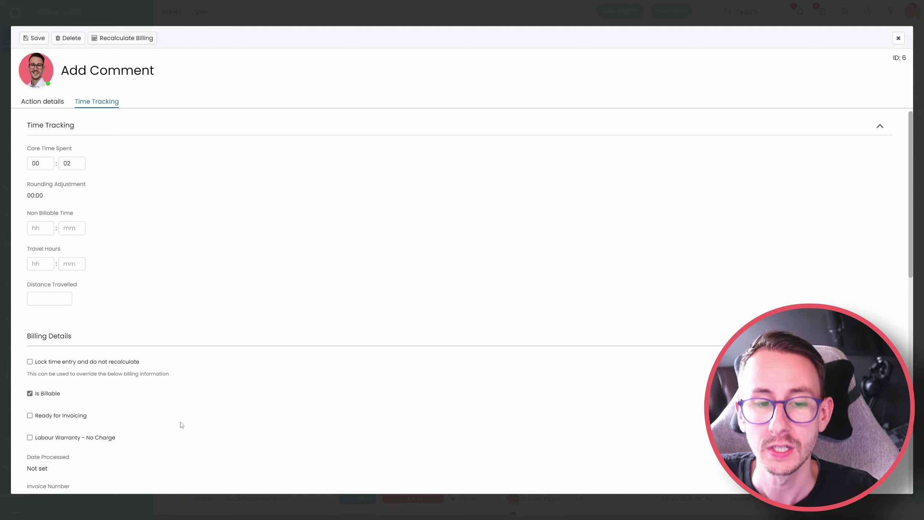
left_click_drag(61, 396, 33, 395)
left_click(127, 396)
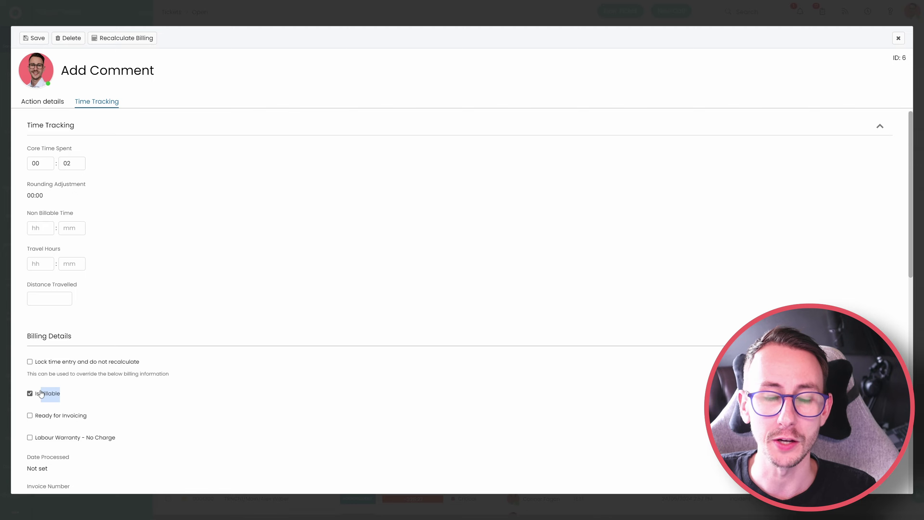
left_click(898, 39)
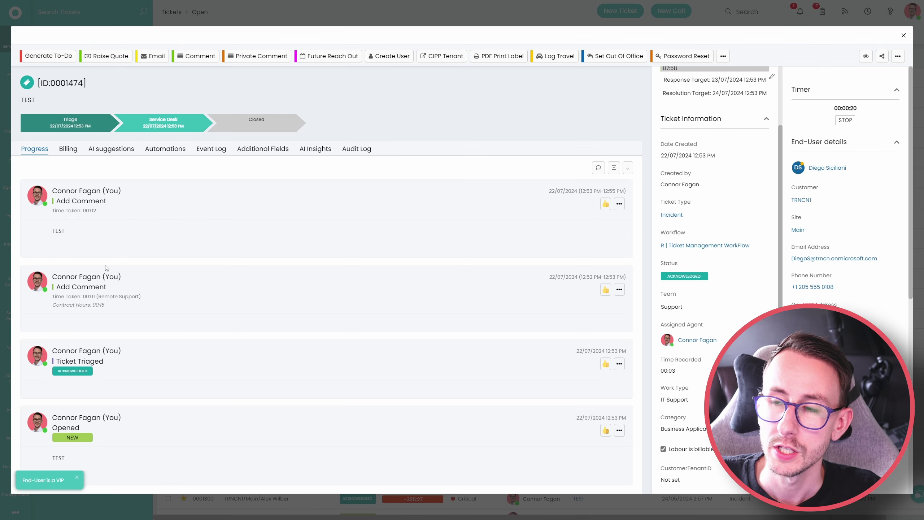
- Trace the comment's contract hours through the AYCE agreement's current period history to the TEST ticket, and check the No Charge comment's time there
left_click_drag(114, 311, 52, 296)
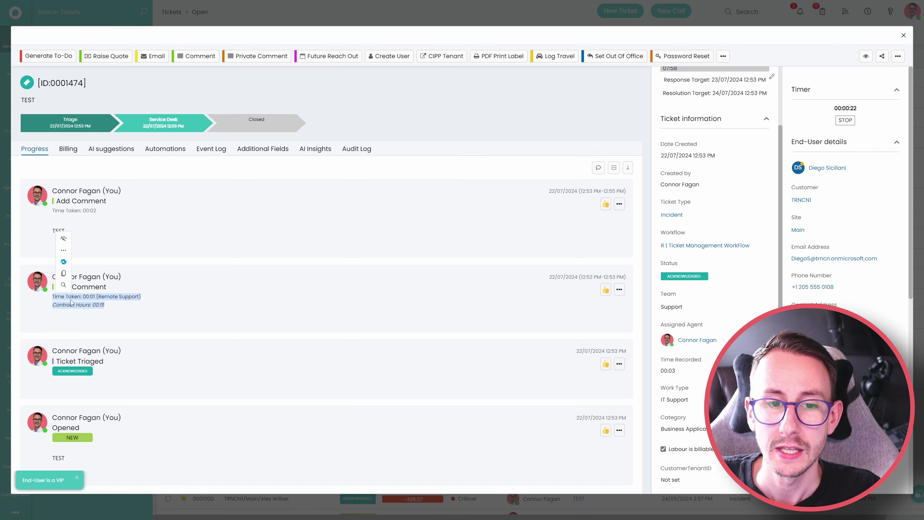
left_click(73, 303)
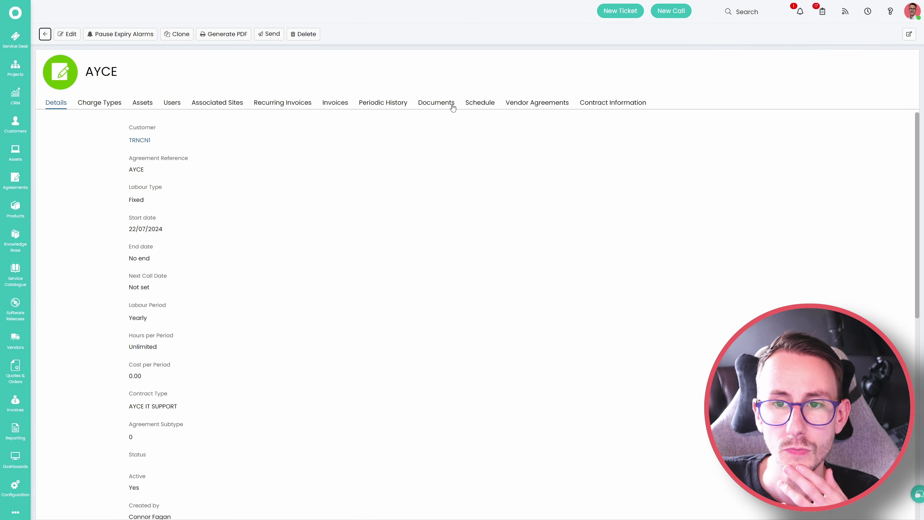
left_click(375, 106)
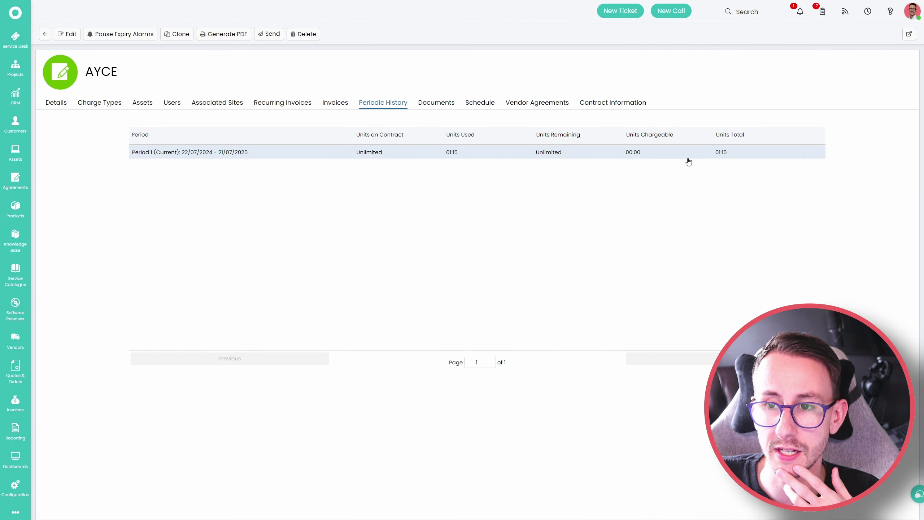
left_click(581, 157)
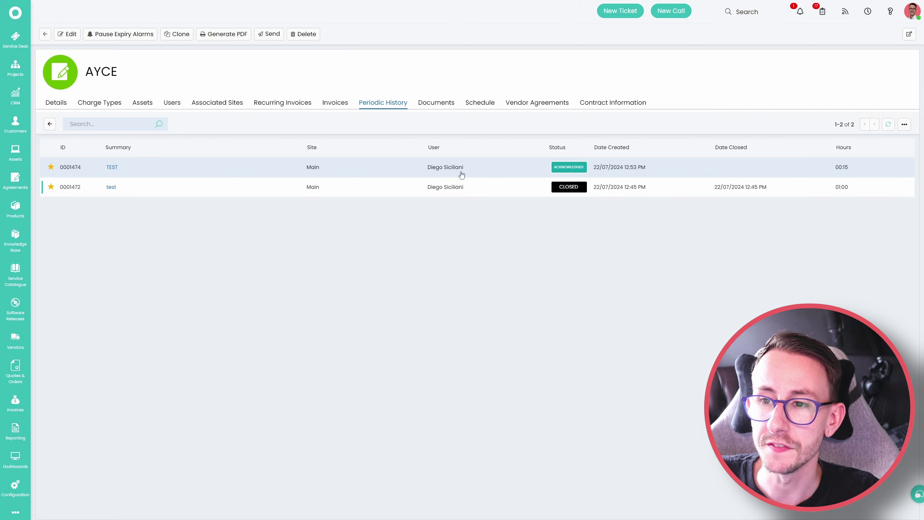
left_click(506, 172)
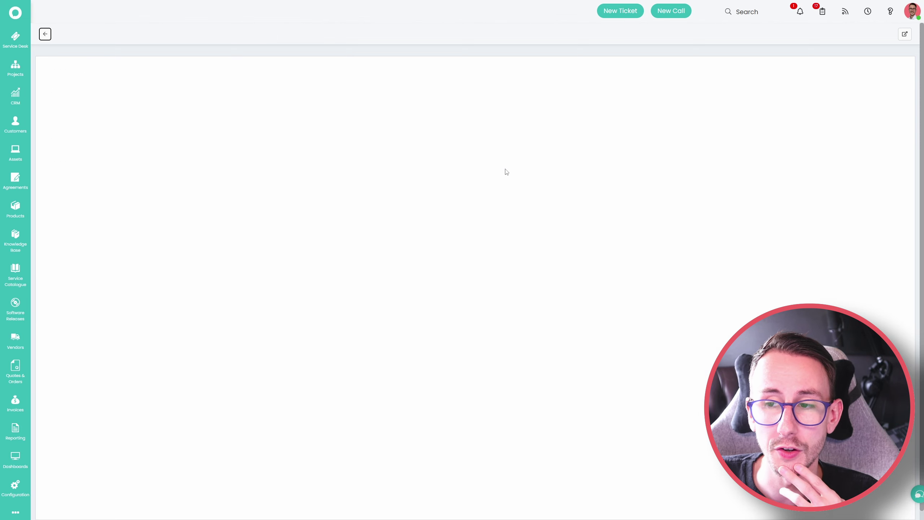
left_click_drag(150, 196, 79, 189)
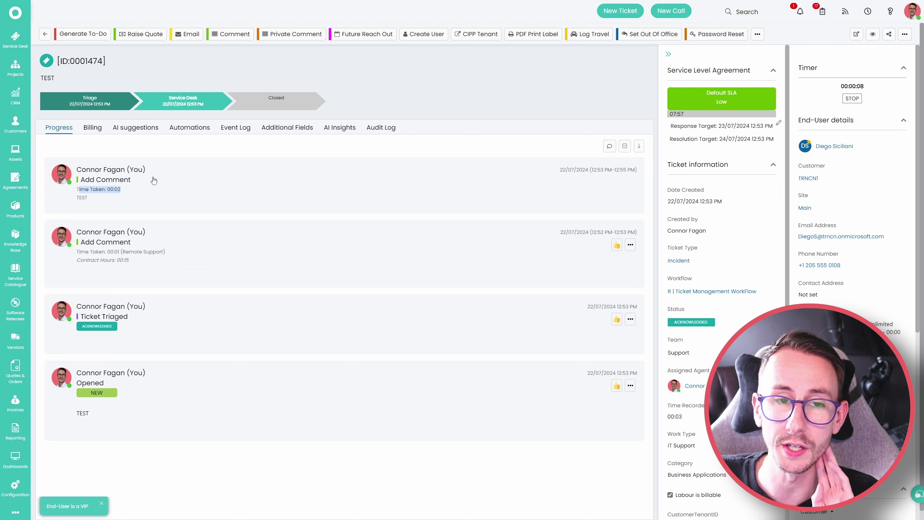
left_click(230, 220)
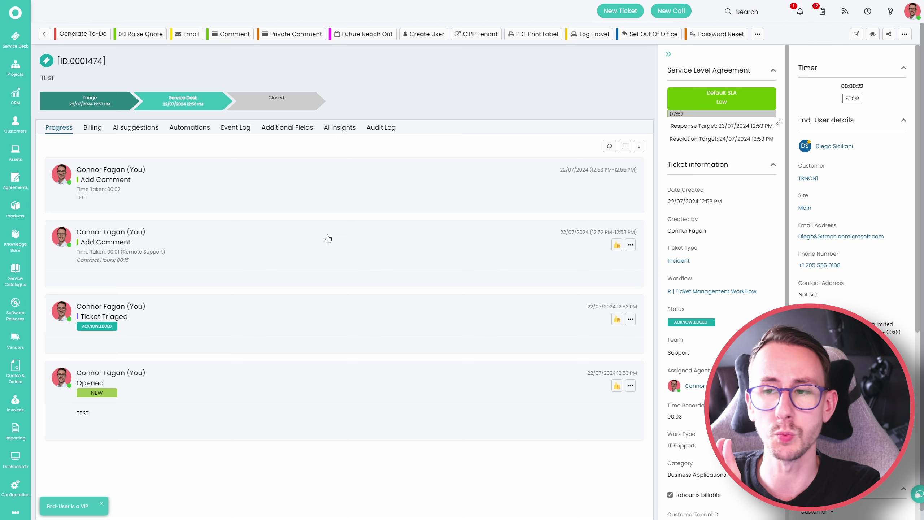
- Open the TRNCN1 customer's billing details and review its billing plan combinations and how unmatched time is treated
left_click(815, 178)
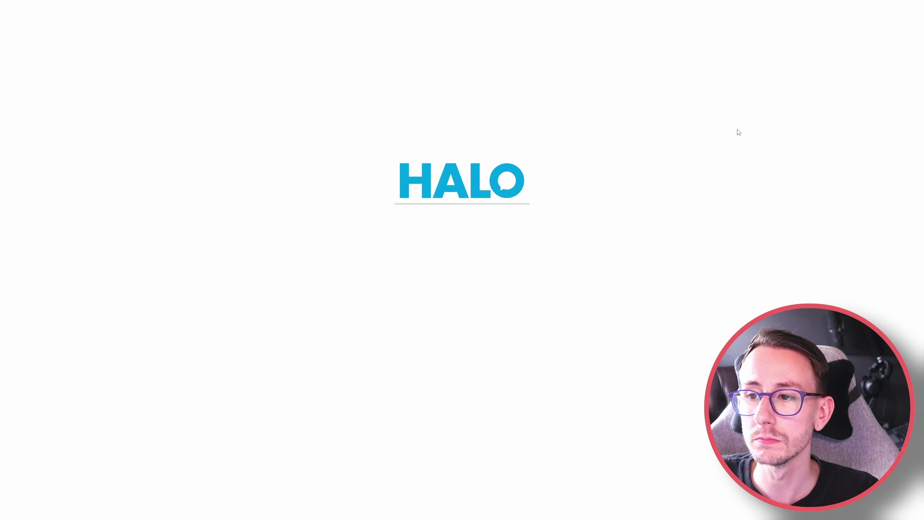
scroll(164, 270, "down", 10)
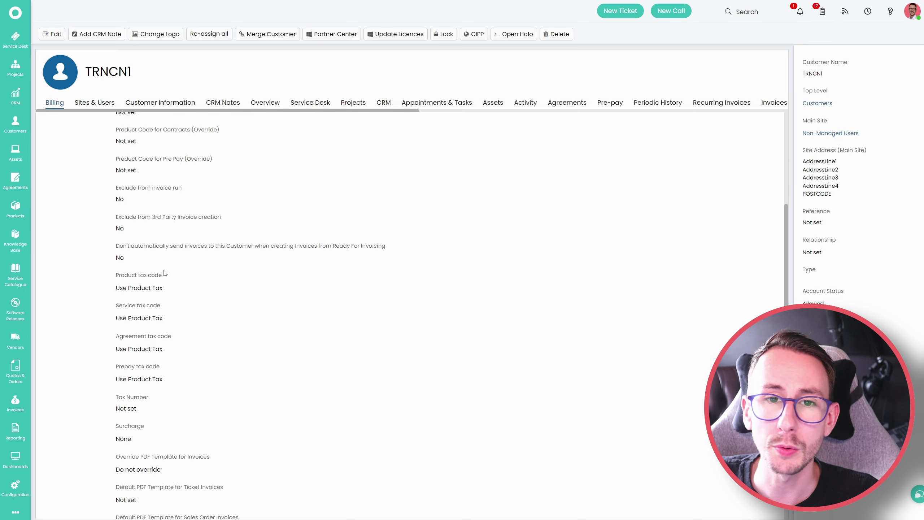
left_click(189, 401)
scroll(190, 408, "down", 5)
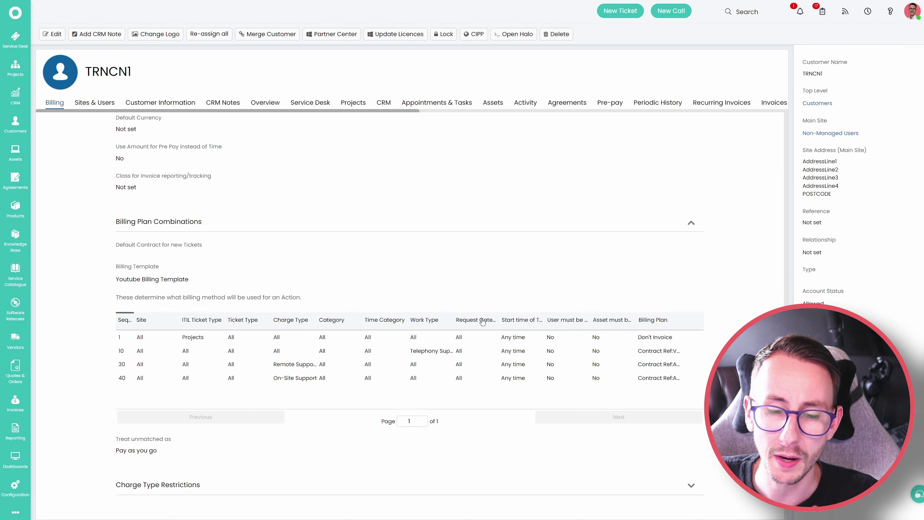
- Widen the Billing Plan column in TRNCN1's combinations table and check the contract references against the applied Youtube Billing Template
left_click_drag(676, 319, 719, 320)
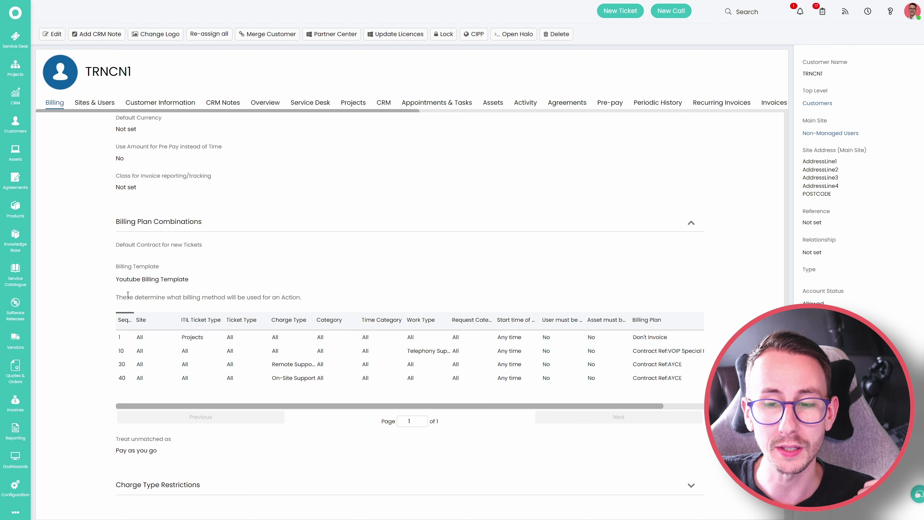
left_click_drag(116, 279, 189, 279)
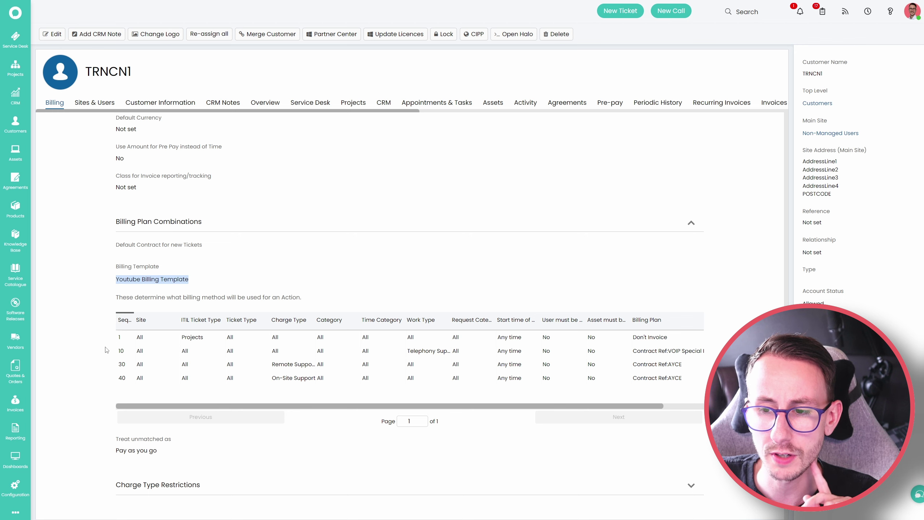
left_click_drag(111, 342, 568, 386)
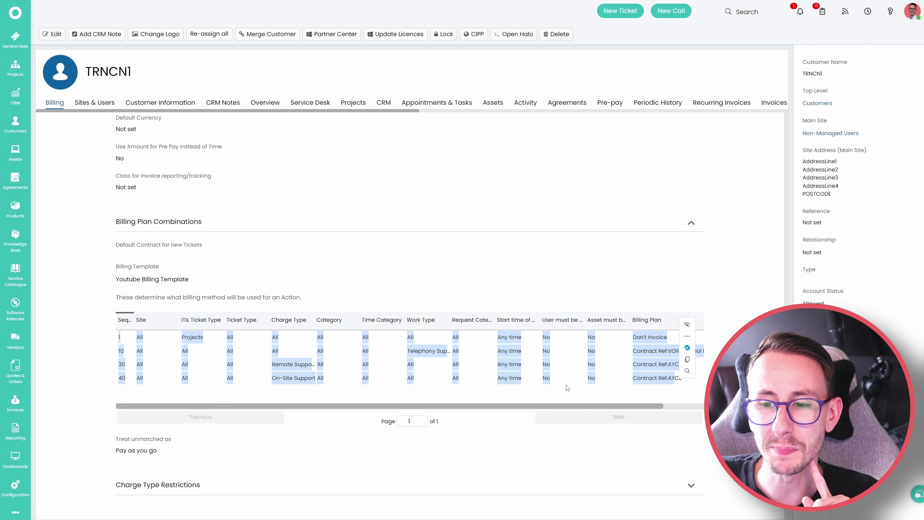
- Open the Youtube Billing Template in the billing configuration and review its billing plan combinations
left_click(25, 484)
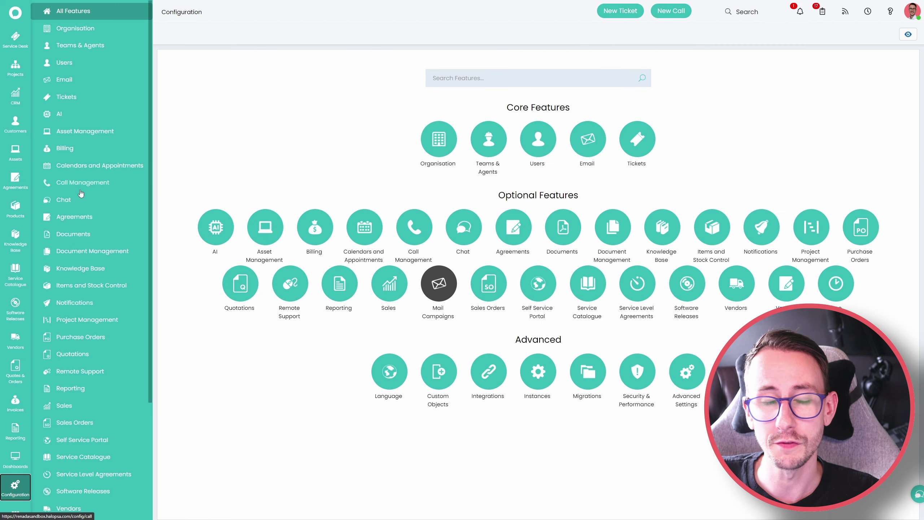
left_click(78, 153)
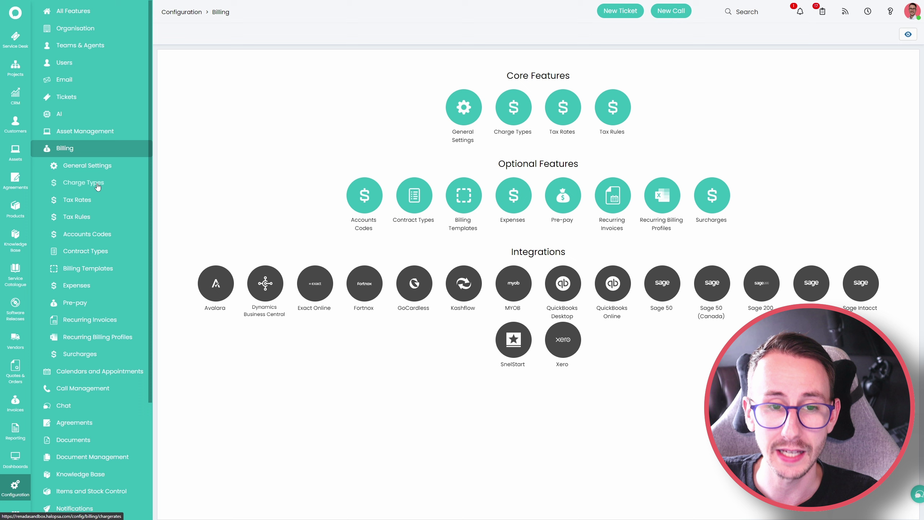
left_click(116, 270)
left_click(209, 104)
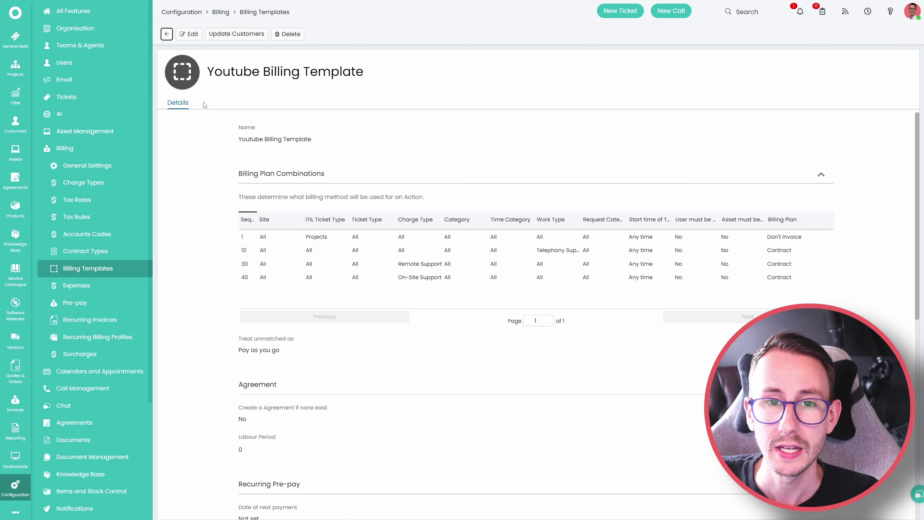
left_click_drag(249, 236, 690, 273)
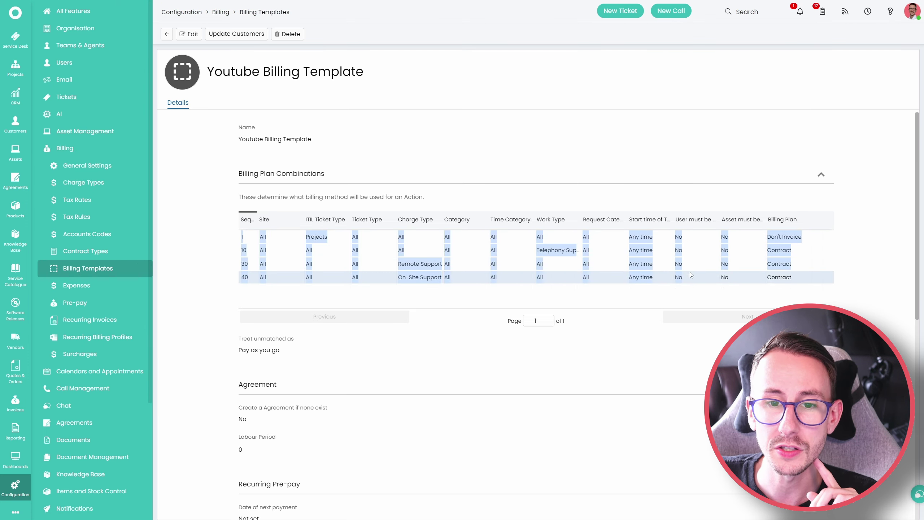
left_click(801, 290)
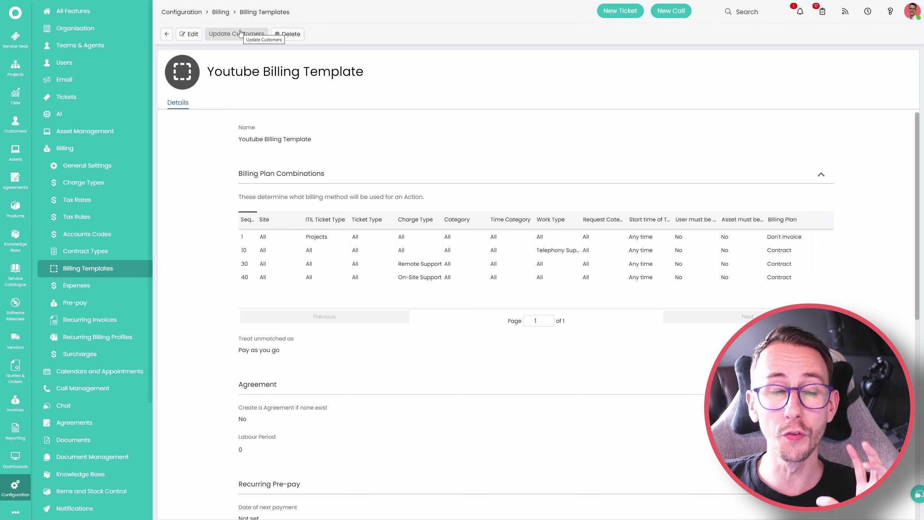
- Examine the general billing option for updating all billing fields when changing Ticket Type, Category or Customer
left_click(113, 166)
scroll(189, 302, "down", 4)
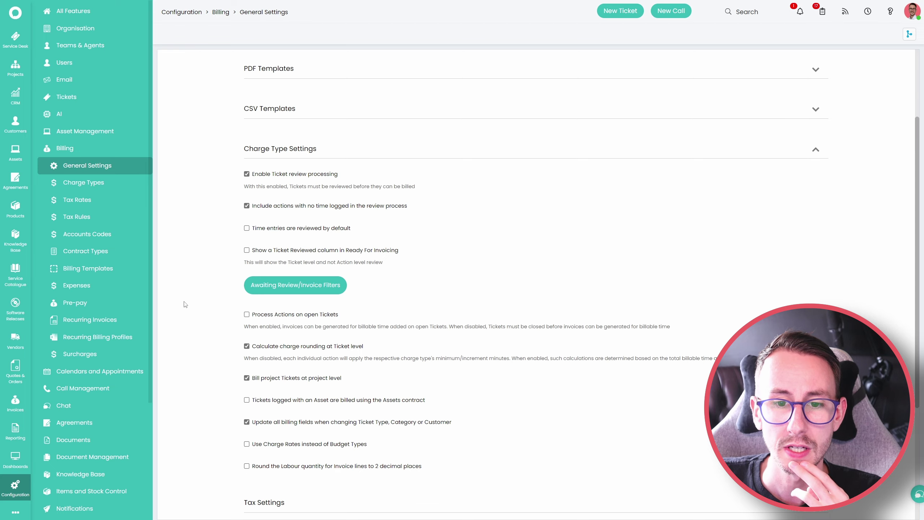
left_click_drag(450, 390, 247, 397)
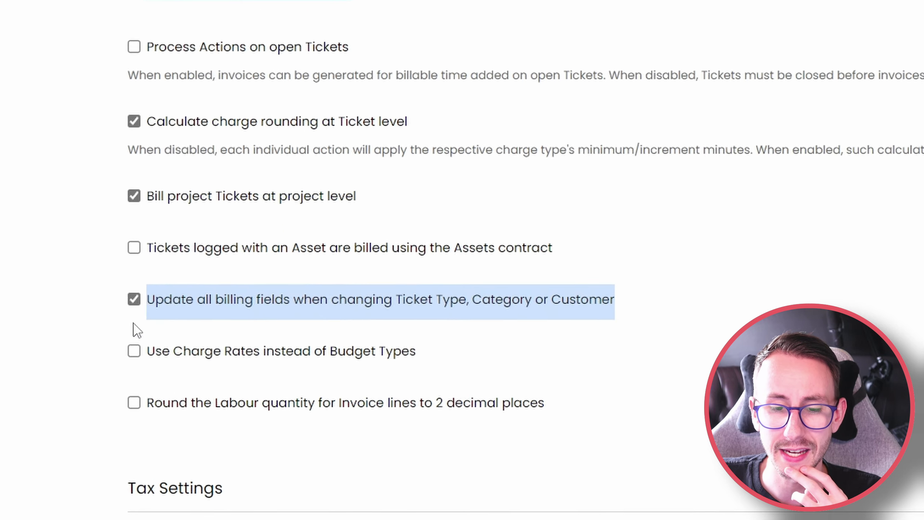